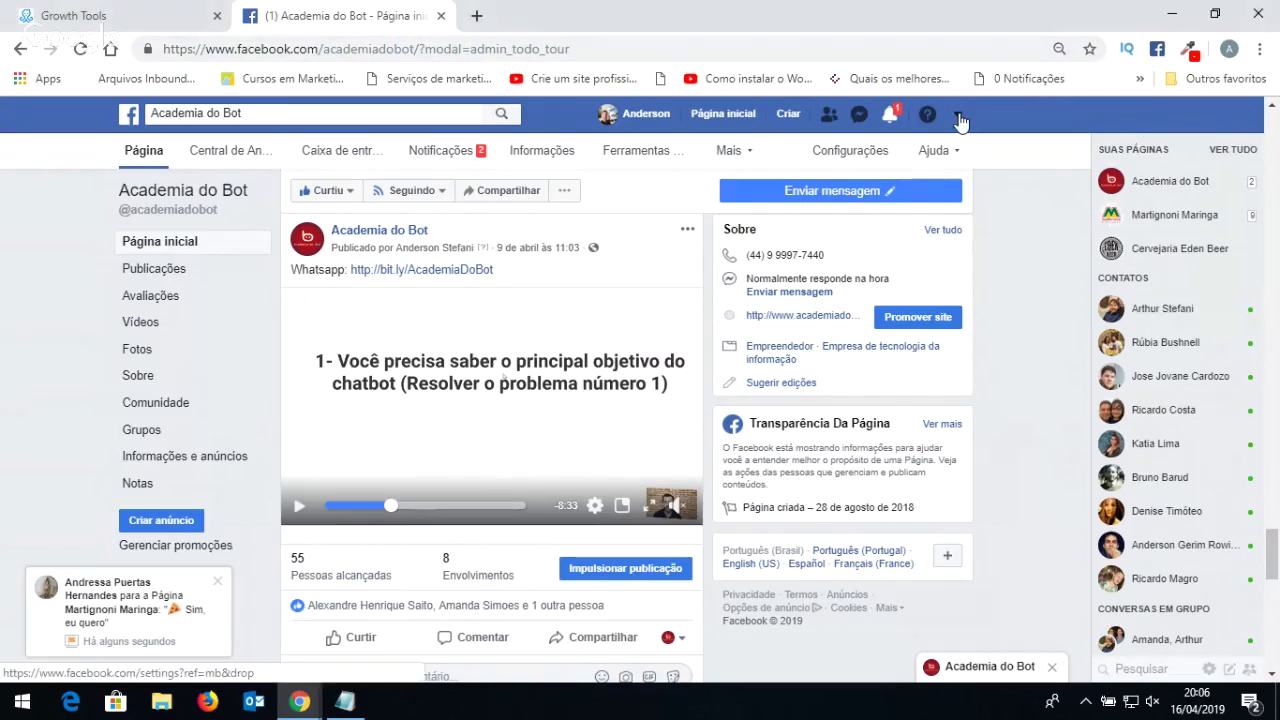
Open the Resultou Marketing Digital Business Manager from the Facebook account menu.
click(958, 116)
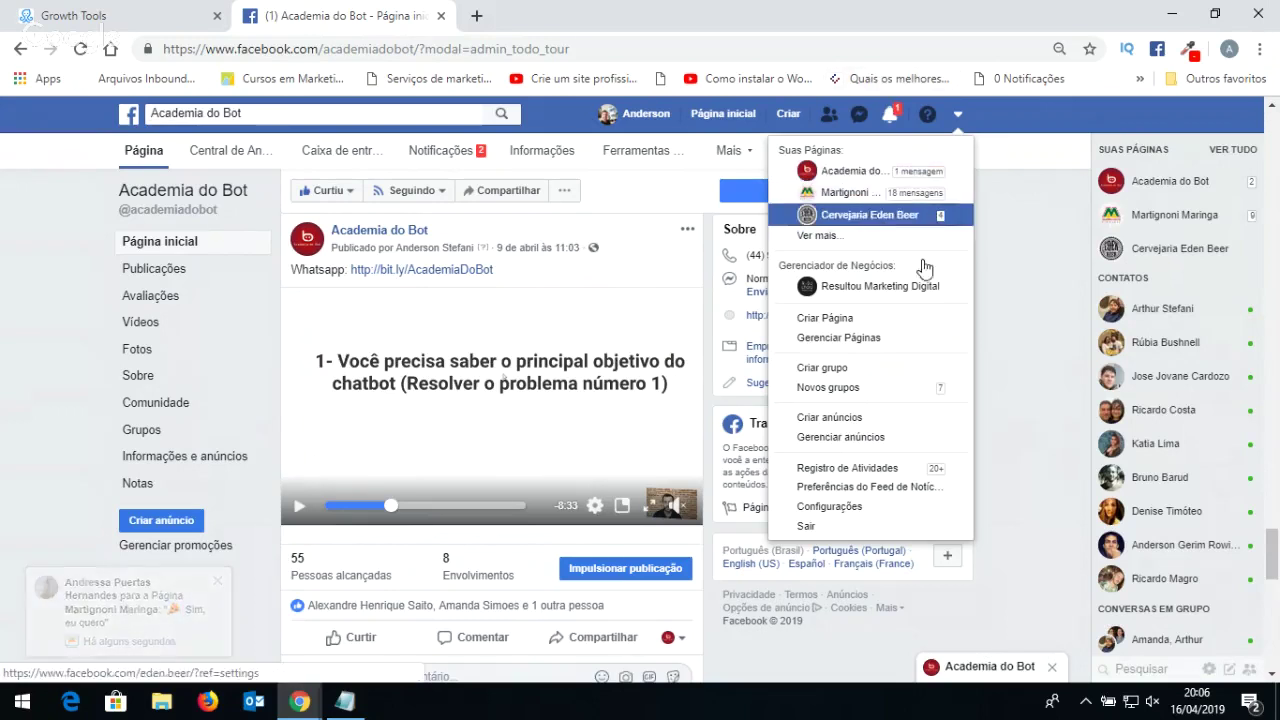
click(849, 446)
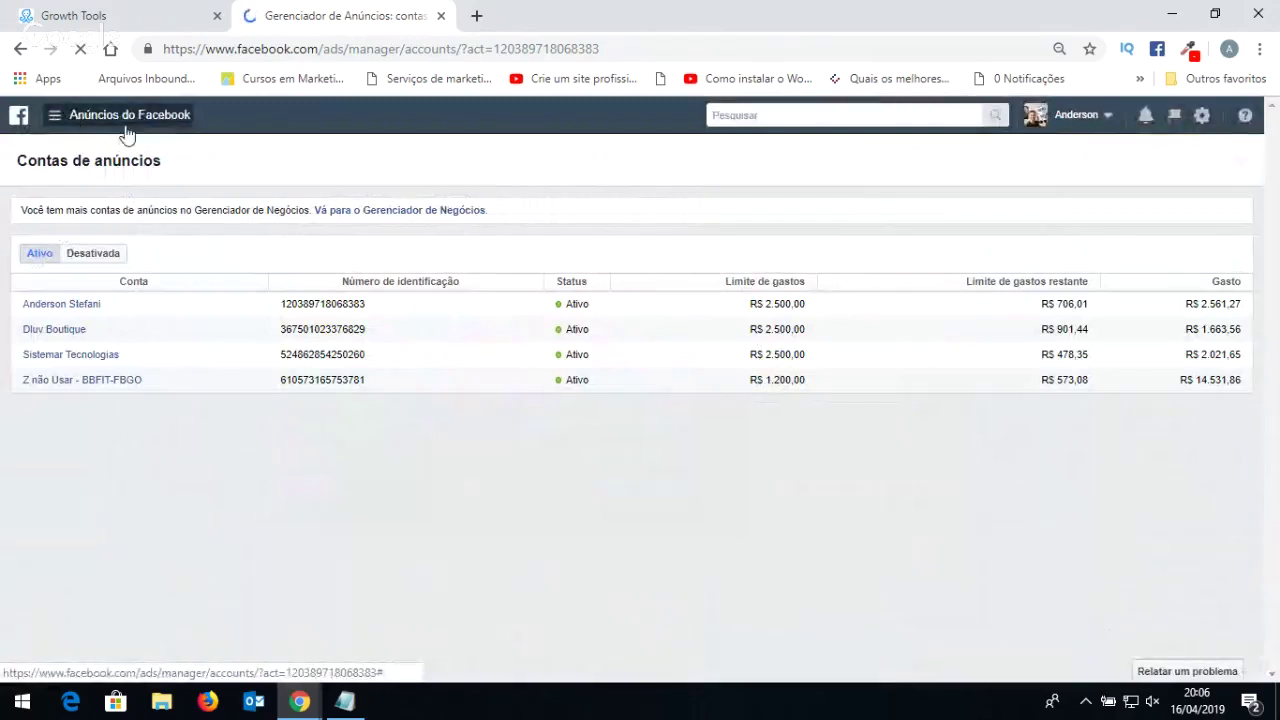
click(20, 49)
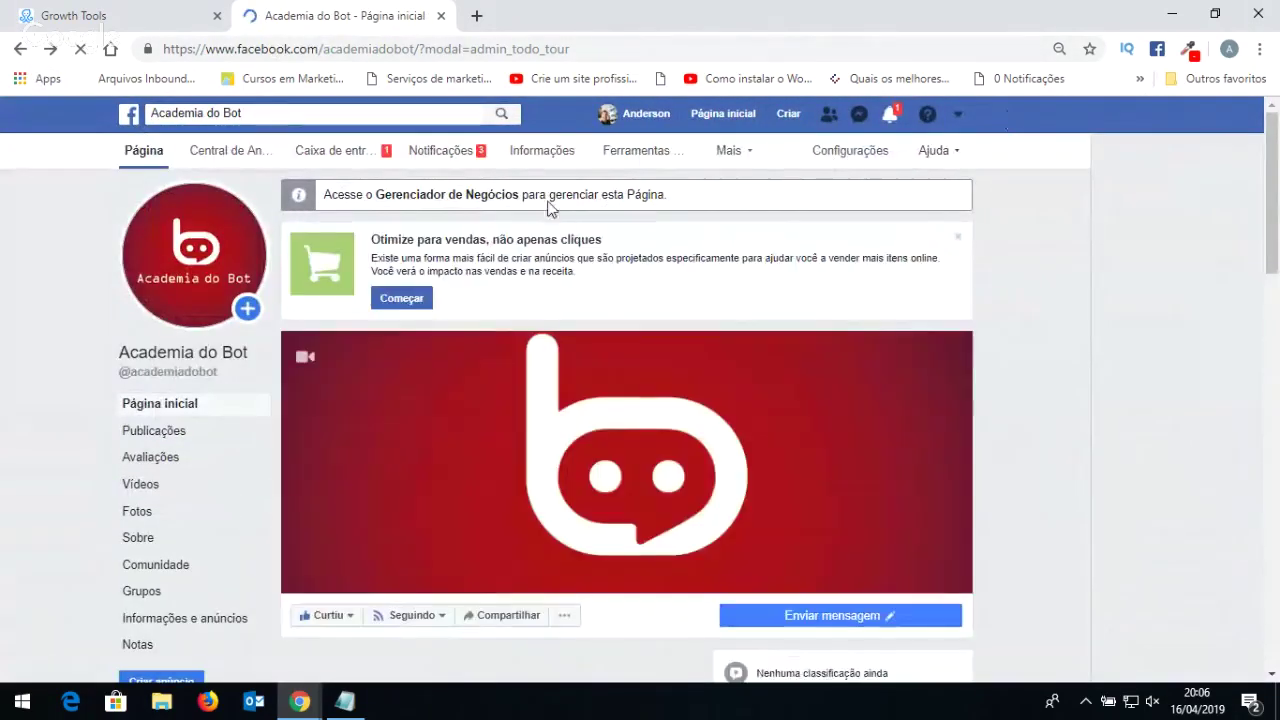
click(957, 116)
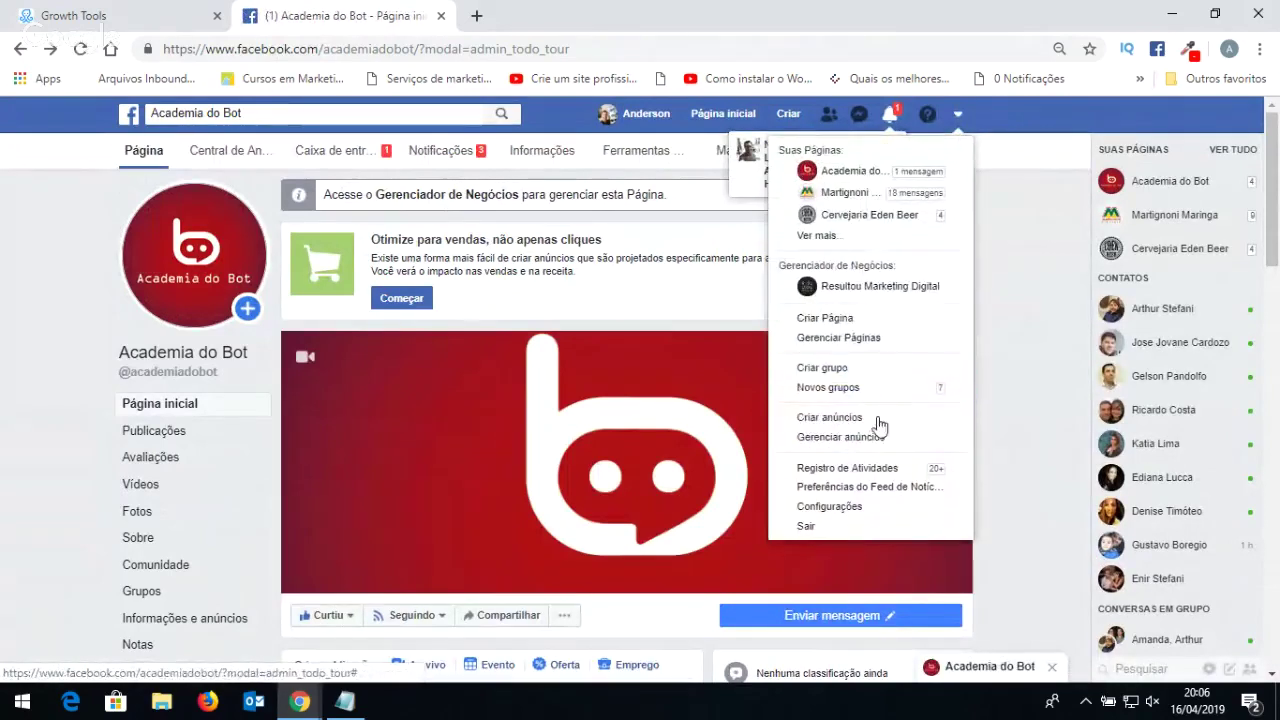
click(866, 290)
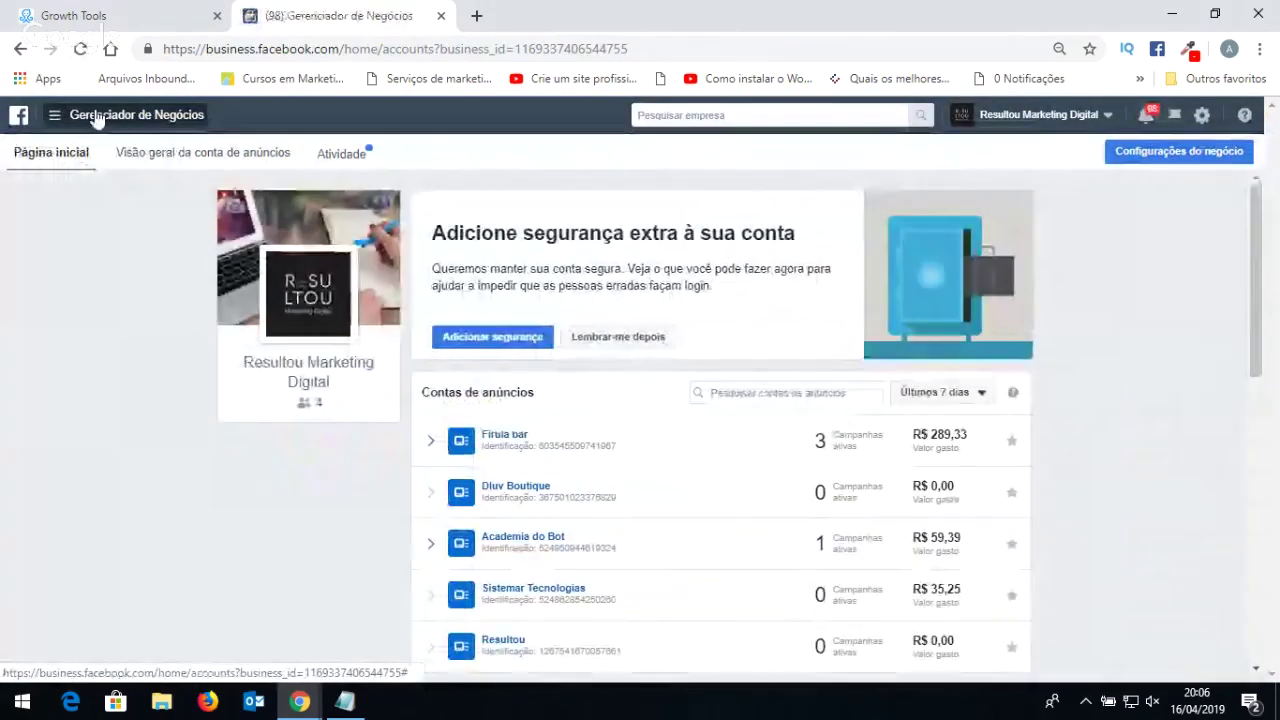
Go to Gerenciador de Anúncios and switch to the Academia do Bot ad account.
mouse_move(97, 118)
click(94, 207)
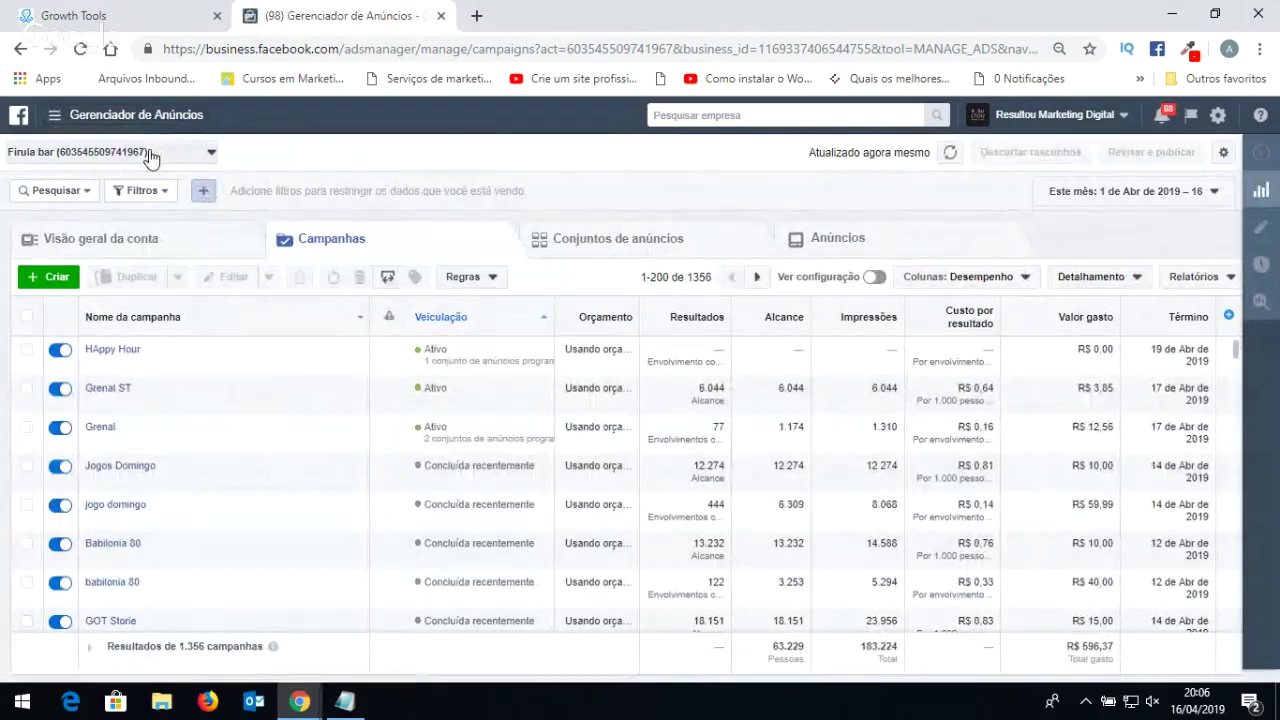
click(150, 156)
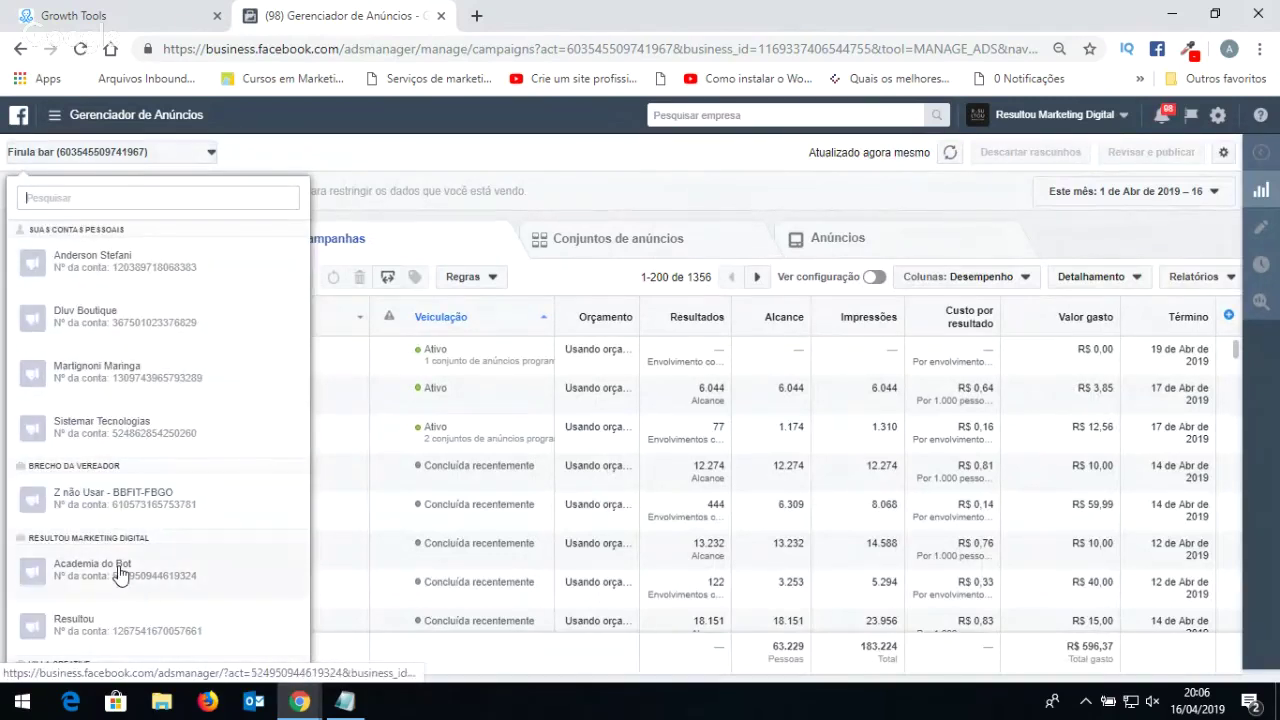
click(120, 570)
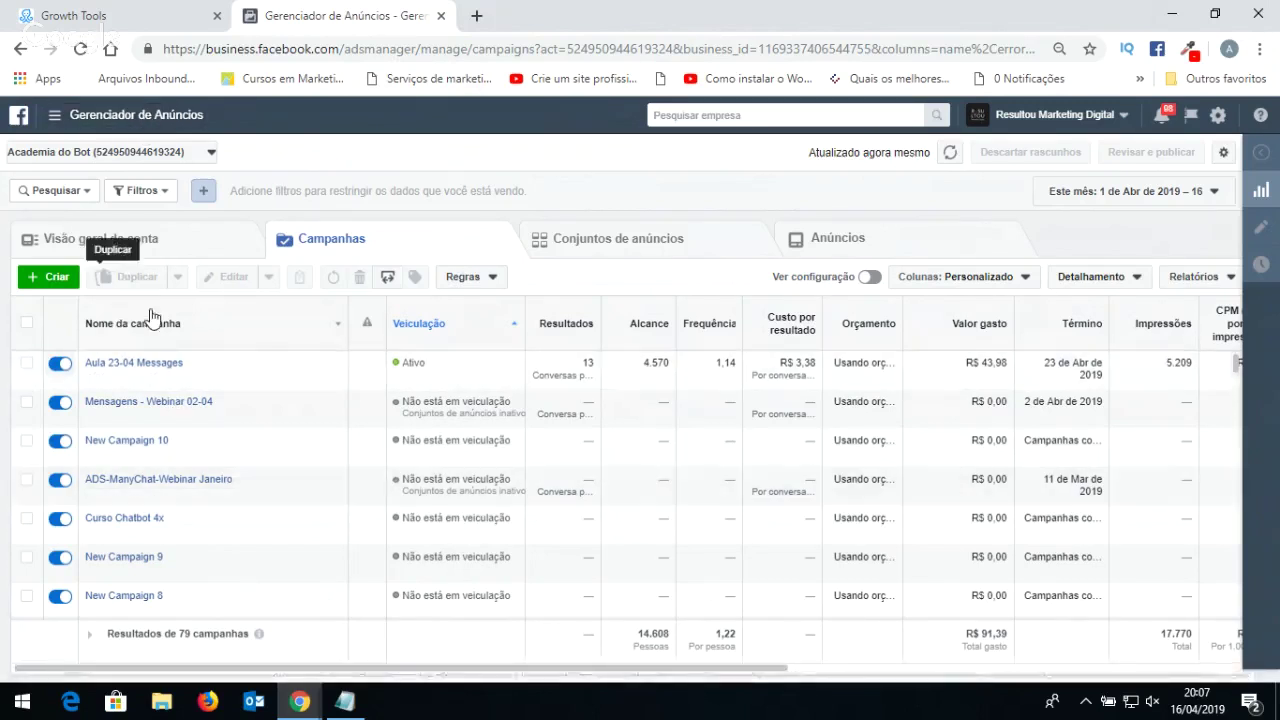
Start a new campaign with + Criar, discarding the old draft via Recomeçar.
click(47, 280)
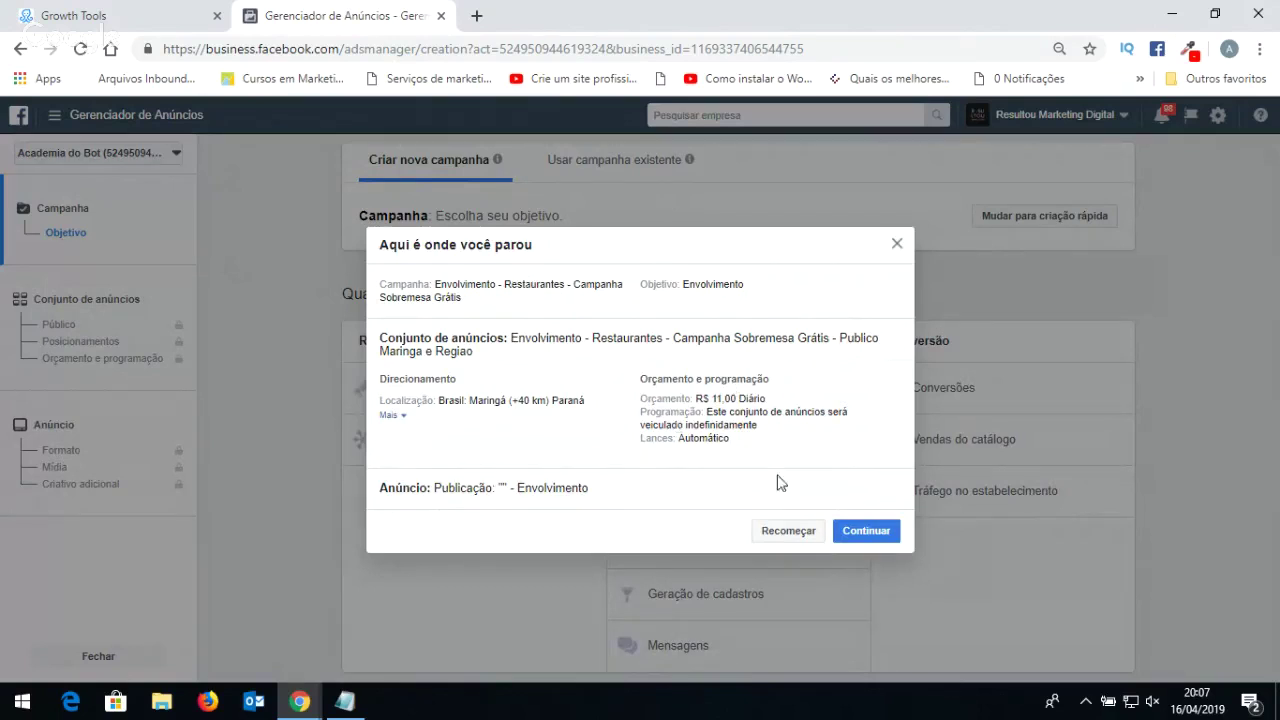
click(806, 538)
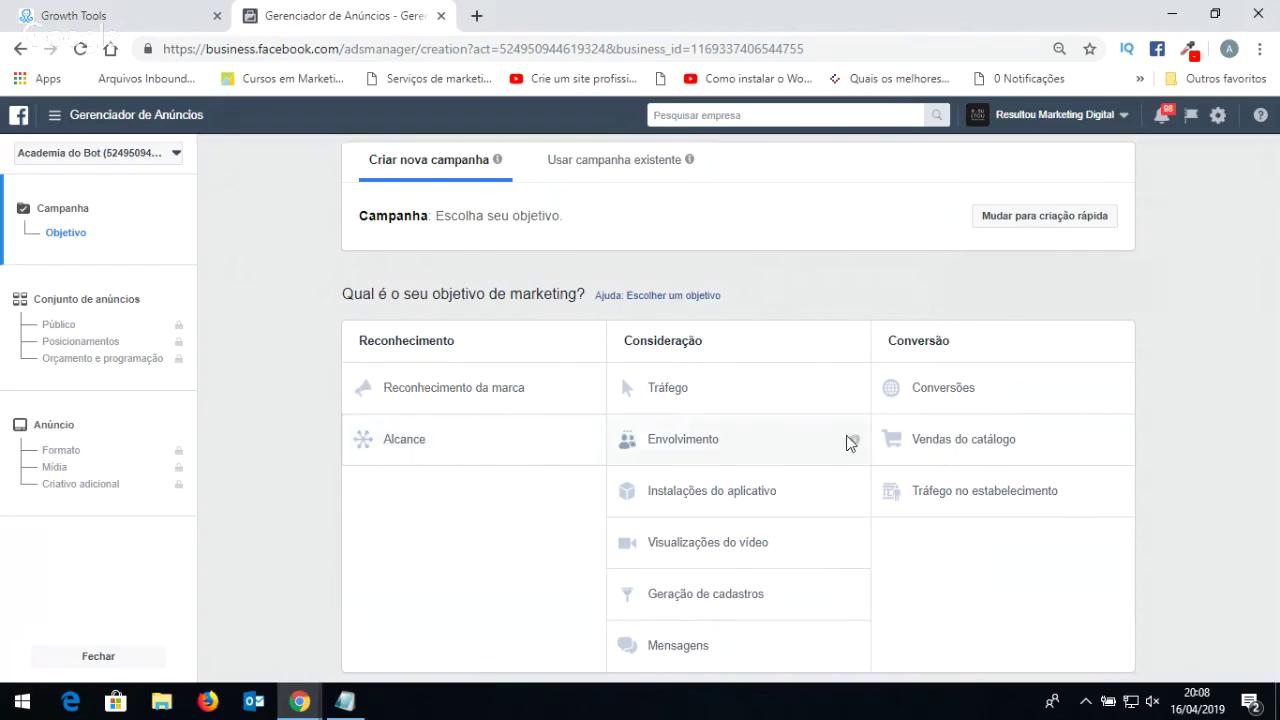
mouse_move(855, 442)
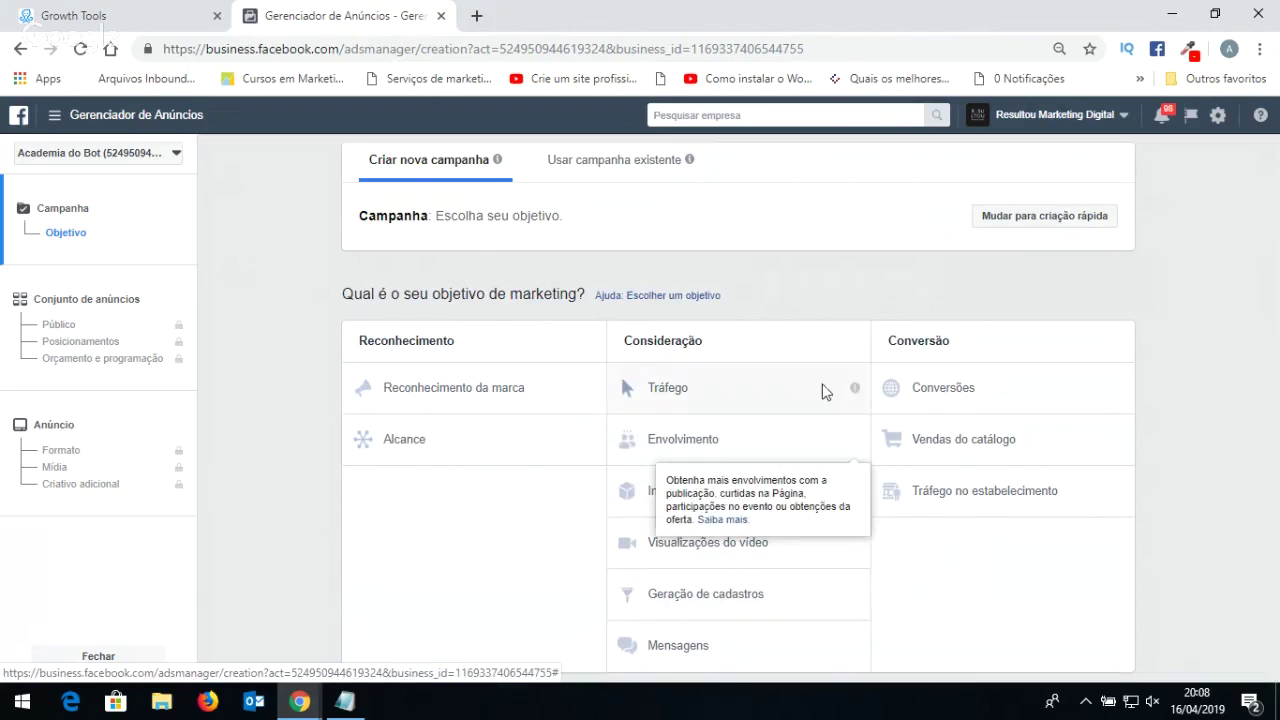
mouse_move(852, 388)
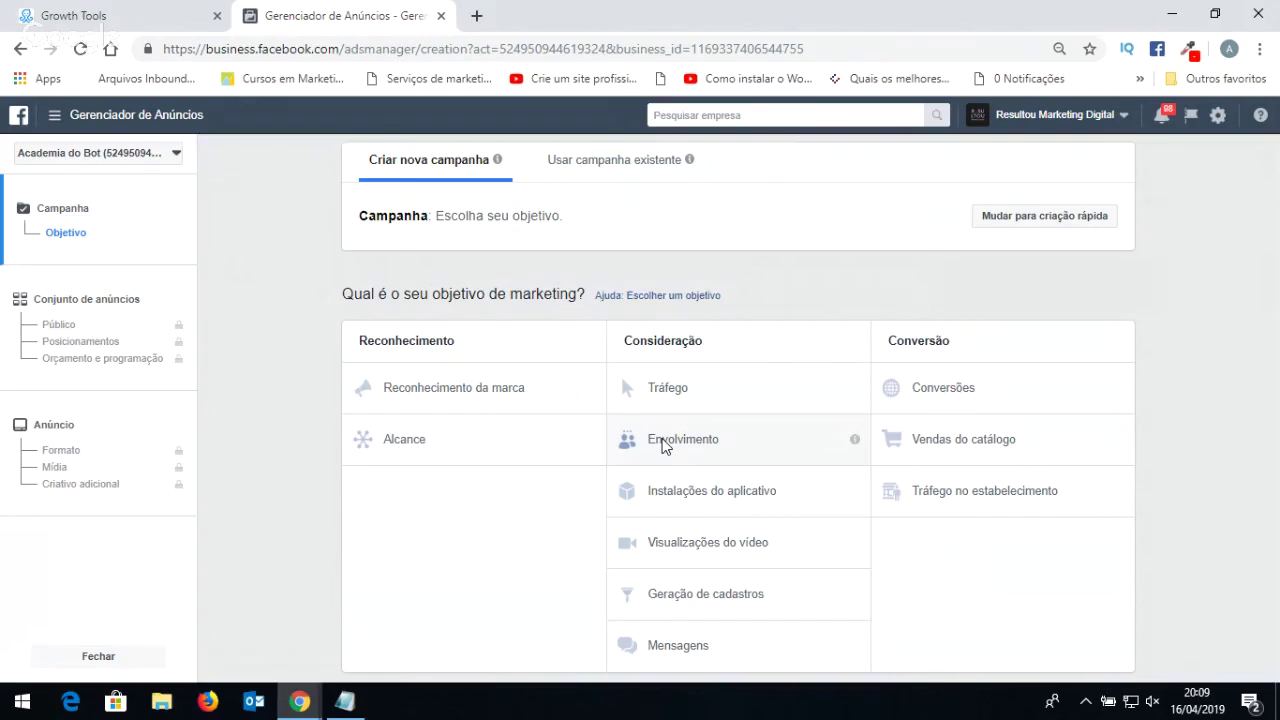
mouse_move(1118, 447)
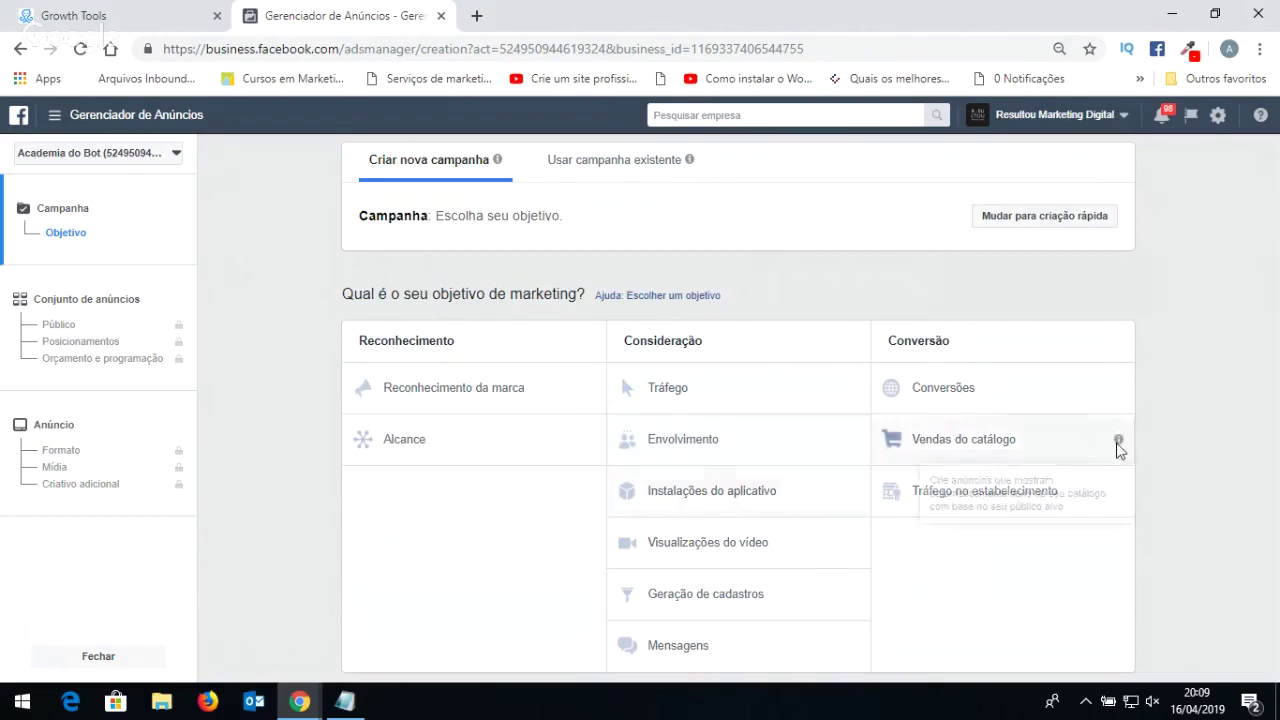
Pick Envolvimento in the Consideração column instead of Vendas do catálogo as the objective.
click(1038, 440)
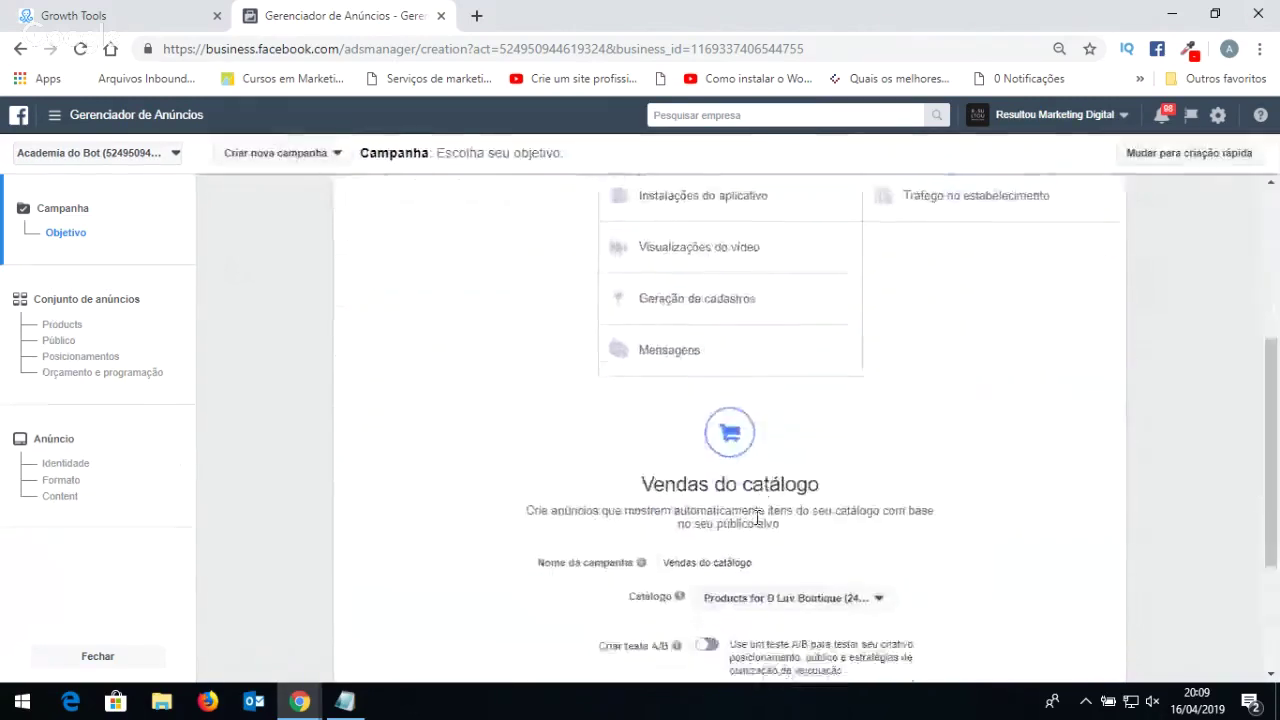
scroll(474, 449, up, 2)
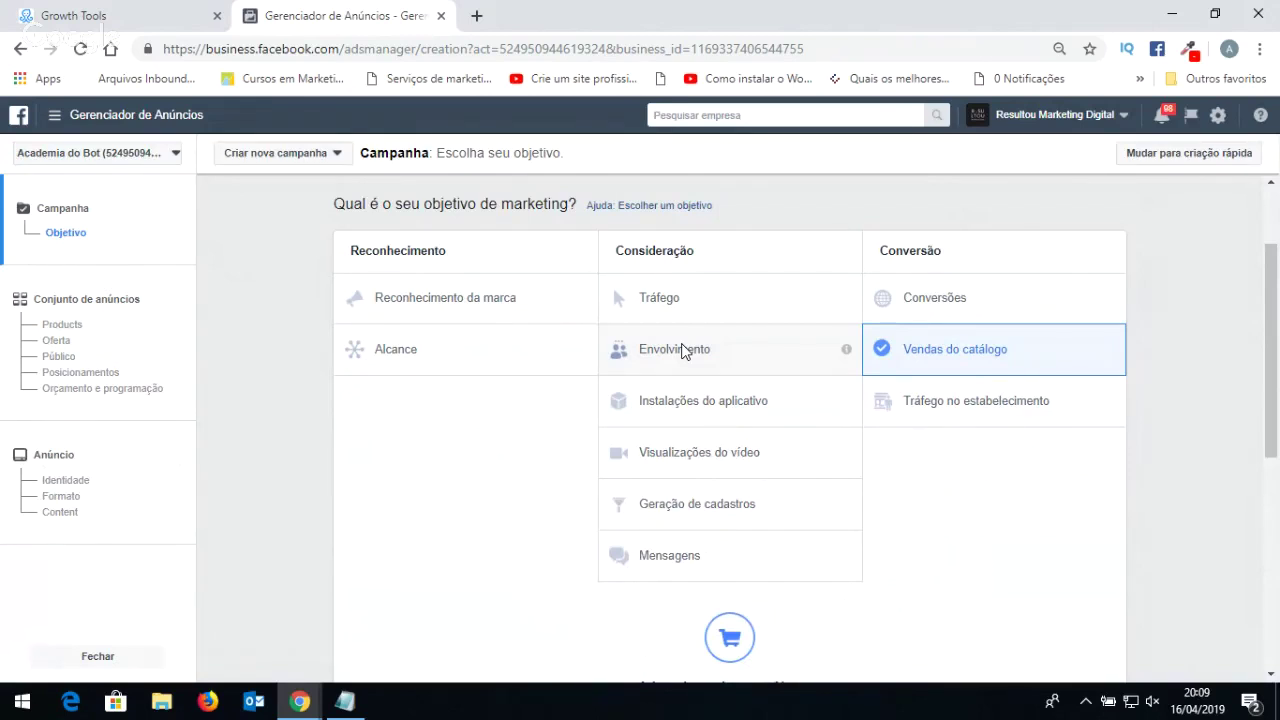
click(683, 350)
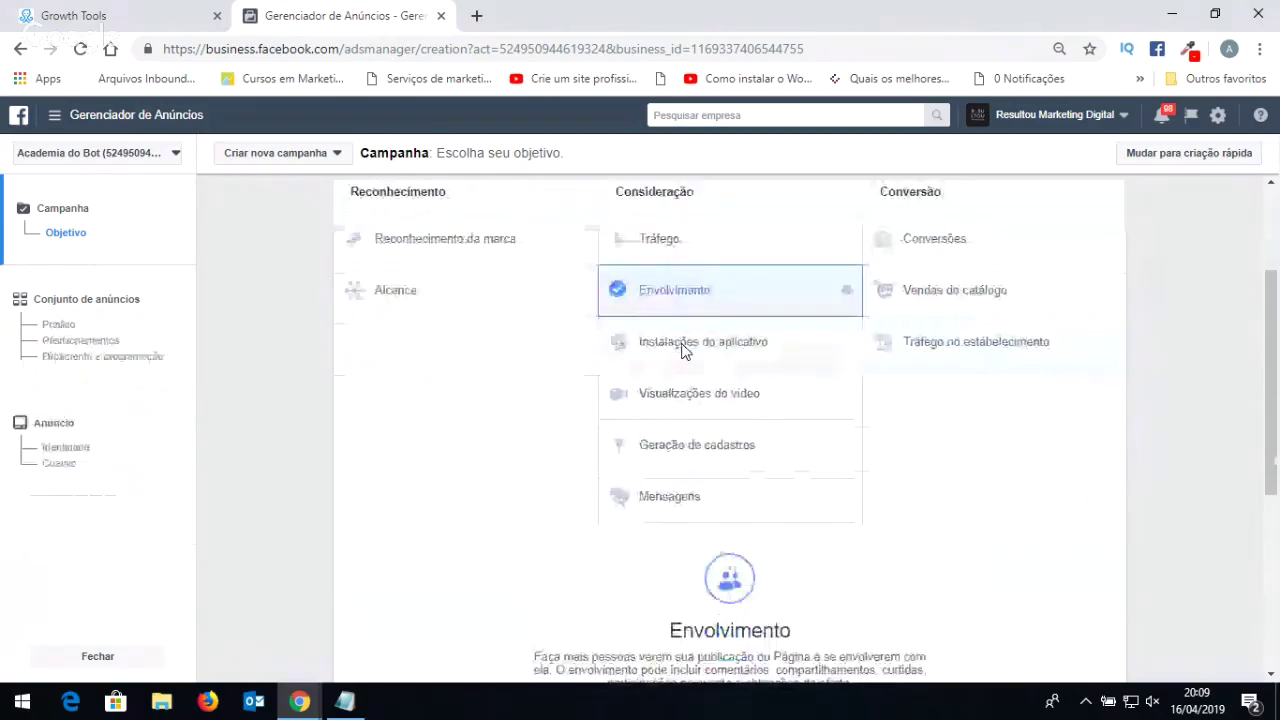
scroll(683, 350, down, 1)
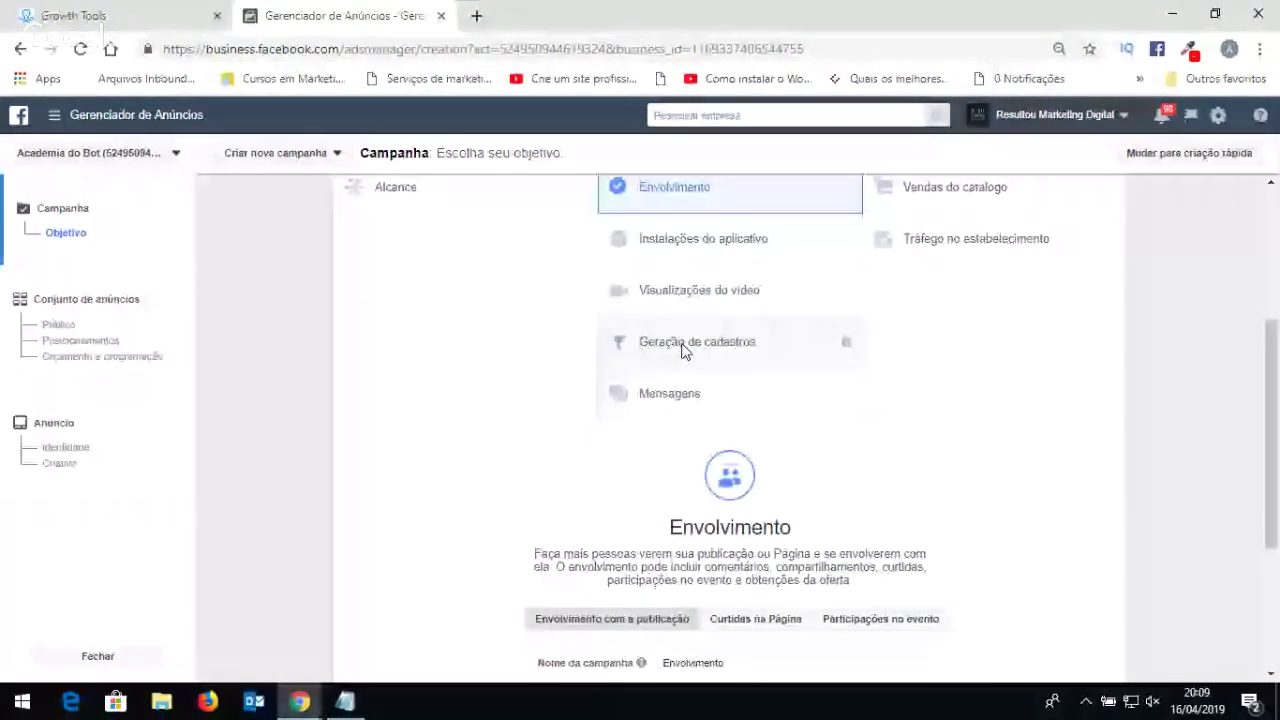
scroll(683, 350, down, 2)
scroll(623, 337, down, 1)
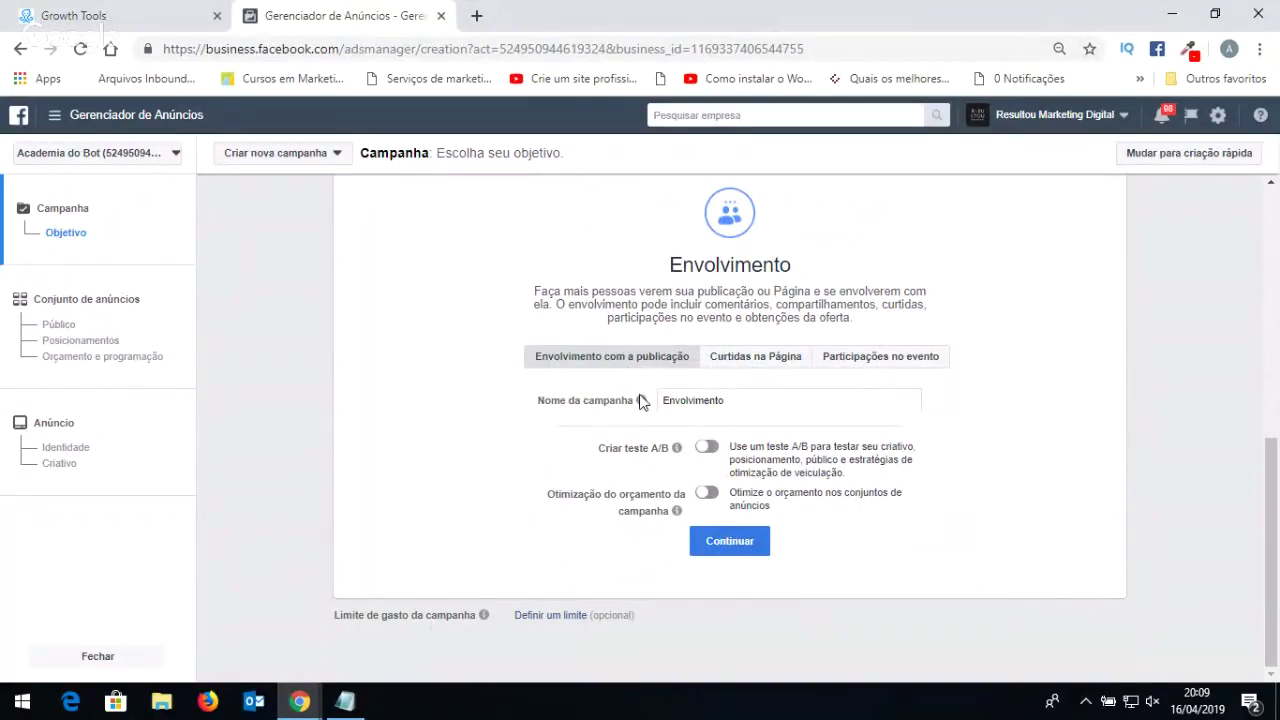
mouse_move(638, 410)
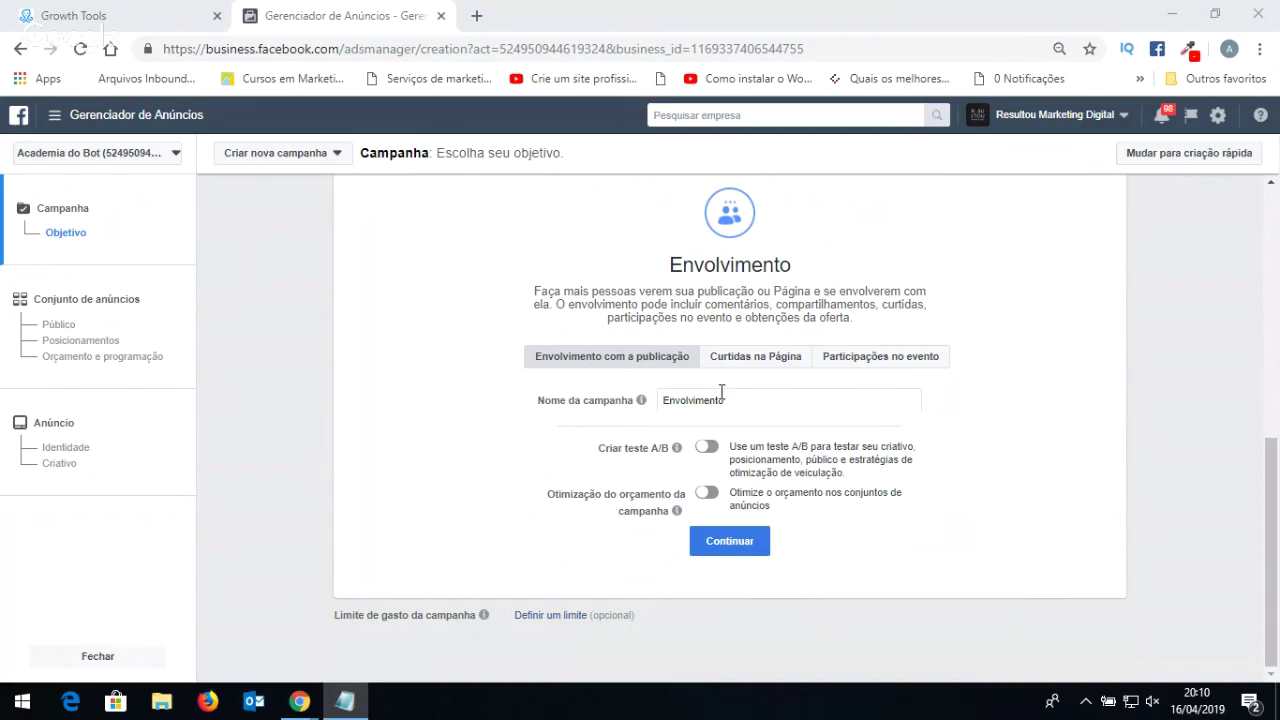
Name the campaign 'Envolvimento - Restaurantes - Campanha Sobremesa Grátis' and continue to the ad set.
drag(740, 394, 657, 382)
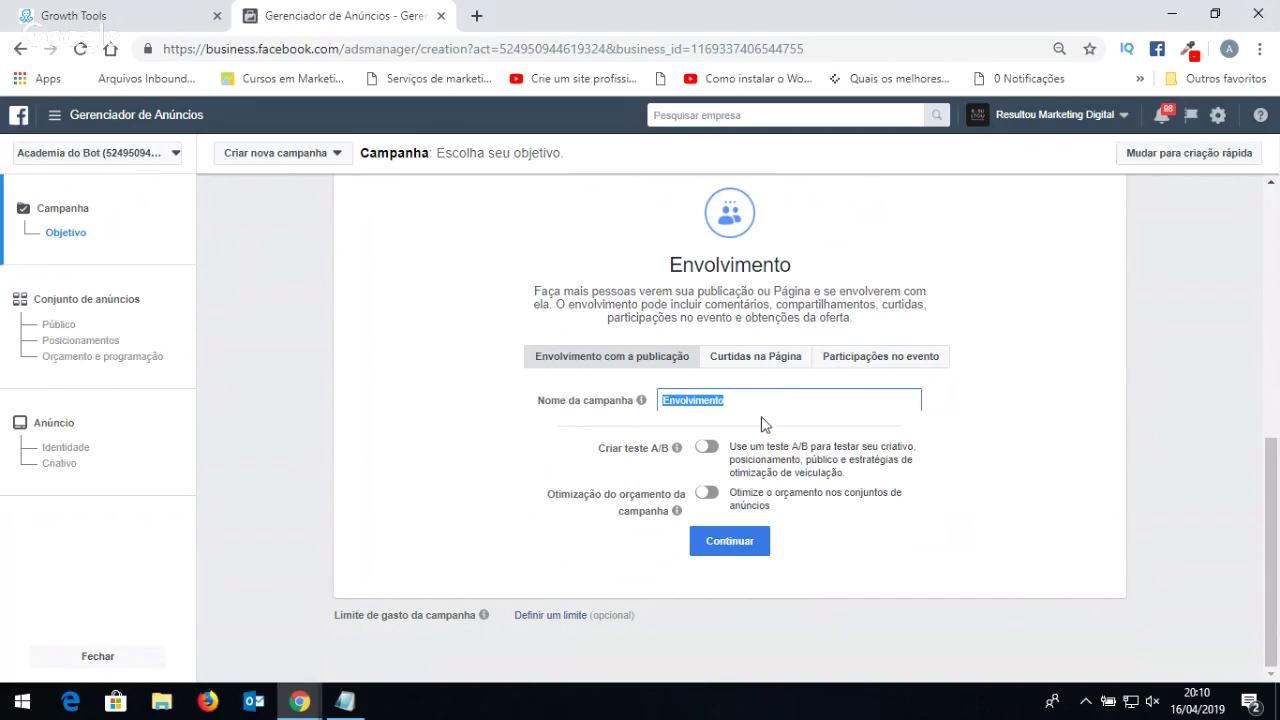
text(Envolvimento - Restaurantes - Campanha Sobremesa Grátis)
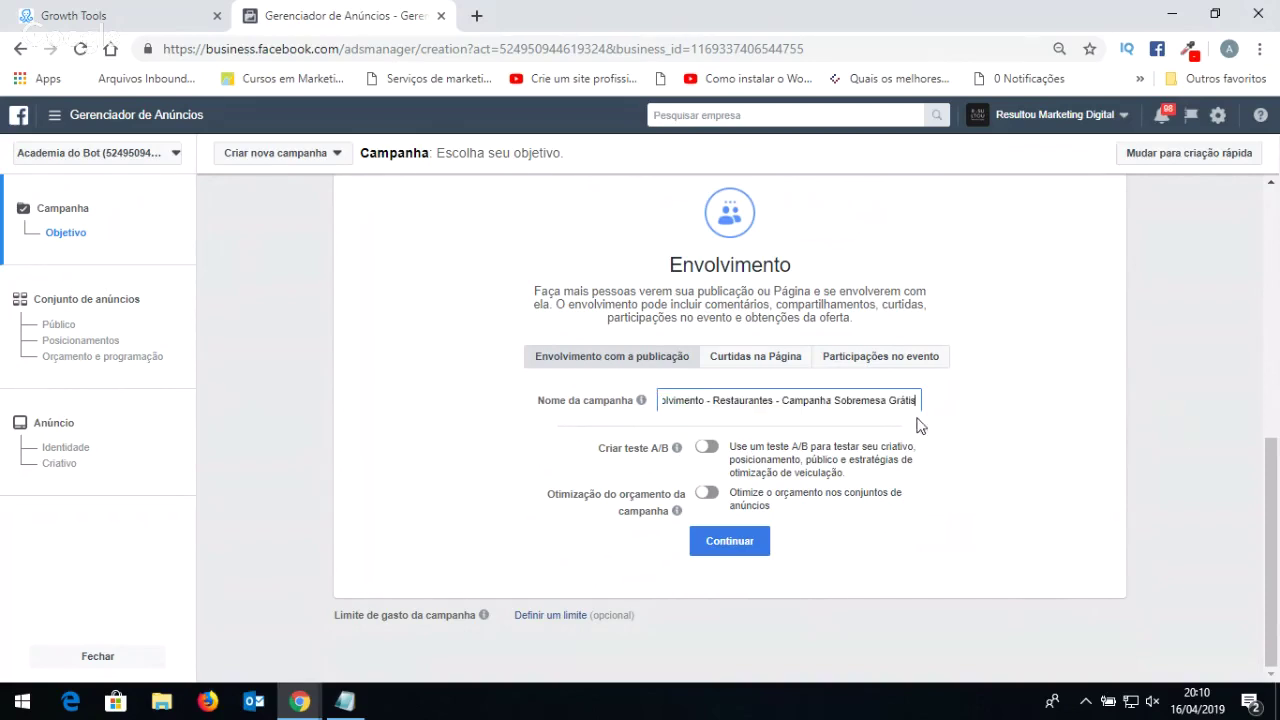
drag(703, 405, 610, 418)
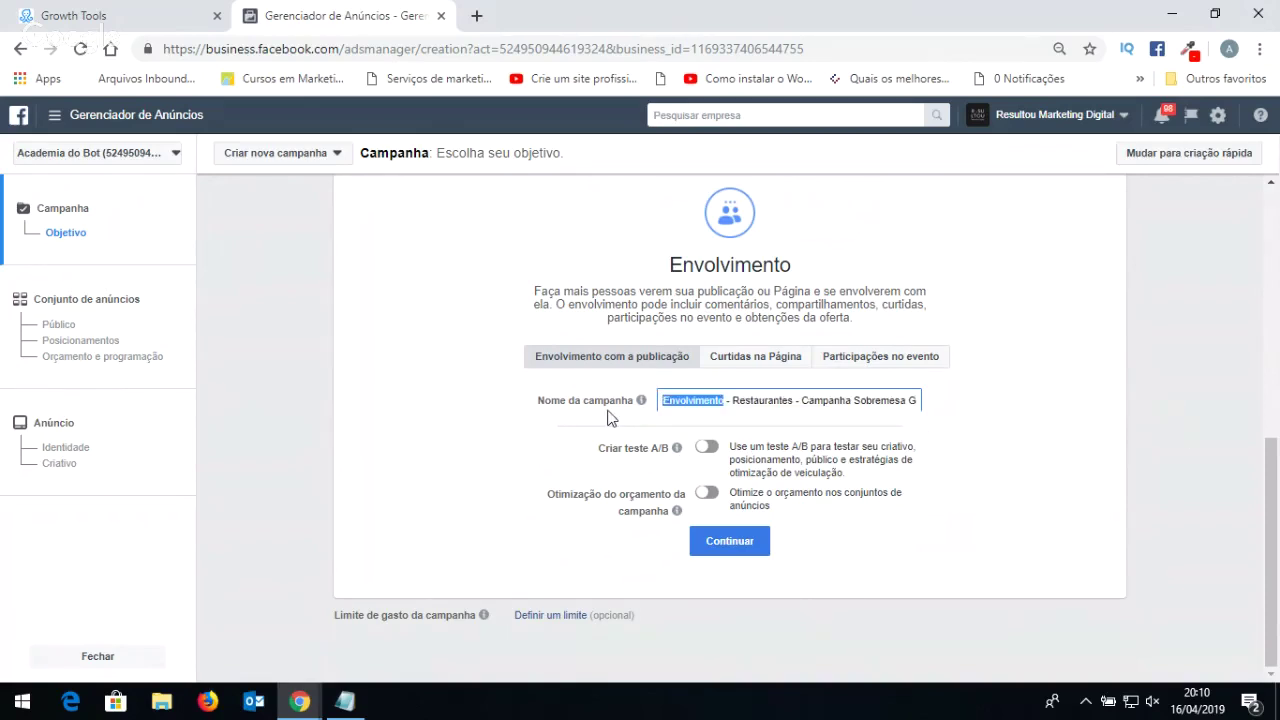
drag(853, 400, 929, 403)
click(866, 397)
drag(840, 400, 607, 388)
click(705, 400)
double_click(705, 400)
double_click(747, 400)
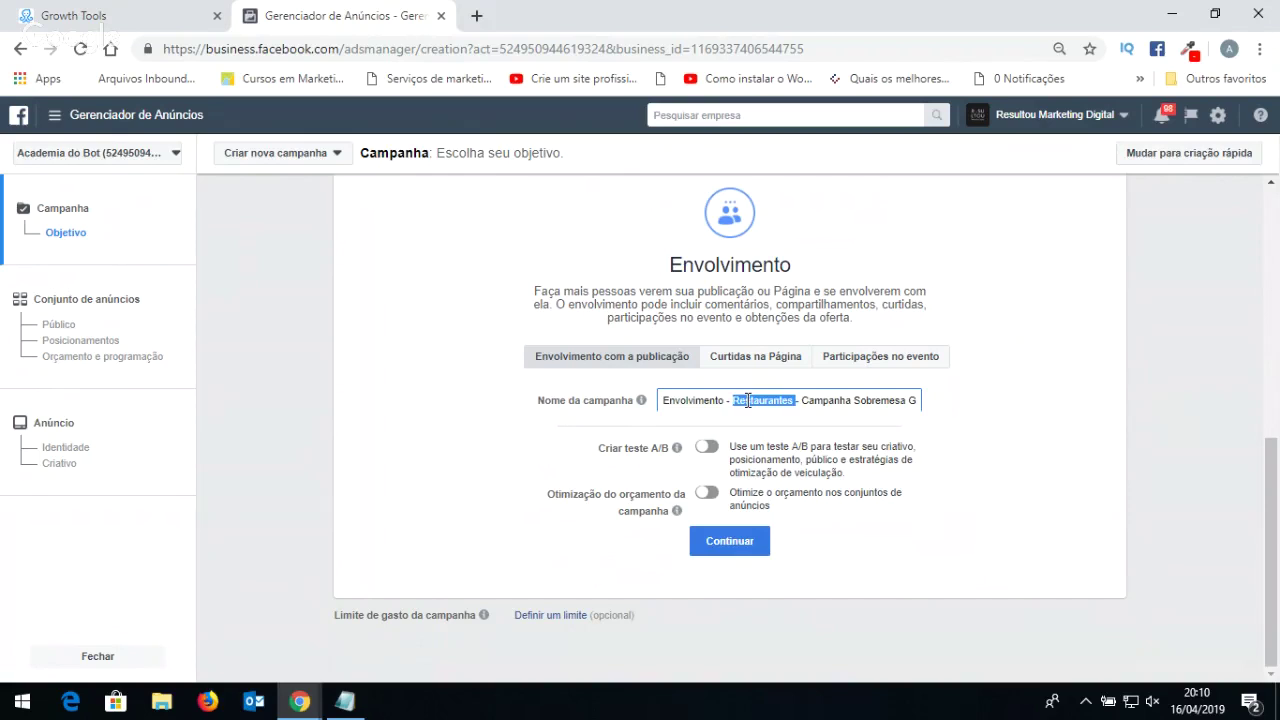
drag(801, 400, 917, 420)
double_click(882, 398)
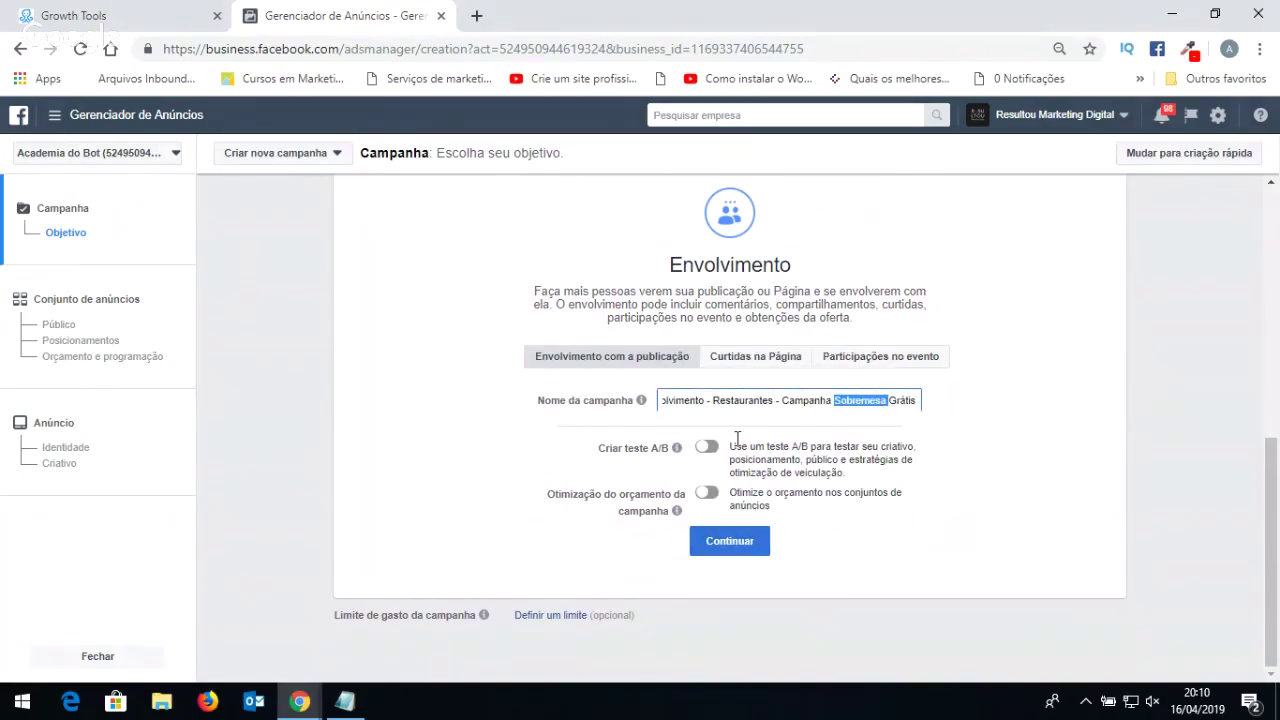
click(736, 545)
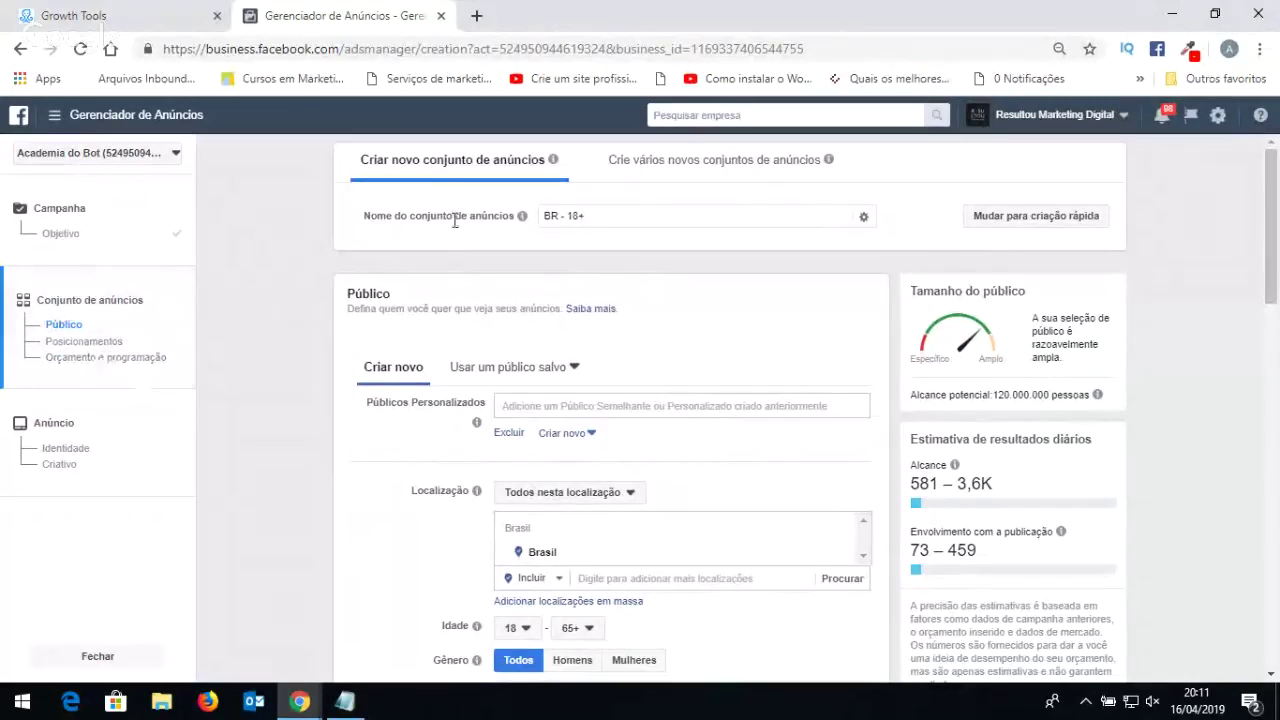
Replace the ad set name 'BR - 18+' with the campaign name plus '-Pub Maringa e Região'.
triple_click(624, 220)
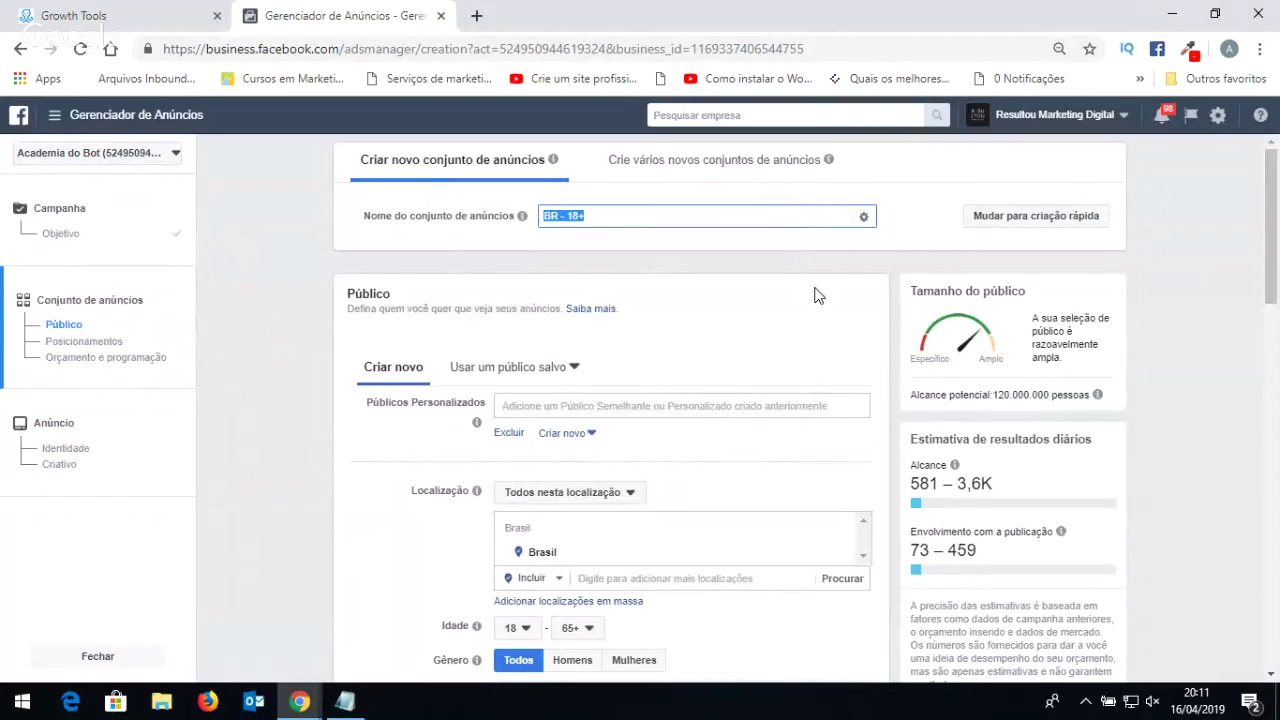
key(BackSpace)
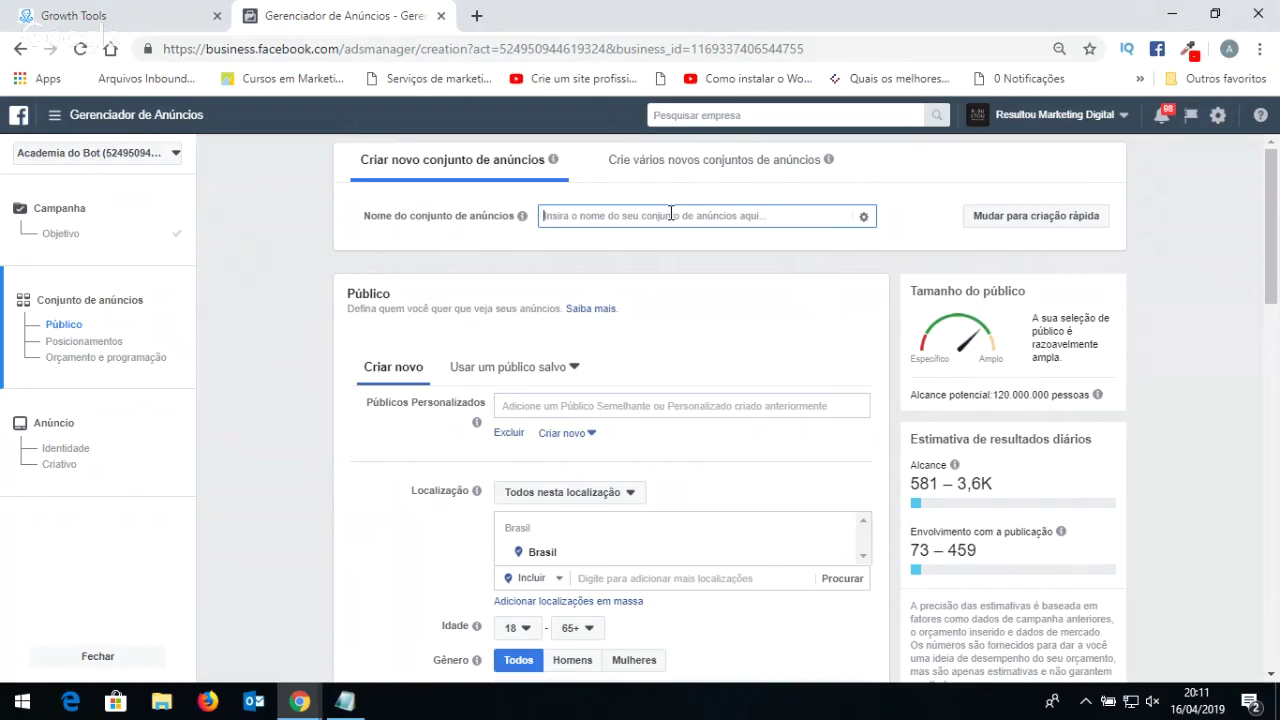
text(Envolvimento - Restaurantes - Campanha Sobremesa Grátis)
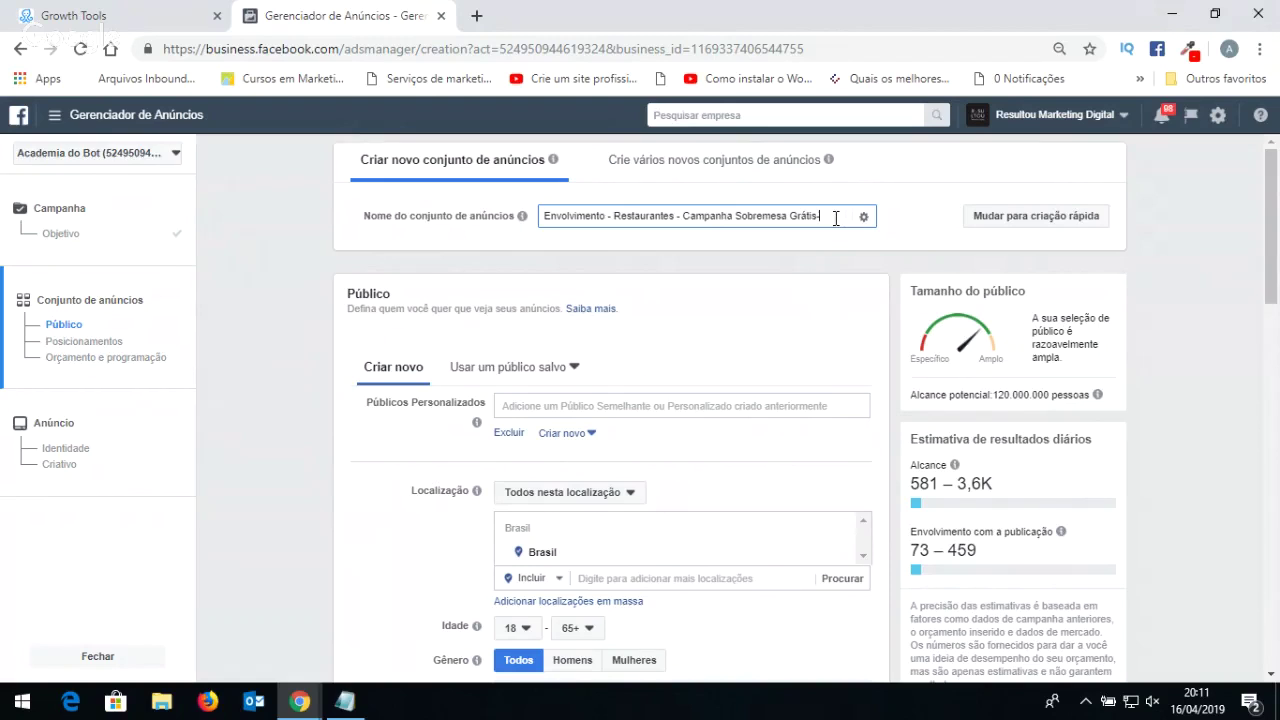
text(-Pub Mareinga)
key(BackSpace)
key(BackSpace)
key(BackSpace)
key(BackSpace)
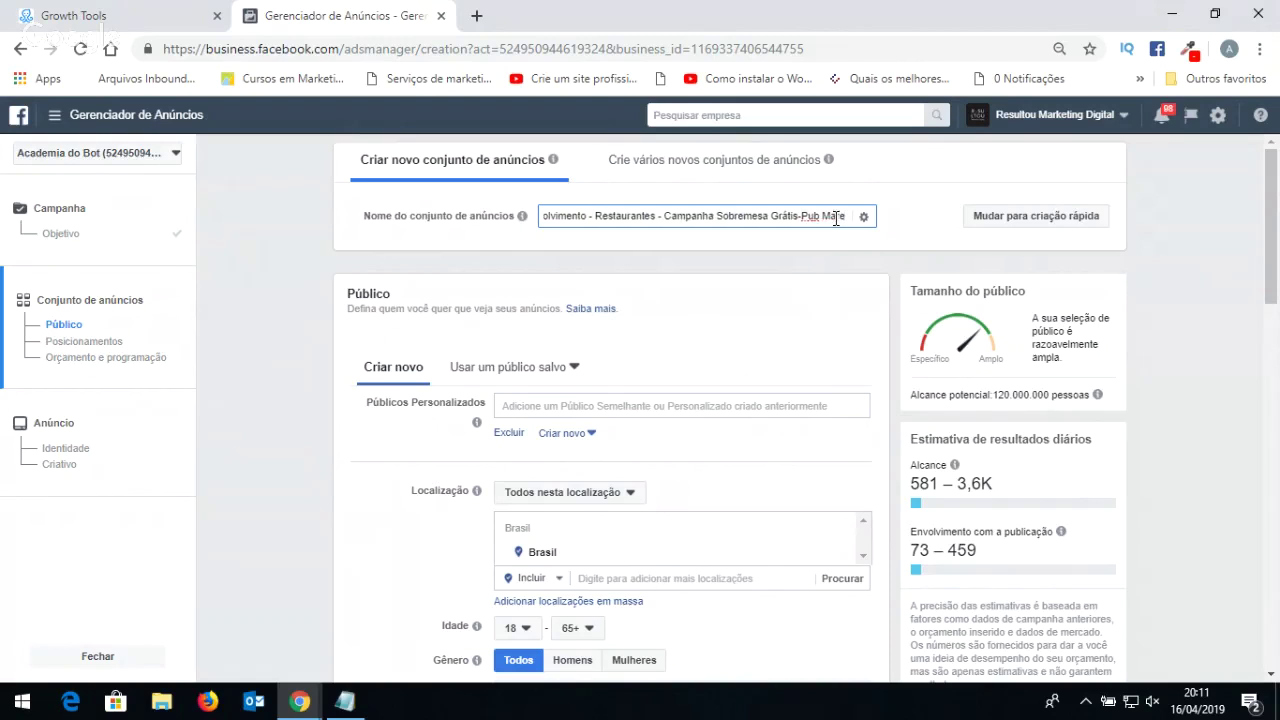
key(BackSpace)
text(inga)
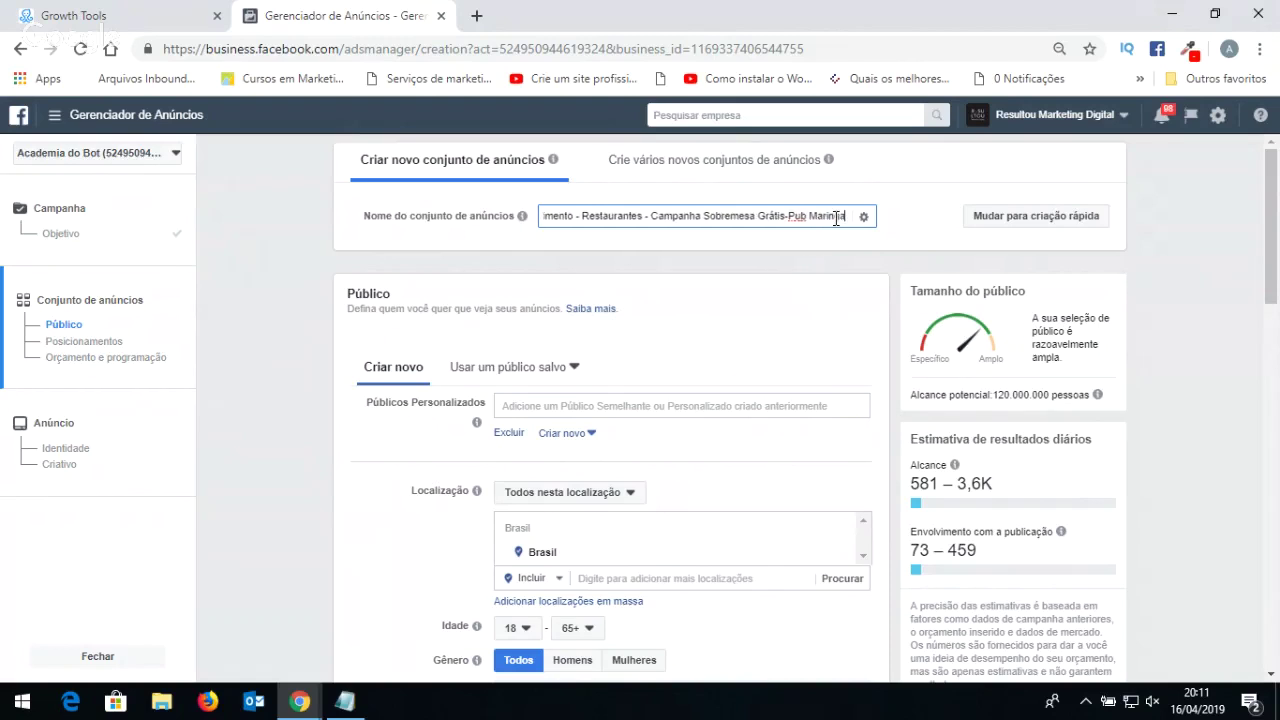
text( e Região)
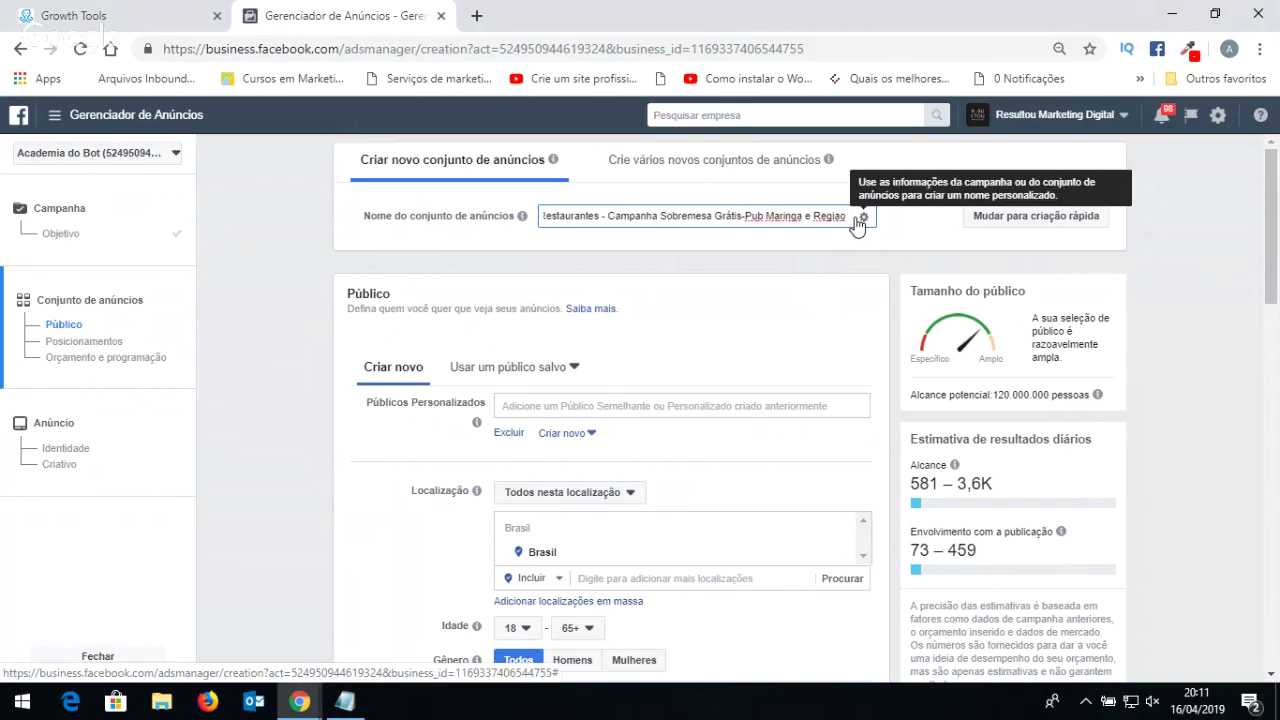
scroll(572, 283, down, 2)
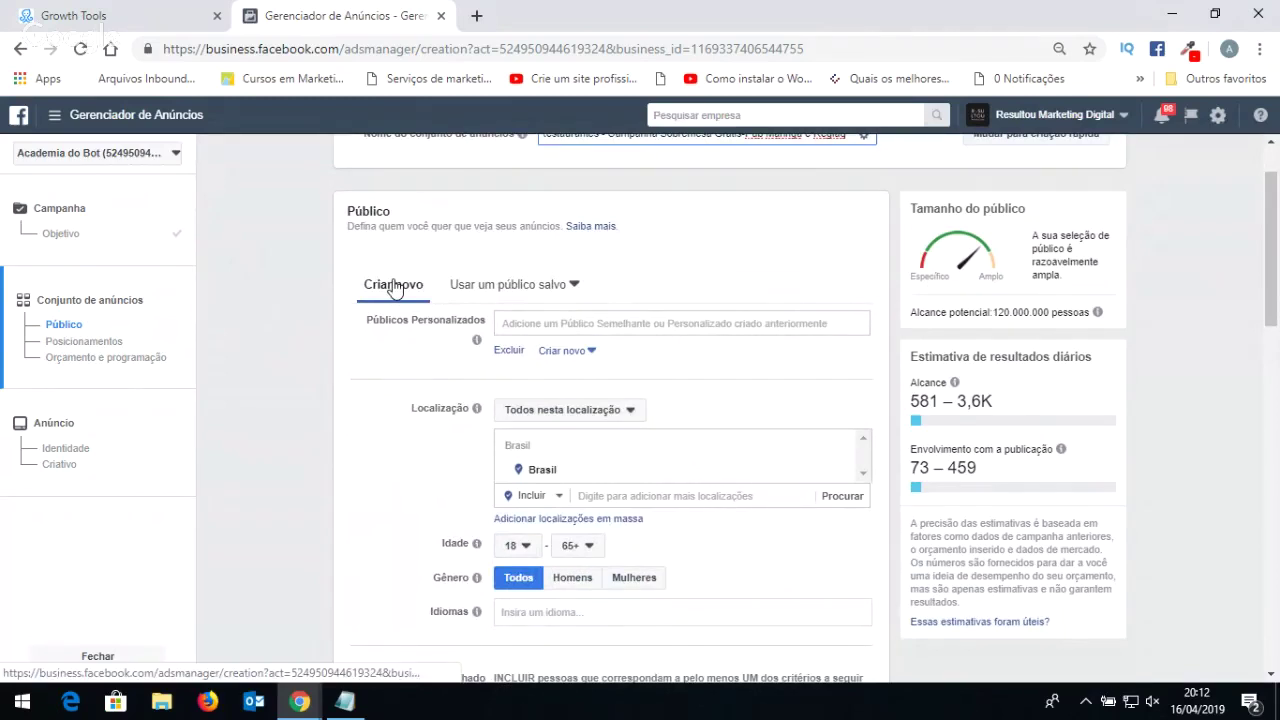
click(507, 289)
scroll(525, 378, down, 2)
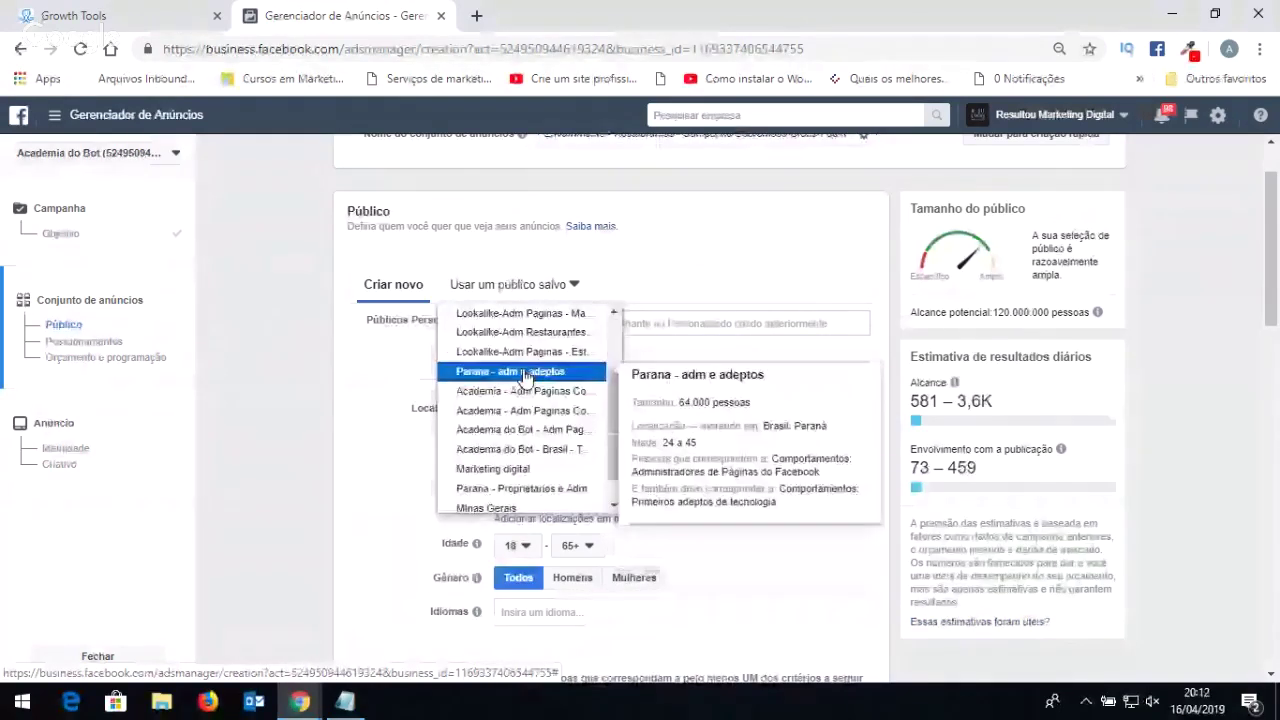
scroll(520, 390, up, 3)
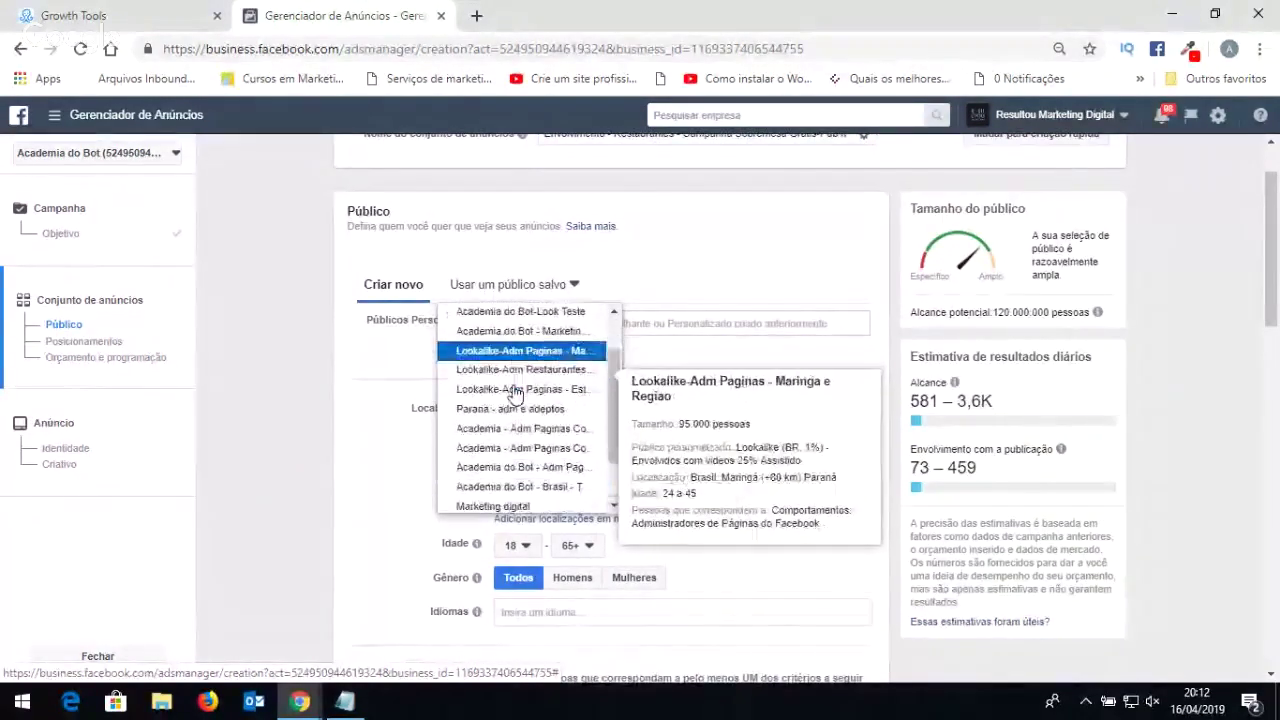
click(703, 260)
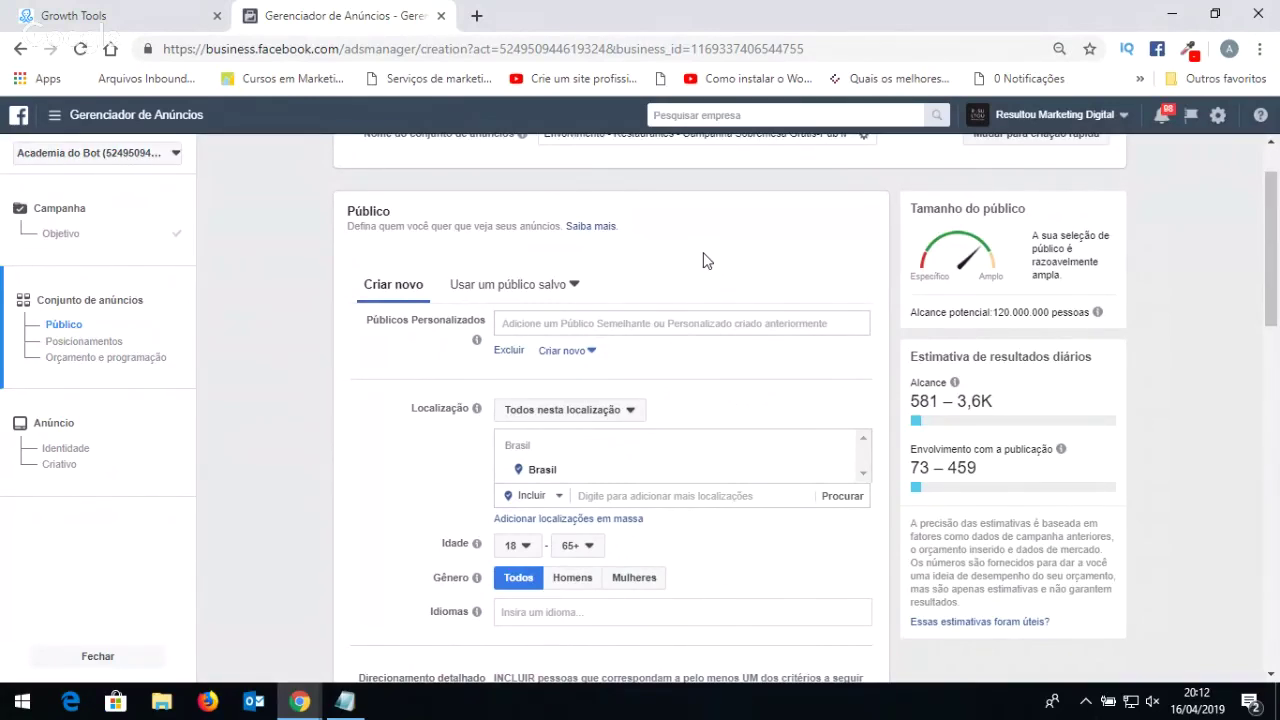
click(512, 286)
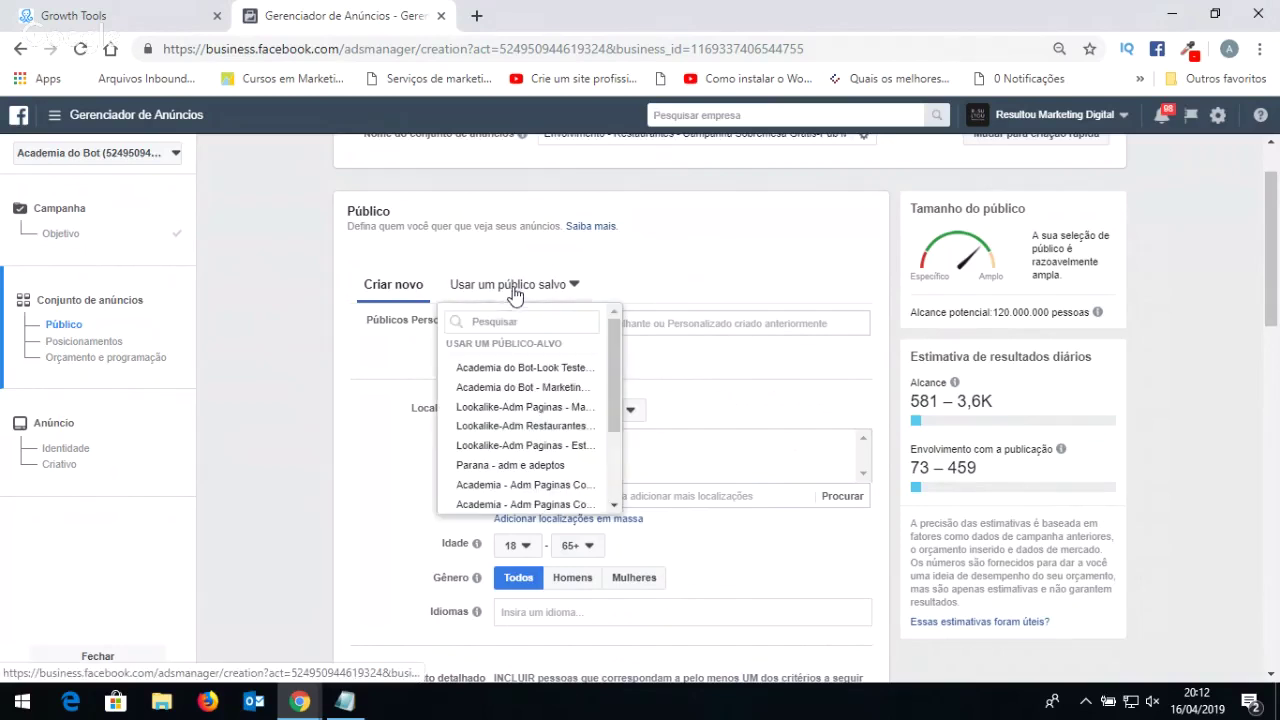
click(551, 288)
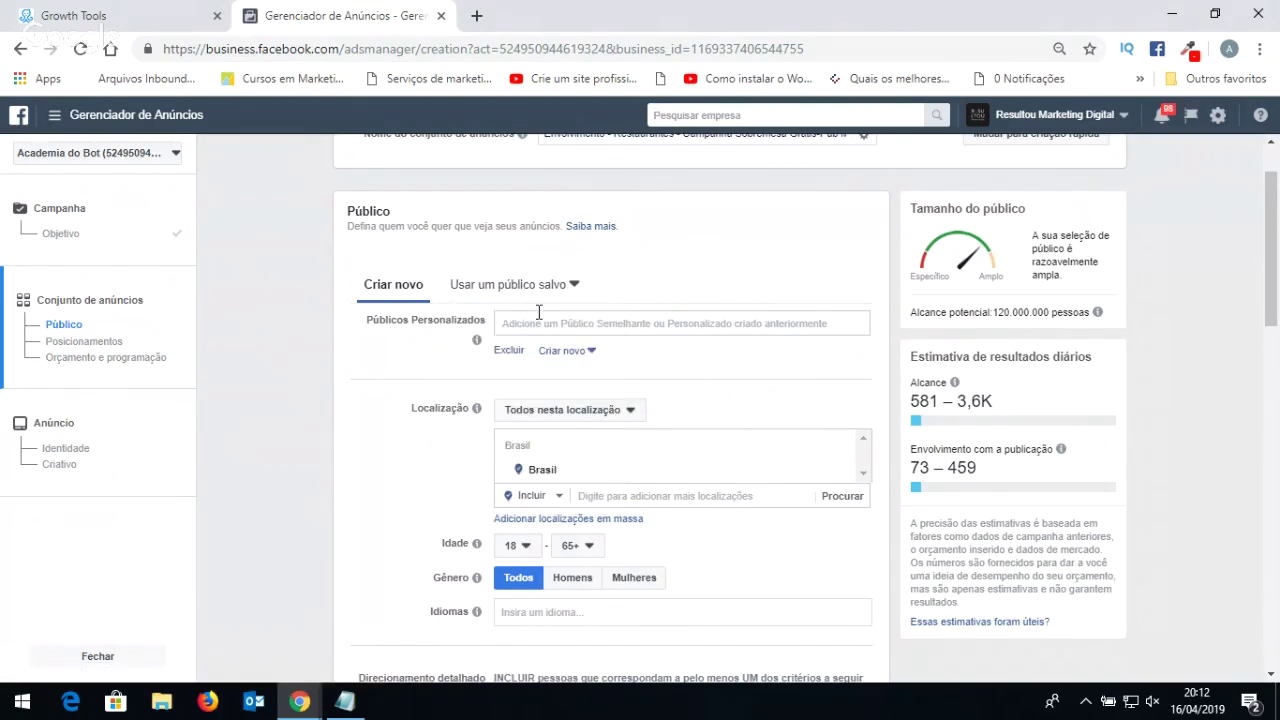
Browse the available custom and lookalike audiences without adding any.
click(537, 320)
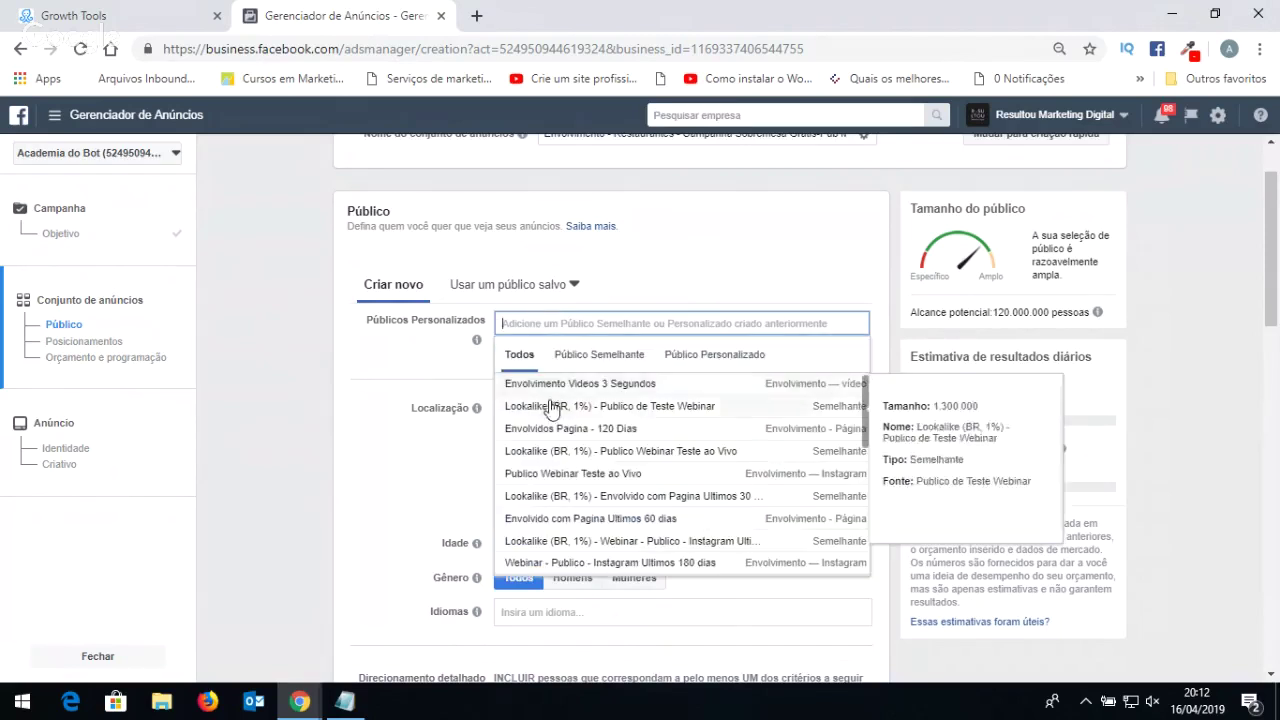
click(397, 354)
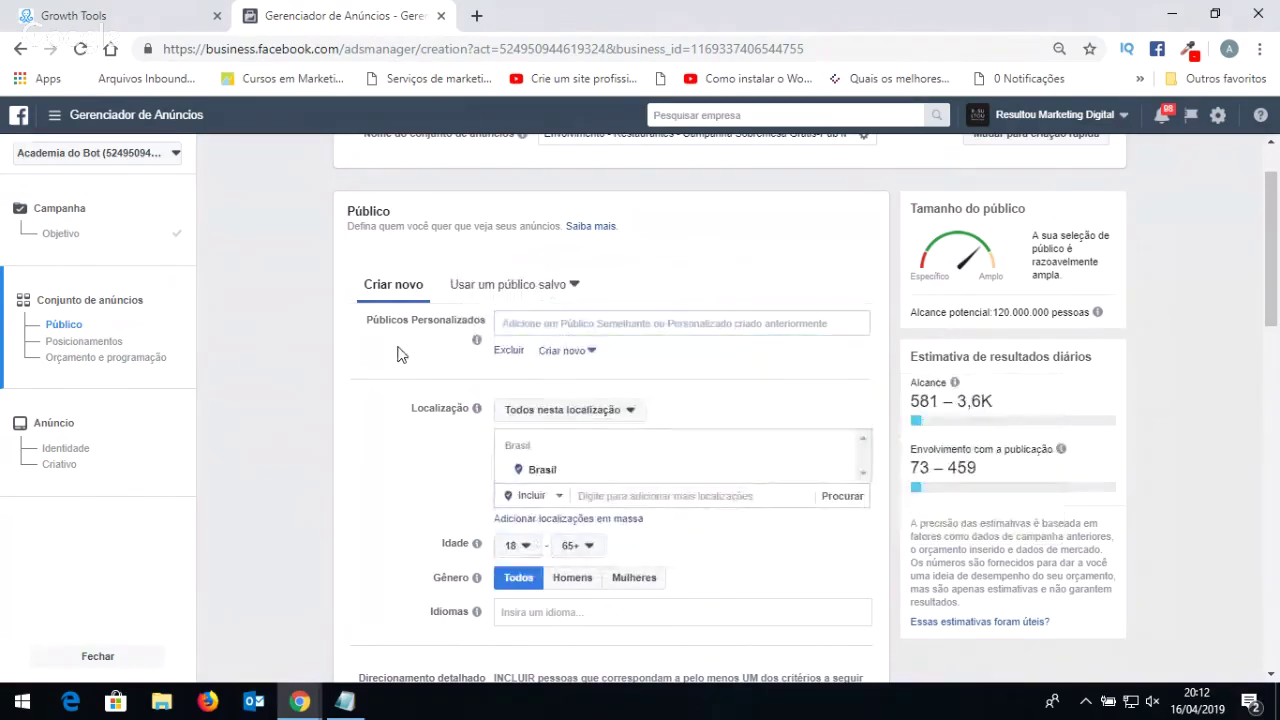
click(599, 321)
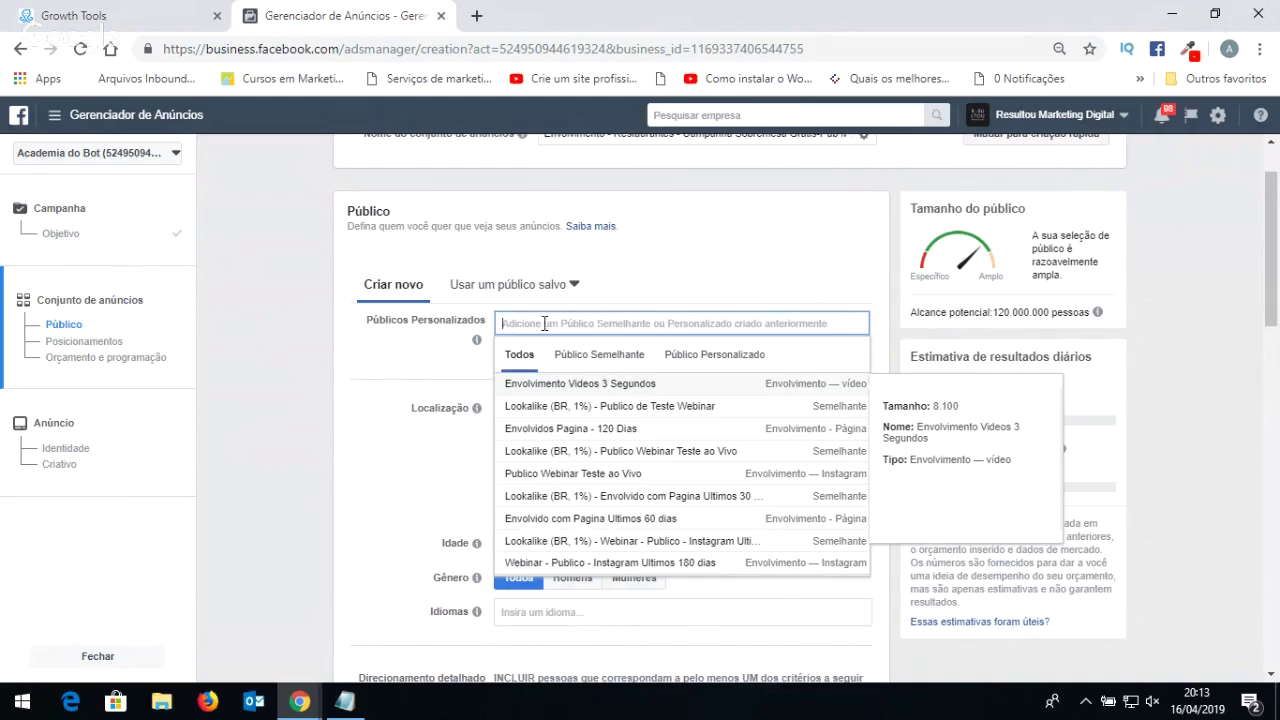
click(779, 233)
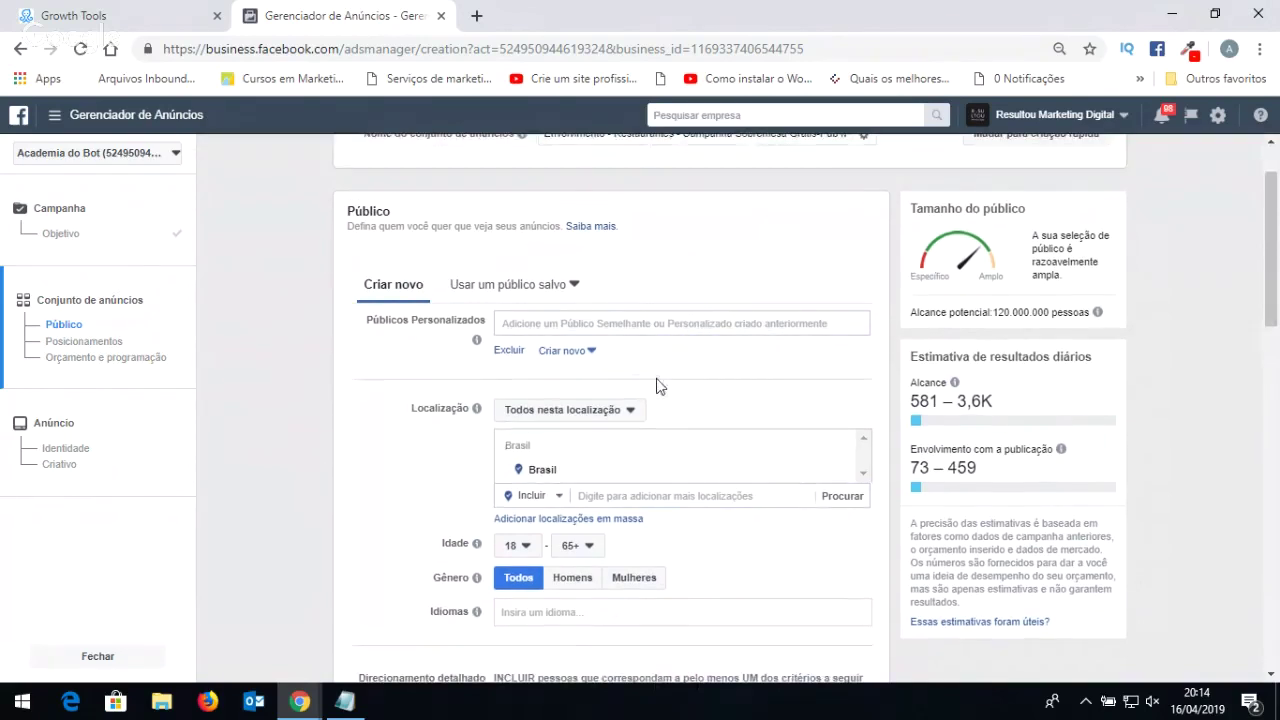
Bring up the Localização search box and map, keeping Brasil as the only location.
click(628, 492)
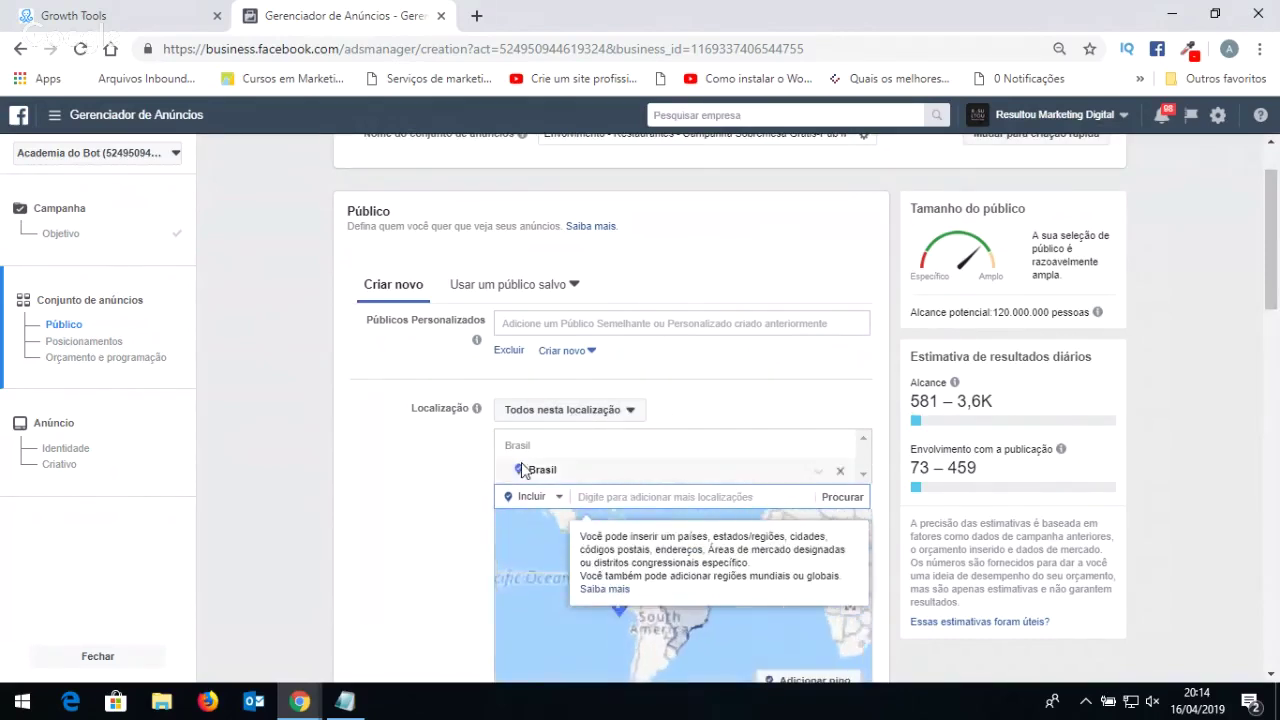
click(349, 491)
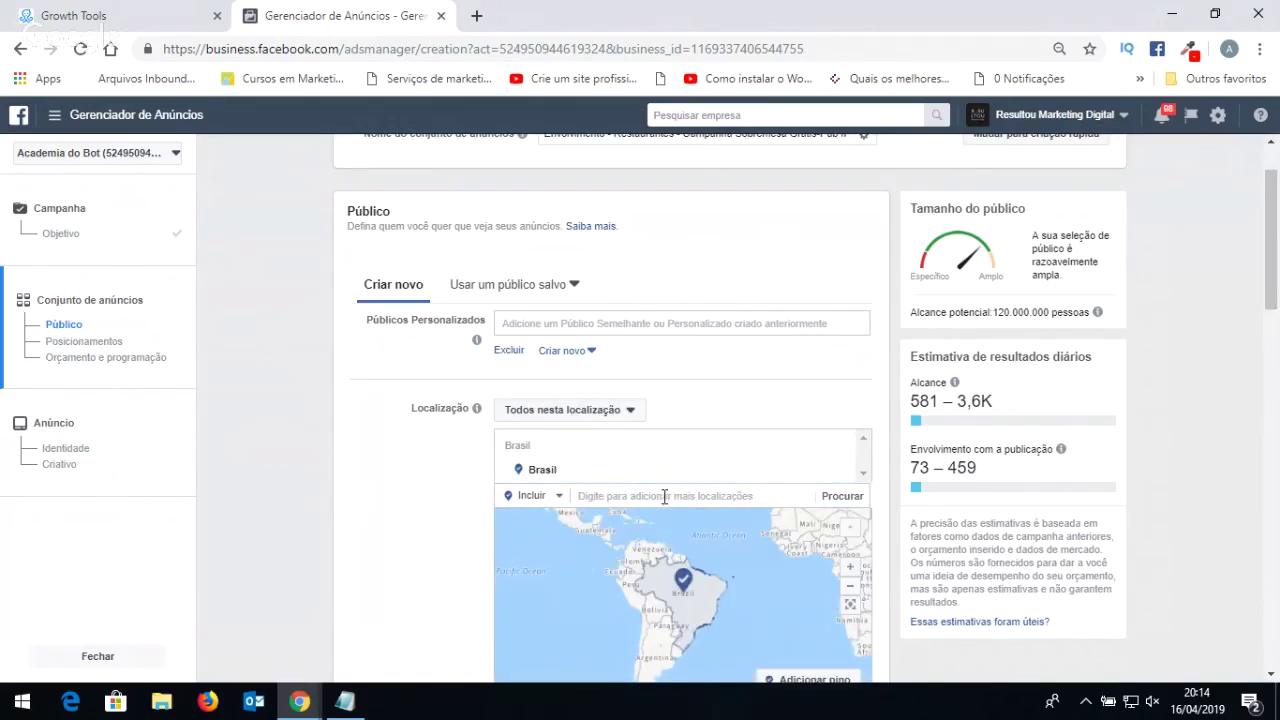
click(666, 497)
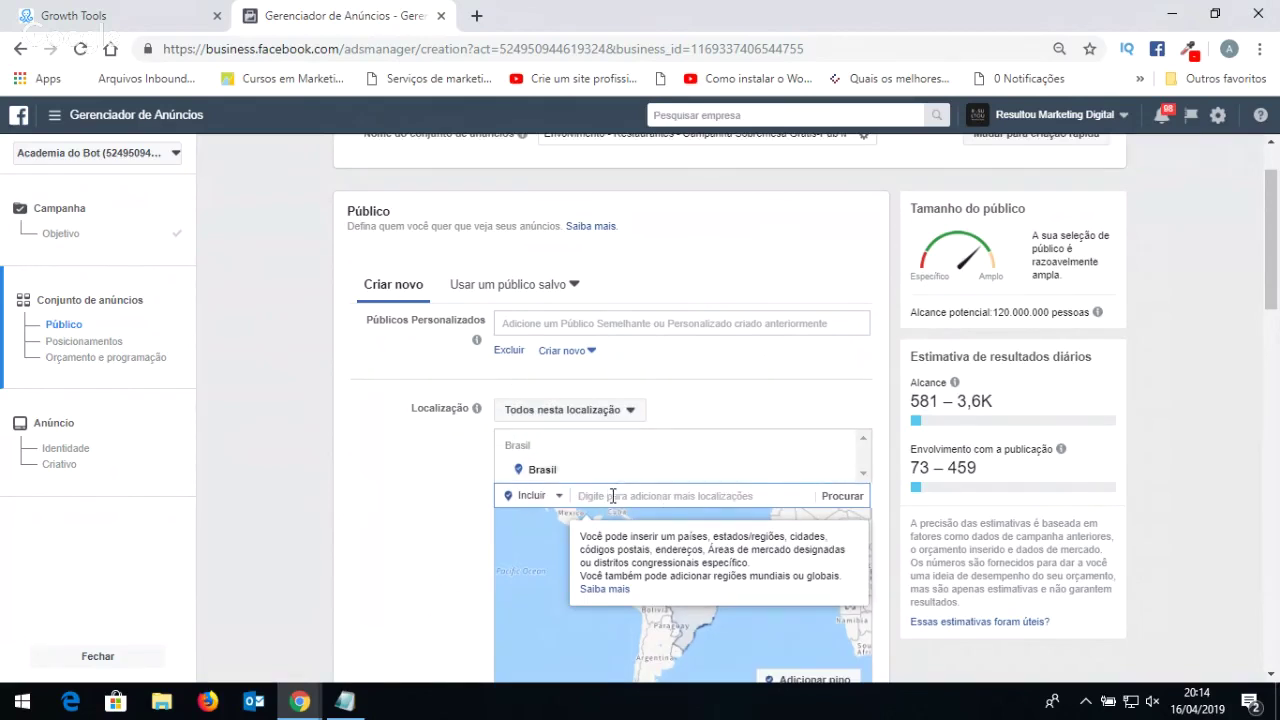
mouse_move(563, 474)
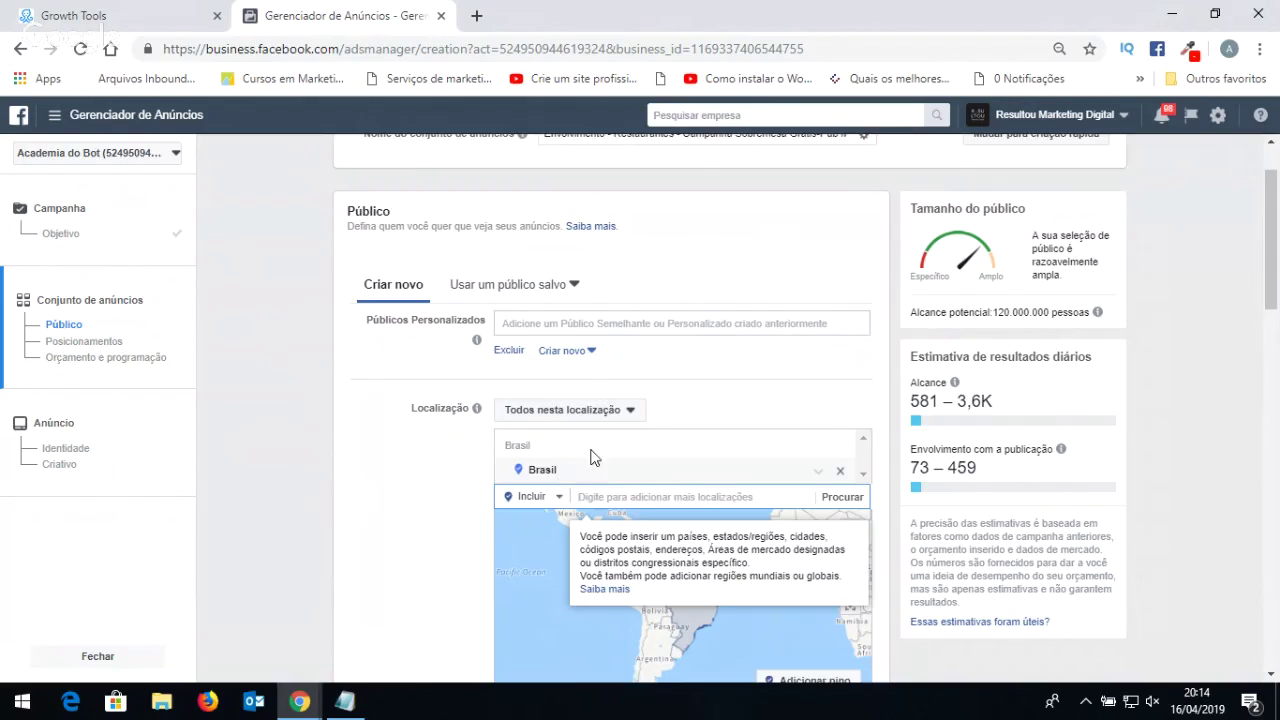
scroll(543, 406, down, 1)
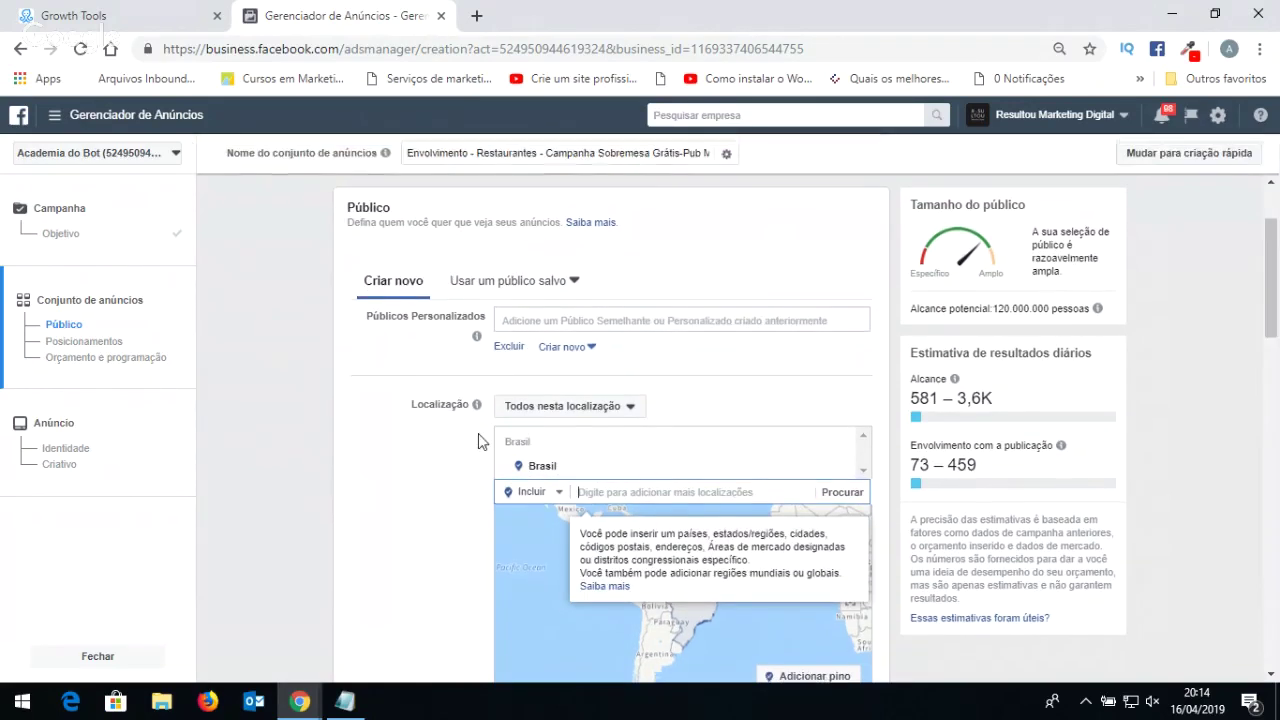
scroll(560, 450, down, 1)
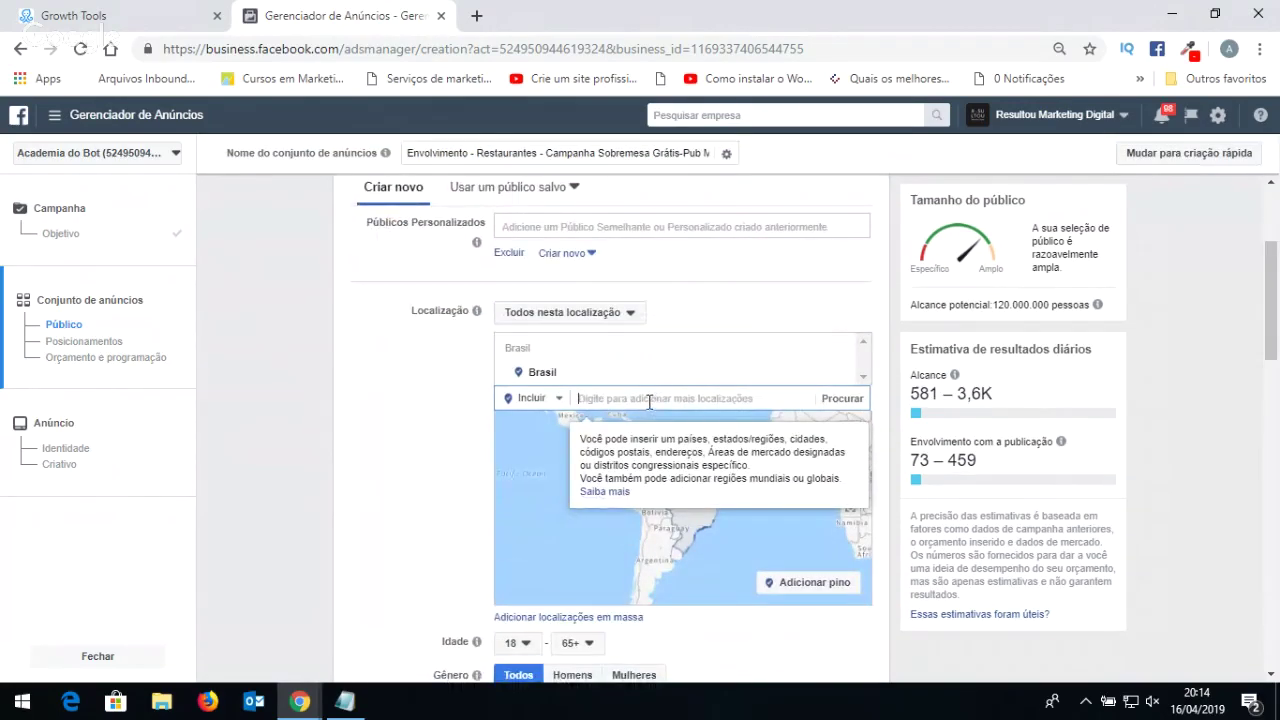
Search 'maringa', select Maringá, Paraná, Brasil, and set its radius to 35 km.
click(406, 420)
click(607, 396)
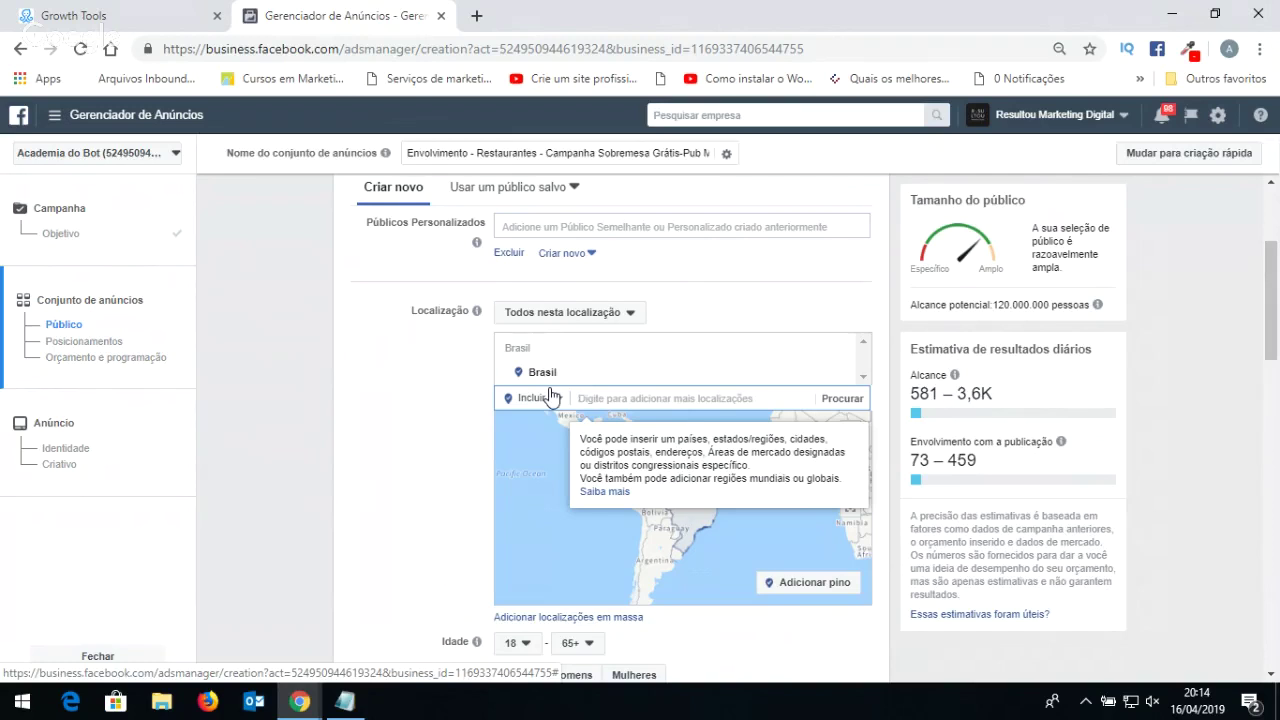
text(maringa)
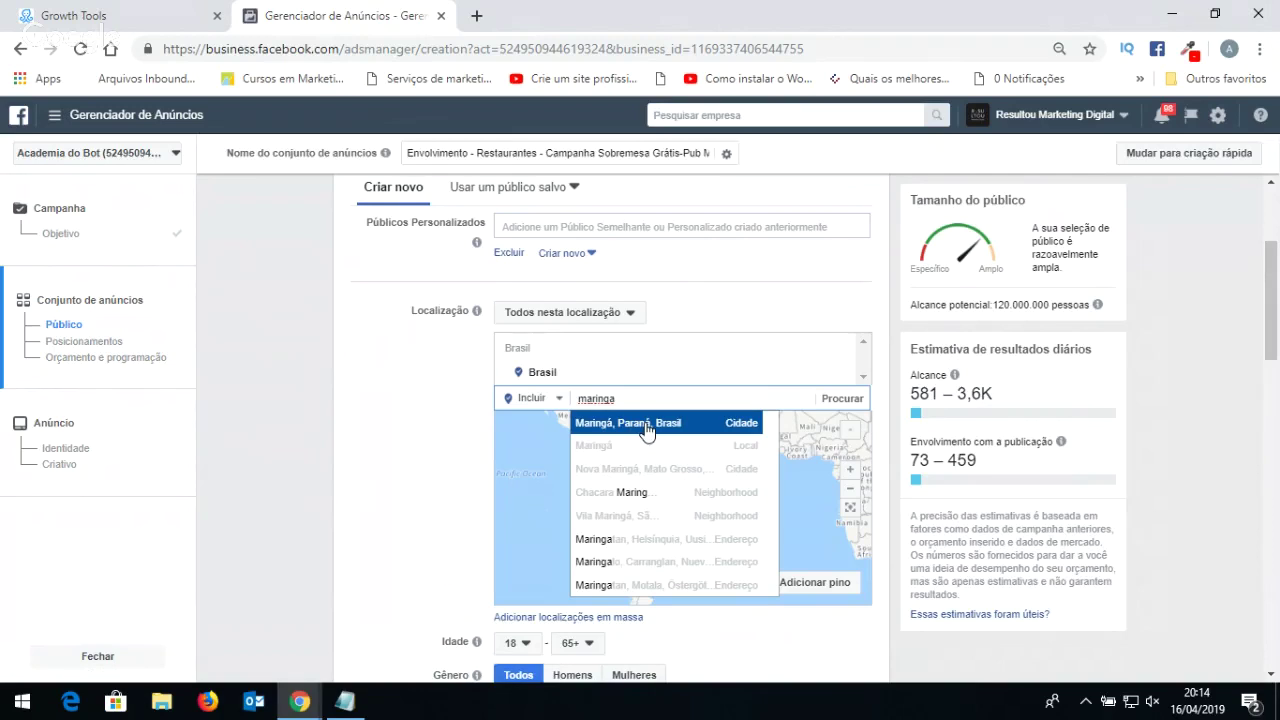
click(646, 425)
click(689, 375)
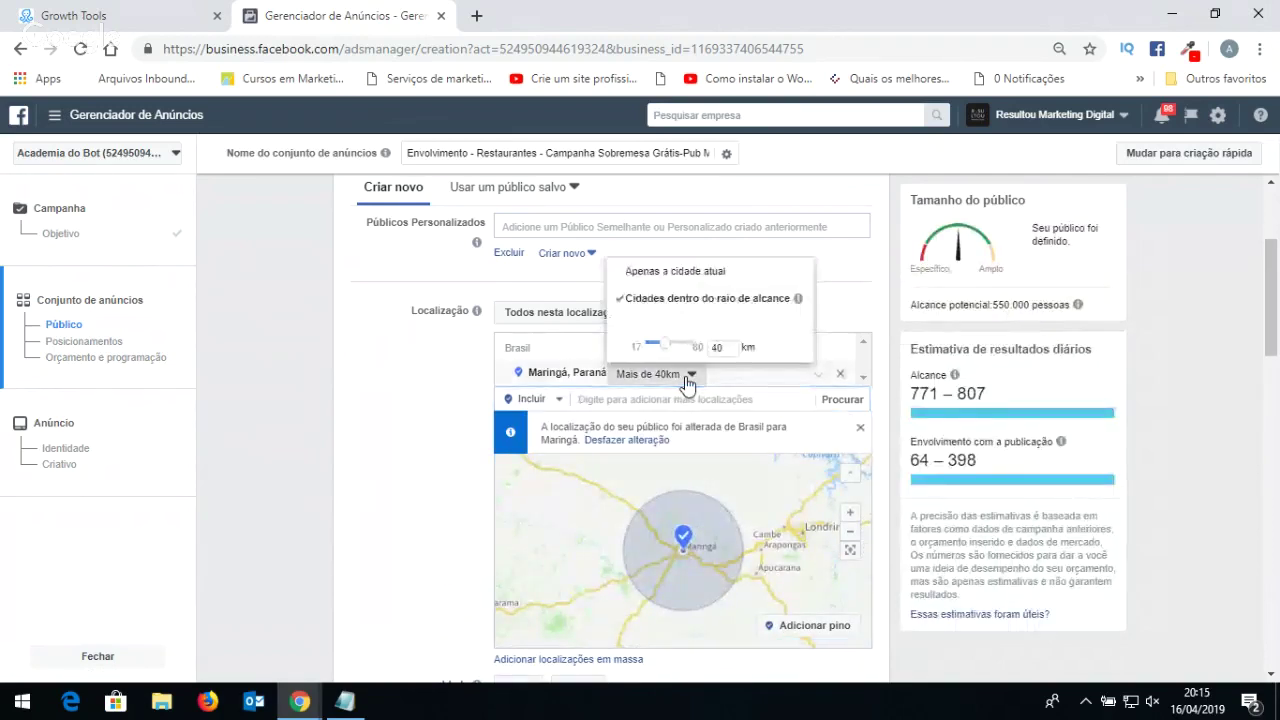
mouse_move(667, 345)
mouse_down()
mouse_move(688, 347)
mouse_move(667, 365)
mouse_up()
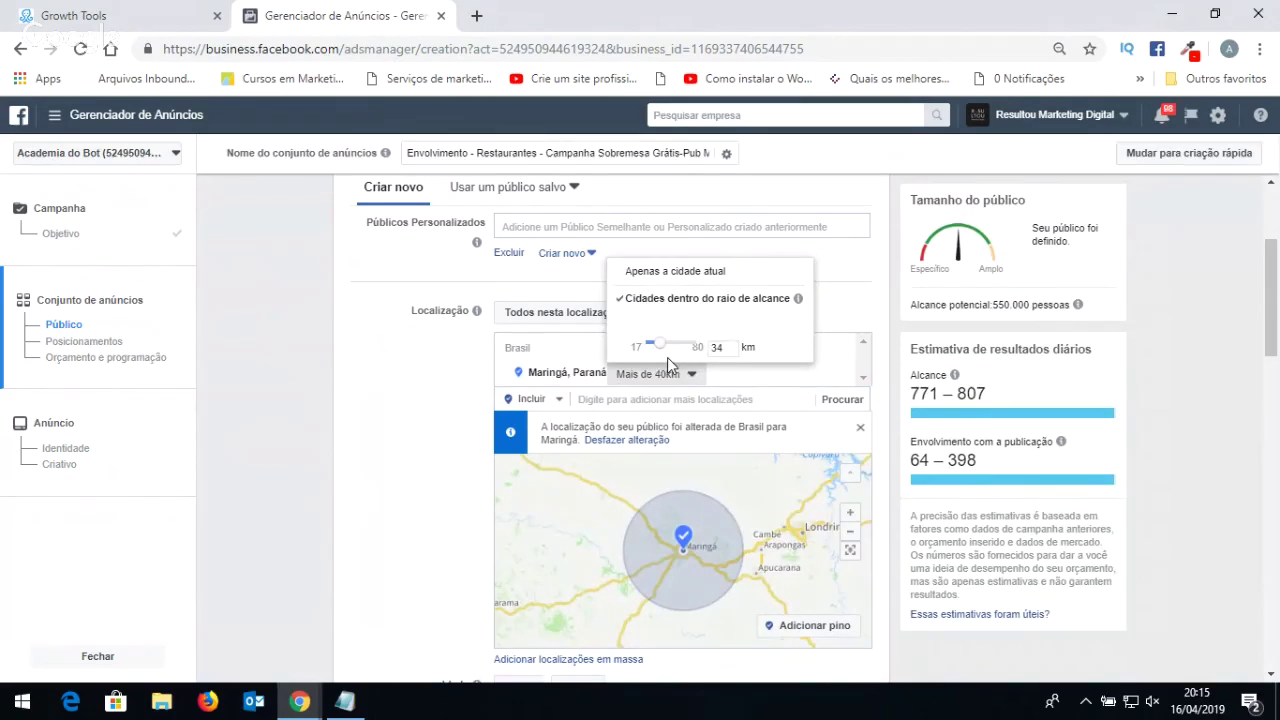
click(663, 371)
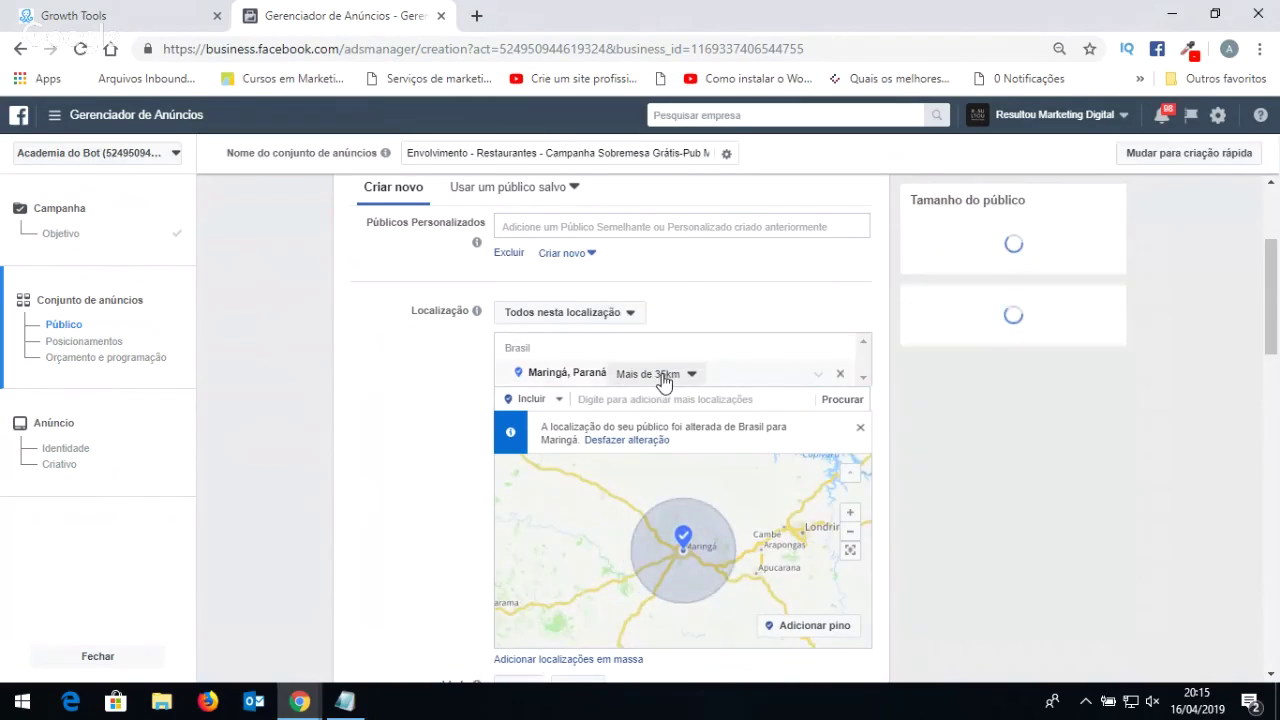
click(663, 371)
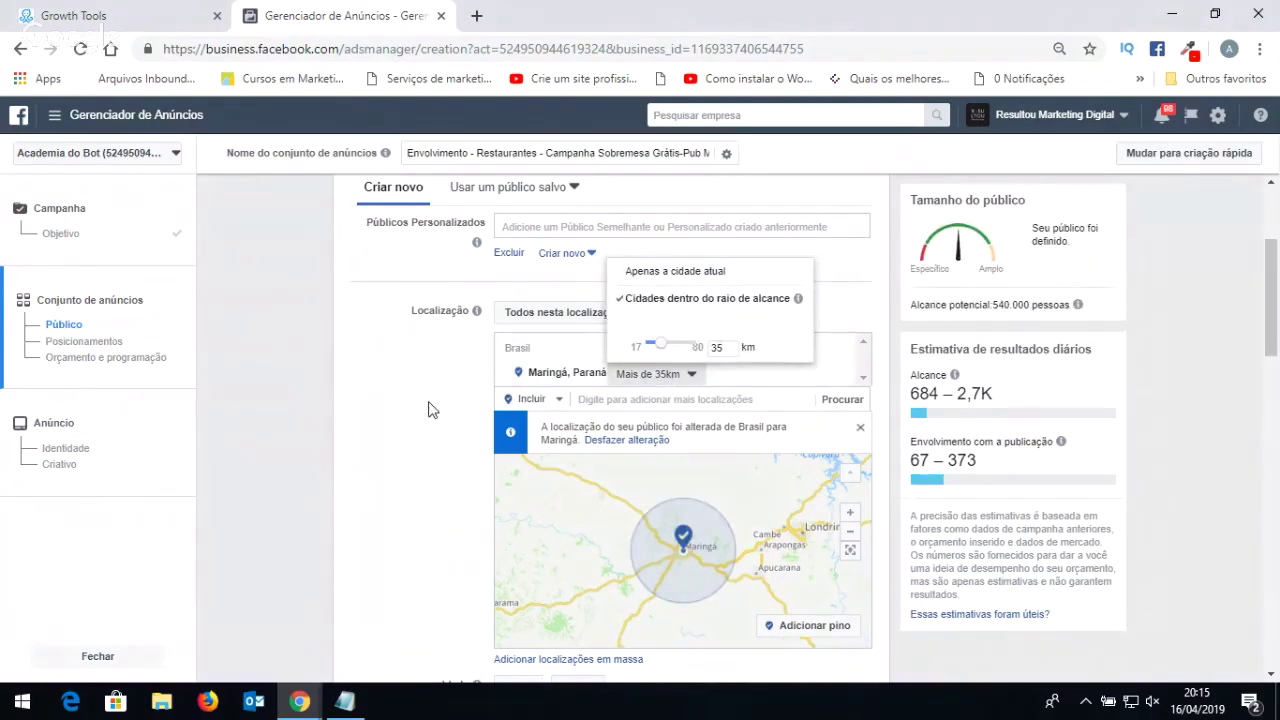
click(620, 392)
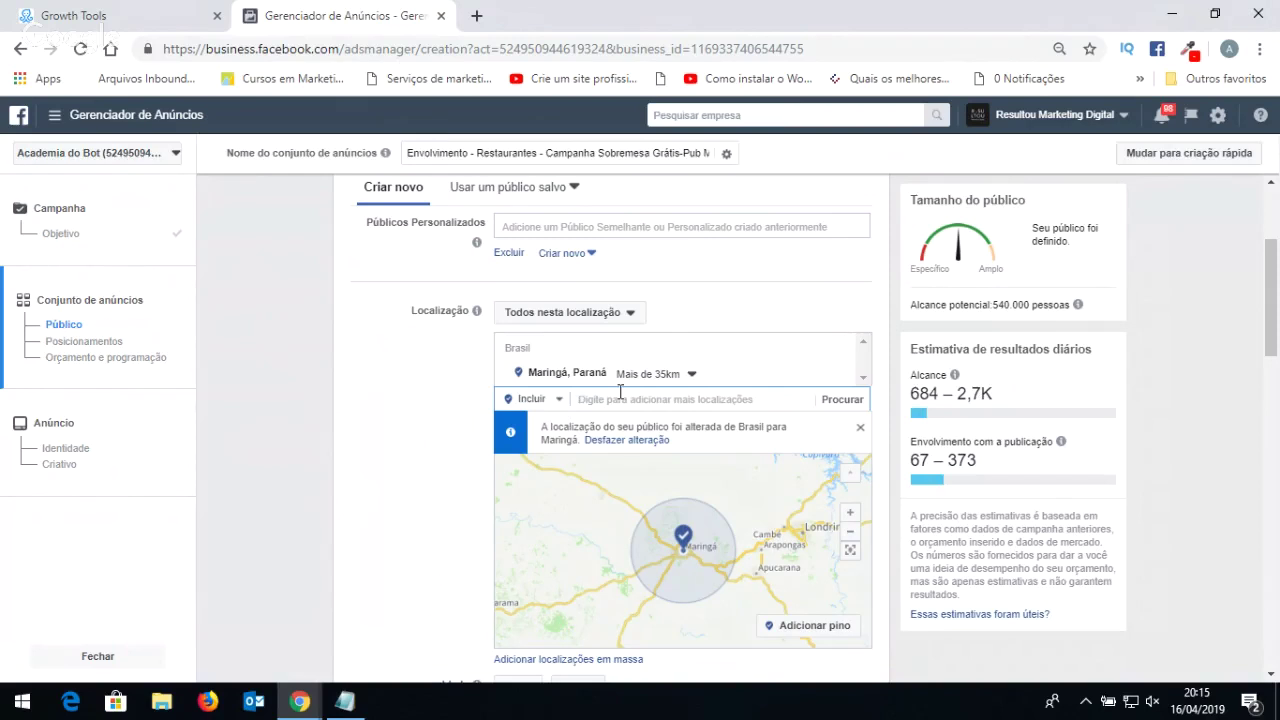
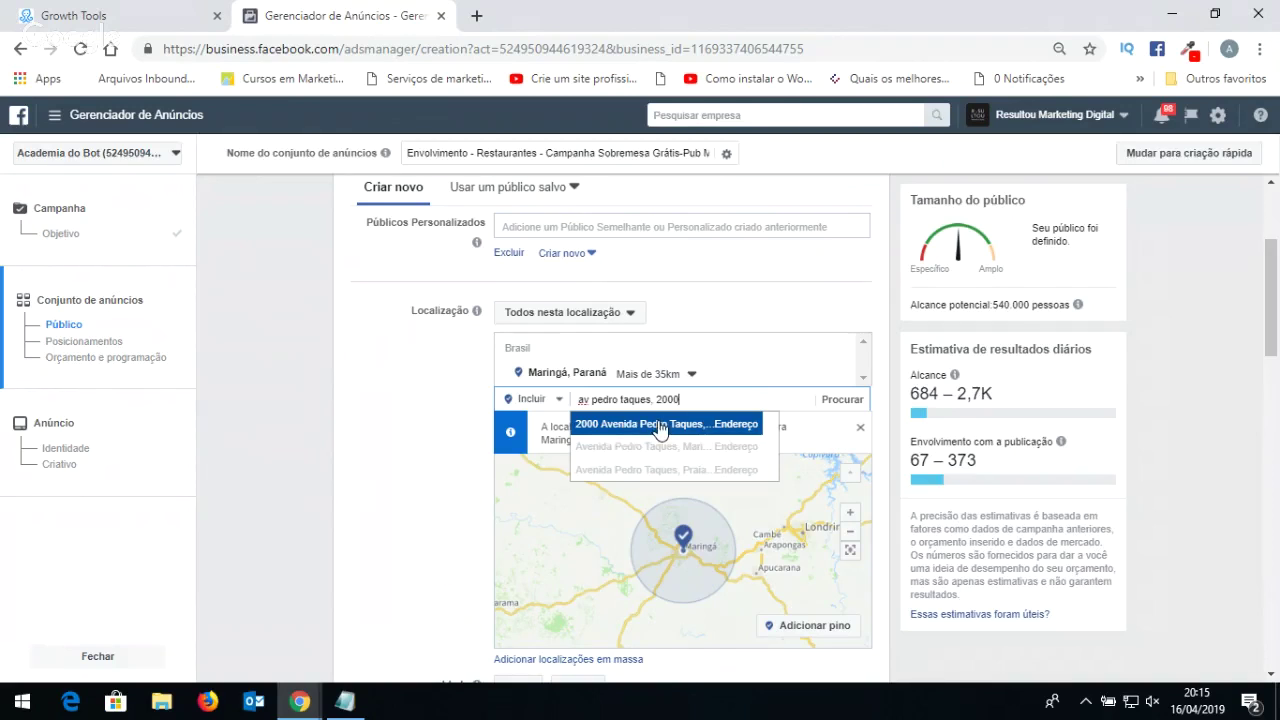
click(659, 424)
click(606, 402)
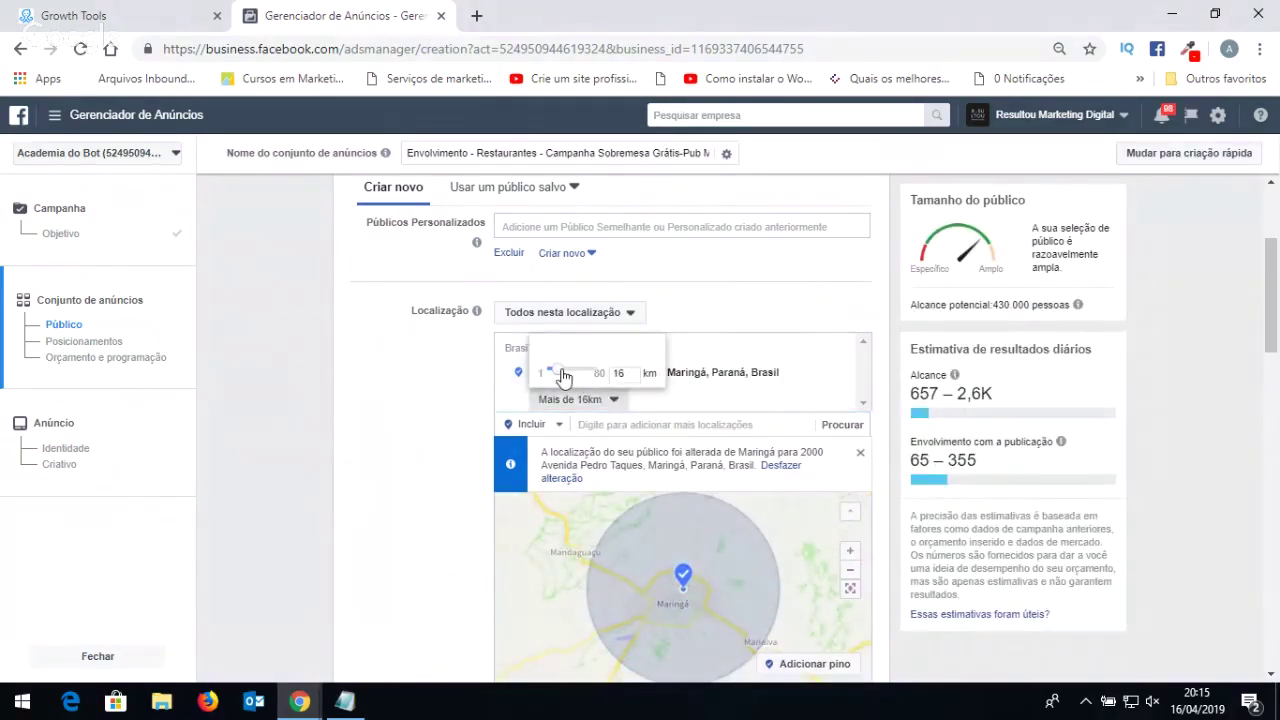
drag(560, 374, 553, 372)
click(606, 429)
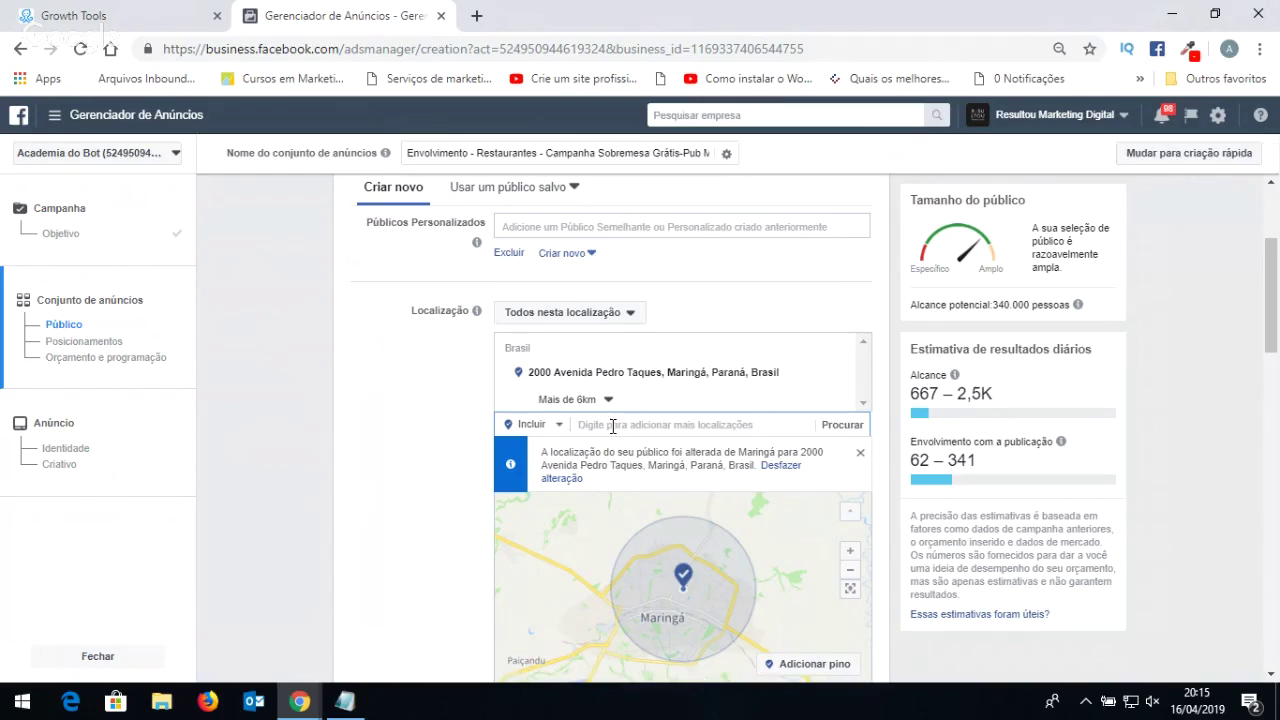
mouse_move(737, 369)
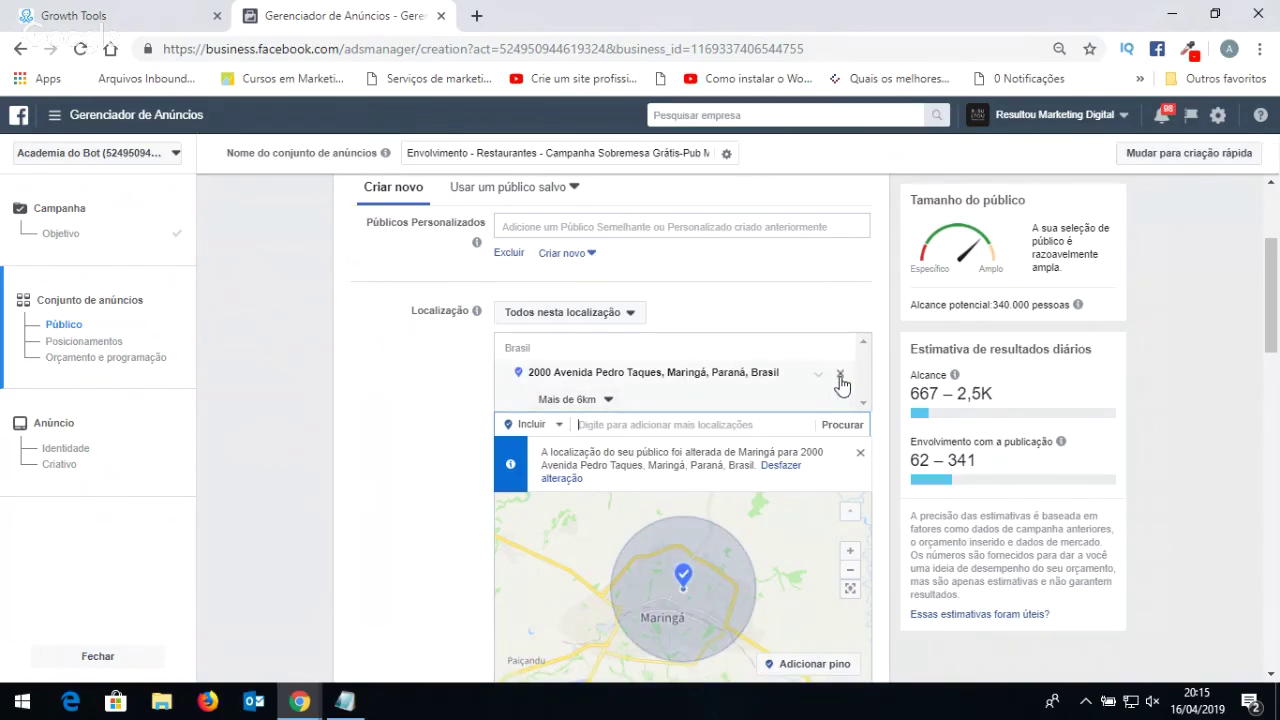
Drop the Pedro Taques address and add Maringá, Paraná city, reaching 550,000 people within 40 km.
click(839, 375)
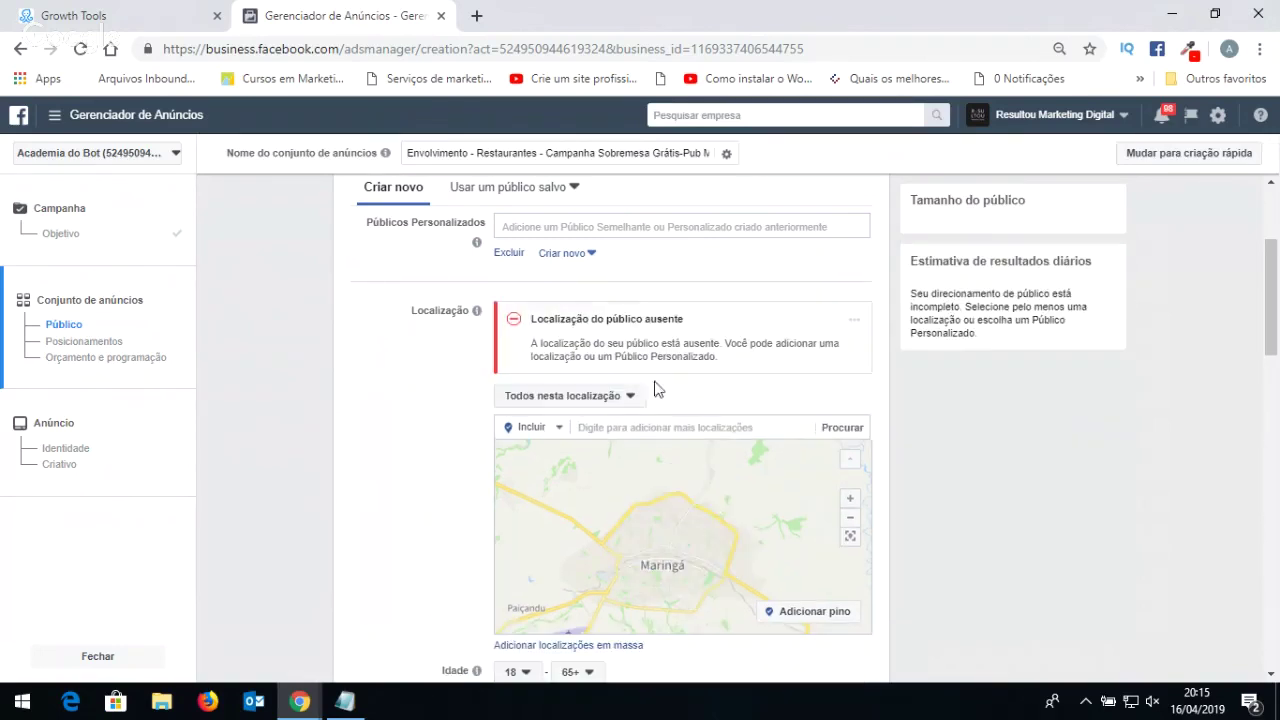
text(maringa)
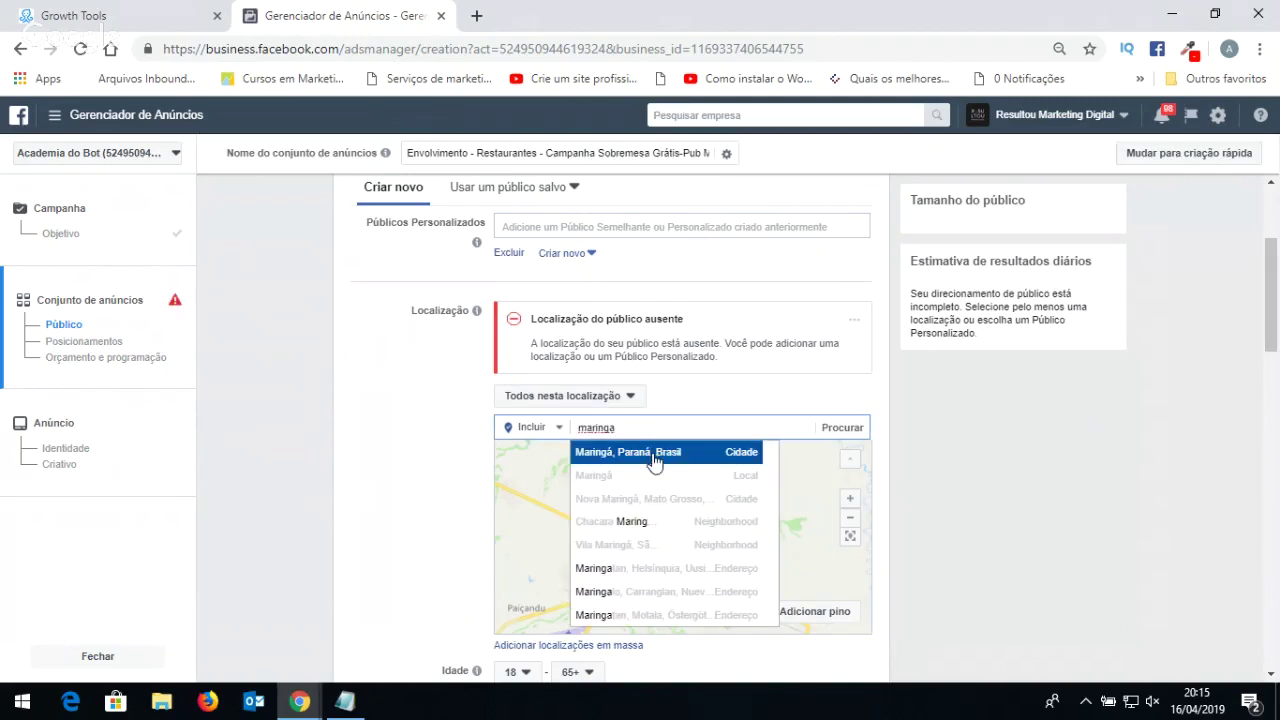
click(654, 459)
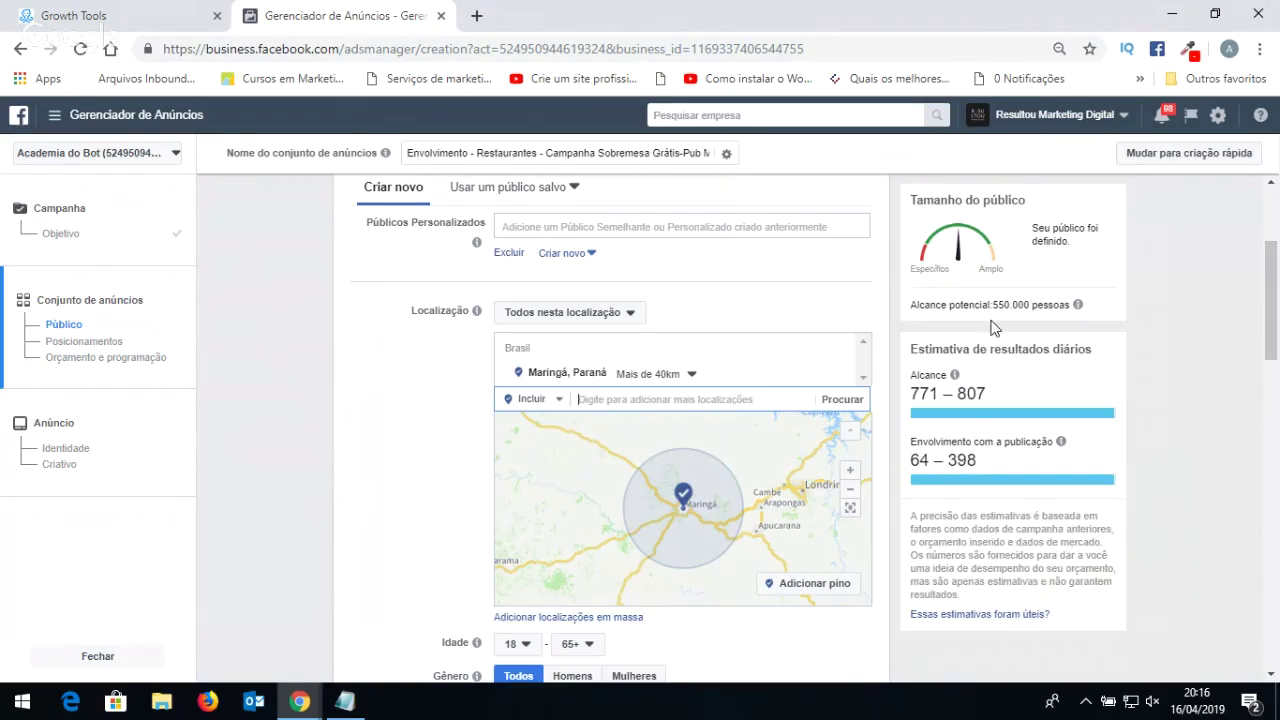
drag(918, 304, 953, 305)
click(957, 304)
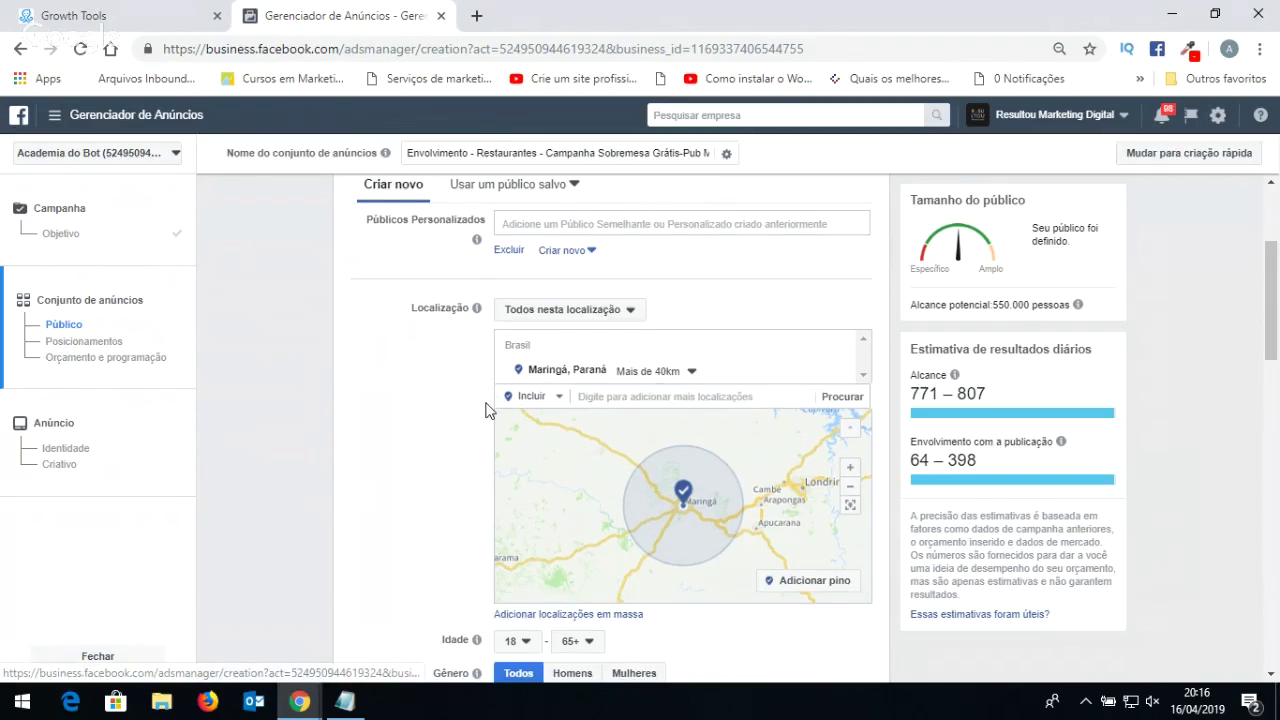
scroll(485, 410, down, 1)
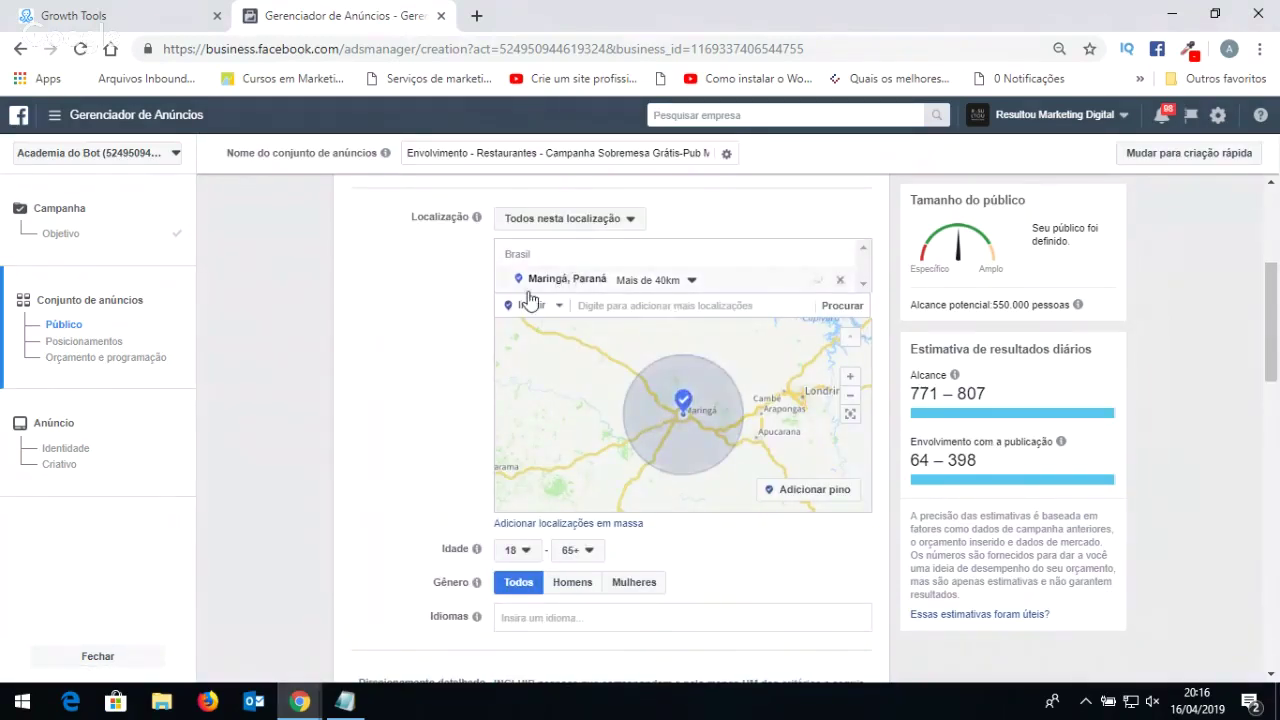
scroll(530, 300, down, 1)
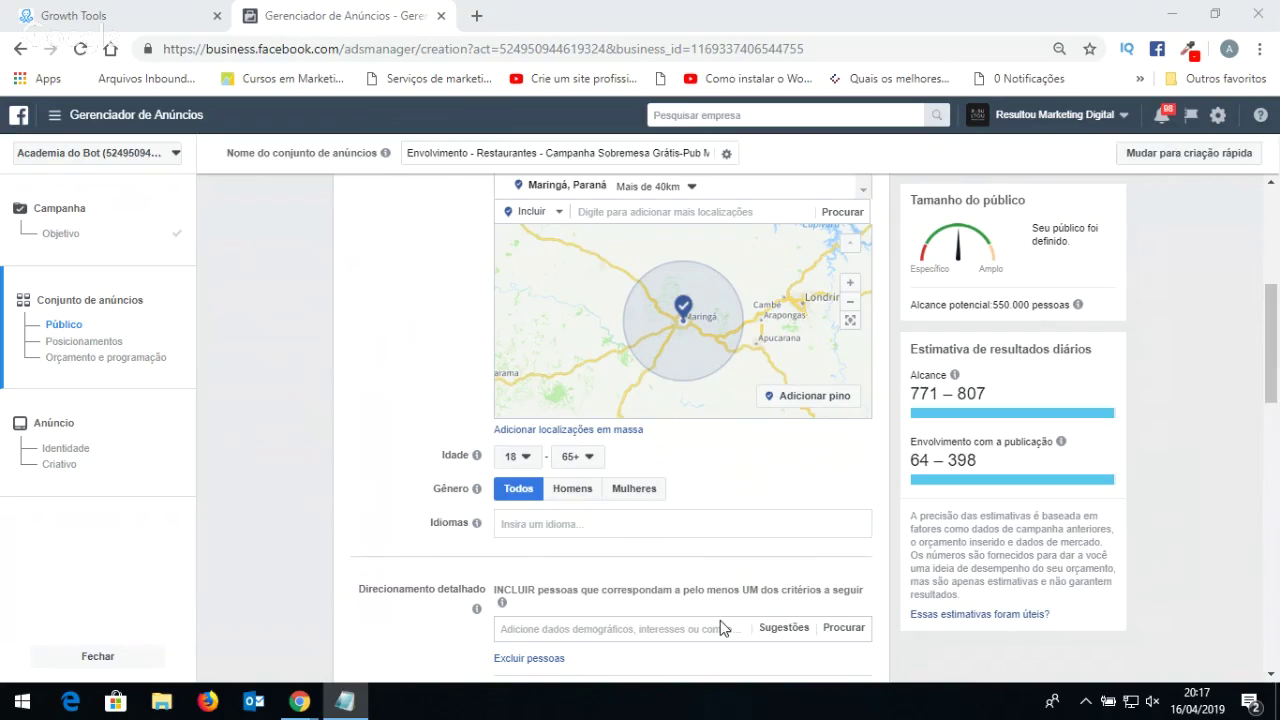
Try several Idade values, finishing with a minimum age of 18 and maximum age of 46.
click(516, 460)
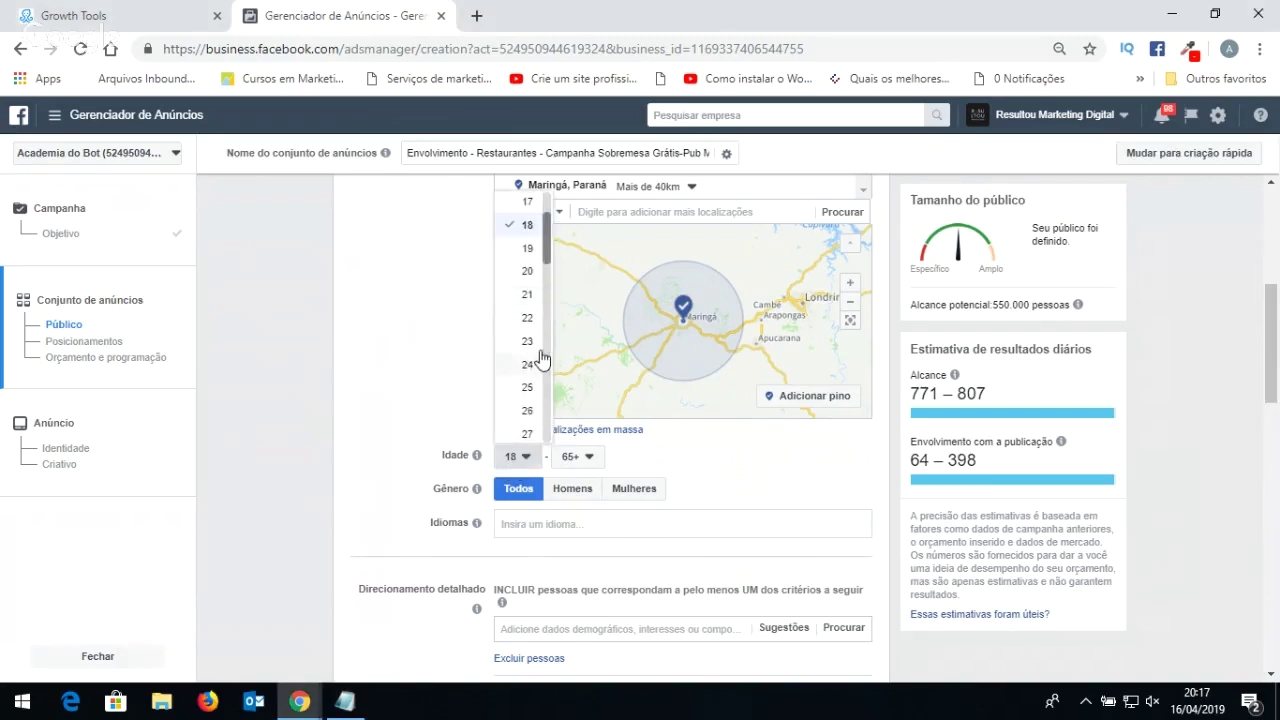
click(527, 366)
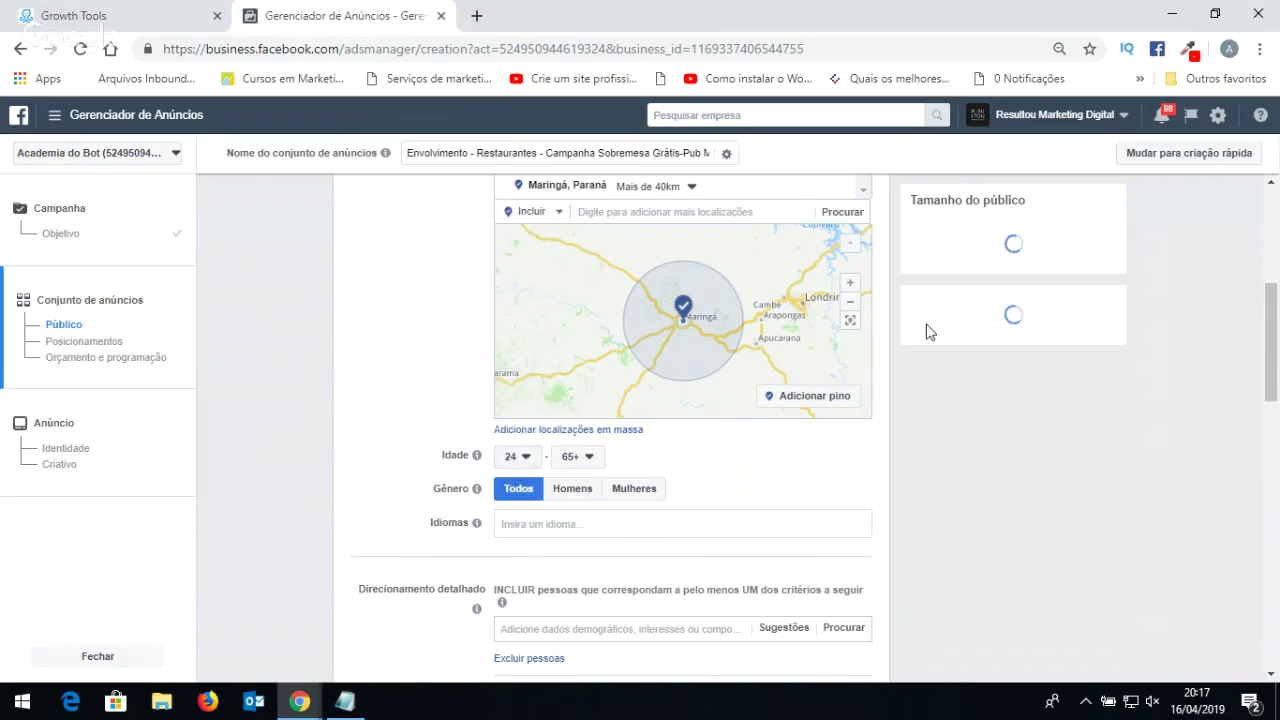
click(578, 456)
drag(609, 430, 604, 350)
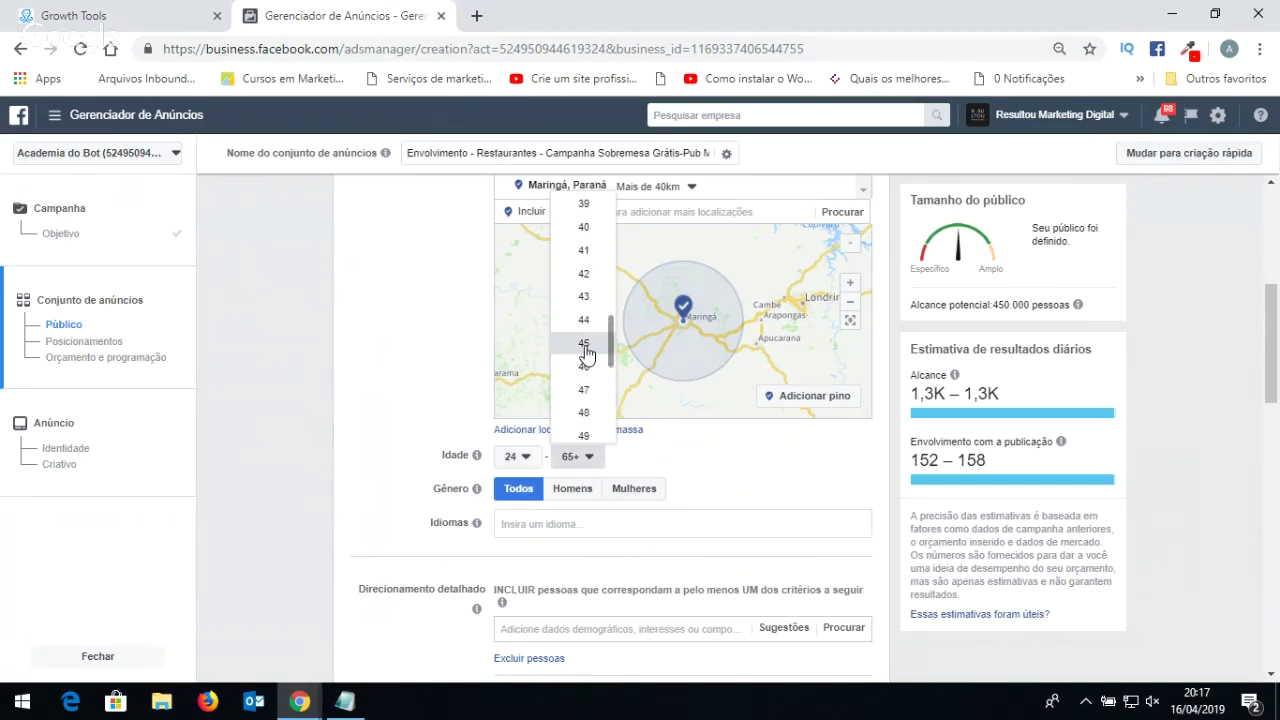
click(586, 352)
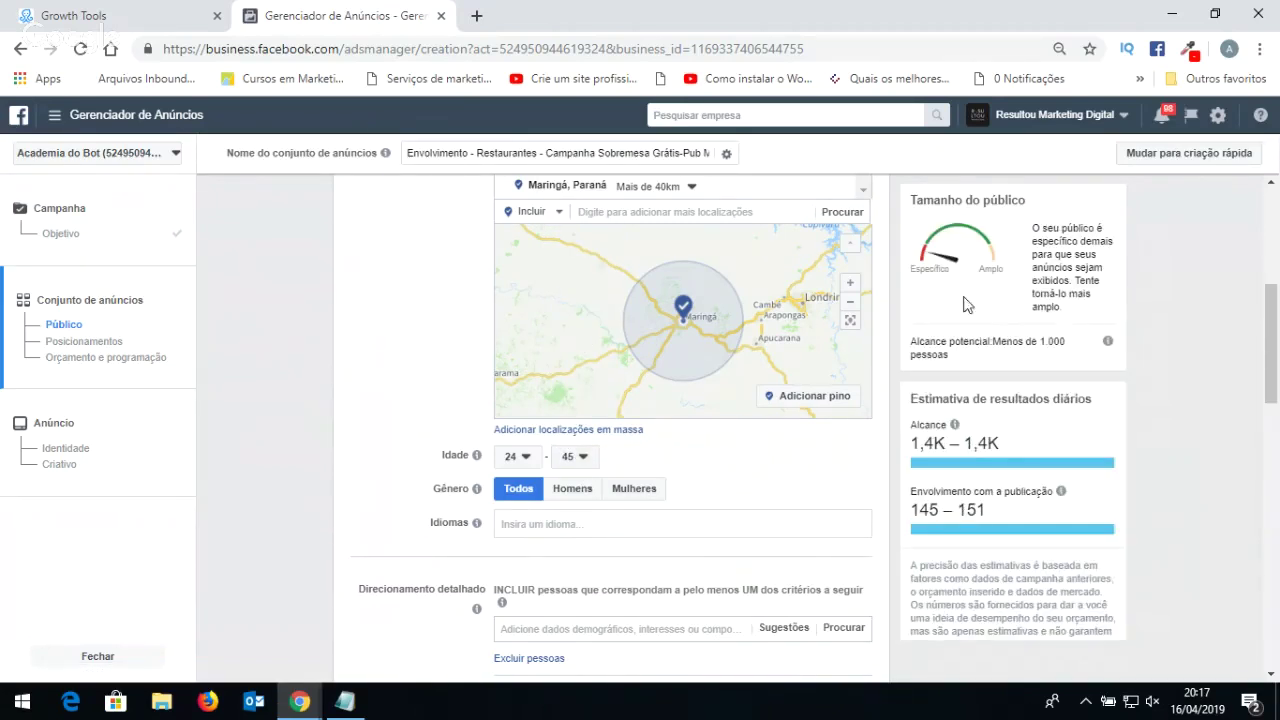
click(580, 456)
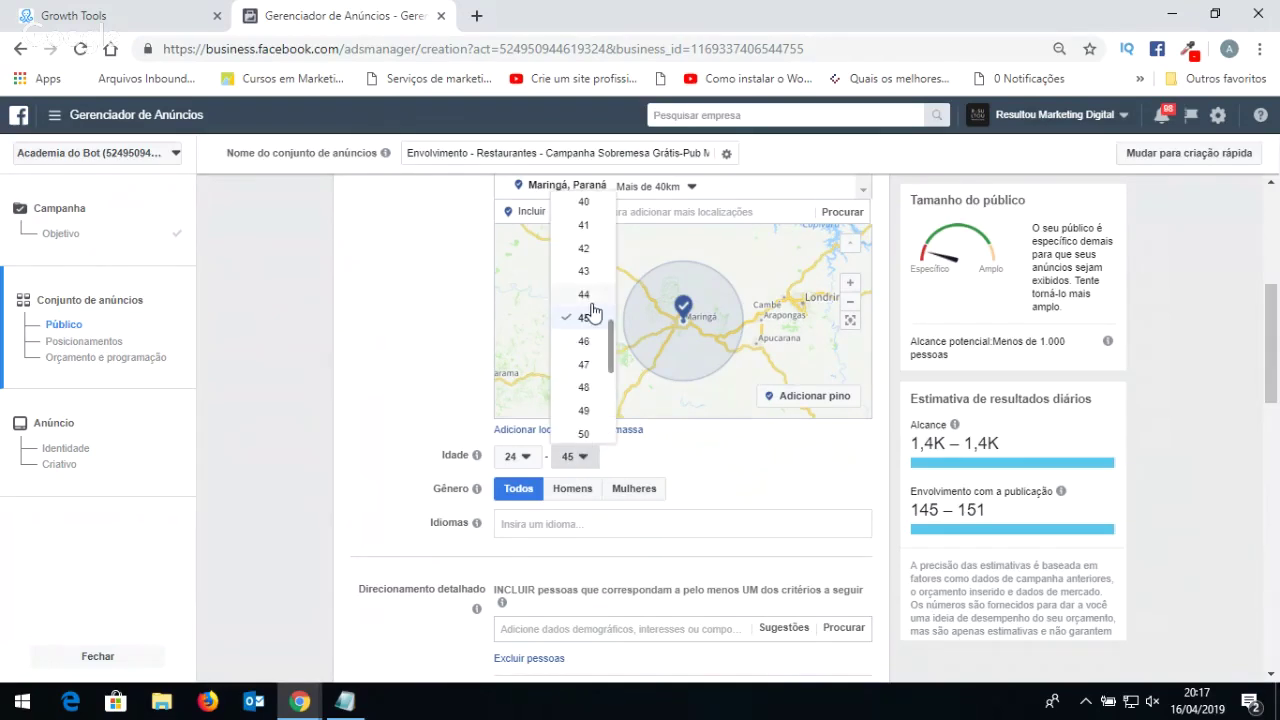
click(586, 295)
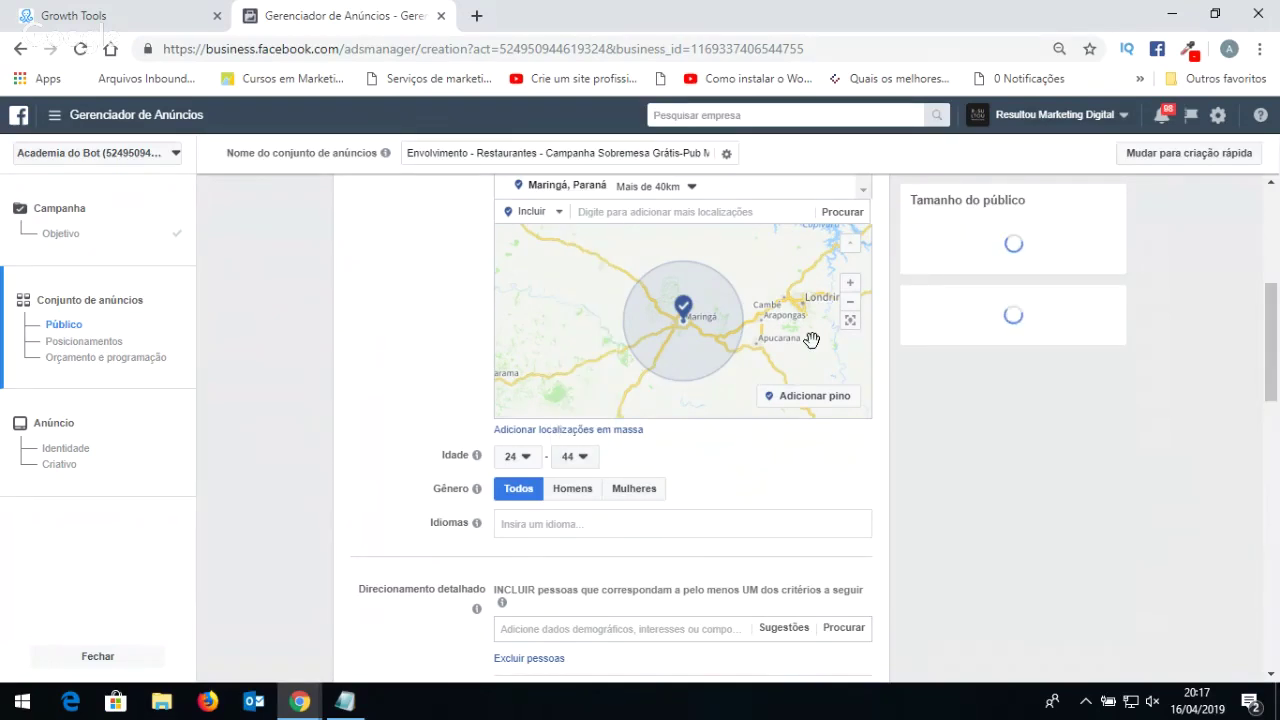
click(574, 456)
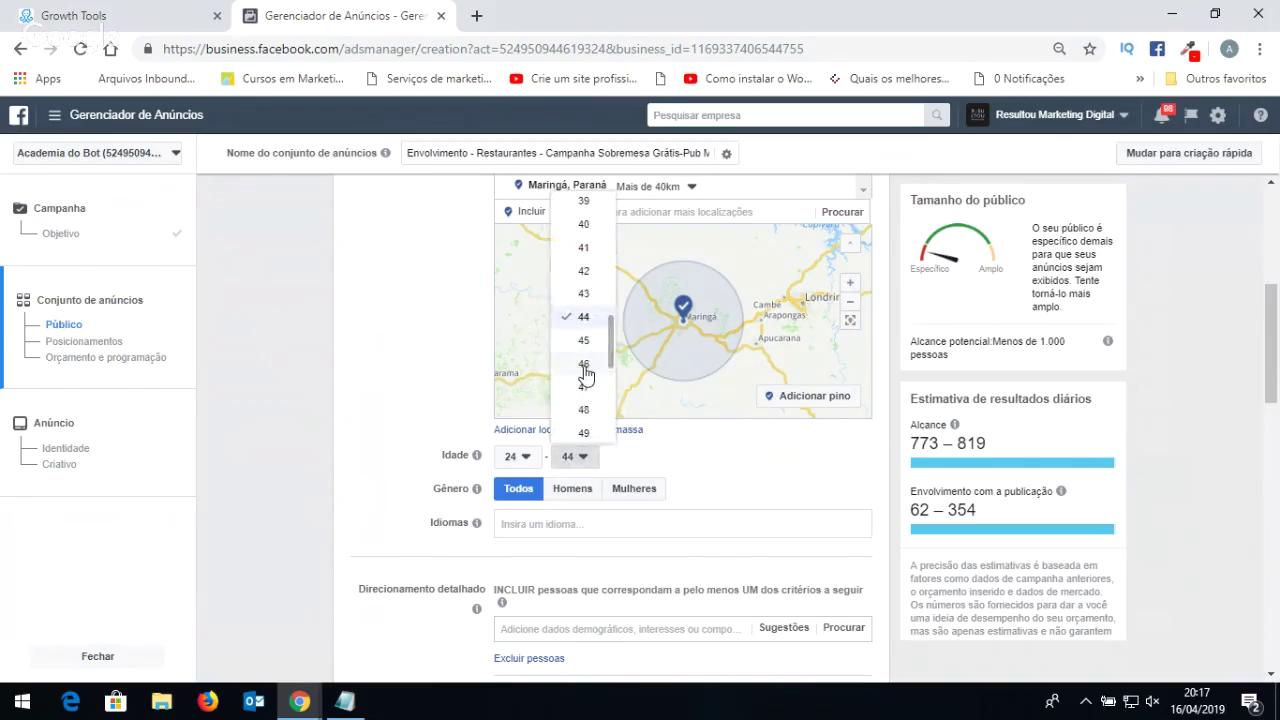
click(586, 366)
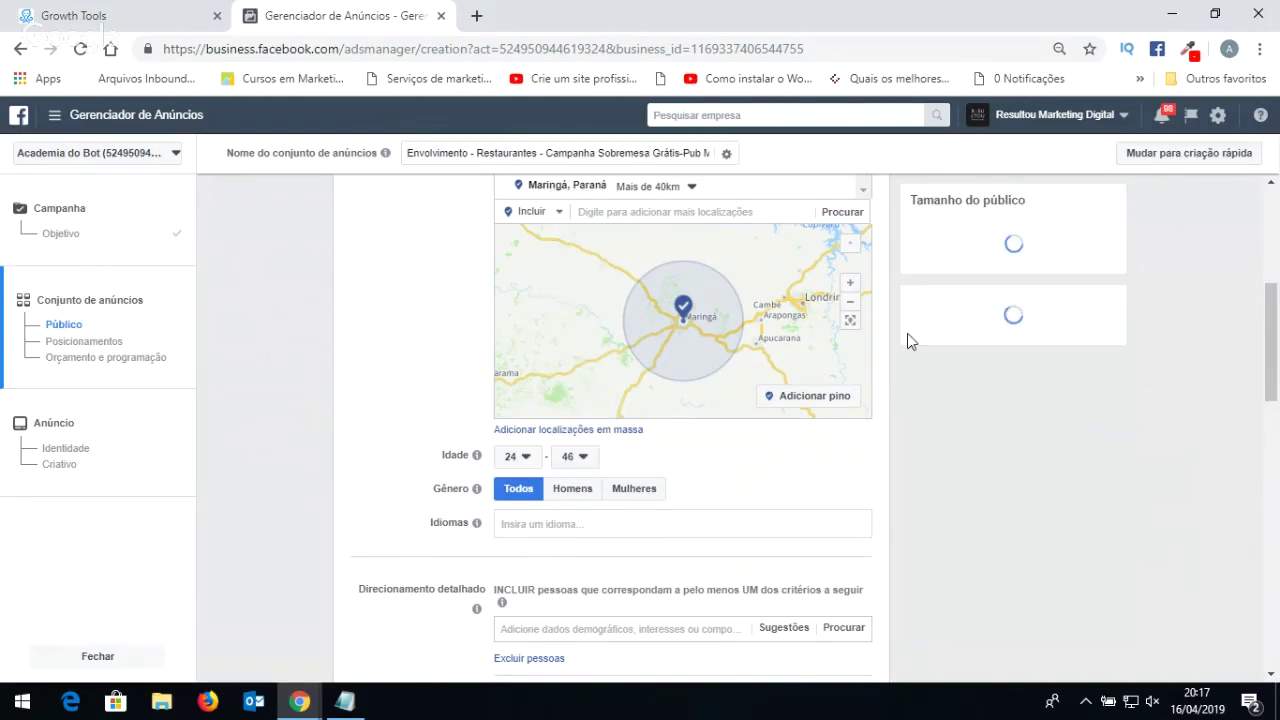
click(518, 456)
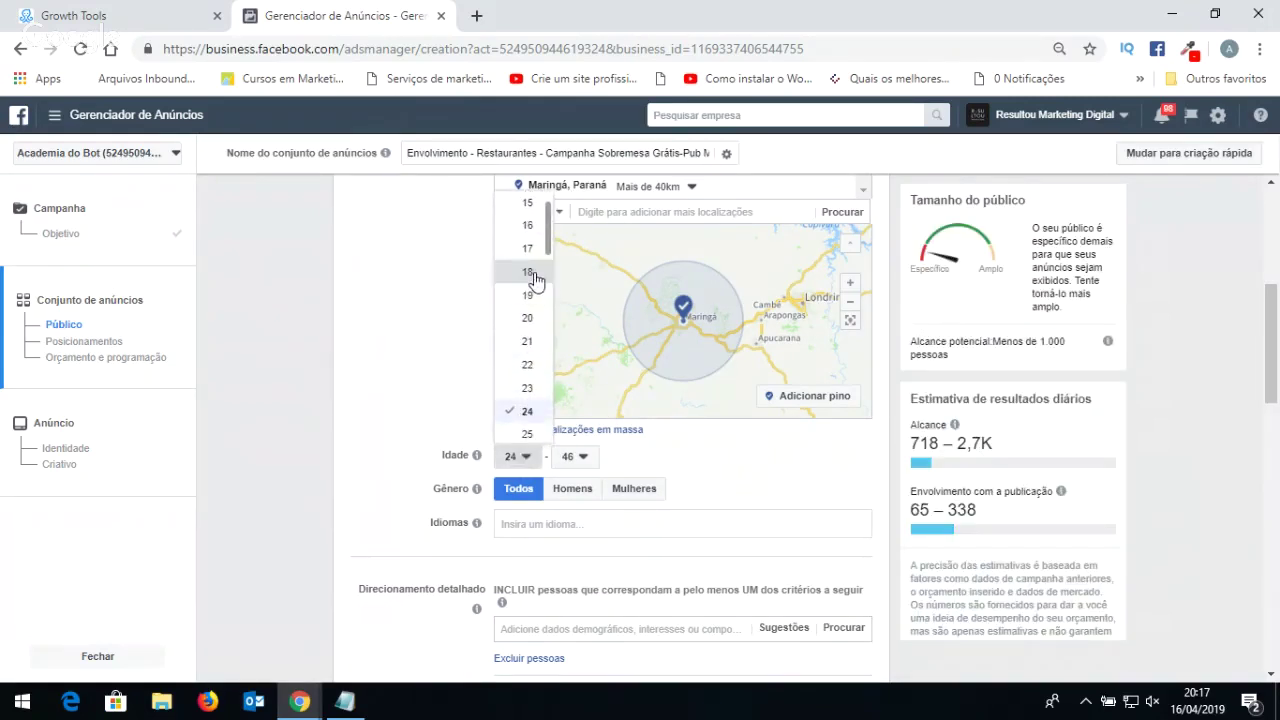
click(530, 272)
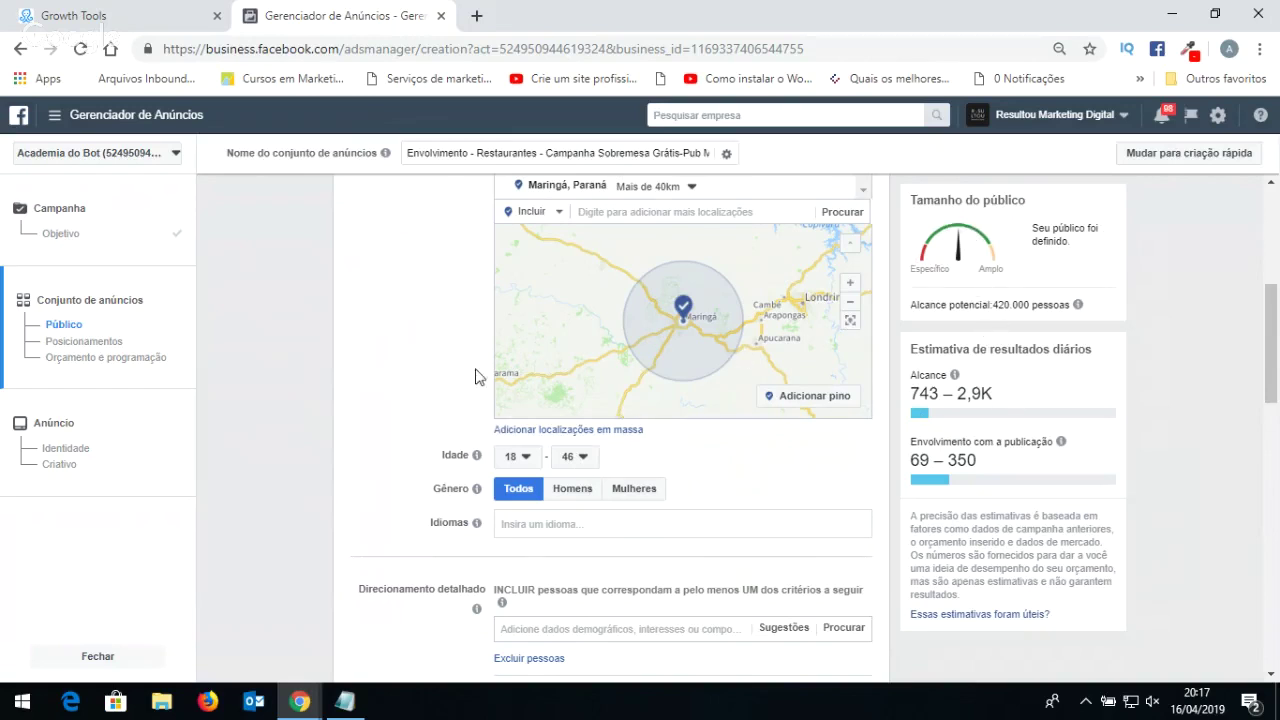
scroll(447, 404, down, 1)
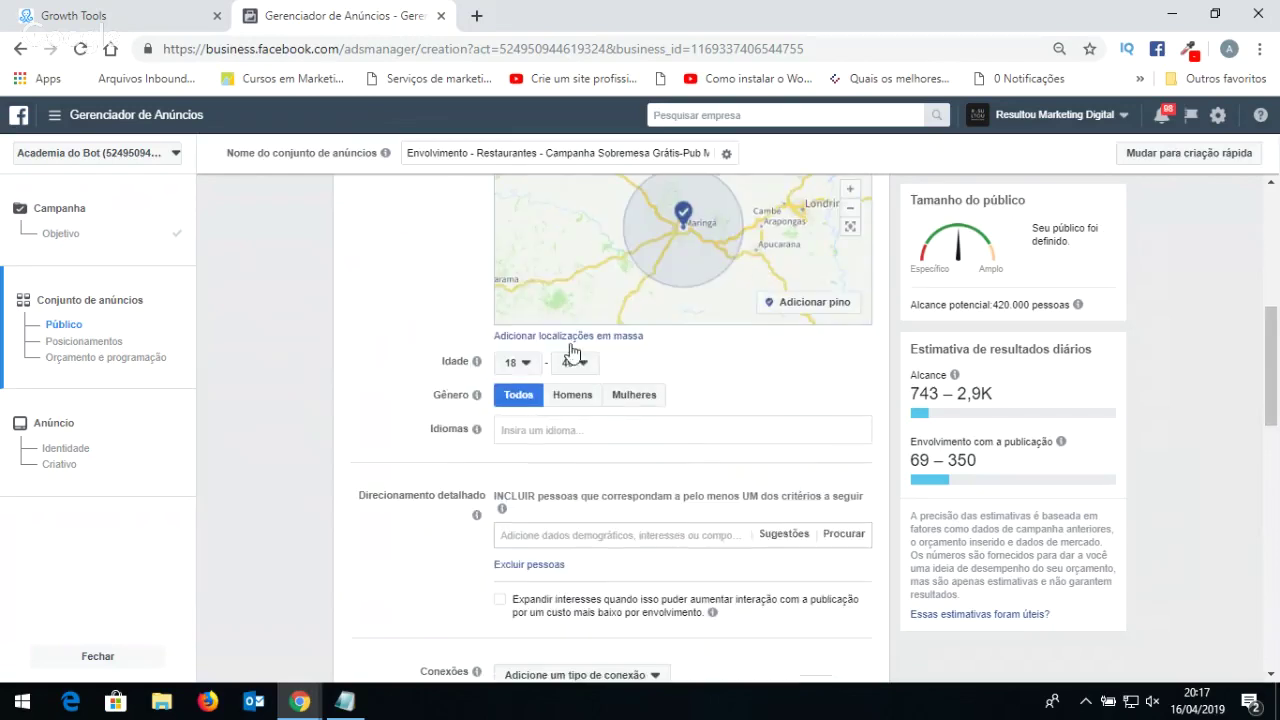
scroll(545, 355, down, 1)
click(542, 335)
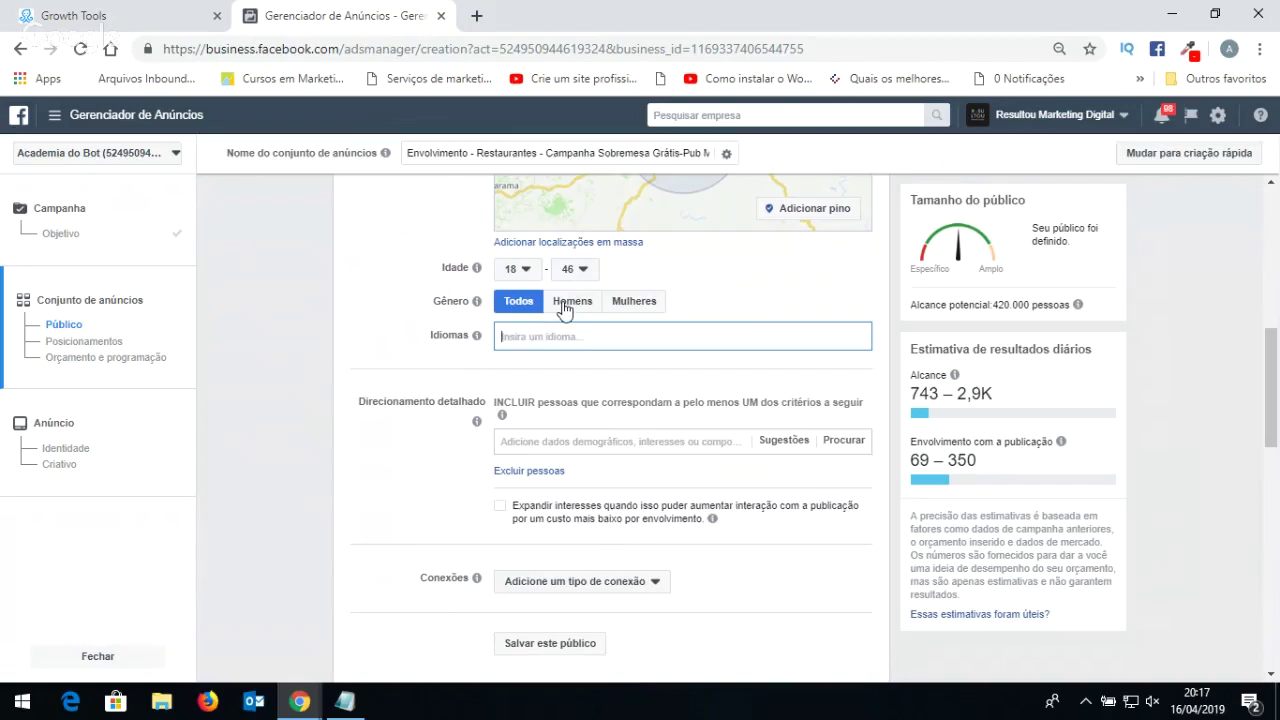
click(622, 303)
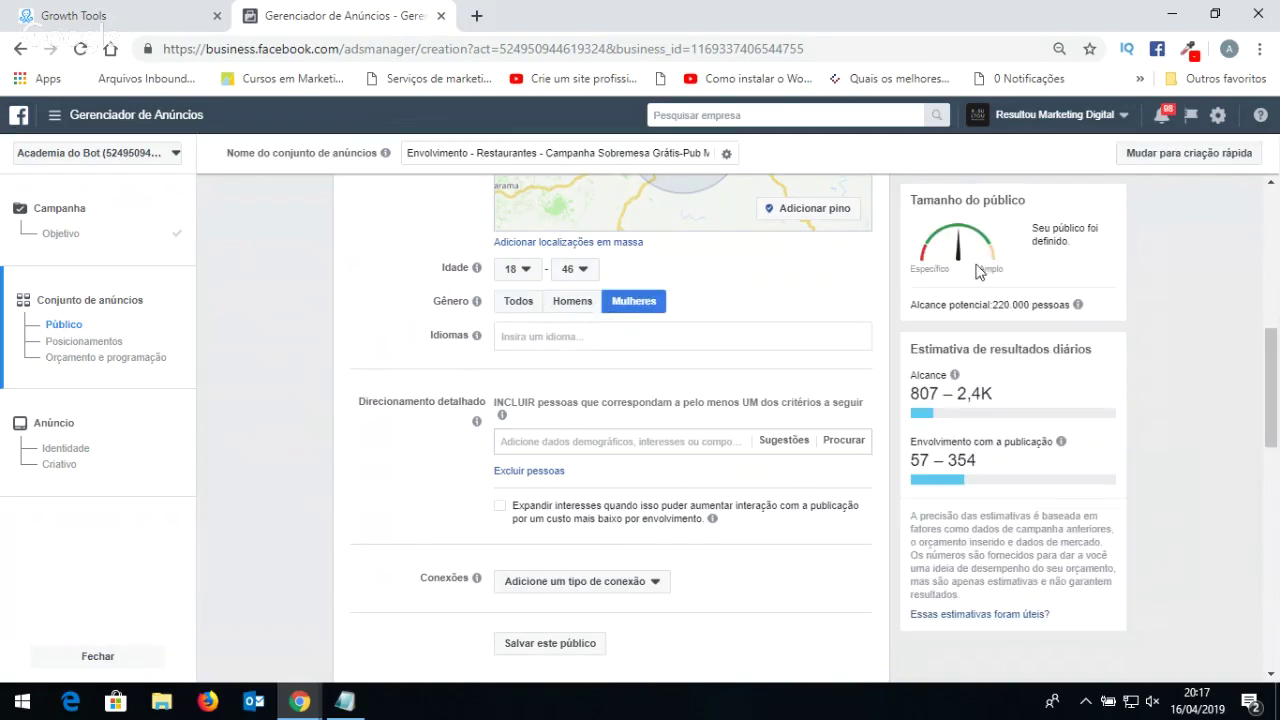
triple_click(924, 312)
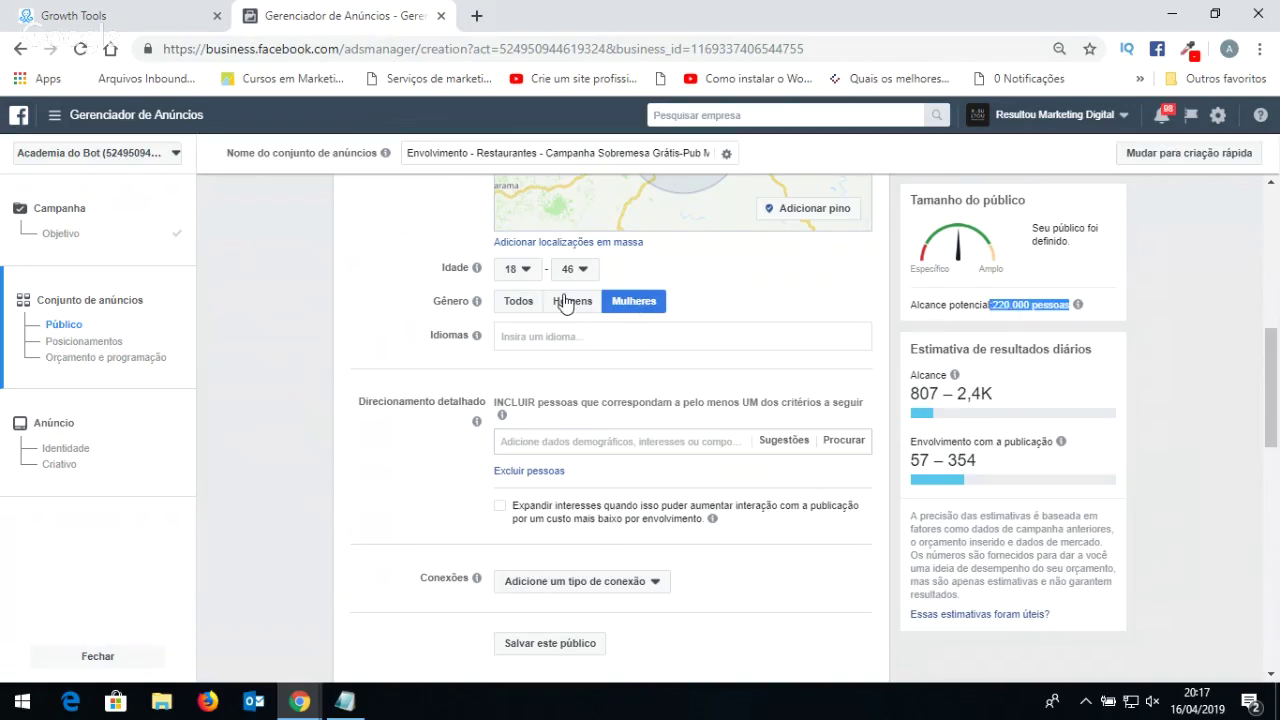
click(572, 302)
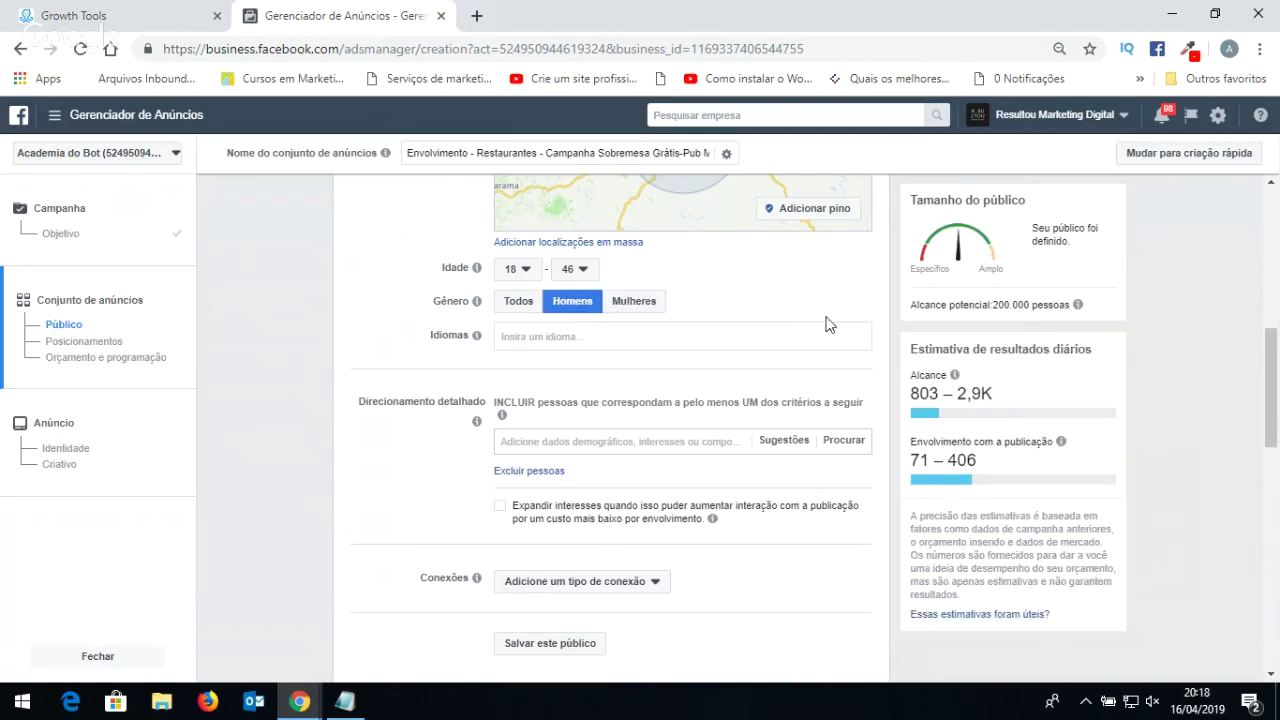
click(517, 306)
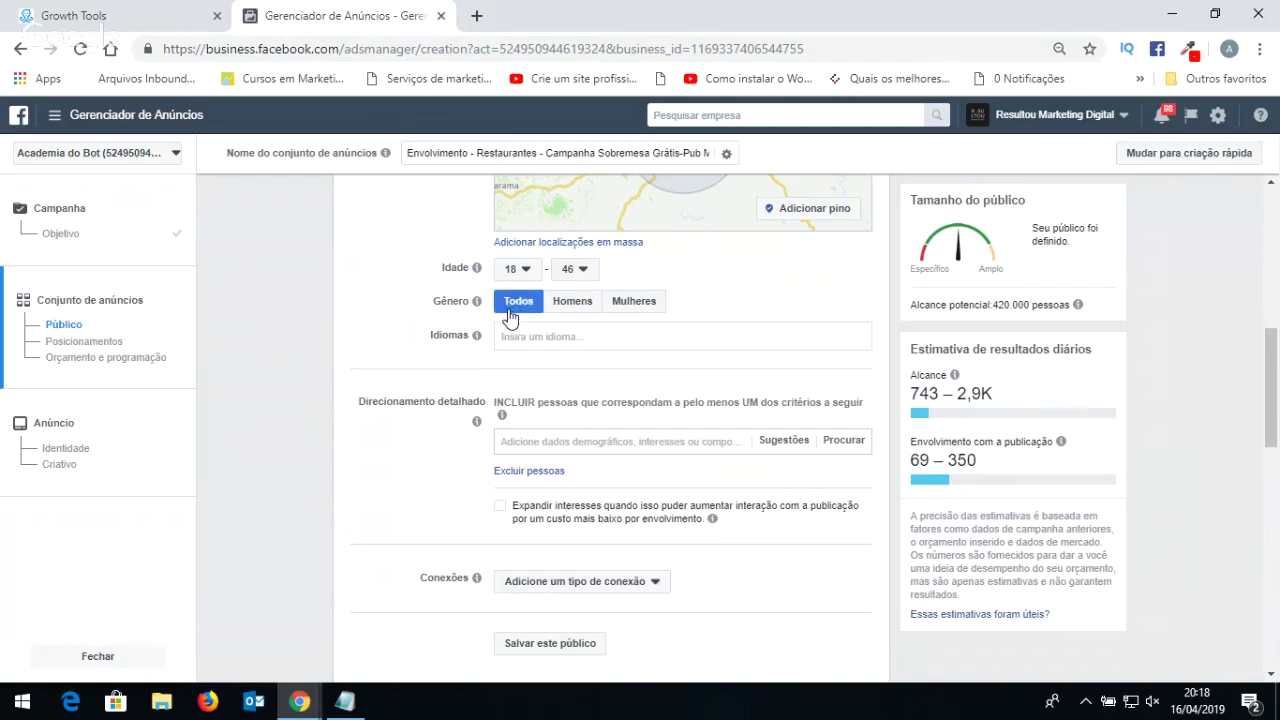
scroll(538, 380, down, 1)
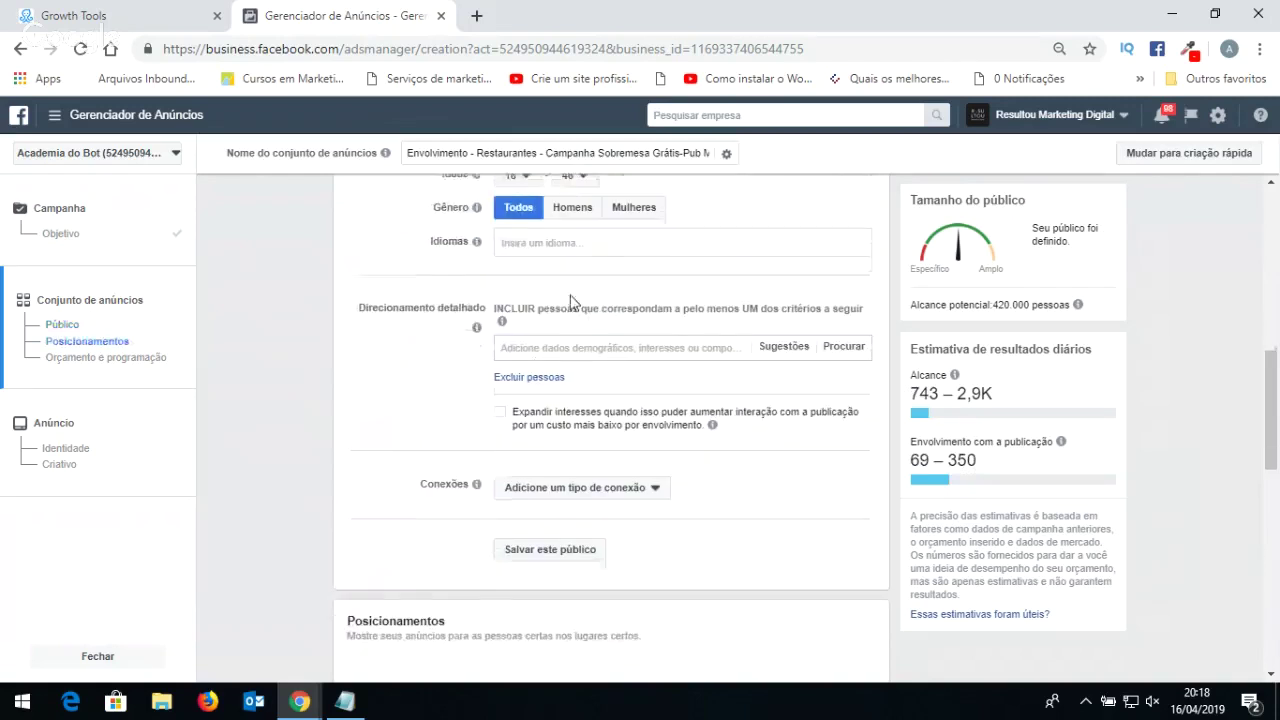
Add the ifood and iFood delivery interests to detailed targeting.
click(612, 349)
scroll(520, 407, up, 4)
scroll(614, 257, down, 4)
text(ifood)
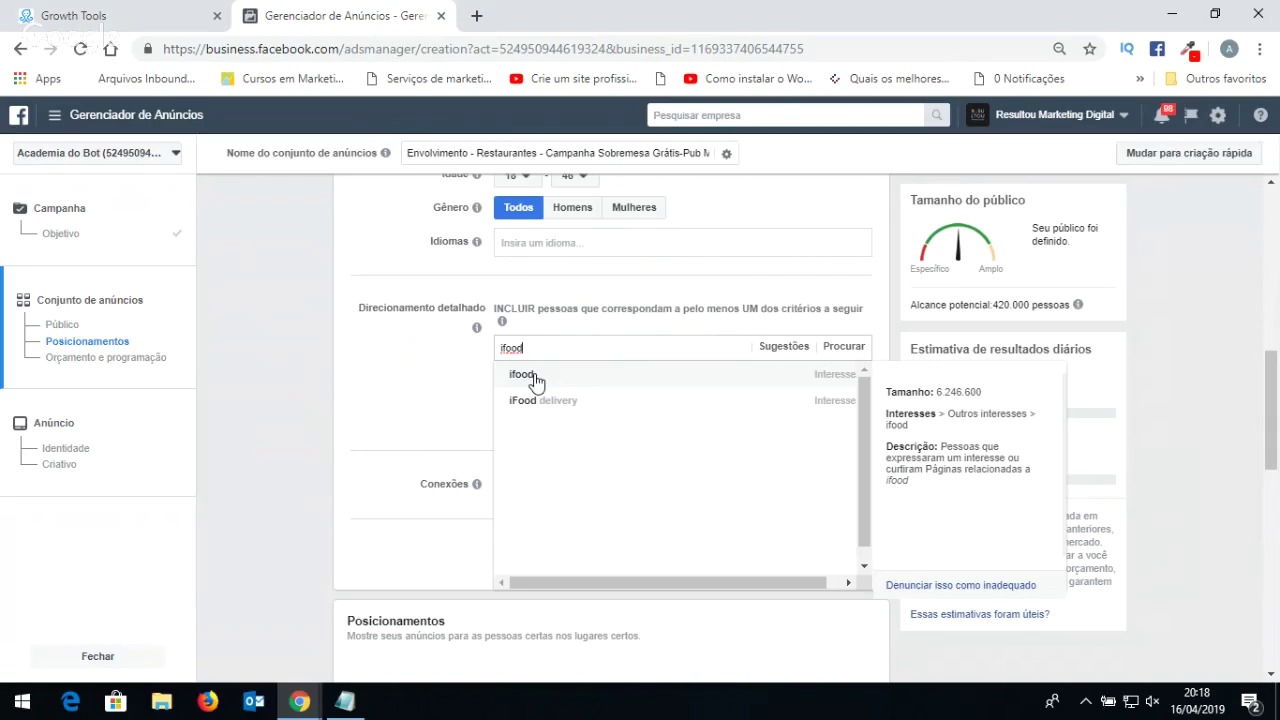
click(536, 381)
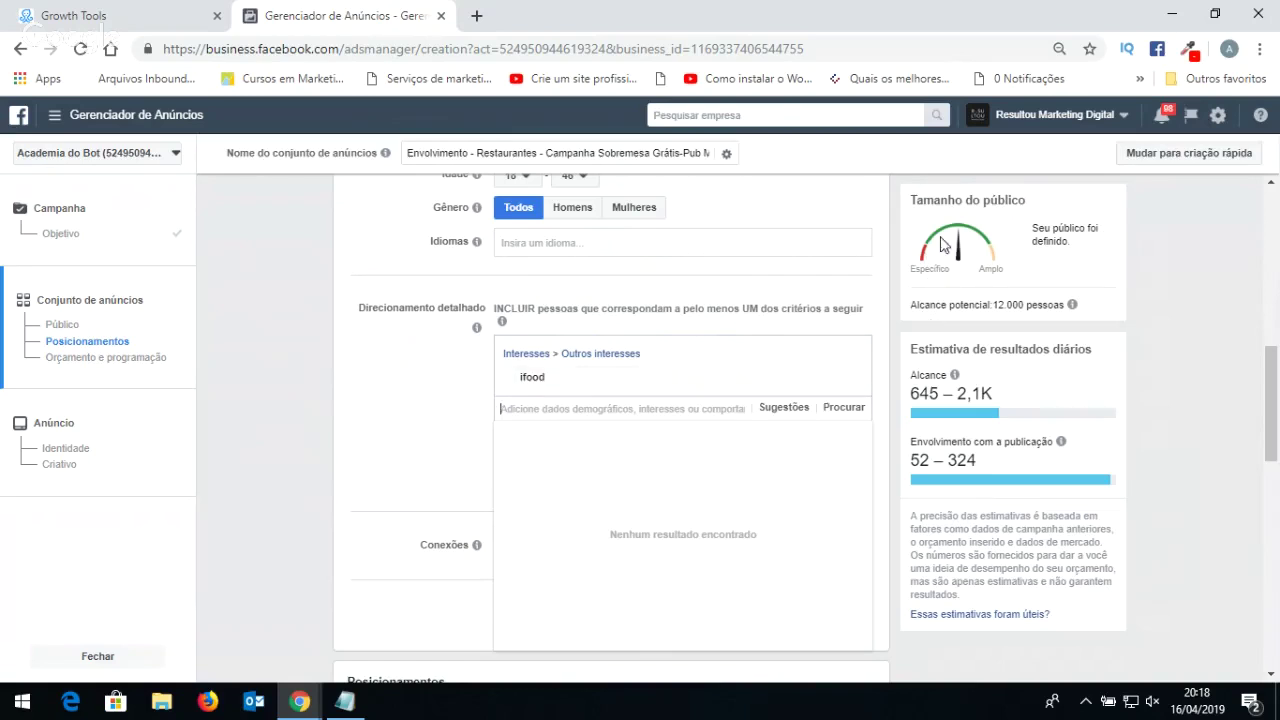
click(670, 404)
text(food)
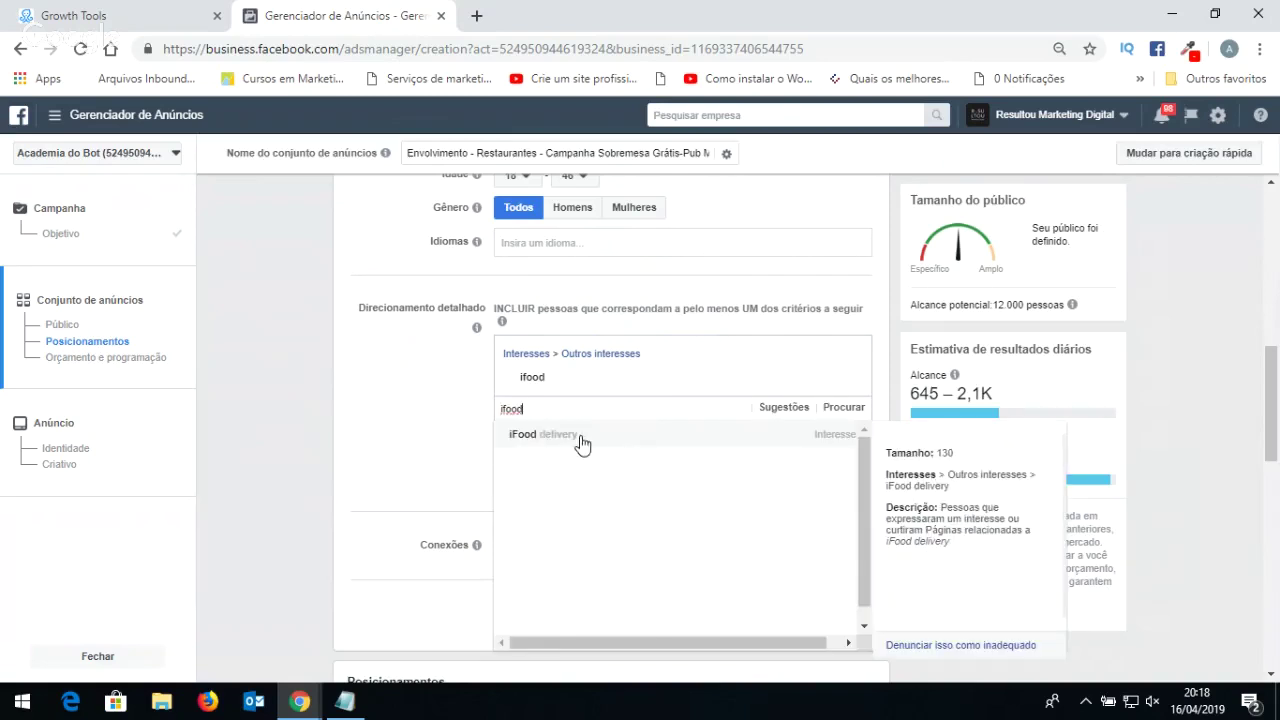
click(579, 436)
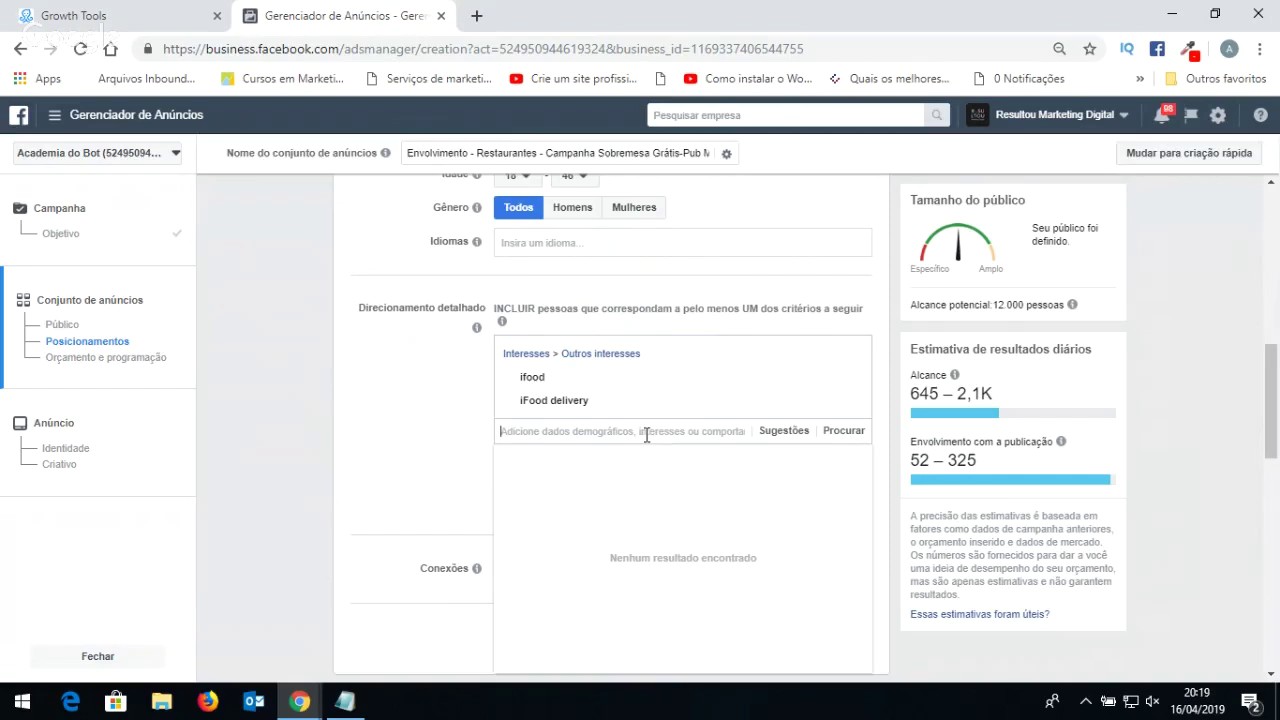
Add the Comida interest, then clear the half-typed 'japone' search.
text(comida)
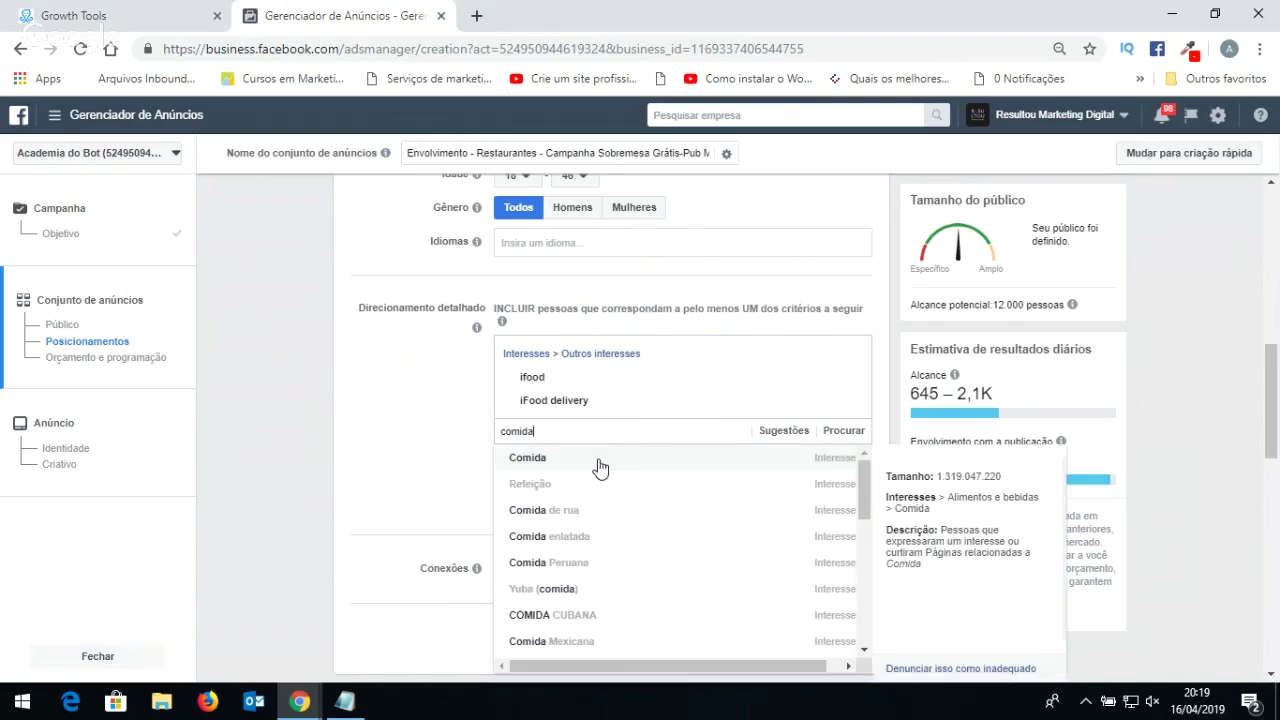
click(599, 465)
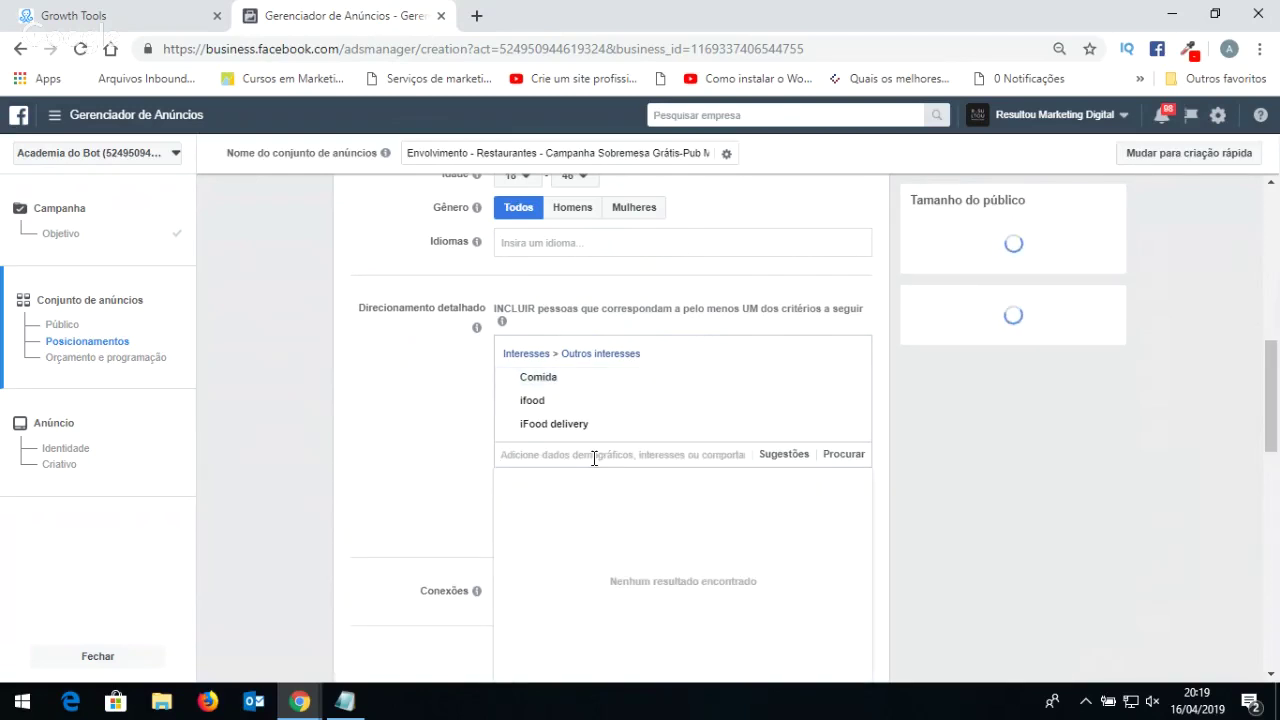
text(japone)
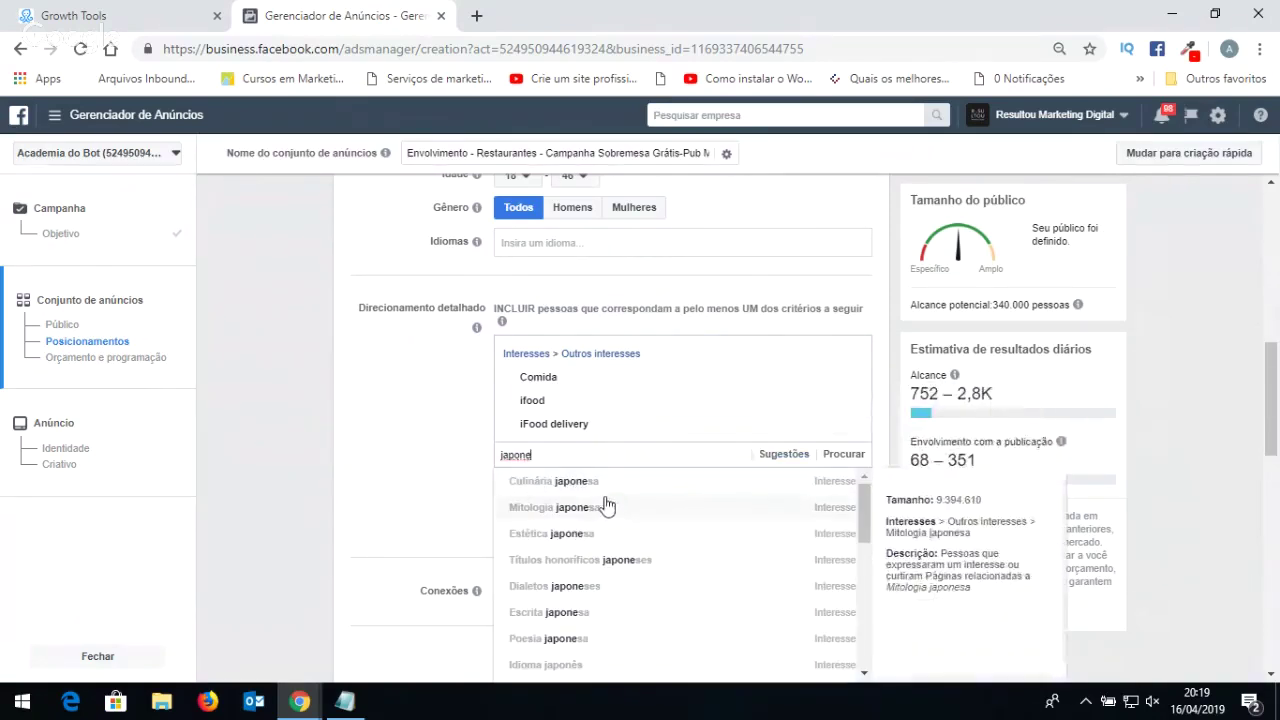
key(ctrl+a)
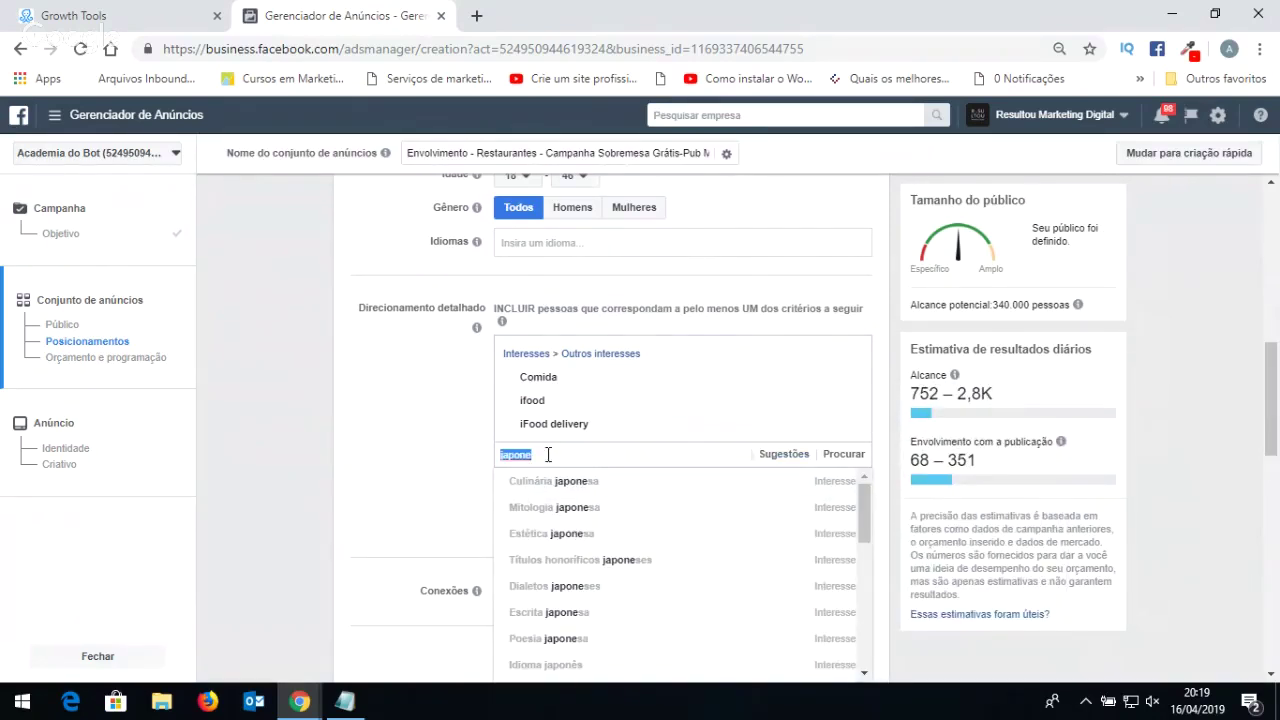
key(BackSpace)
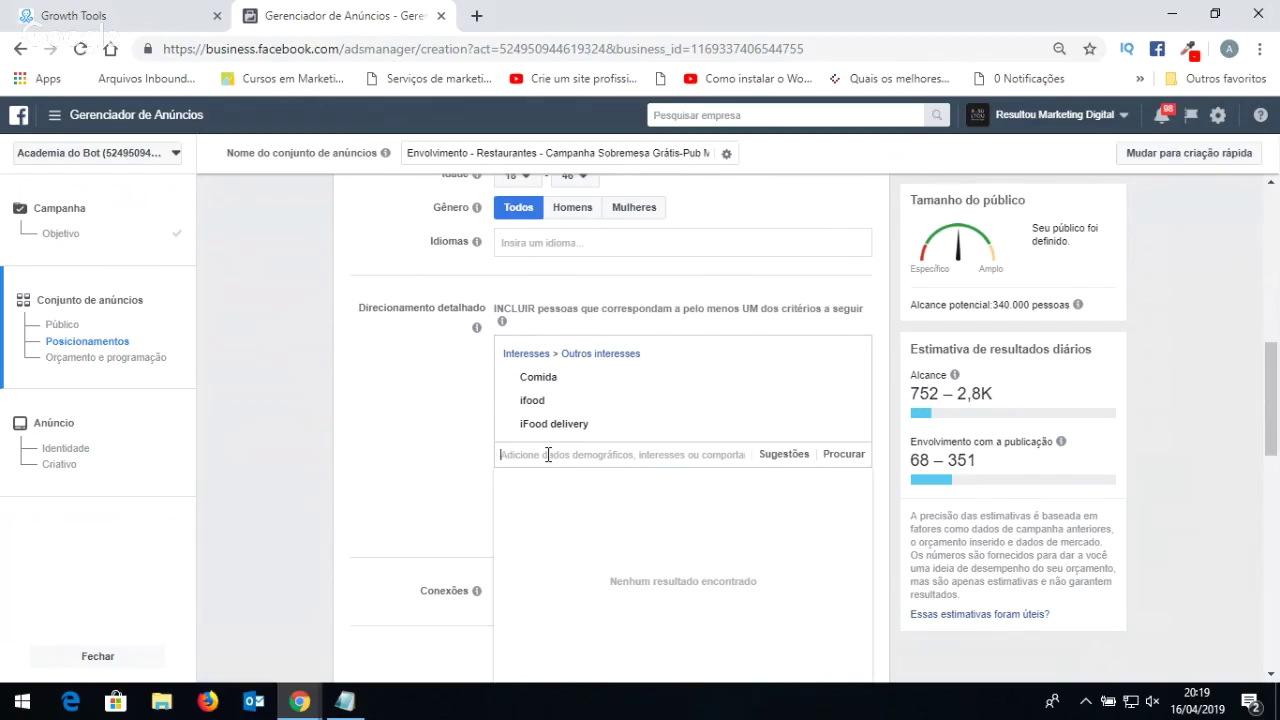
Add the Advogado interest and browse the search results for 'oab'.
text(advogado)
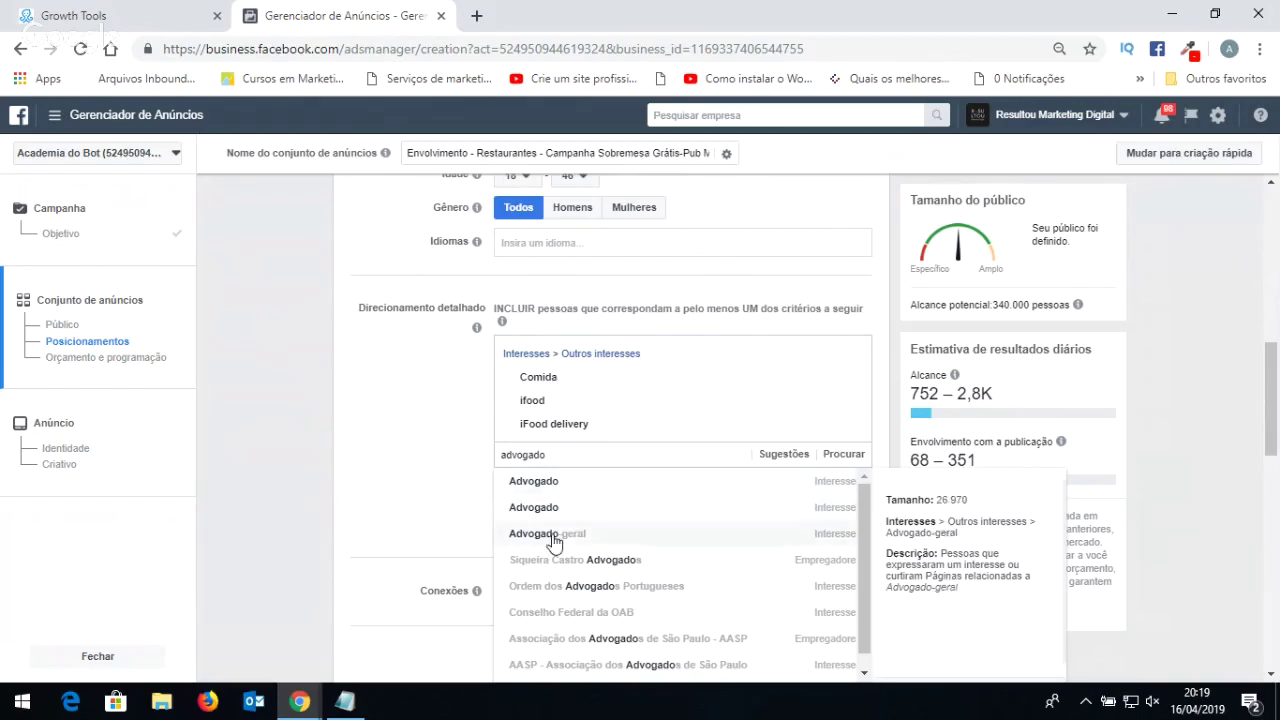
click(545, 485)
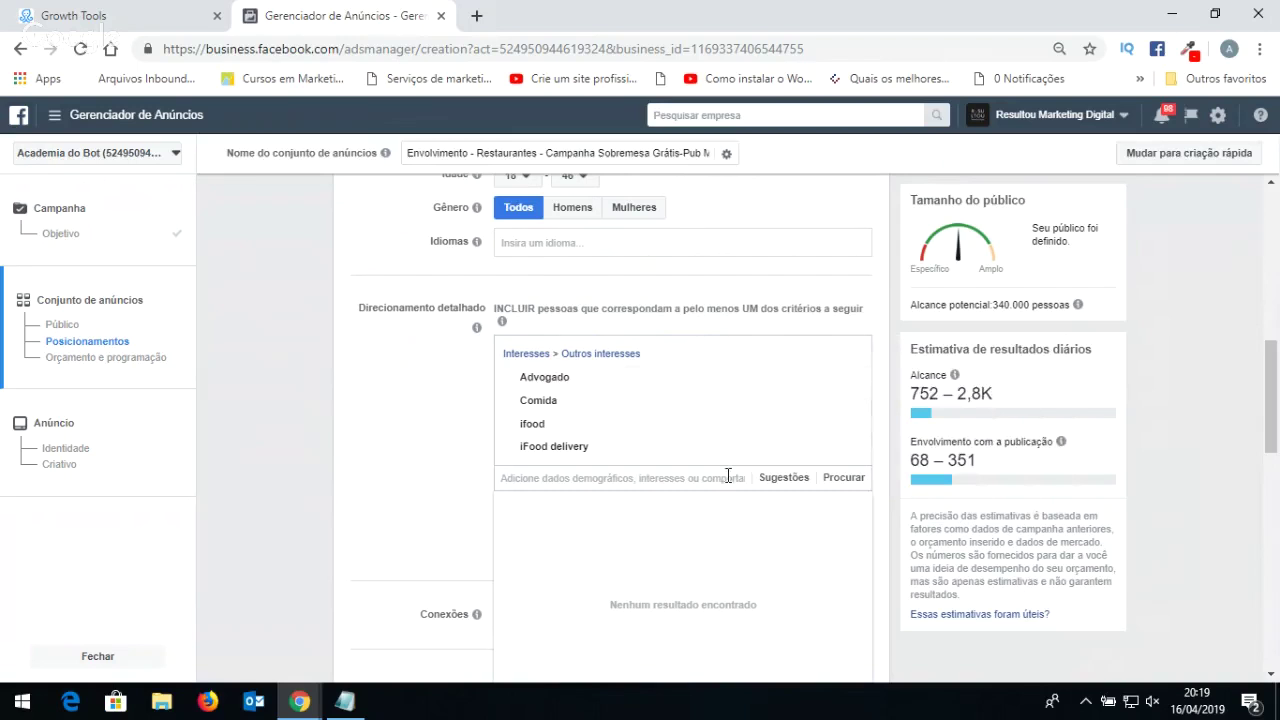
text(oab)
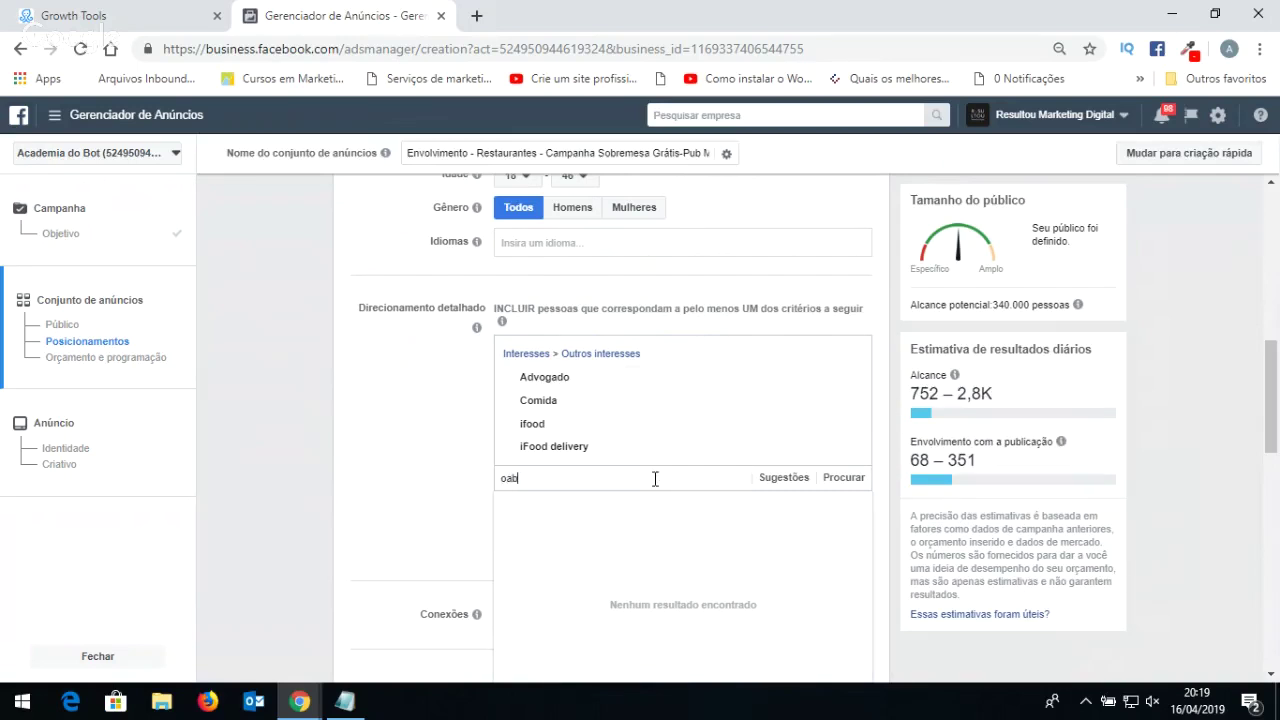
scroll(567, 482, down, 1)
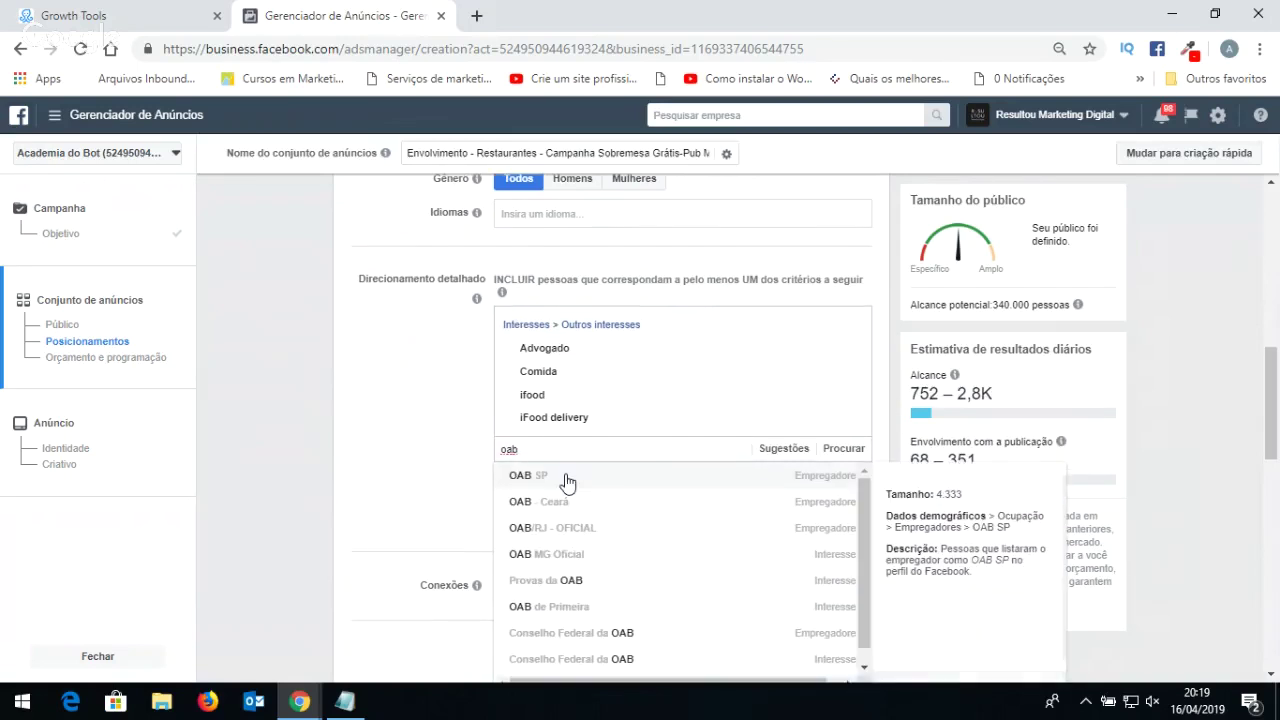
scroll(575, 470, down, 1)
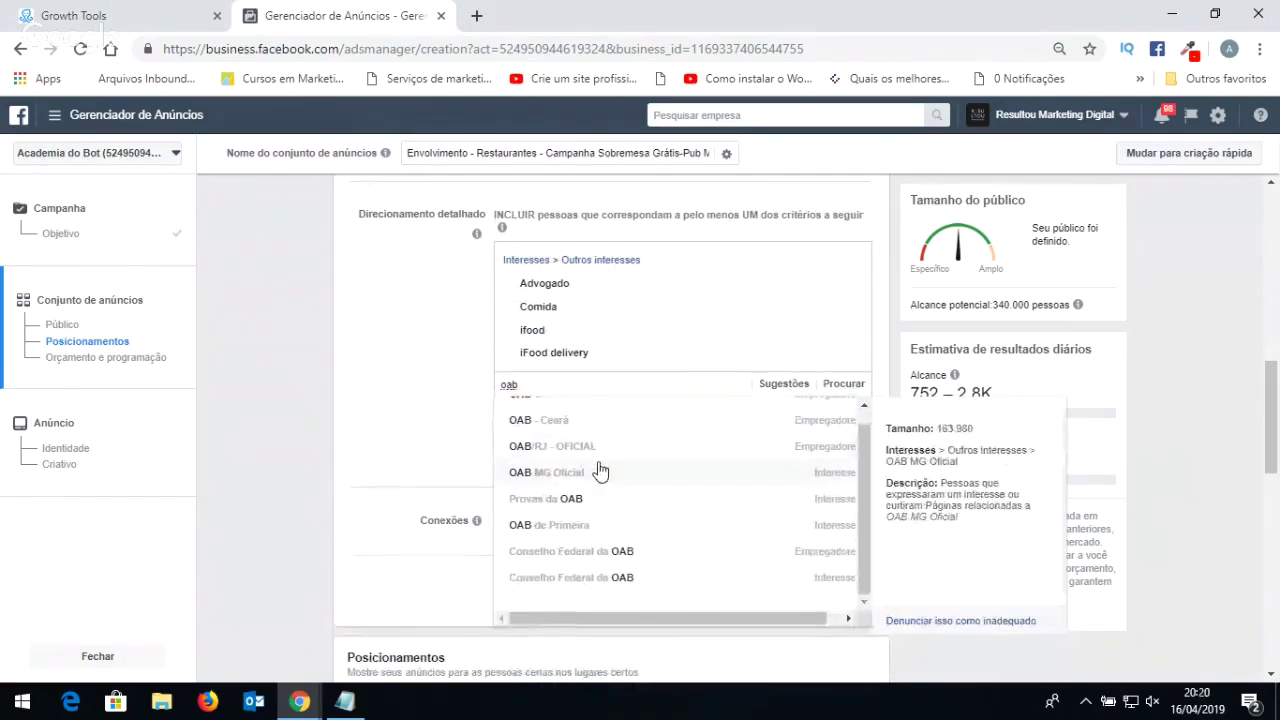
scroll(610, 490, down, 2)
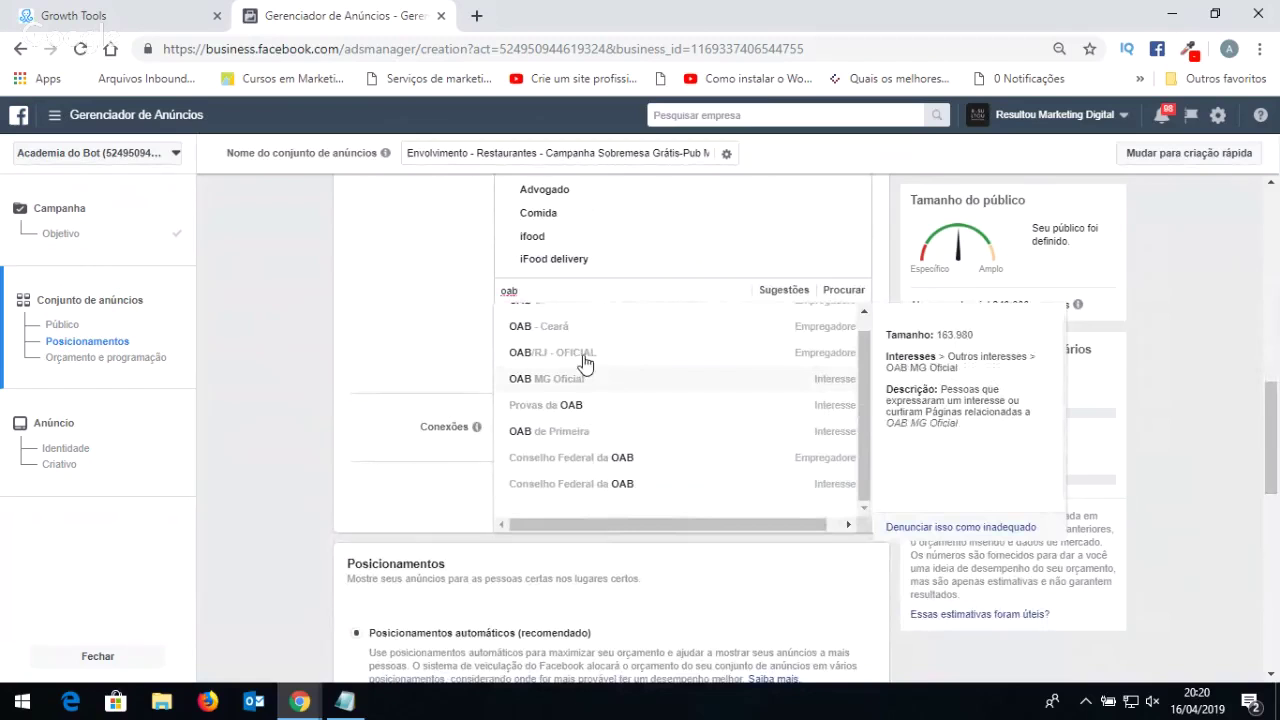
Replace the search with 'medico' and add the Médicos interest.
drag(563, 300, 480, 291)
text(medico)
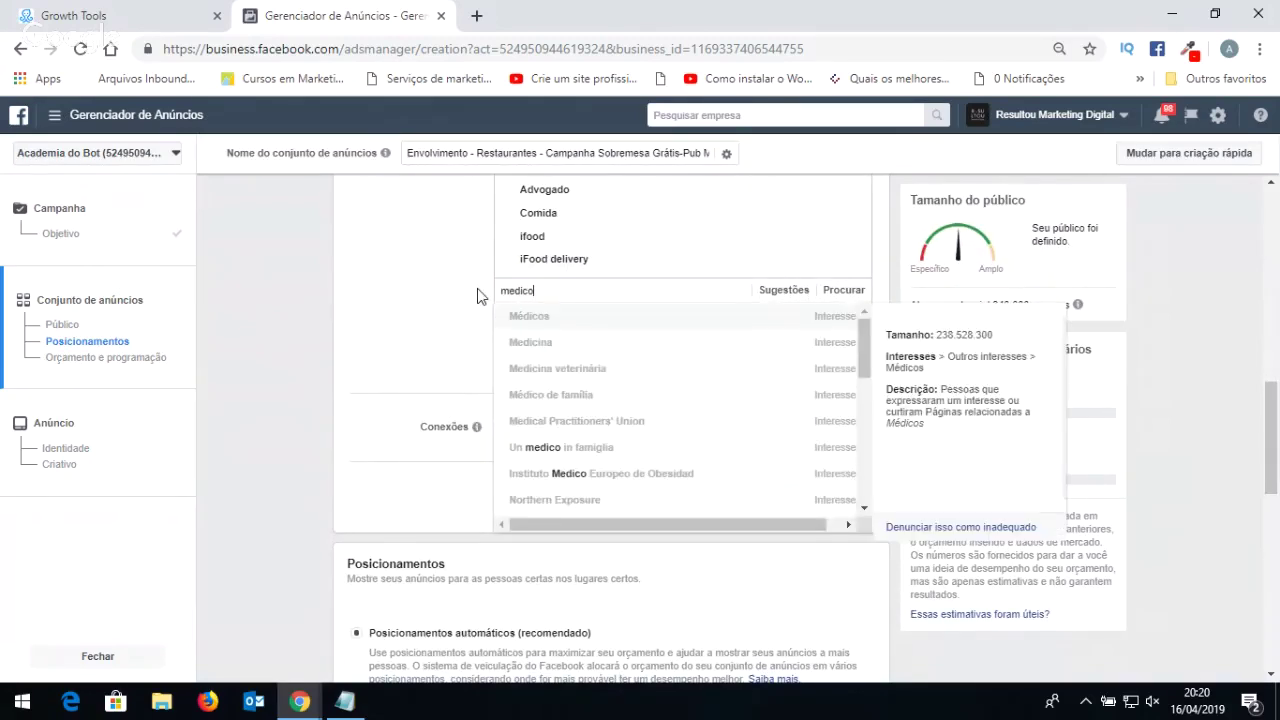
click(565, 328)
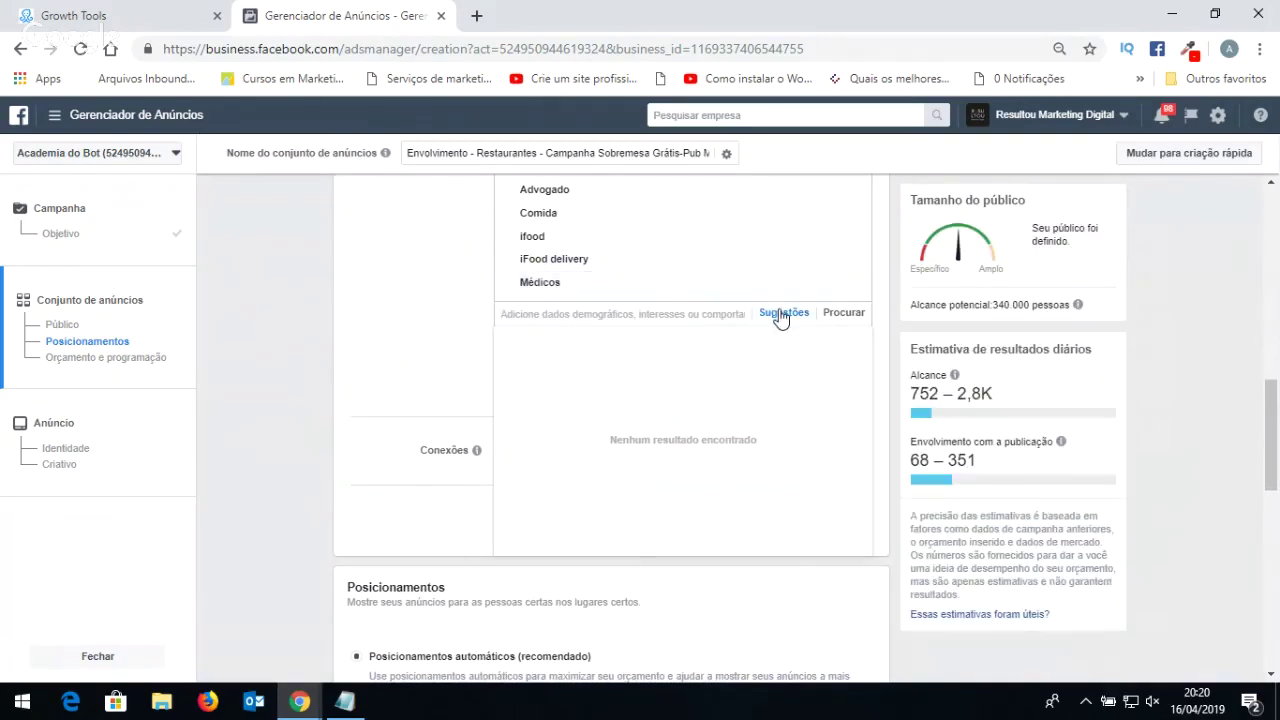
click(780, 312)
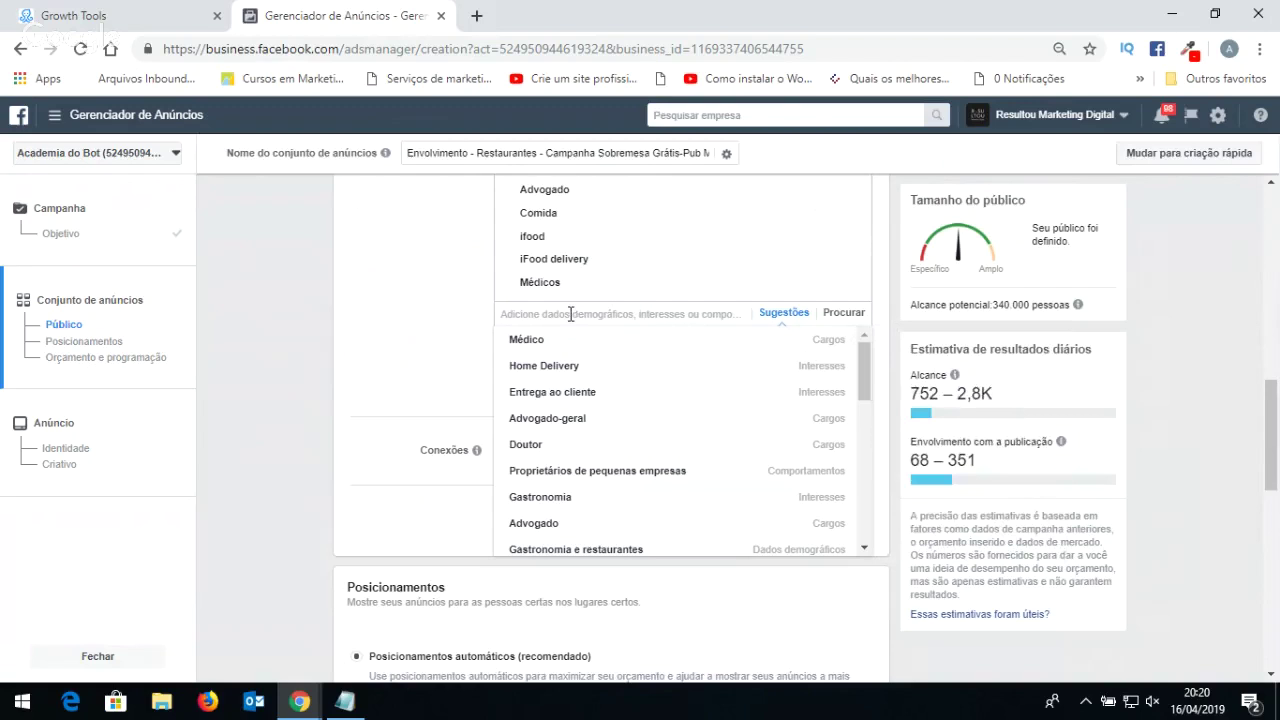
click(575, 313)
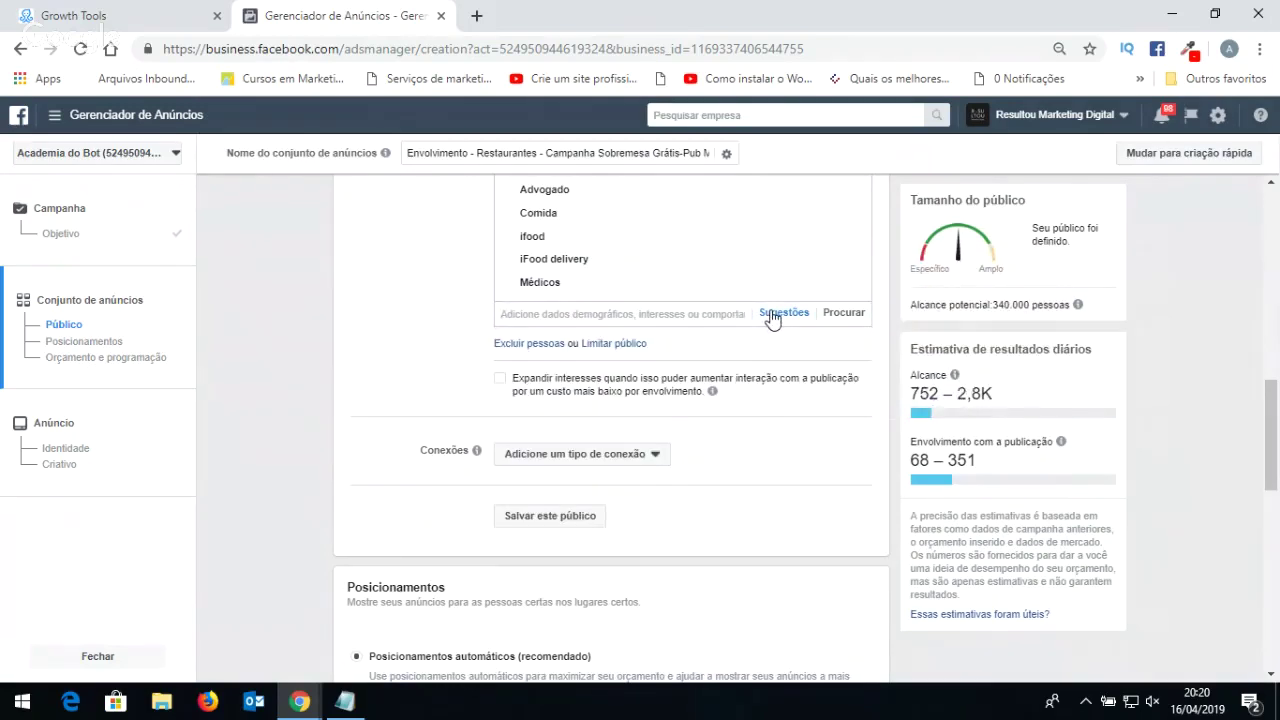
click(771, 314)
mouse_move(594, 351)
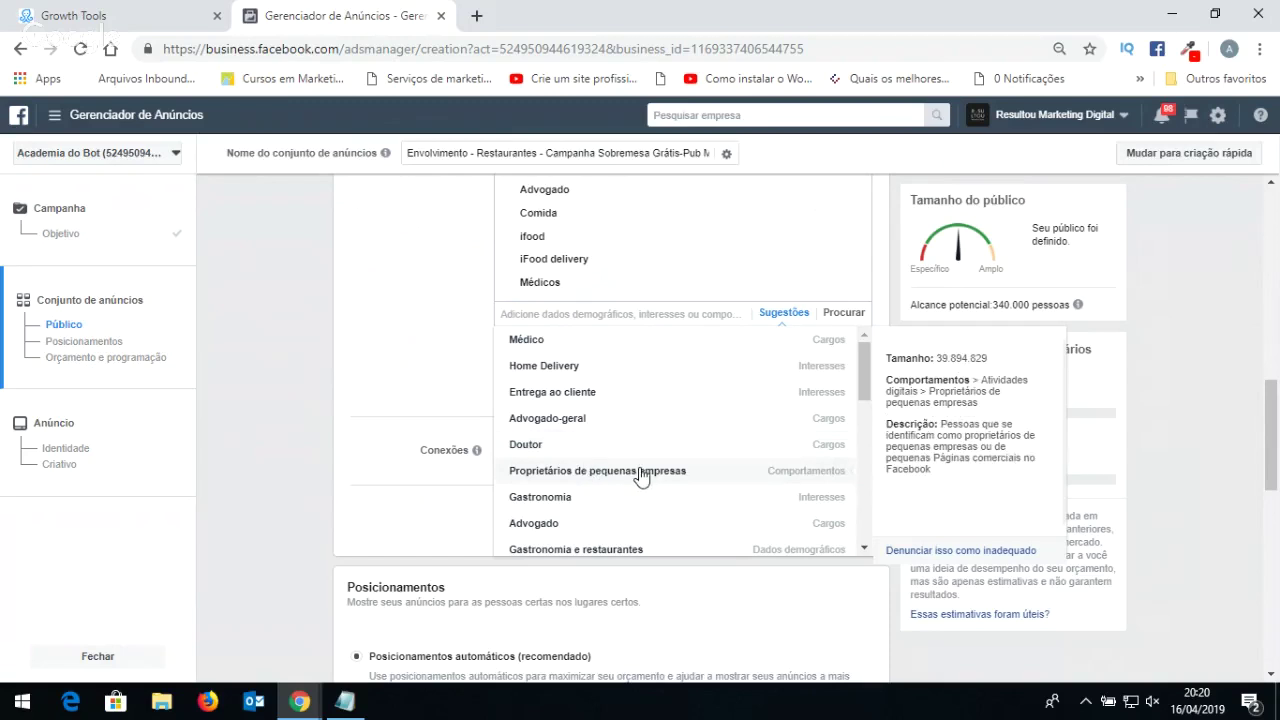
scroll(588, 470, down, 1)
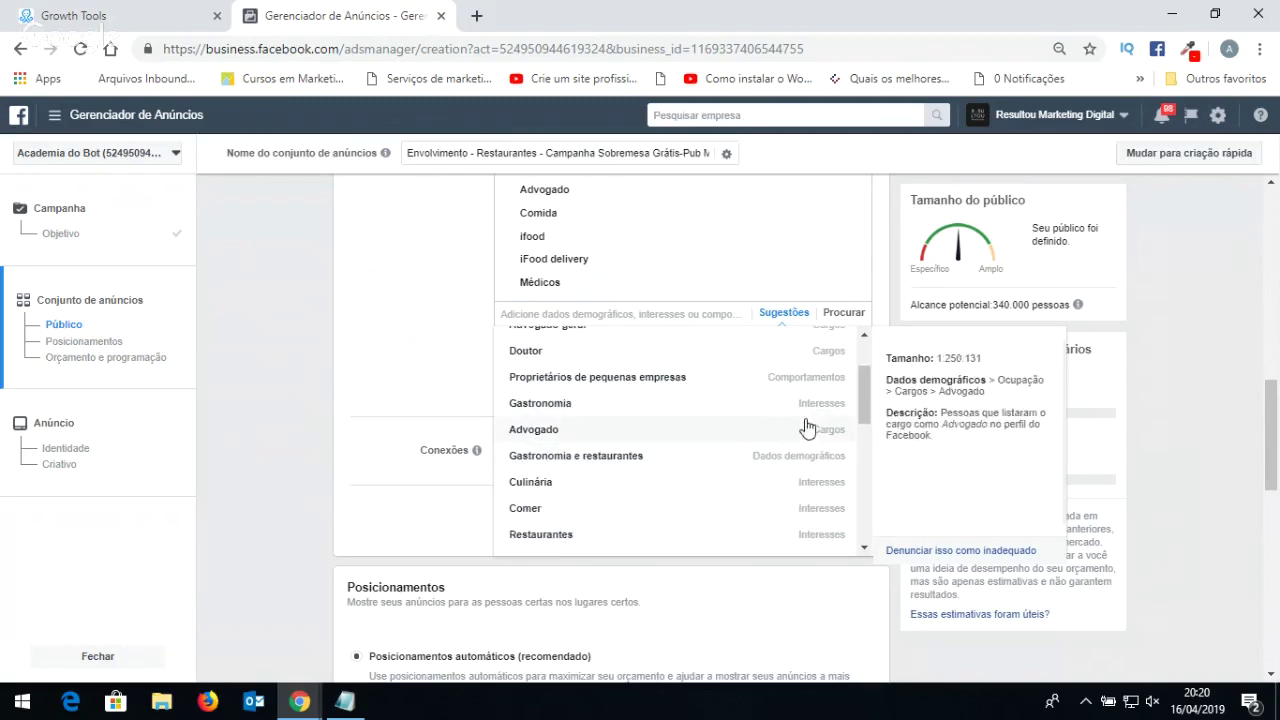
scroll(588, 437, down, 1)
scroll(588, 437, down, 1)
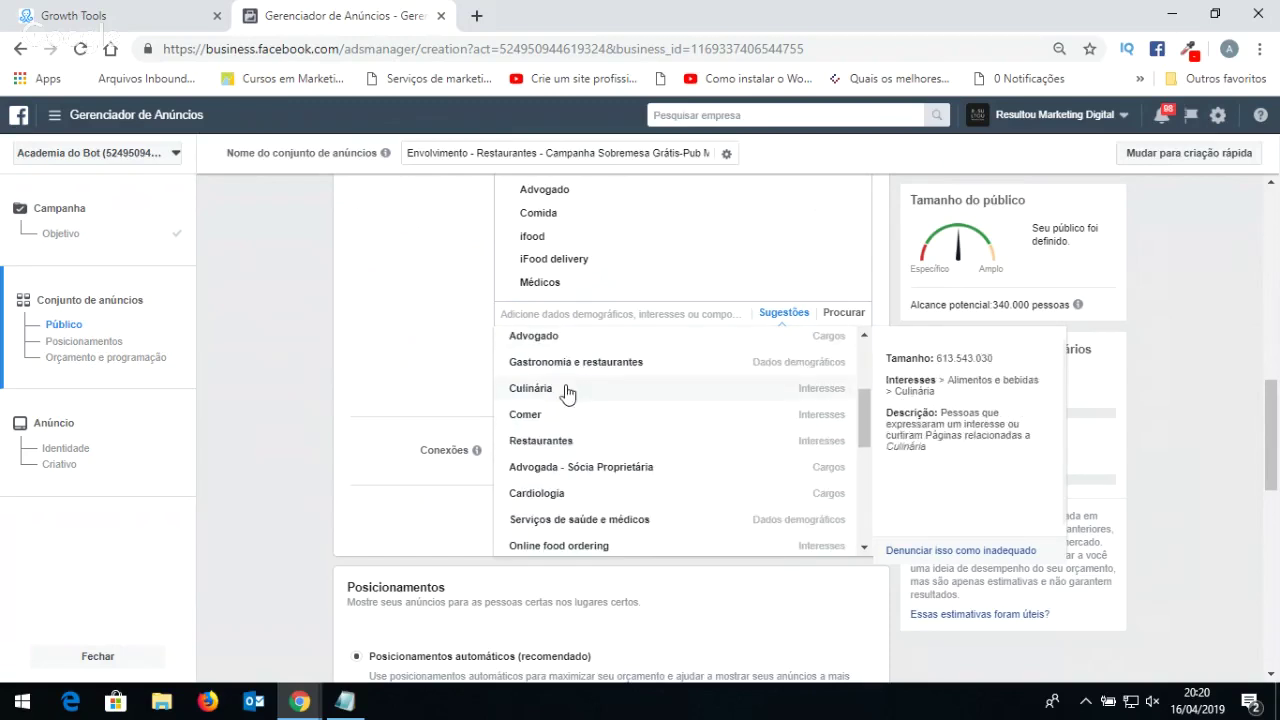
scroll(672, 457, up, 2)
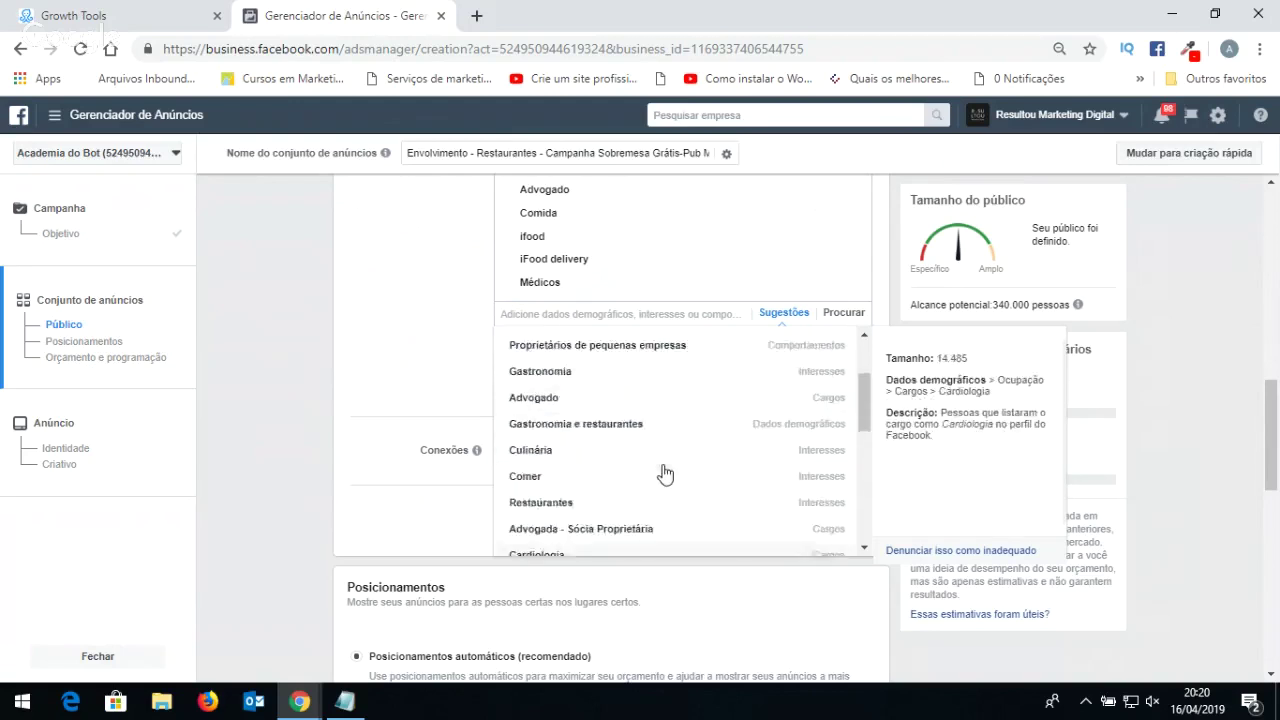
click(403, 286)
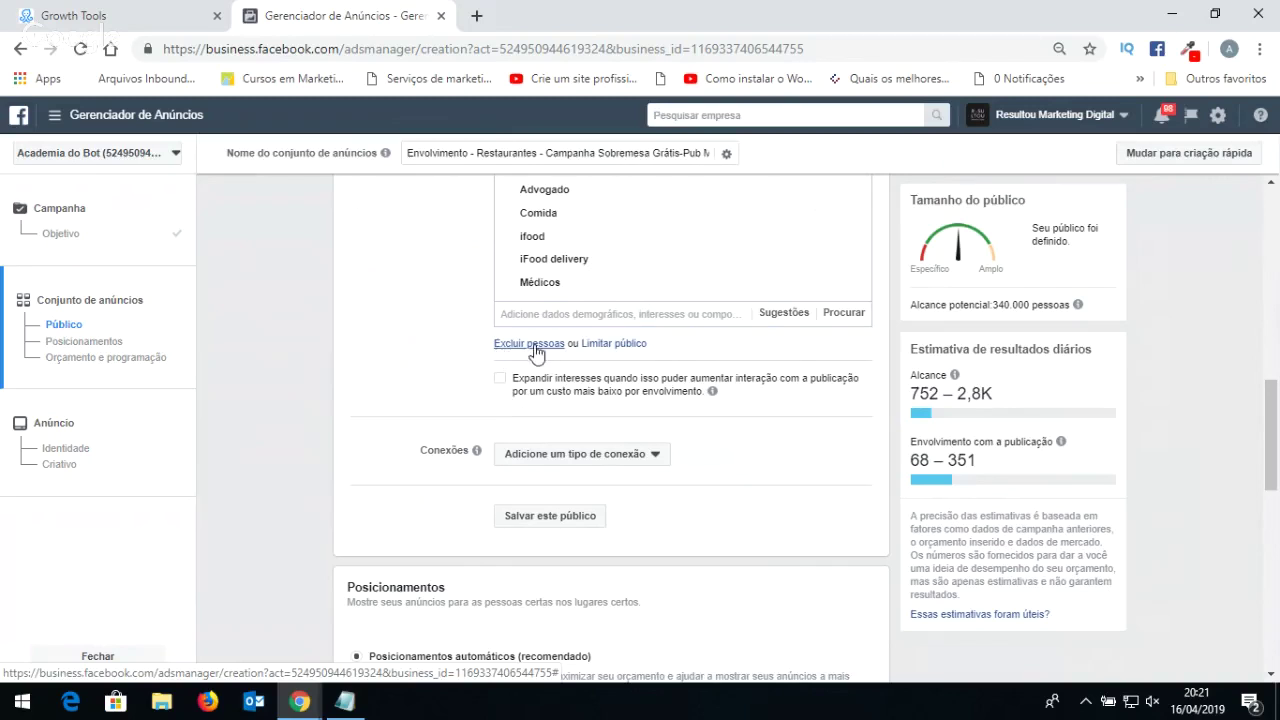
Add a DEVE TAMBÉM criterion requiring the Viajantes frequentes behaviour.
click(620, 344)
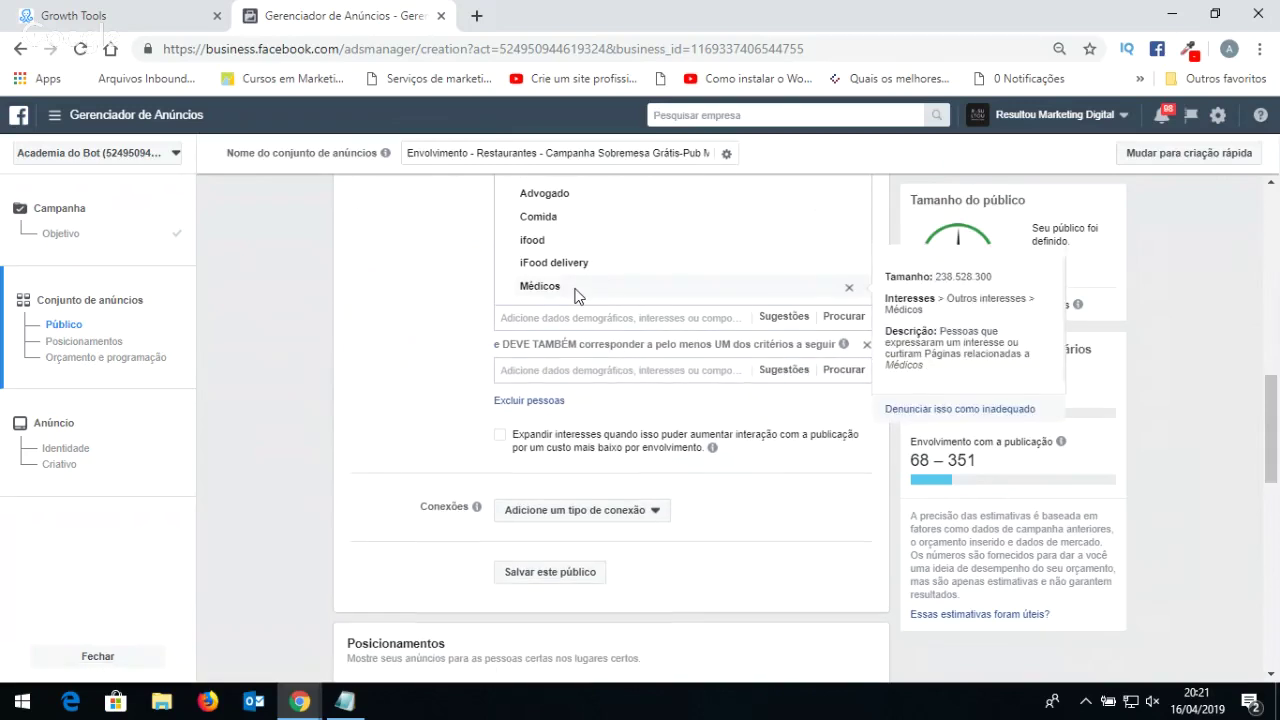
scroll(578, 292, up, 1)
scroll(575, 297, up, 1)
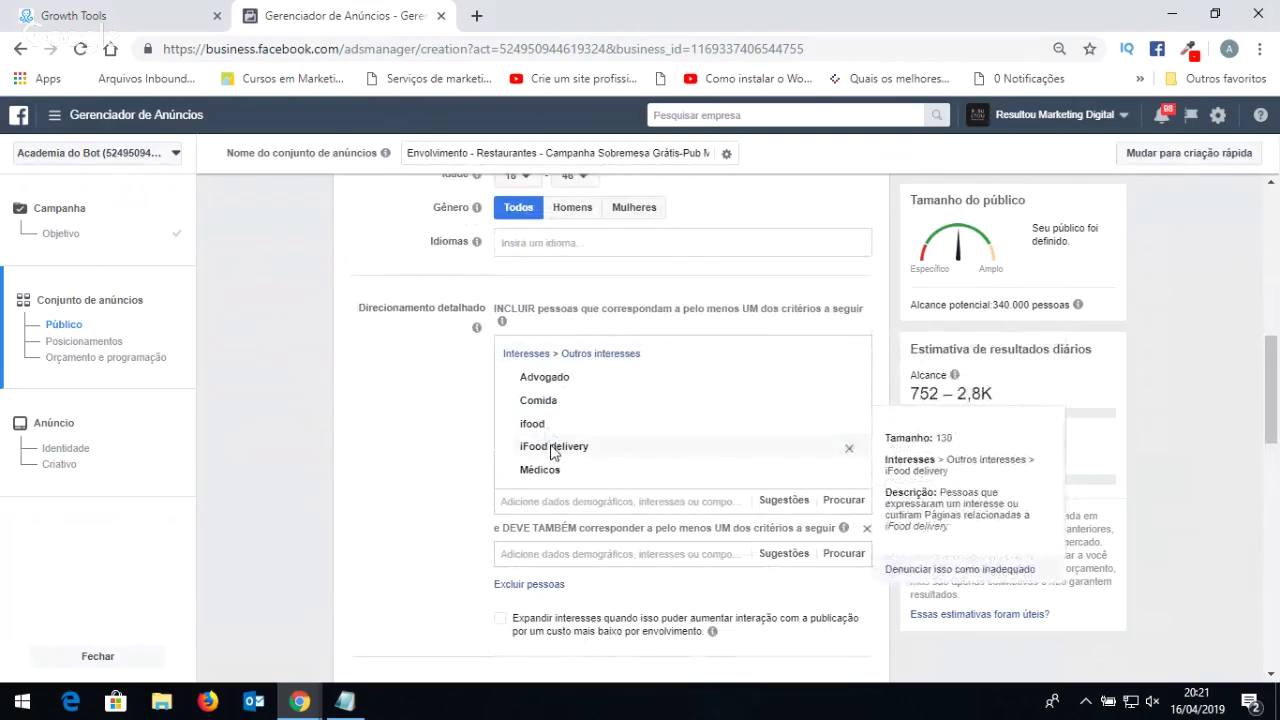
click(559, 557)
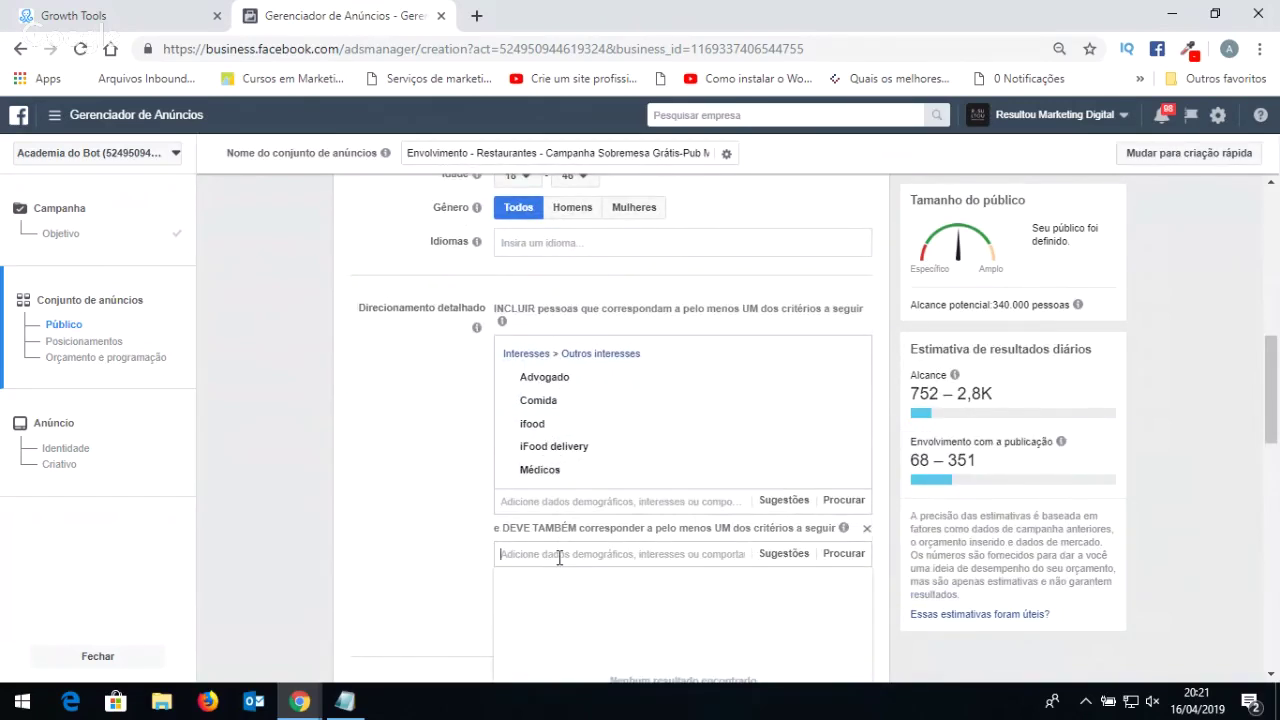
text(via)
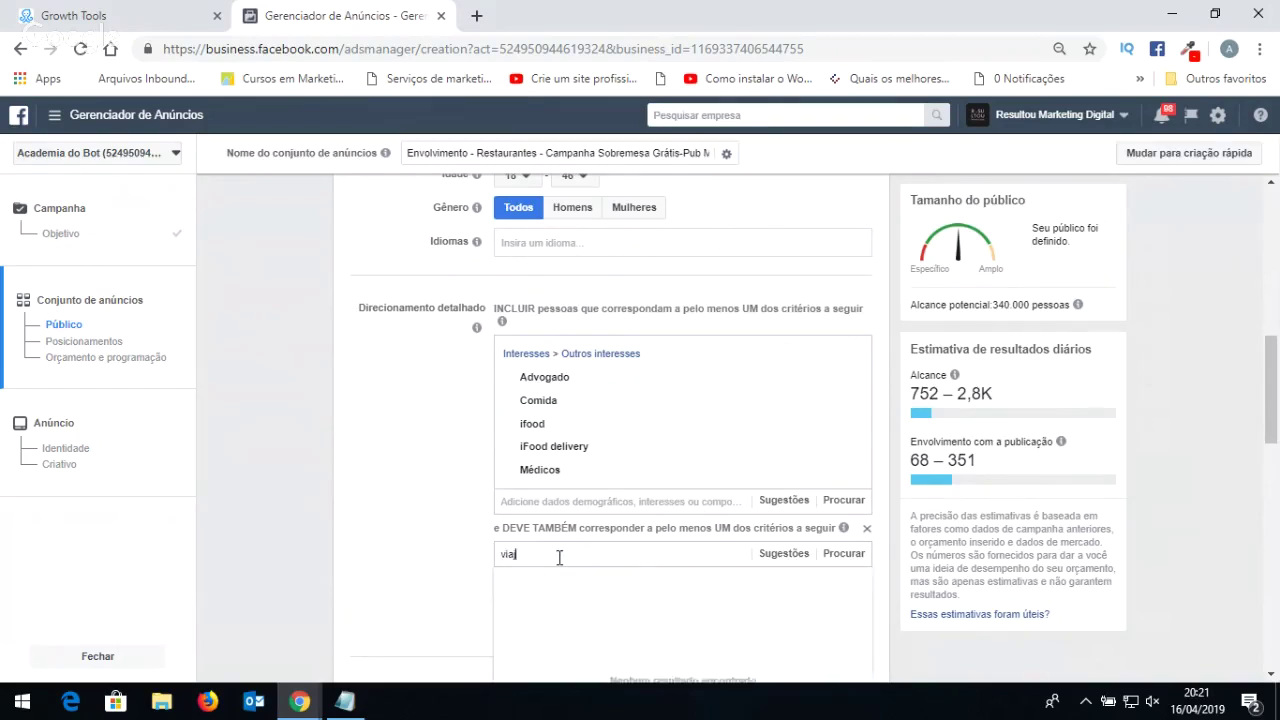
text(jantes)
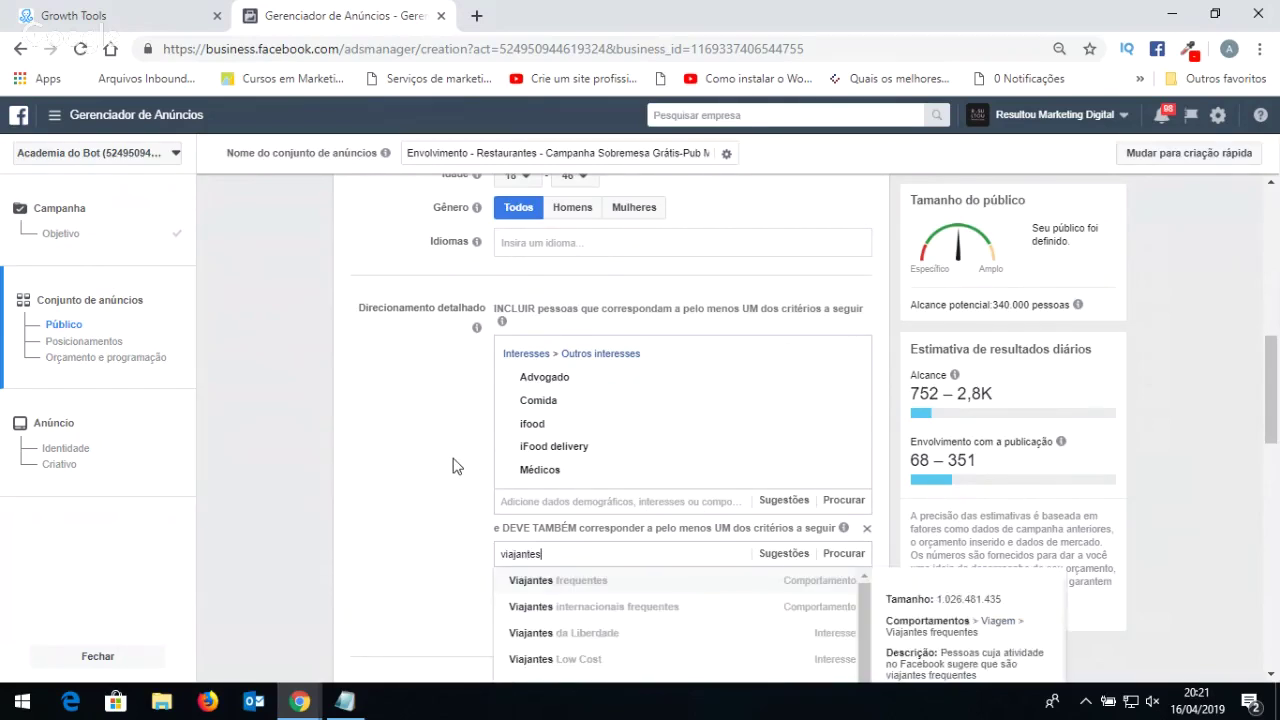
scroll(470, 470, down, 1)
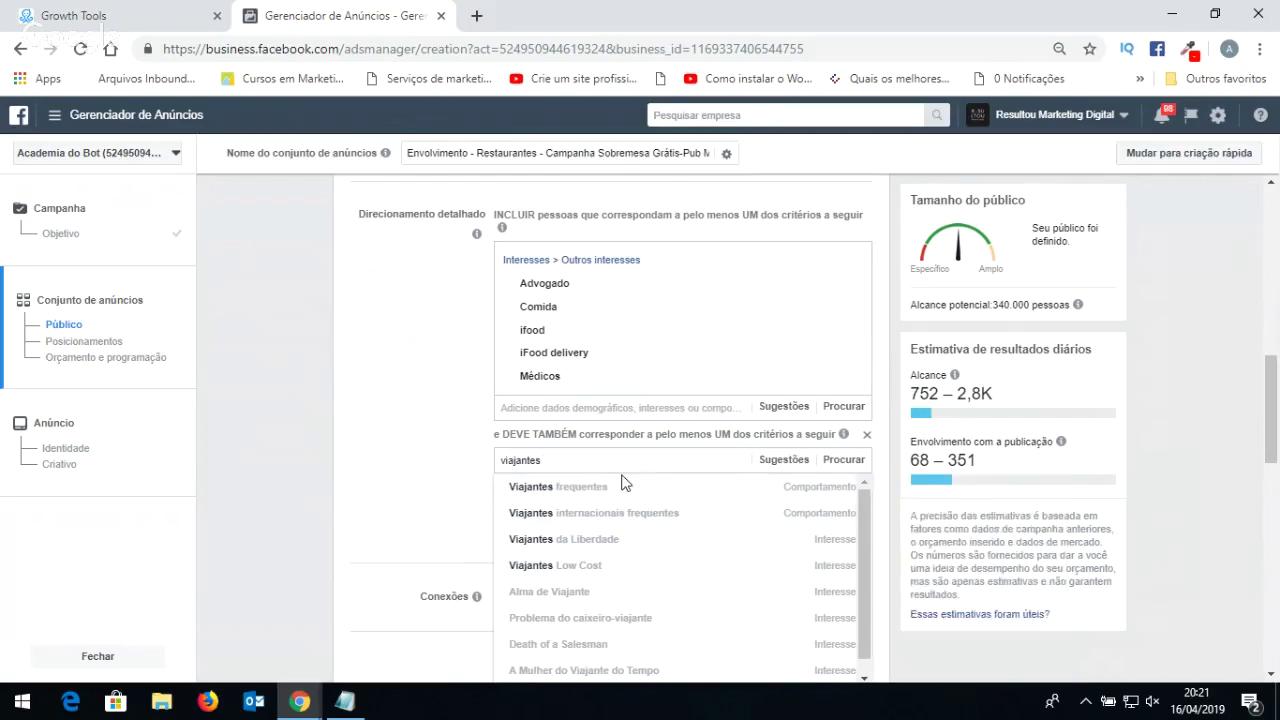
click(580, 487)
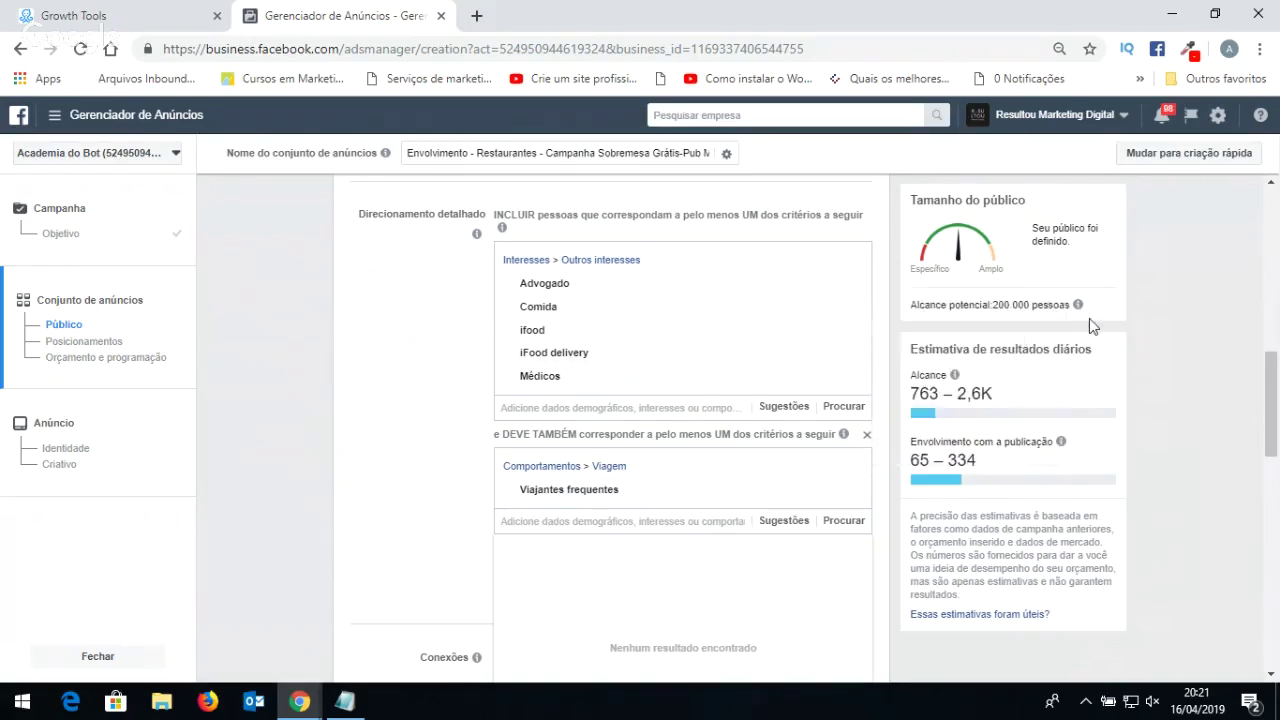
Dismiss the leftover empty results list below the narrowing field.
mouse_move(1077, 306)
mouse_move(524, 285)
mouse_move(530, 362)
click(399, 471)
mouse_move(588, 487)
scroll(588, 487, down, 3)
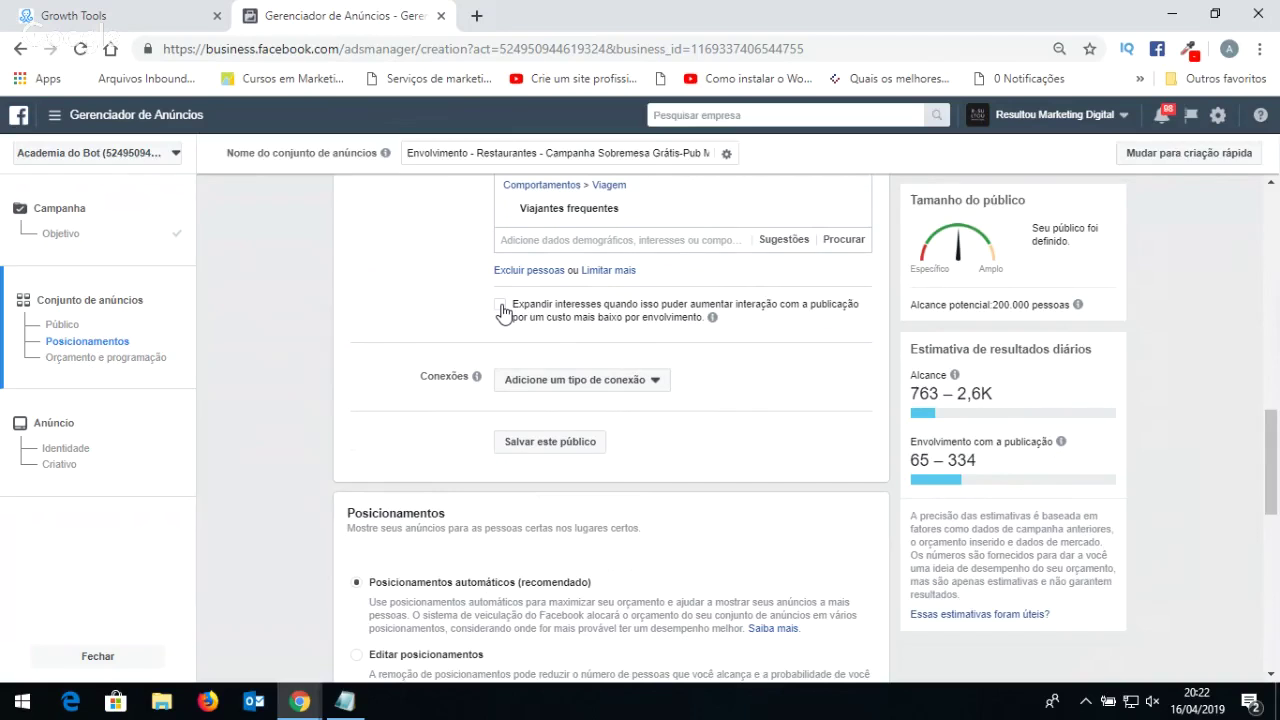
Set Conexões to Pessoas que curtiram sua Página, leaving the page field empty.
click(578, 386)
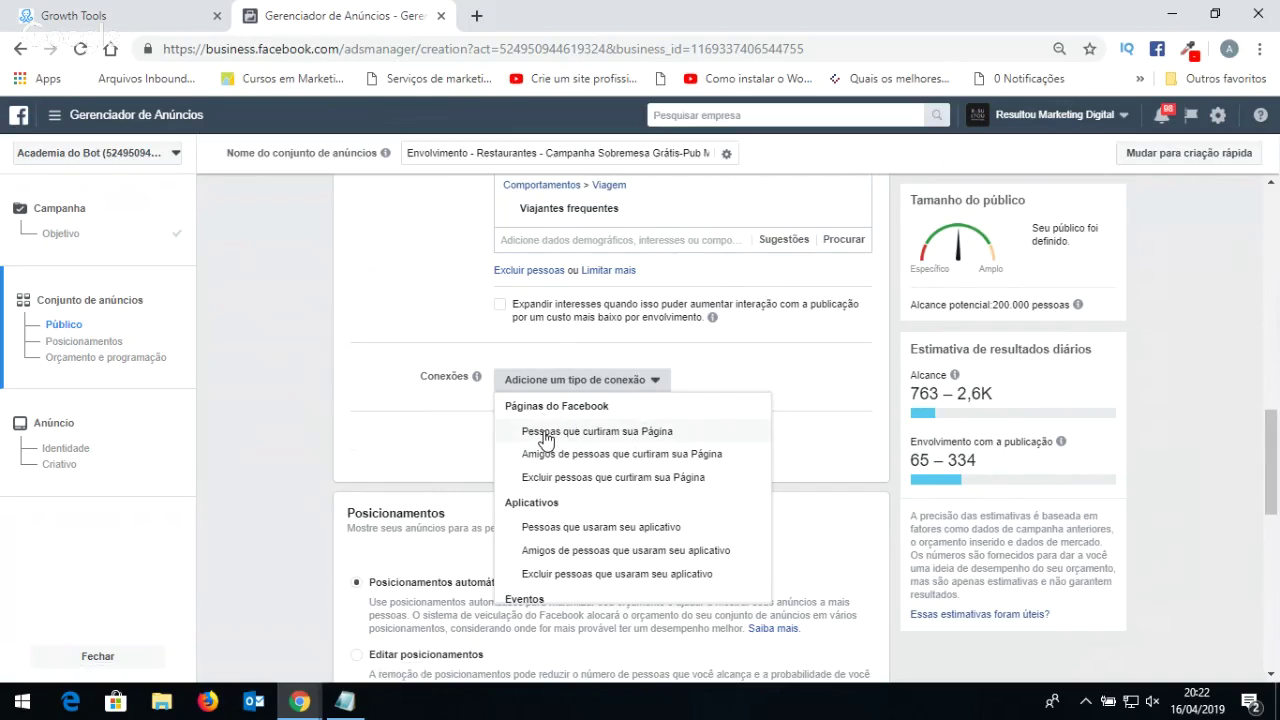
click(545, 440)
click(571, 441)
text(ad)
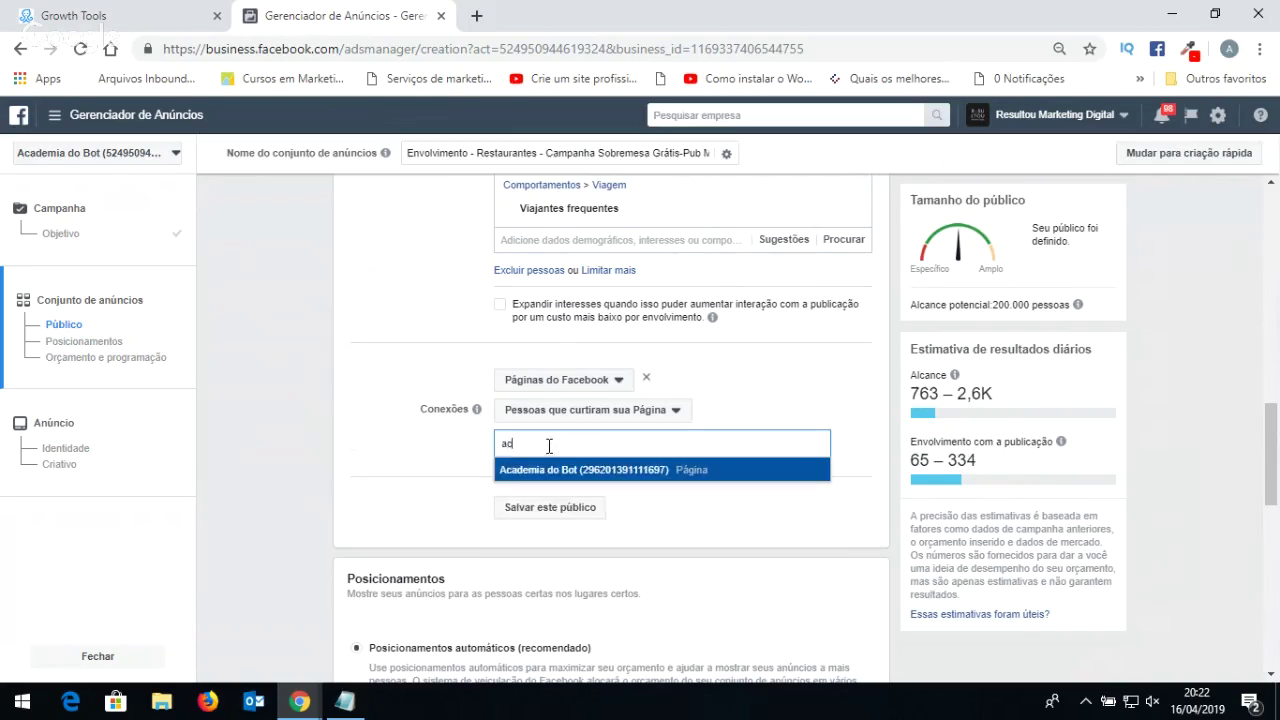
drag(531, 448, 470, 452)
key(BackSpace)
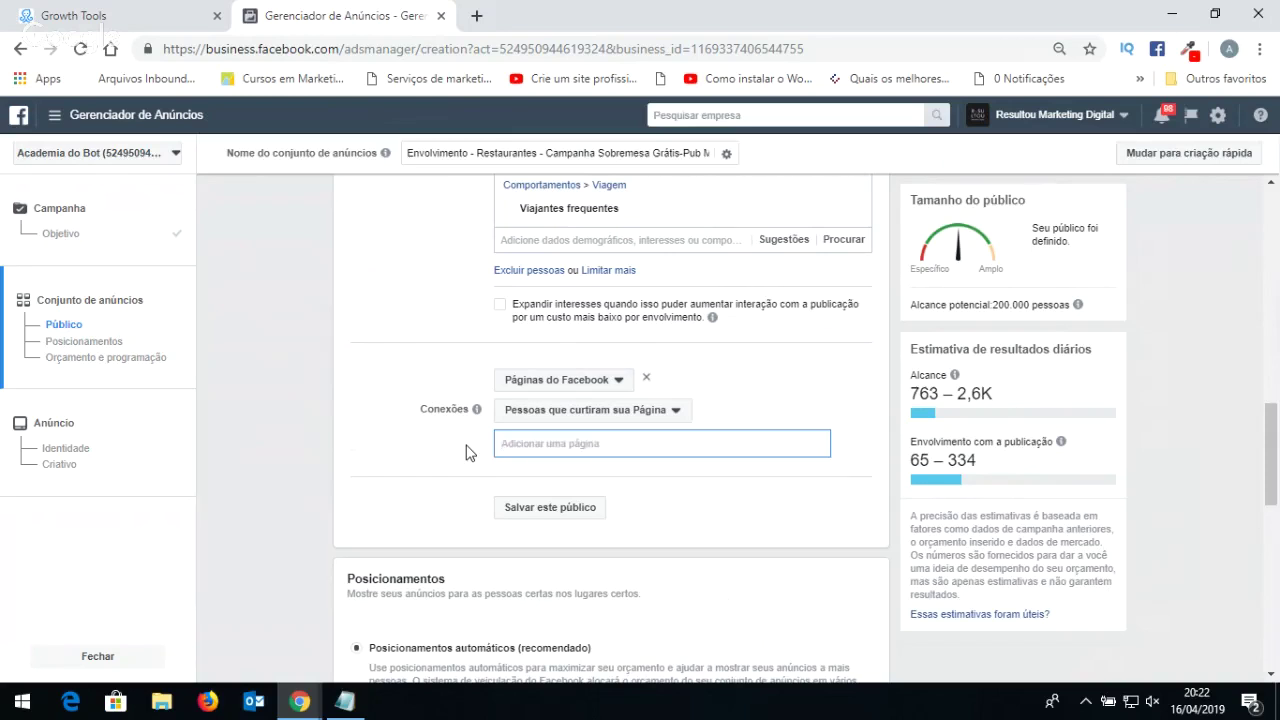
click(466, 452)
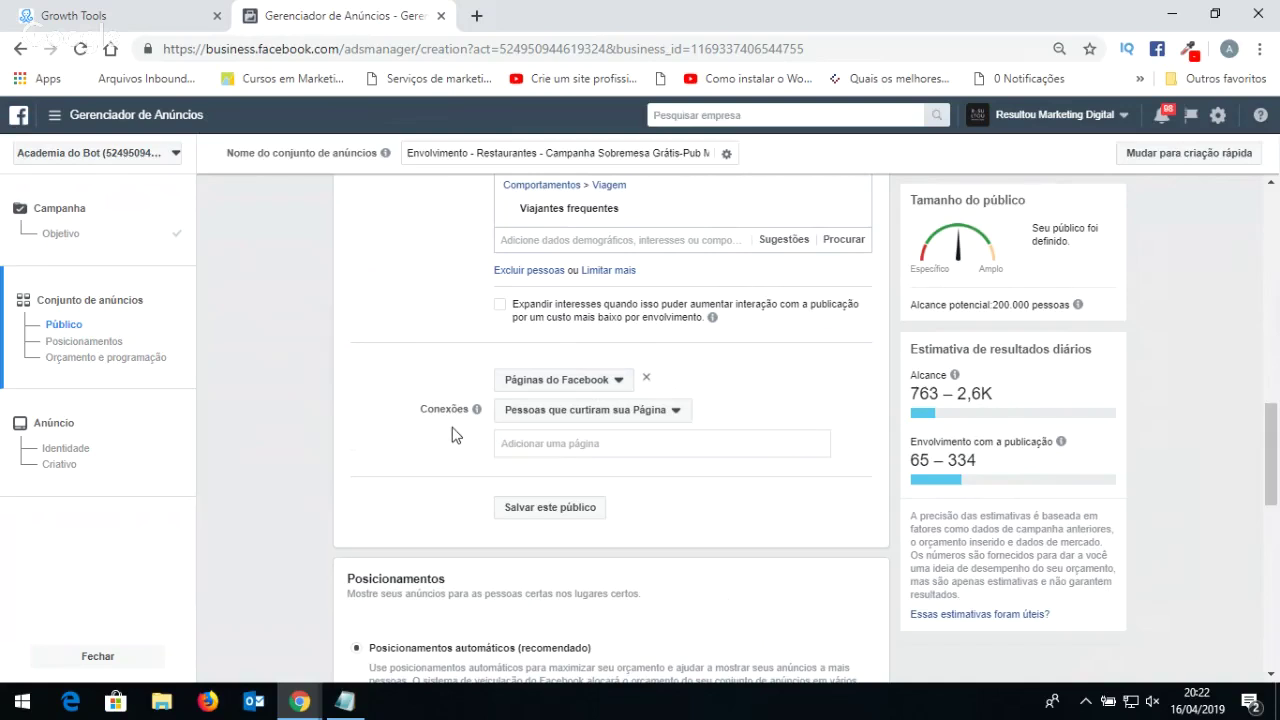
Open the Usar um público salvo list of saved audiences.
scroll(452, 434, down, 2)
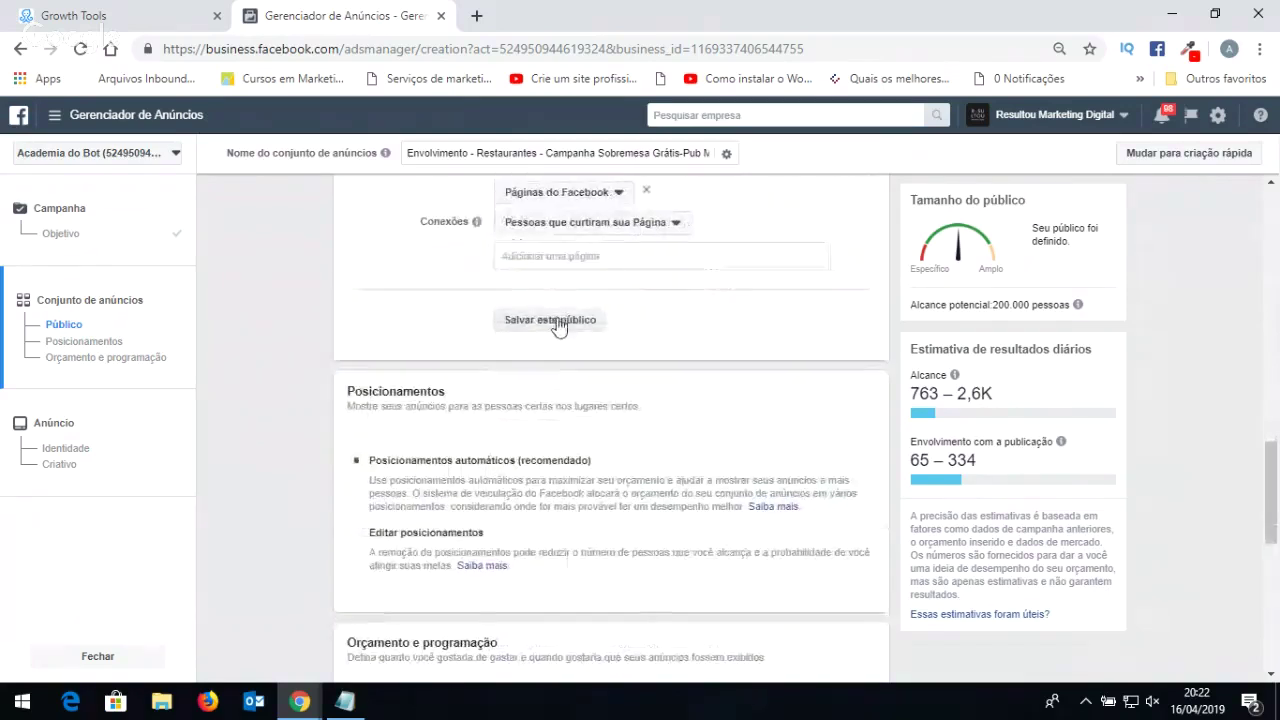
scroll(553, 297, up, 9)
scroll(563, 325, down, 6)
scroll(563, 325, down, 3)
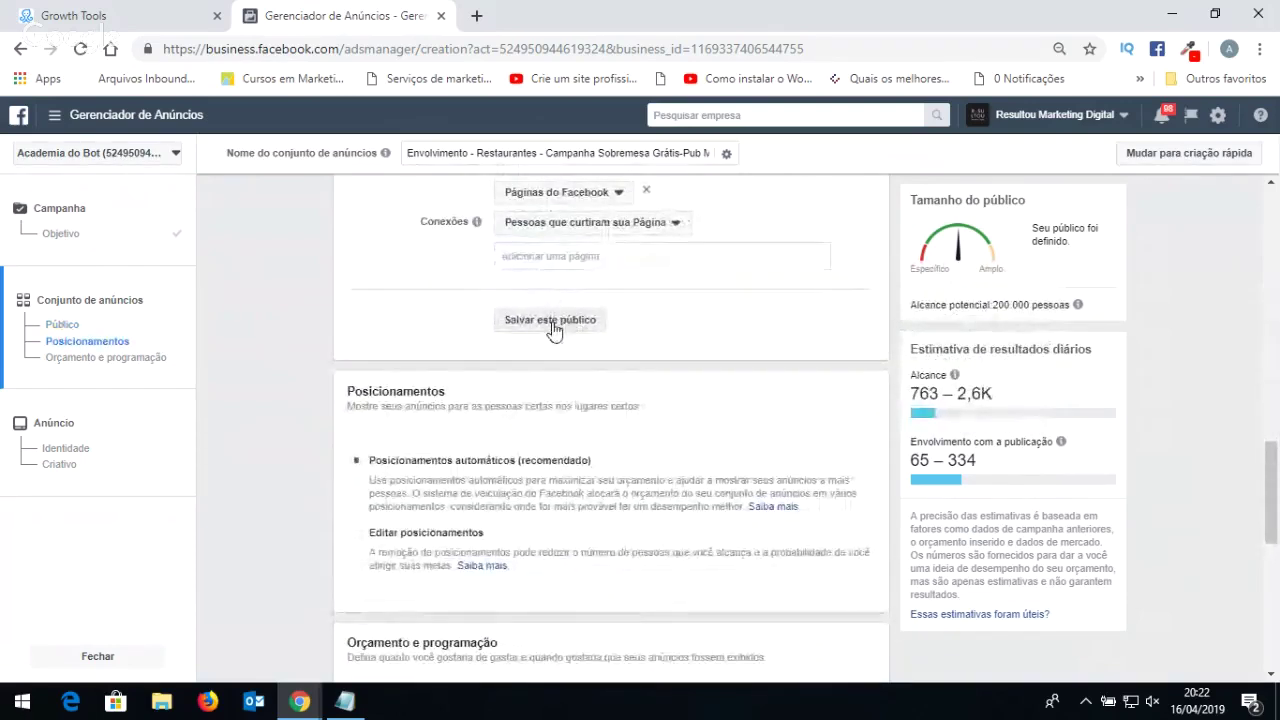
scroll(551, 337, up, 10)
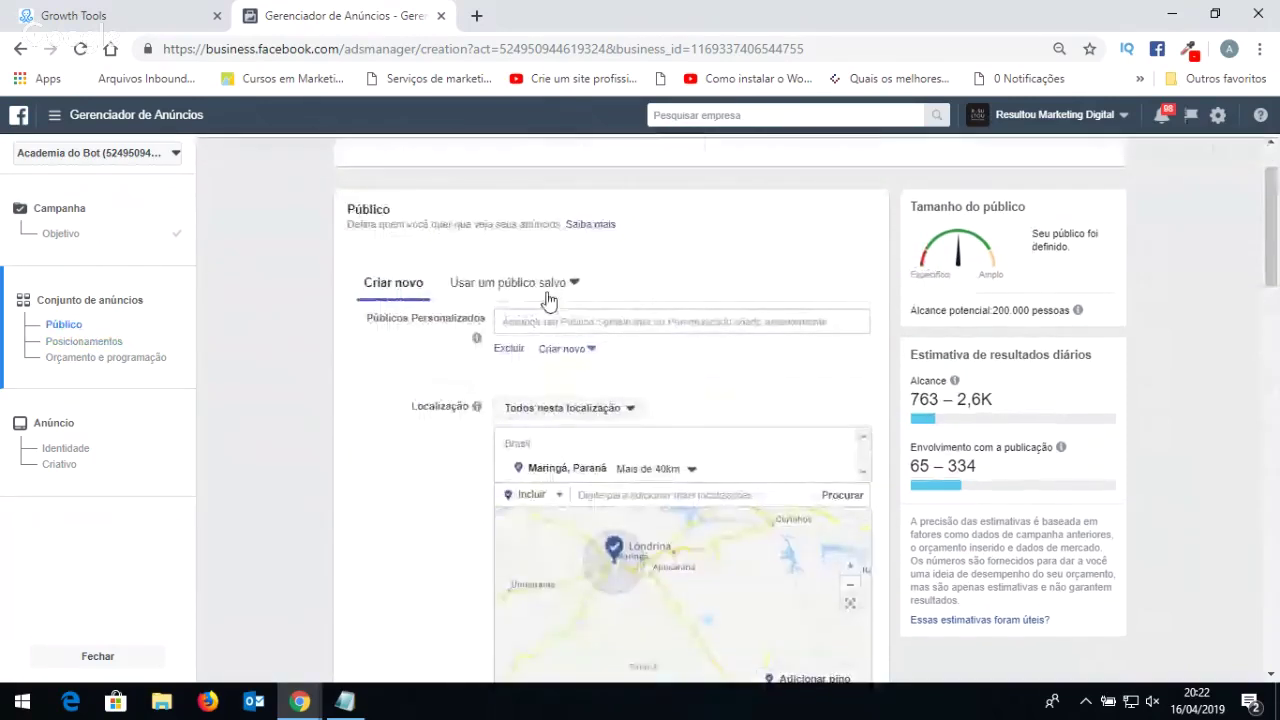
click(538, 285)
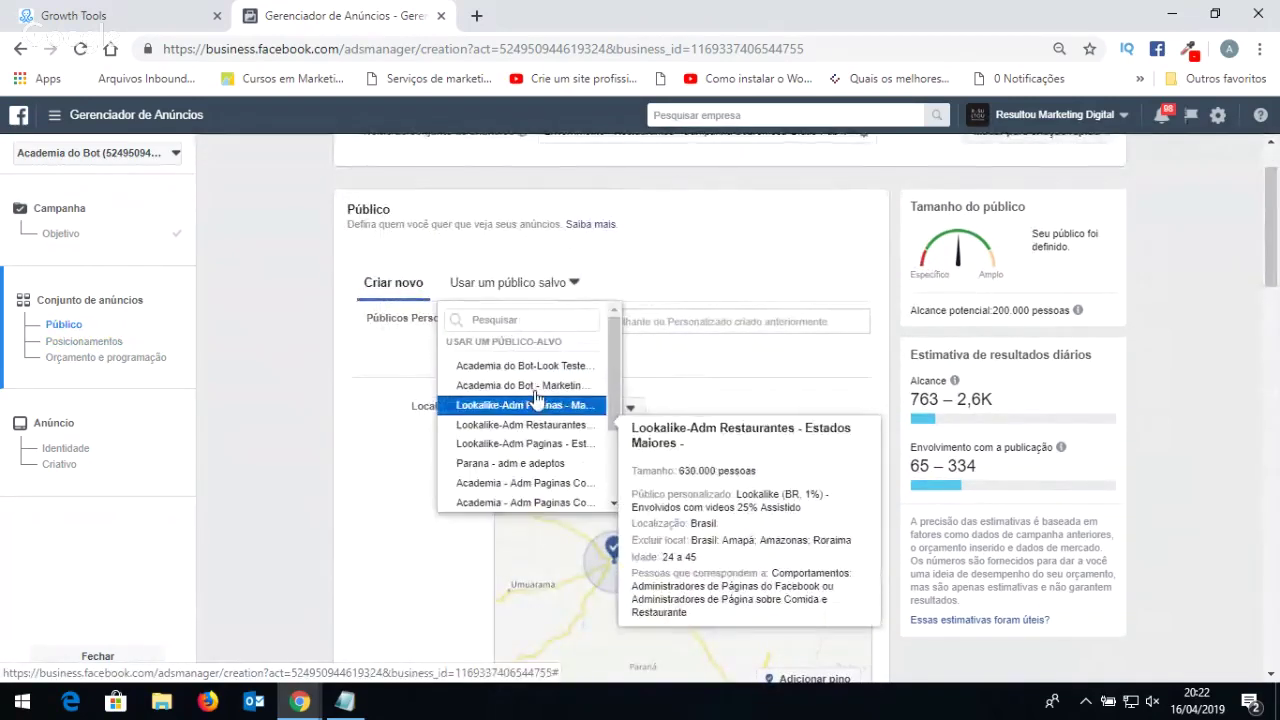
Close the saved-audience list without choosing one and select Editar posicionamentos.
click(487, 442)
scroll(487, 442, down, 8)
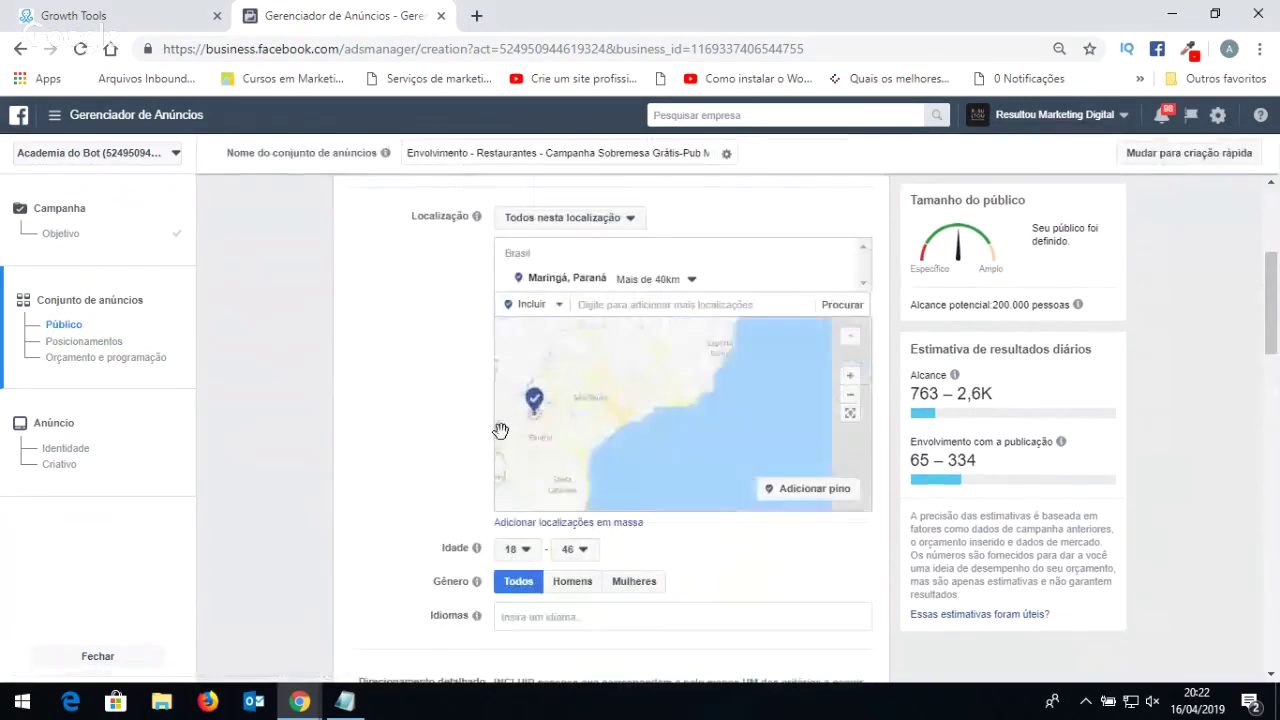
scroll(399, 388, down, 5)
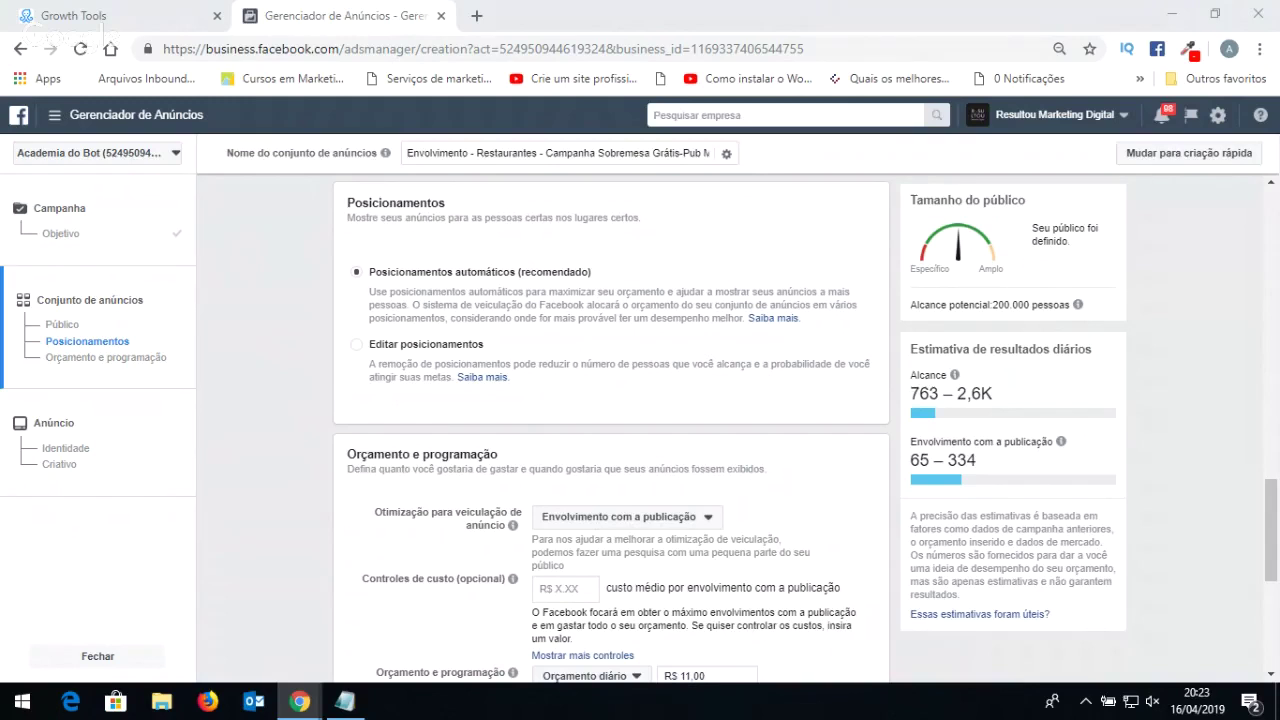
scroll(606, 243, up, 2)
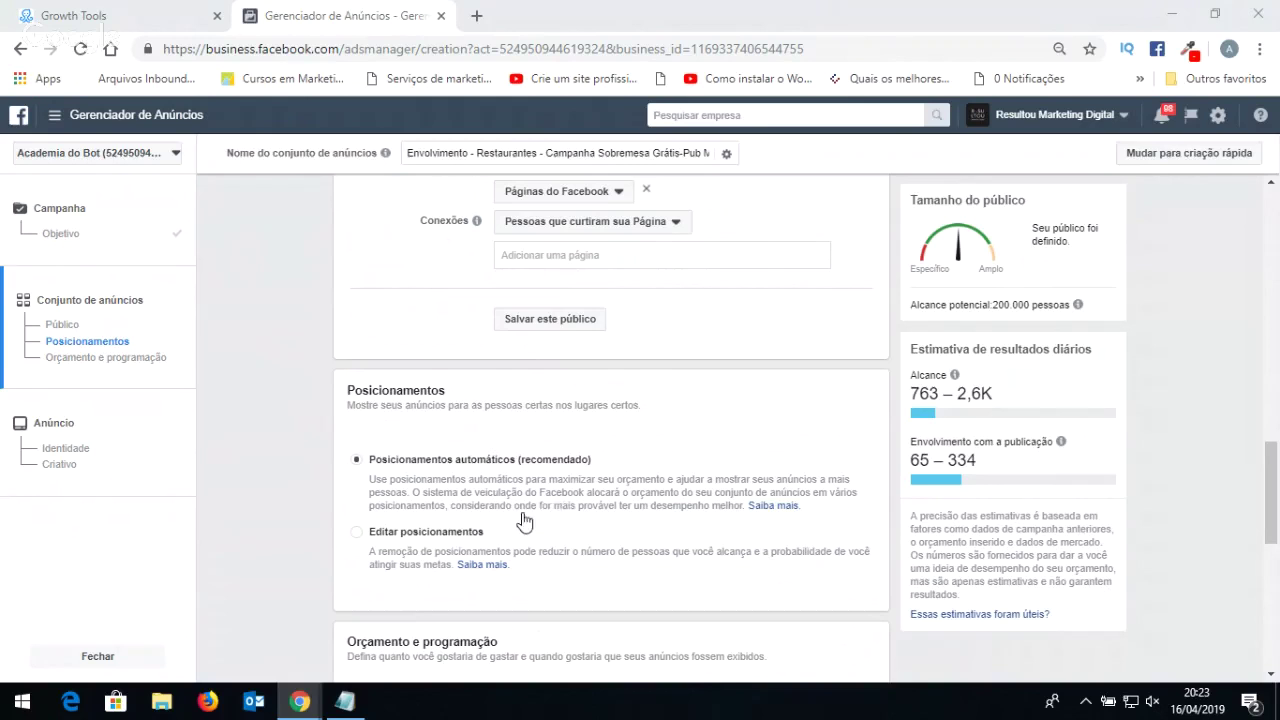
click(414, 537)
Switch to manual placements, keeping device types at Todos os dispositivos.
click(414, 536)
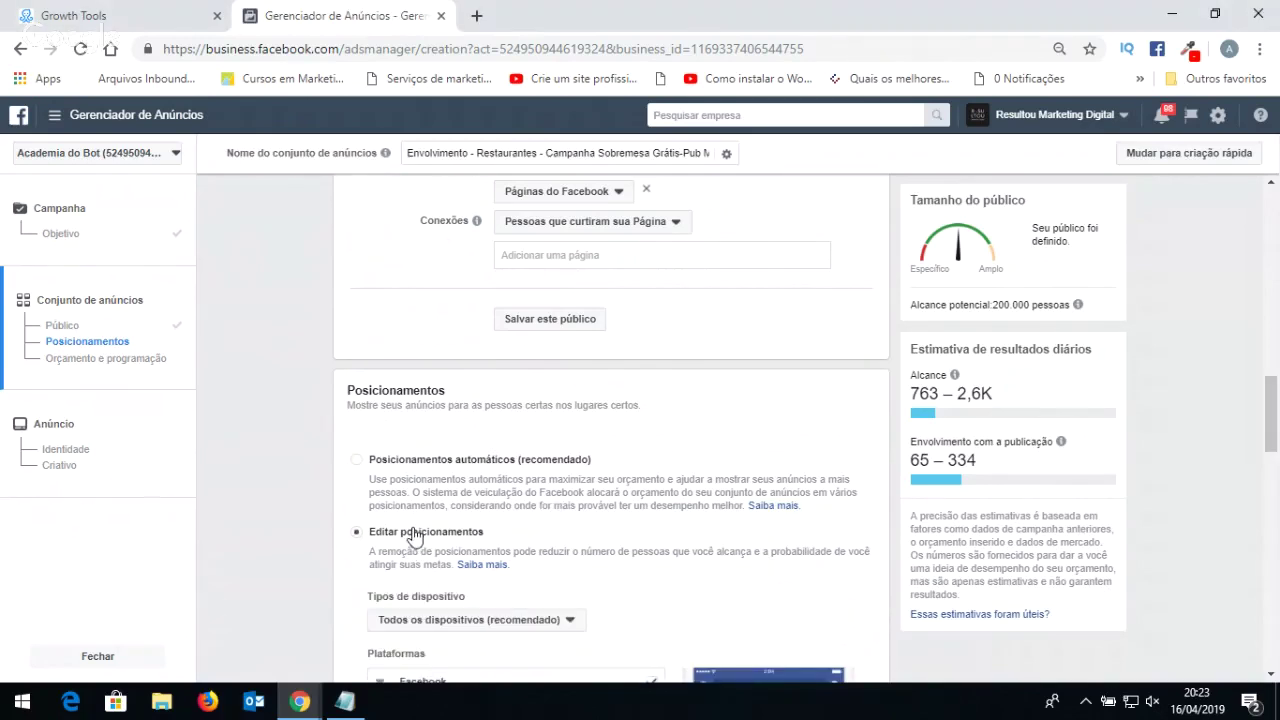
scroll(487, 484, down, 1)
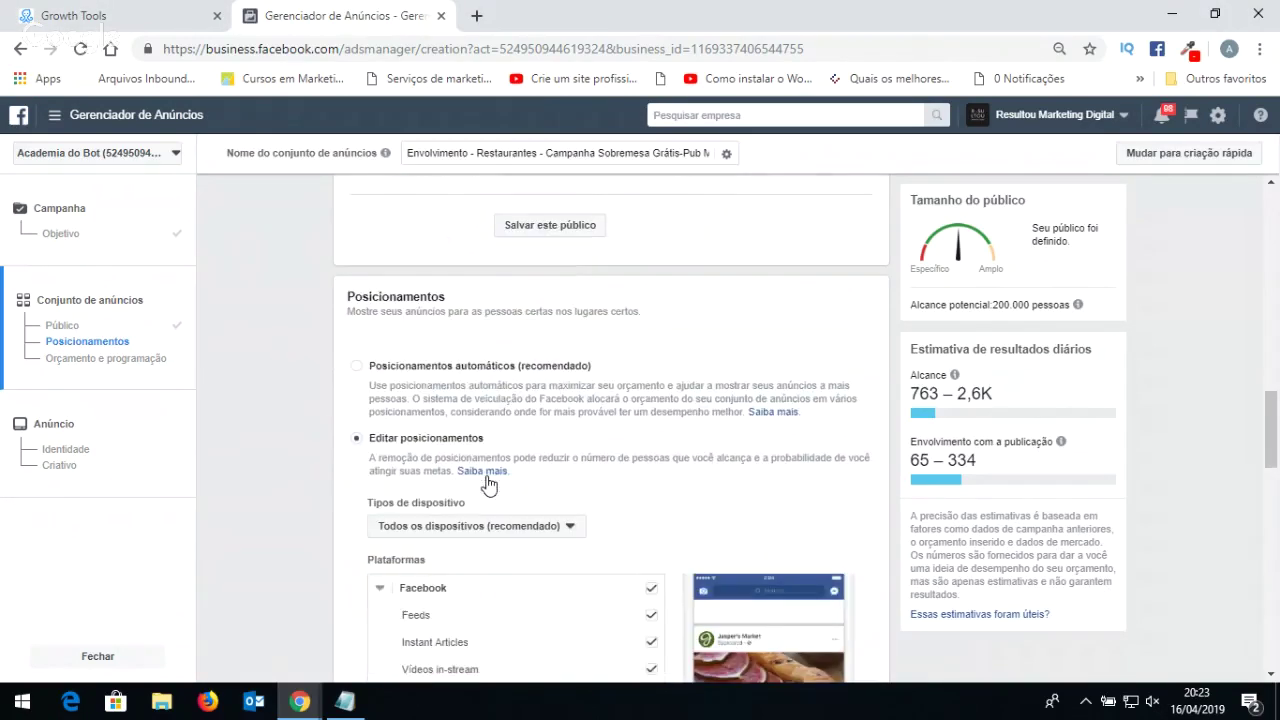
scroll(622, 457, down, 3)
scroll(622, 457, down, 3)
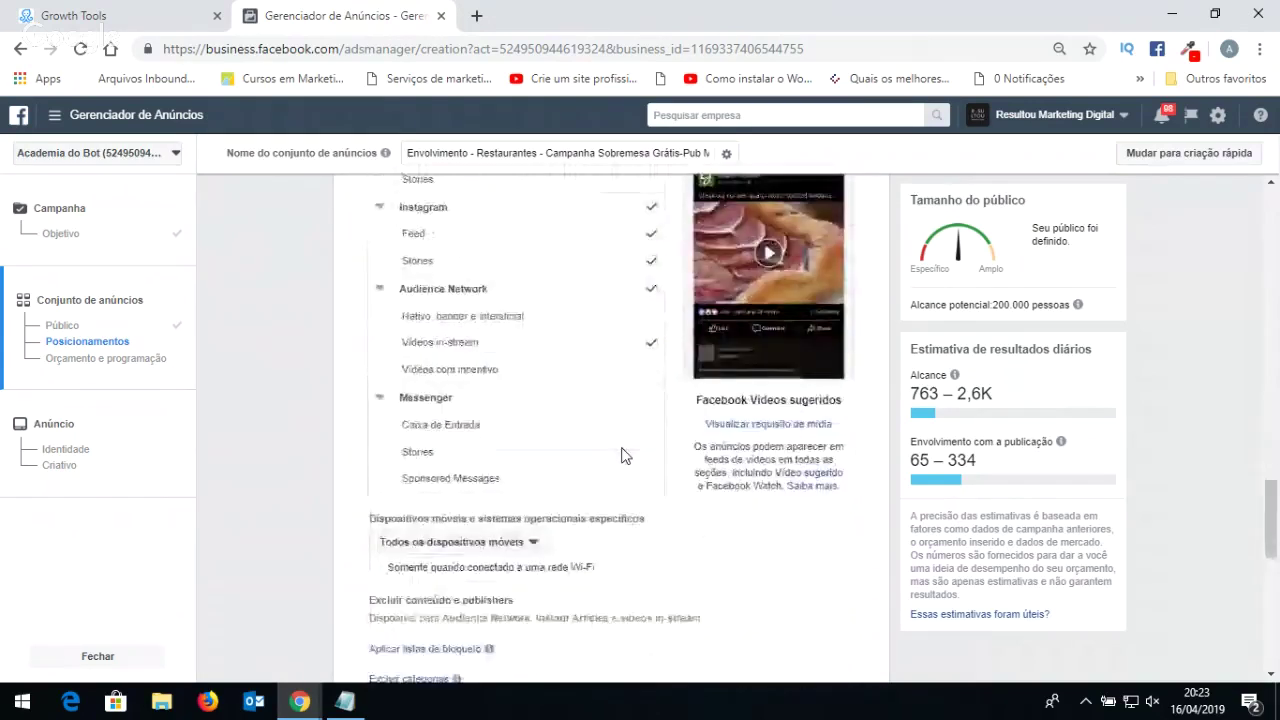
scroll(623, 451, up, 3)
click(499, 250)
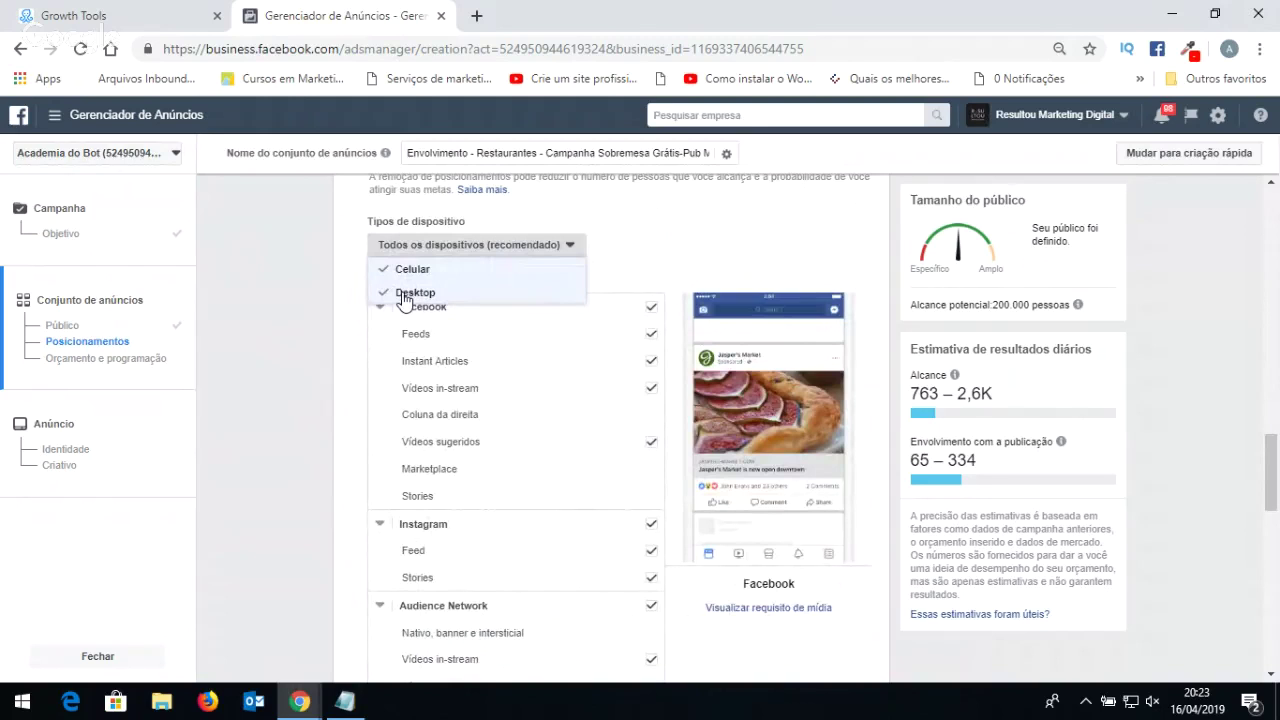
click(634, 213)
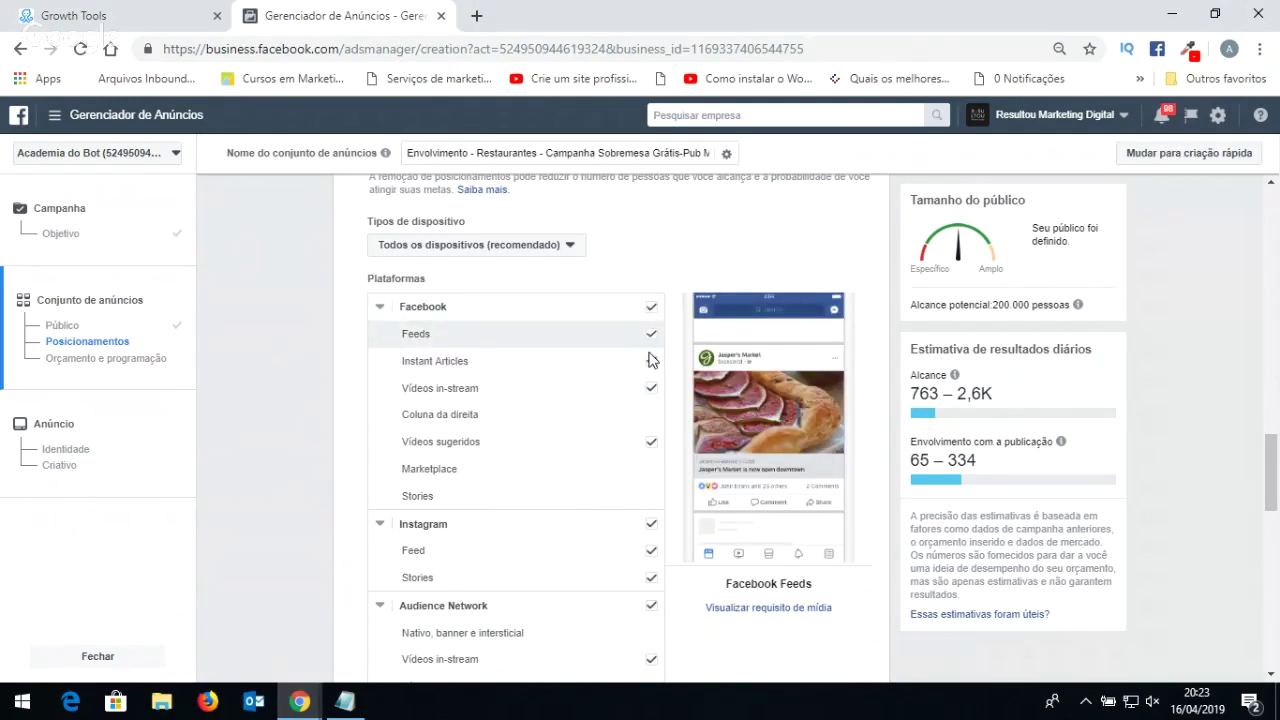
Uncheck Instant Articles, Vídeos in-stream, Vídeos sugeridos, Instagram and Audience Network Vídeos in-stream.
scroll(640, 440, down, 3)
scroll(642, 430, up, 3)
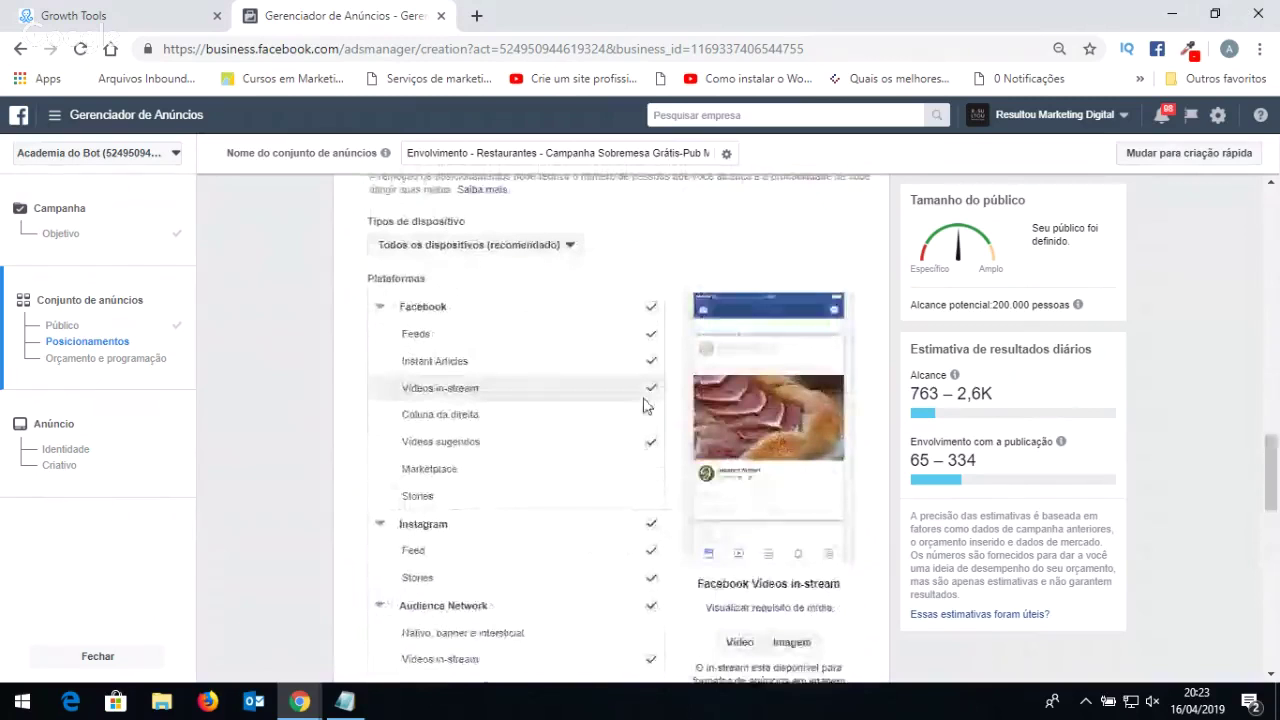
click(651, 364)
click(651, 390)
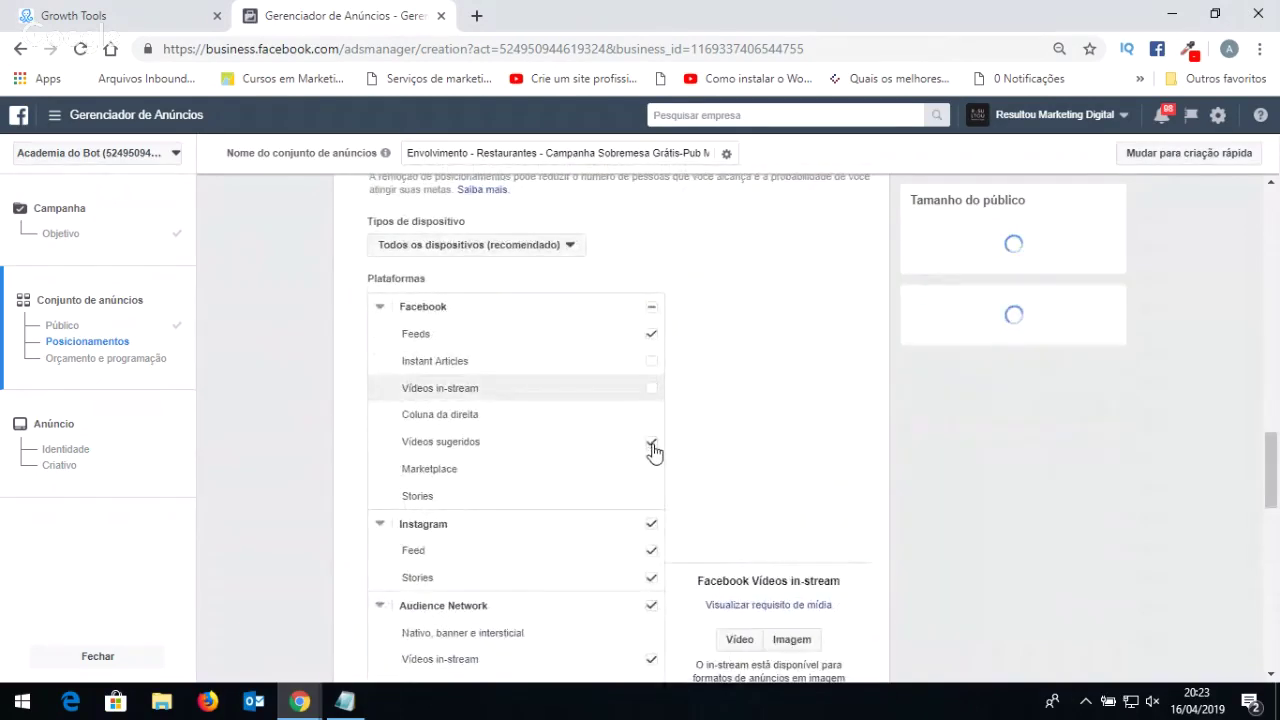
click(651, 444)
scroll(640, 458, down, 1)
click(651, 432)
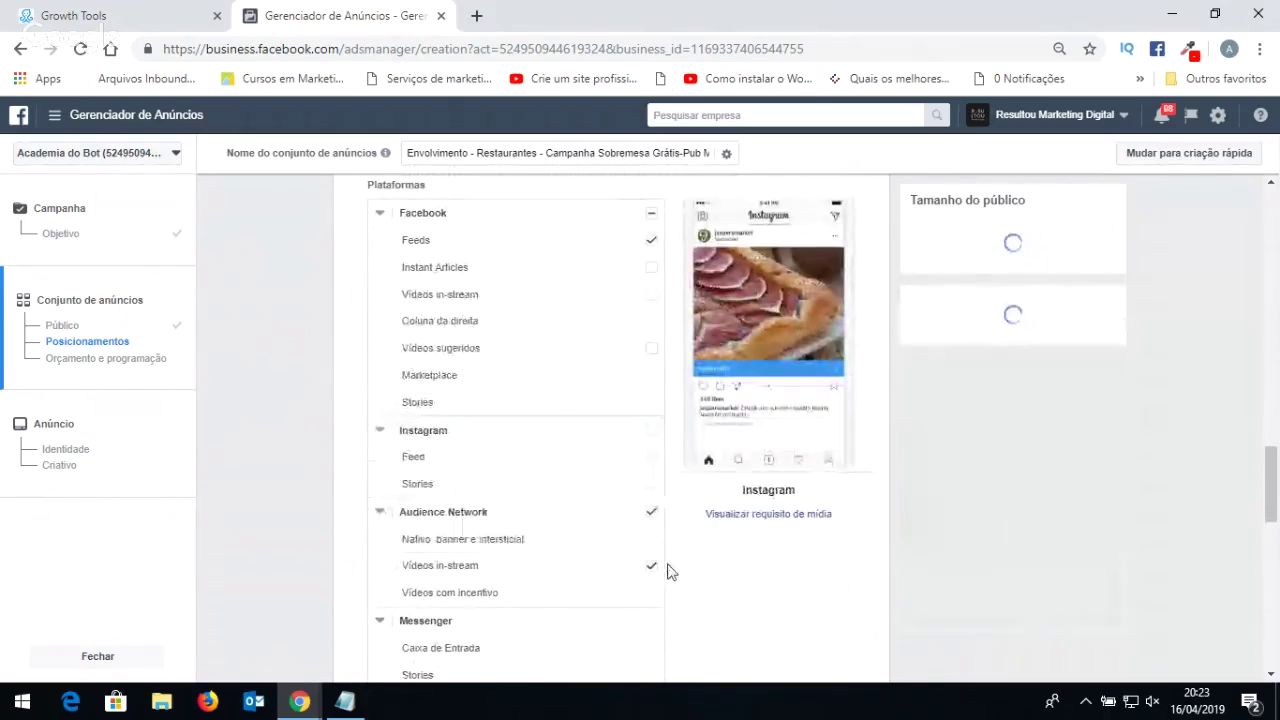
click(651, 566)
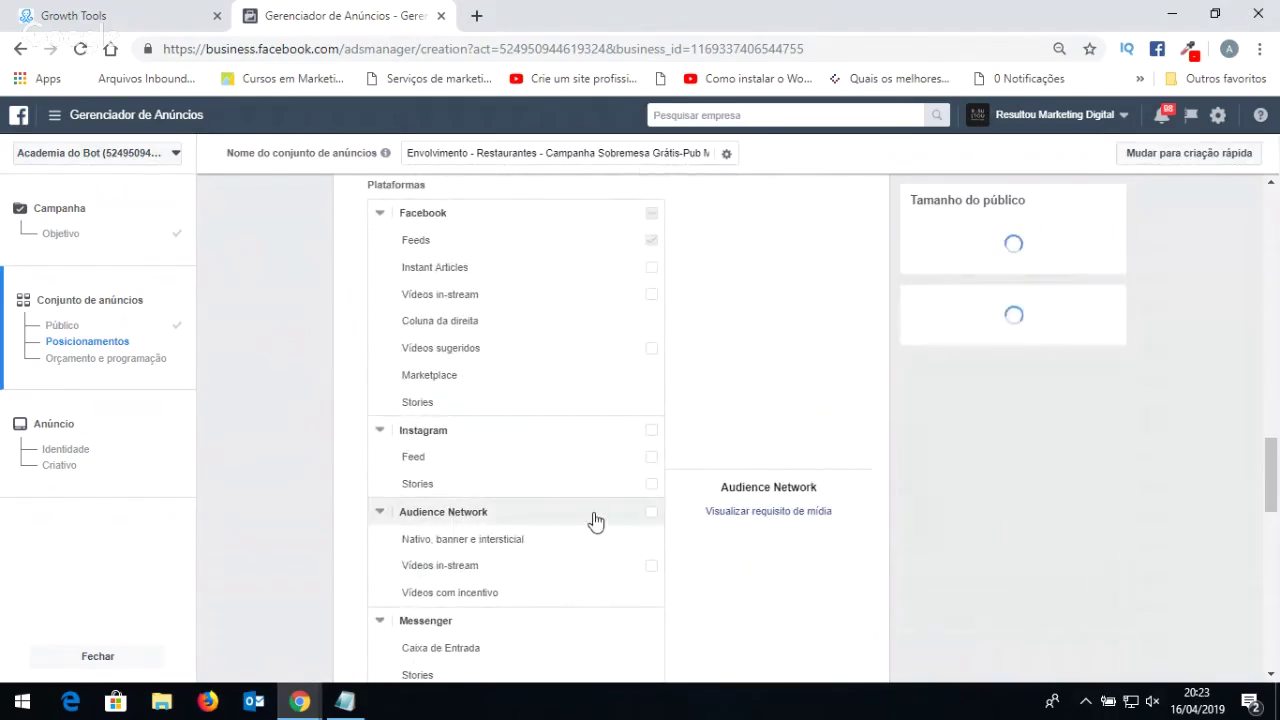
Scroll through the ad set settings to review the Facebook Feeds-only placements.
scroll(595, 517, down, 1)
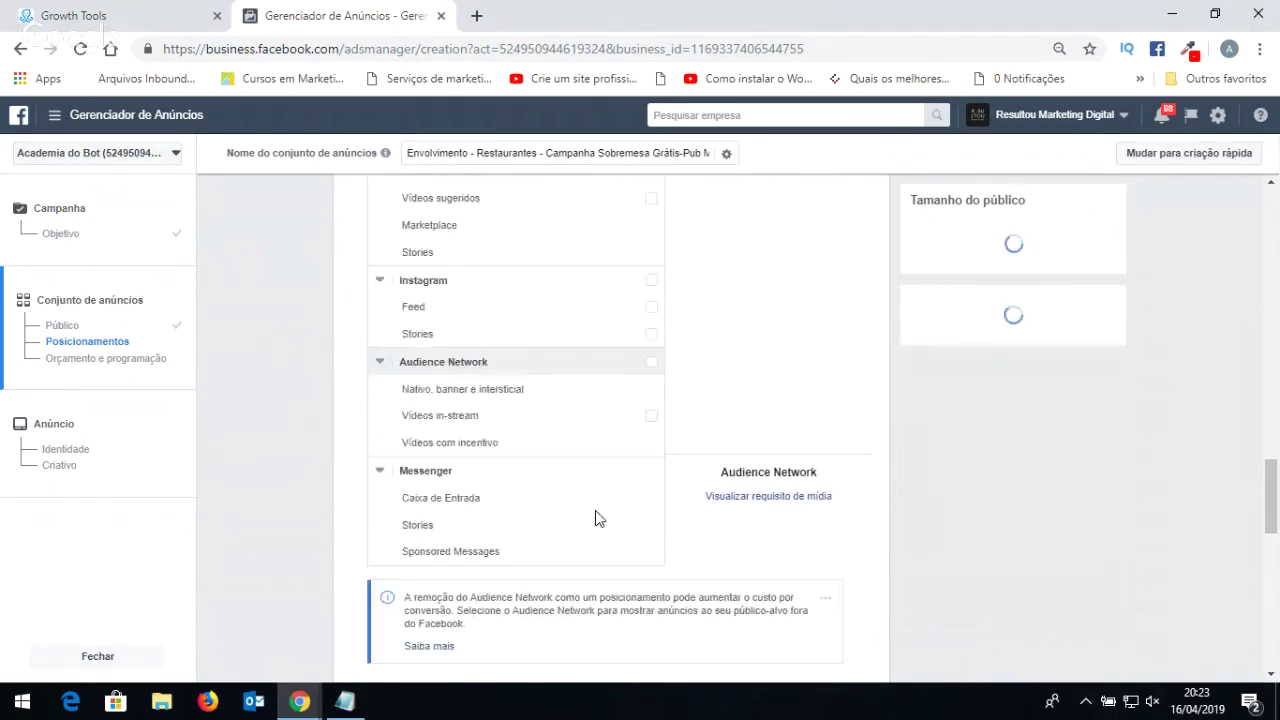
click(62, 325)
scroll(660, 390, down, 1)
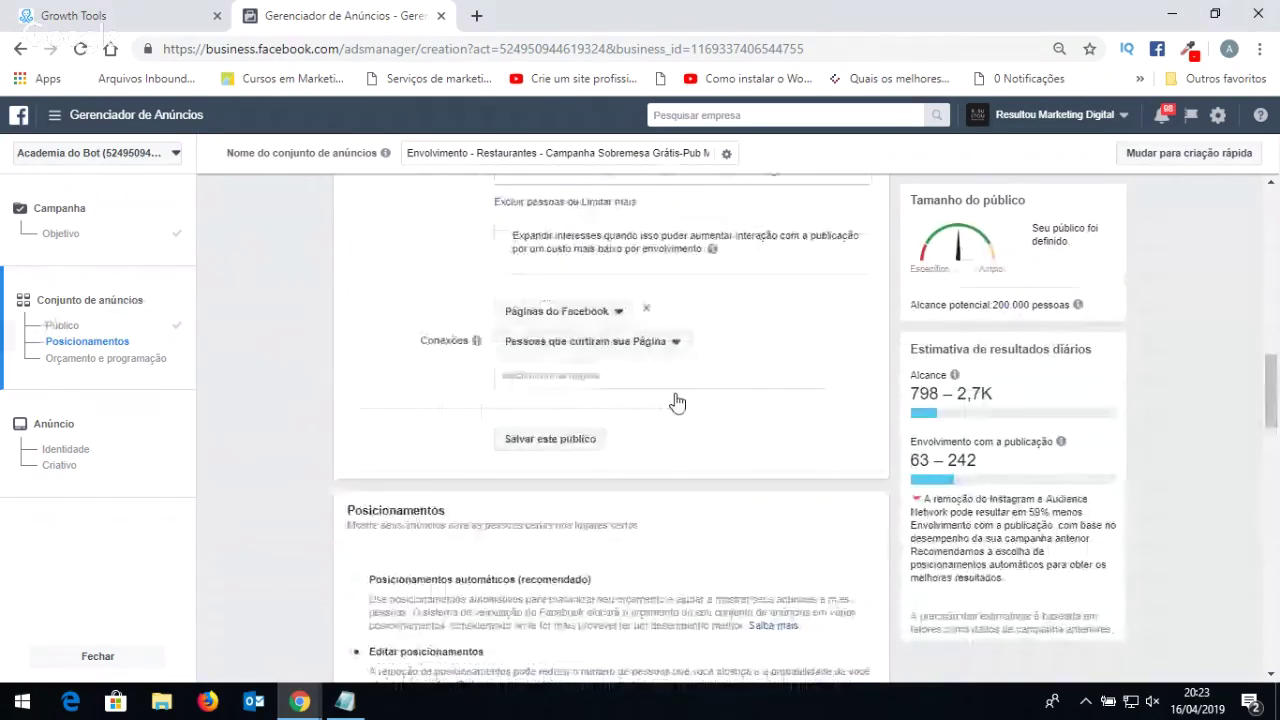
scroll(677, 402, down, 5)
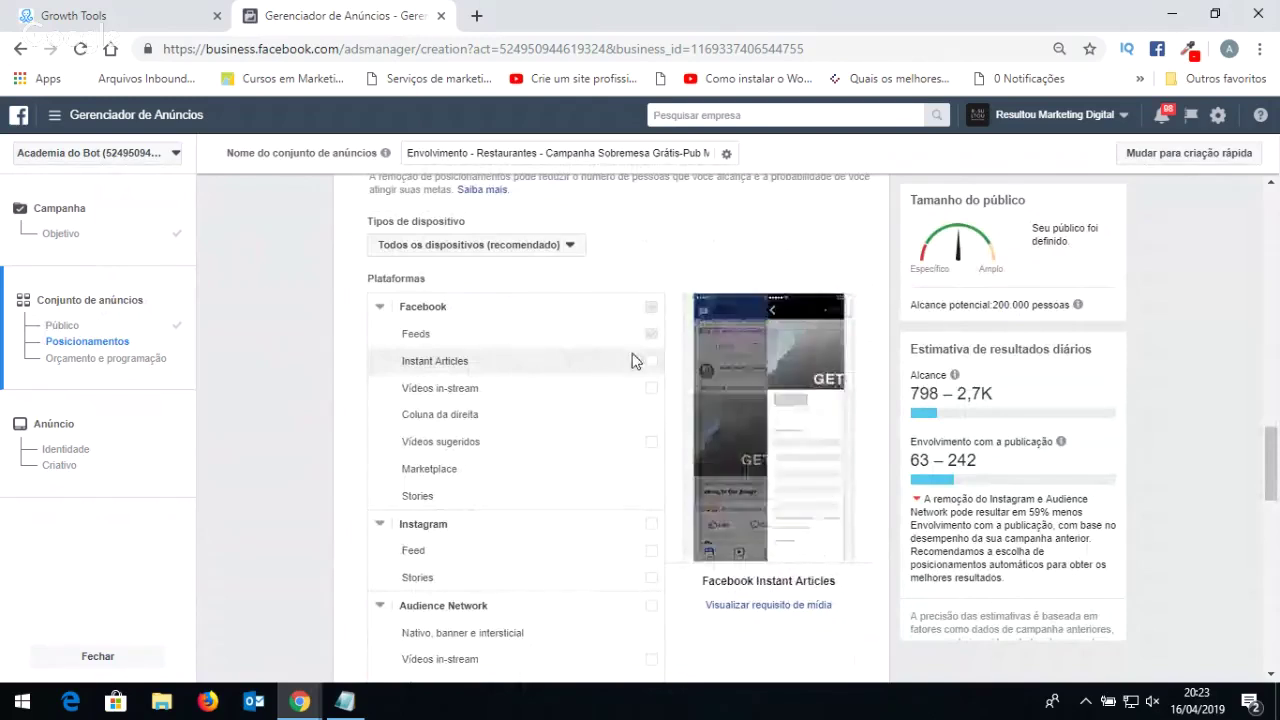
scroll(670, 382, up, 3)
scroll(670, 382, up, 10)
scroll(694, 380, up, 4)
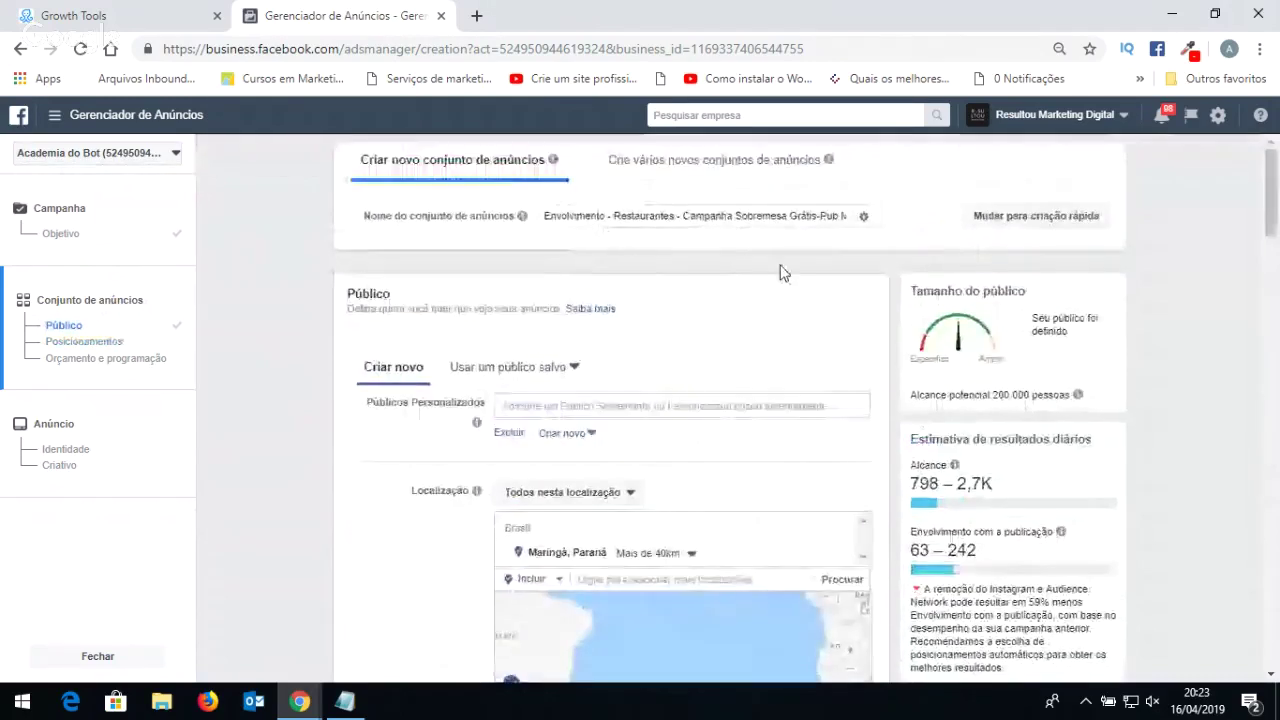
Append '- Feed Facebook' to the ad set name.
drag(828, 222, 914, 214)
click(917, 219)
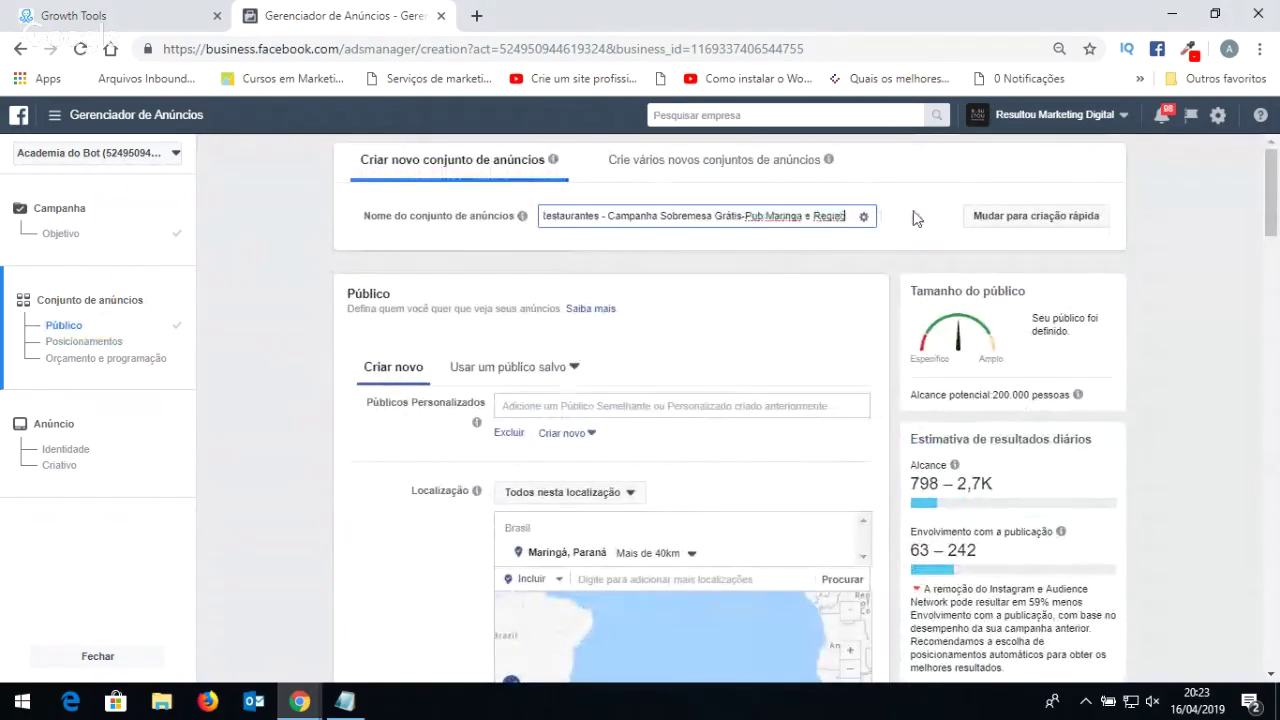
text(- Feed)
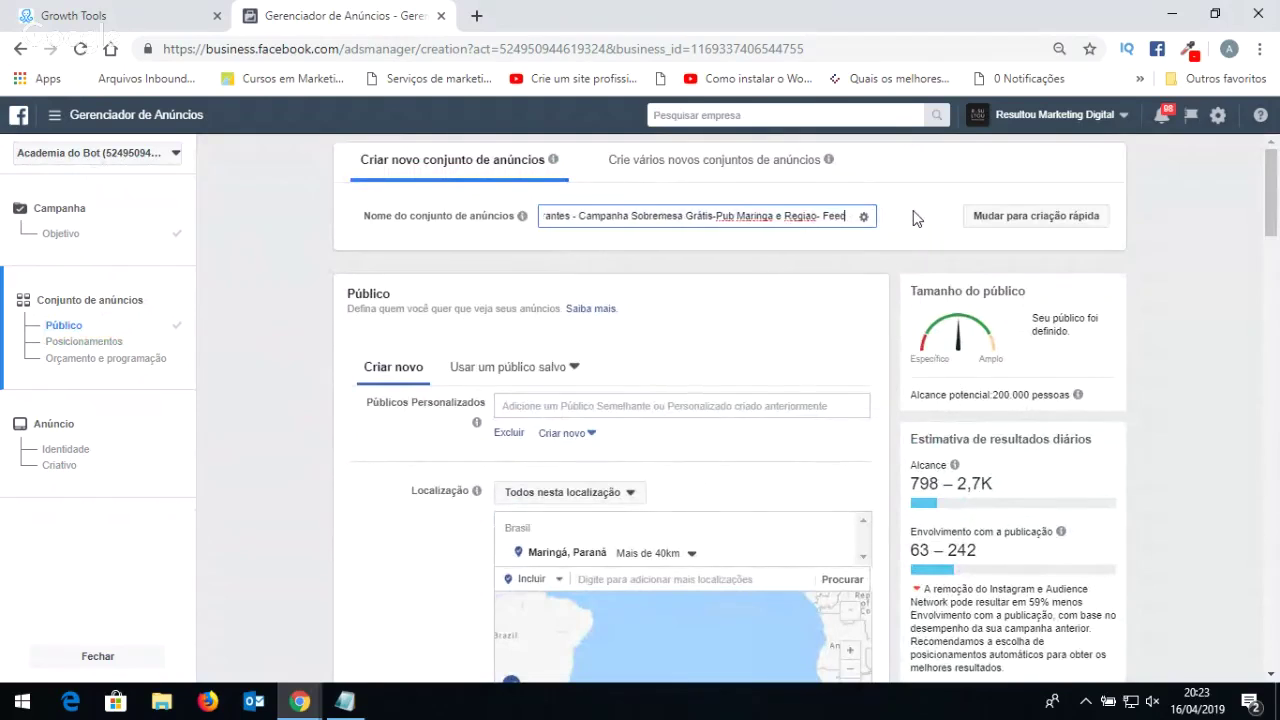
text( Facebook)
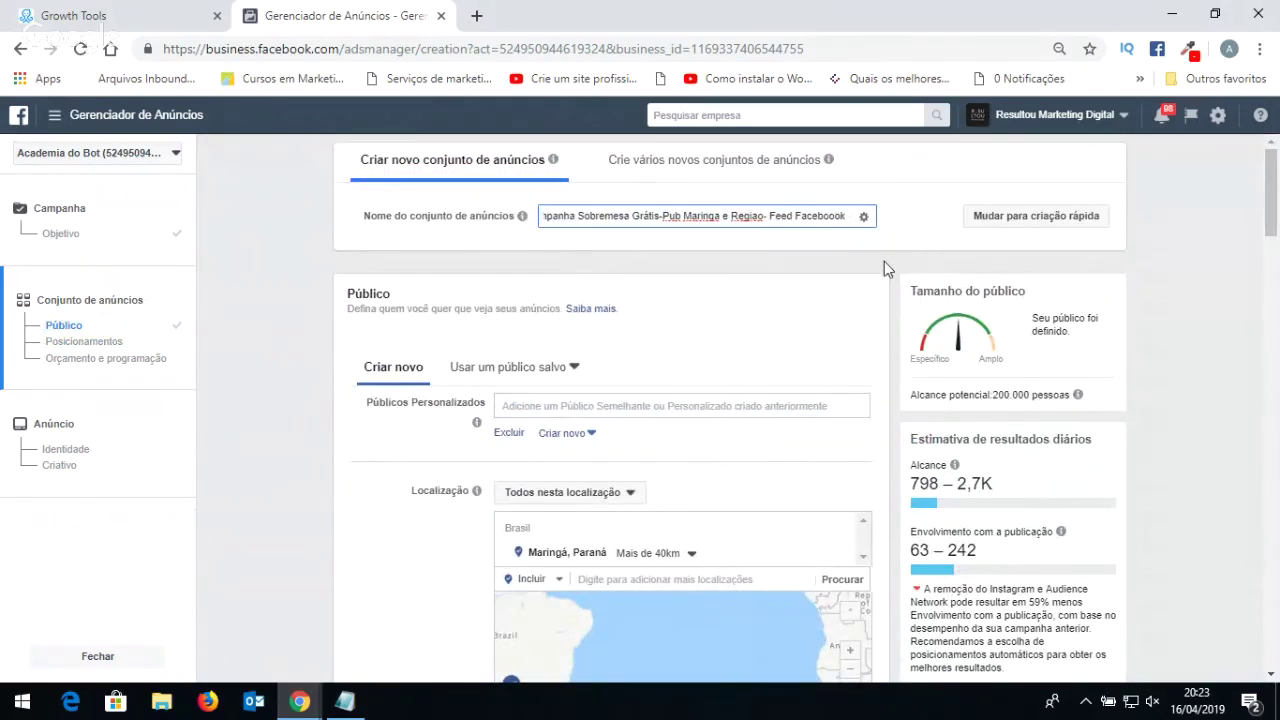
scroll(708, 327, down, 2)
scroll(700, 340, down, 10)
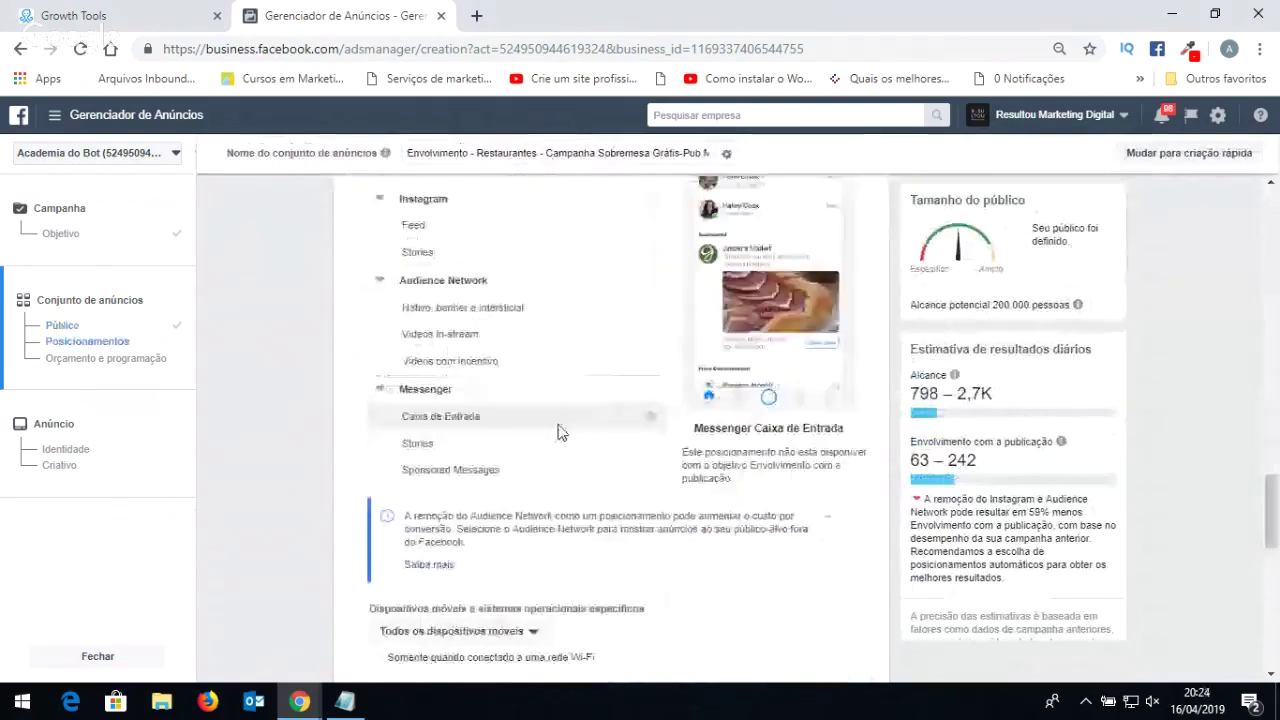
scroll(558, 432, up, 3)
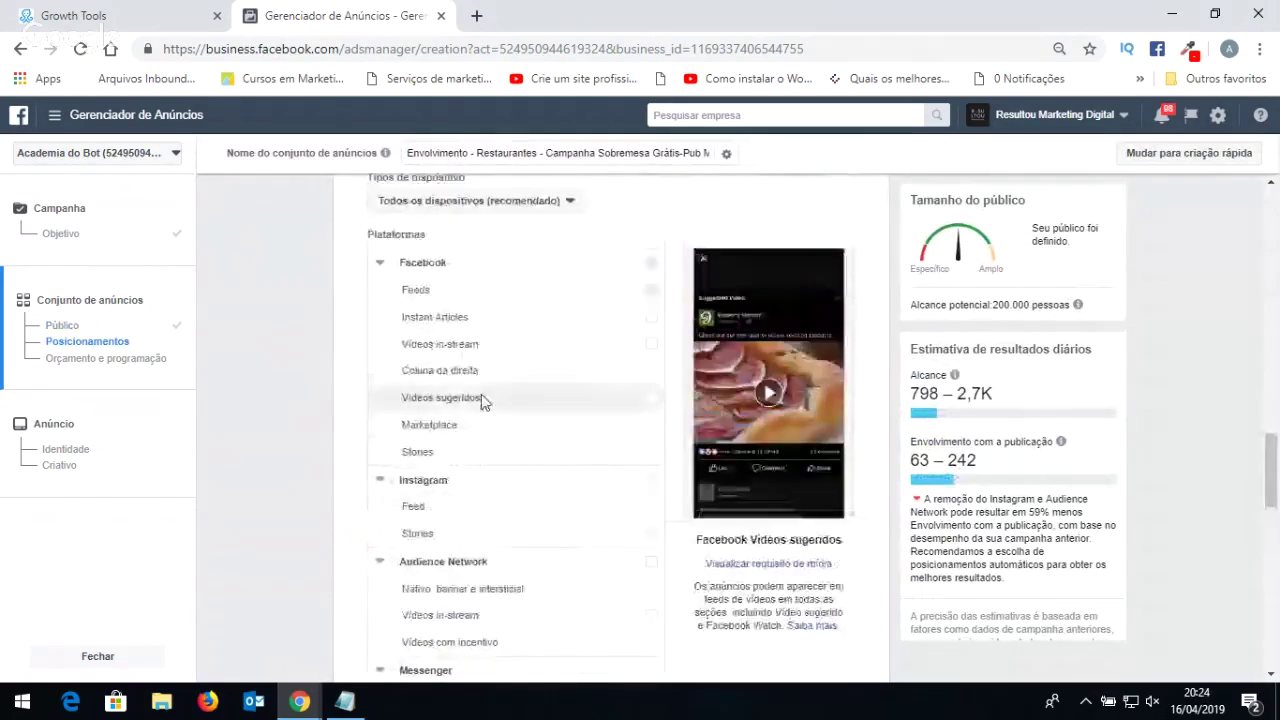
Uncheck Instagram Feed so only Facebook Feeds remain, then scroll to the device options.
click(651, 510)
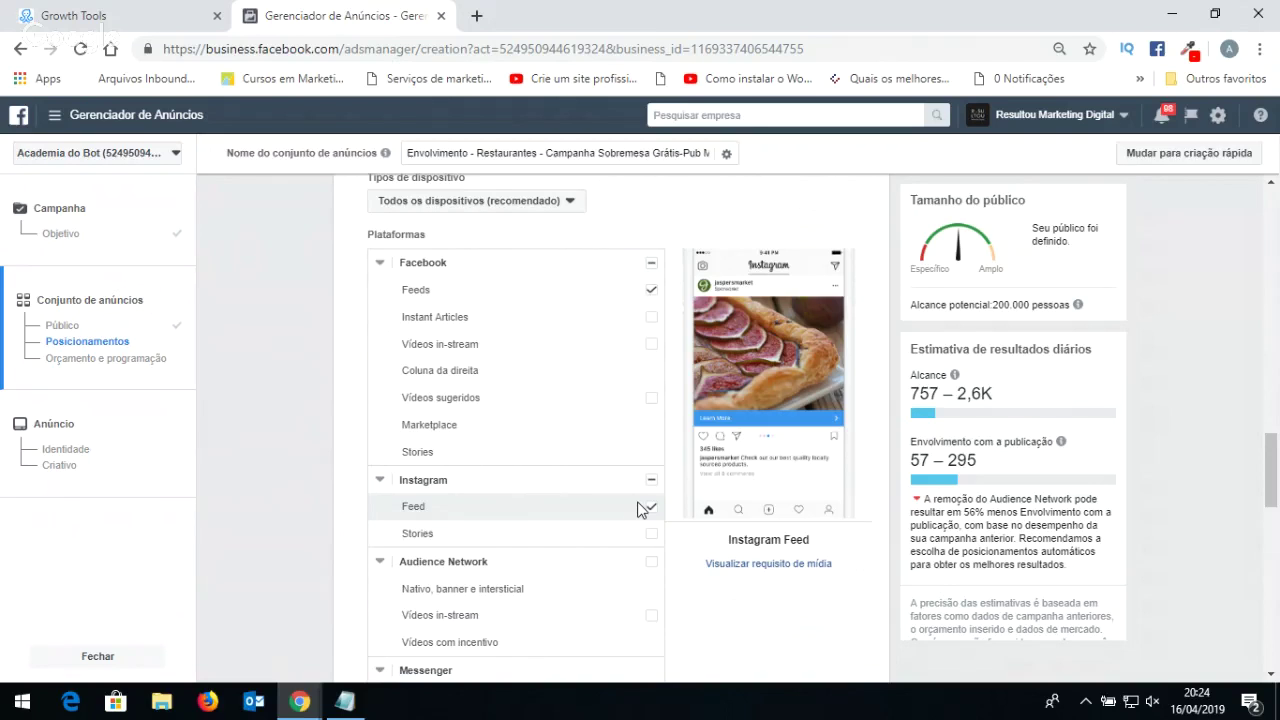
click(652, 510)
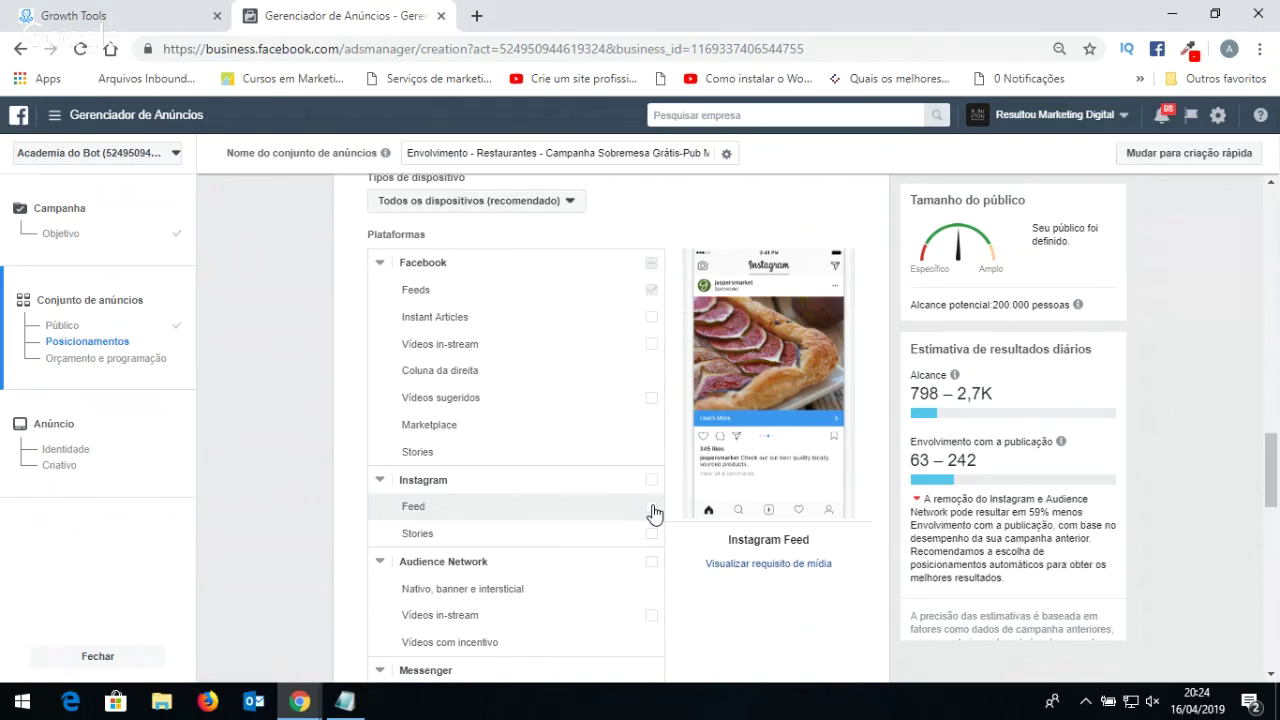
scroll(630, 515, down, 1)
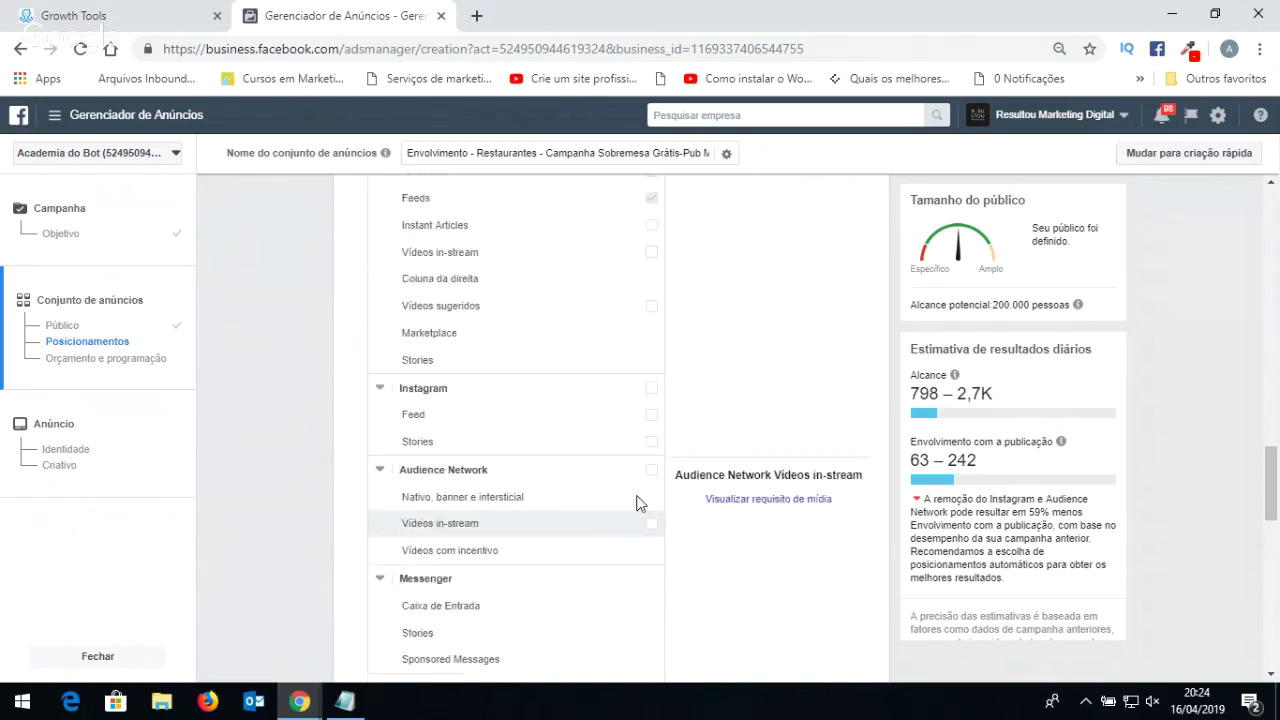
scroll(670, 393, up, 1)
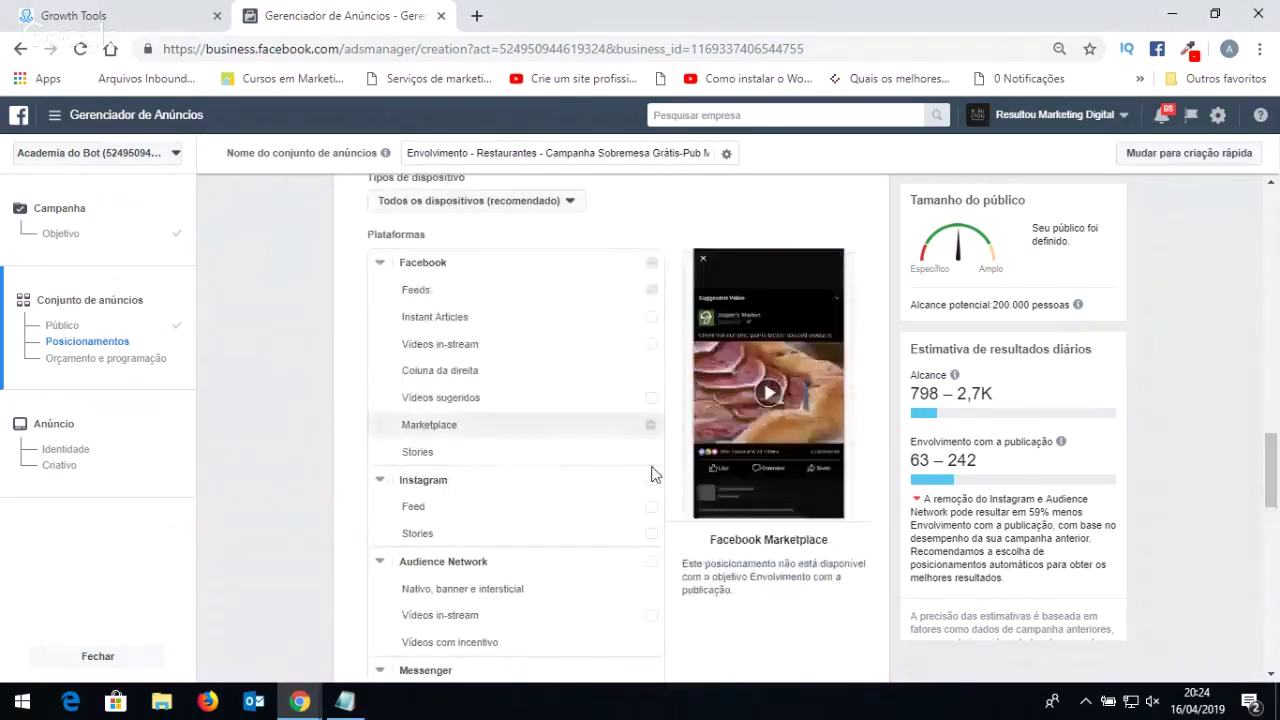
scroll(641, 487, down, 3)
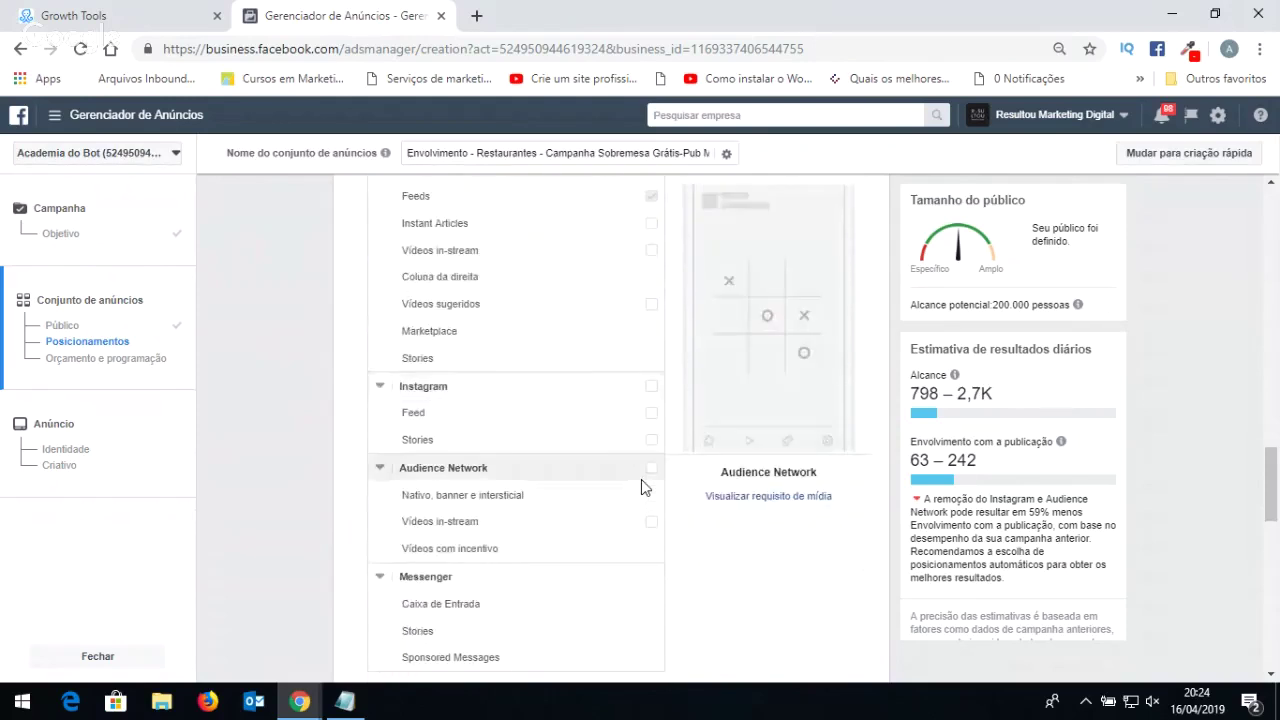
scroll(641, 487, down, 1)
scroll(594, 349, up, 1)
scroll(586, 409, down, 2)
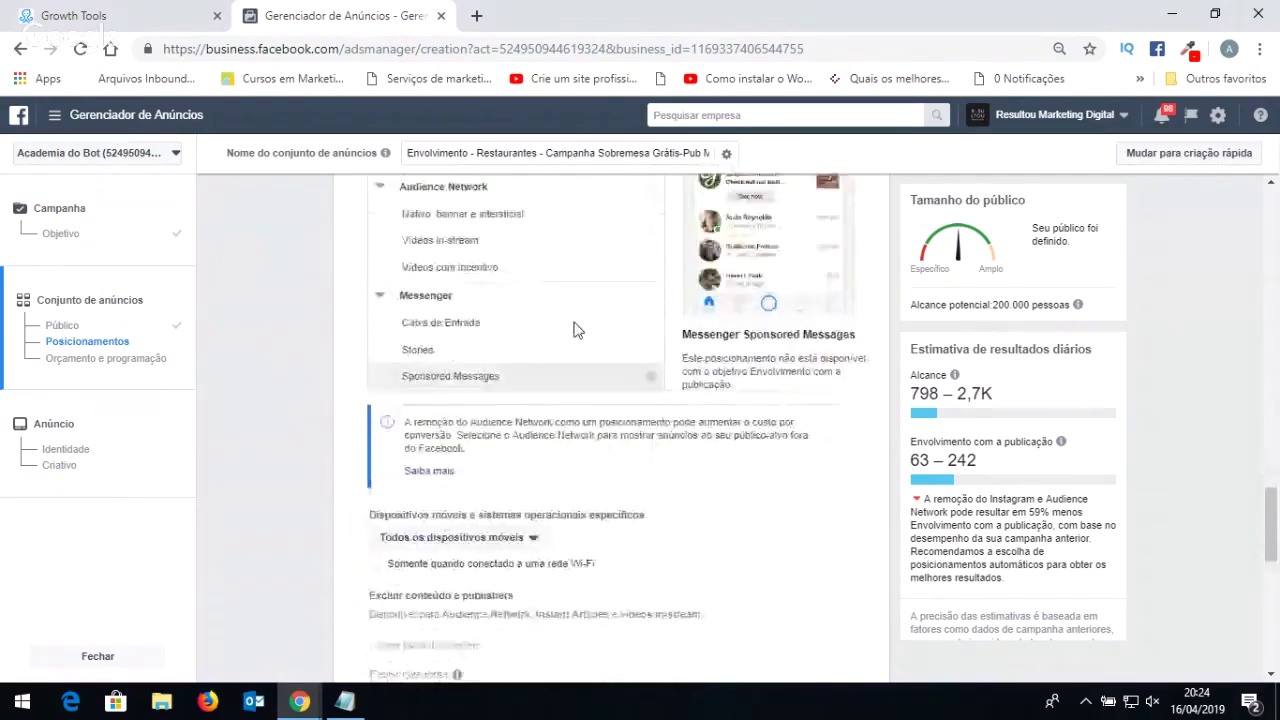
scroll(589, 360, down, 1)
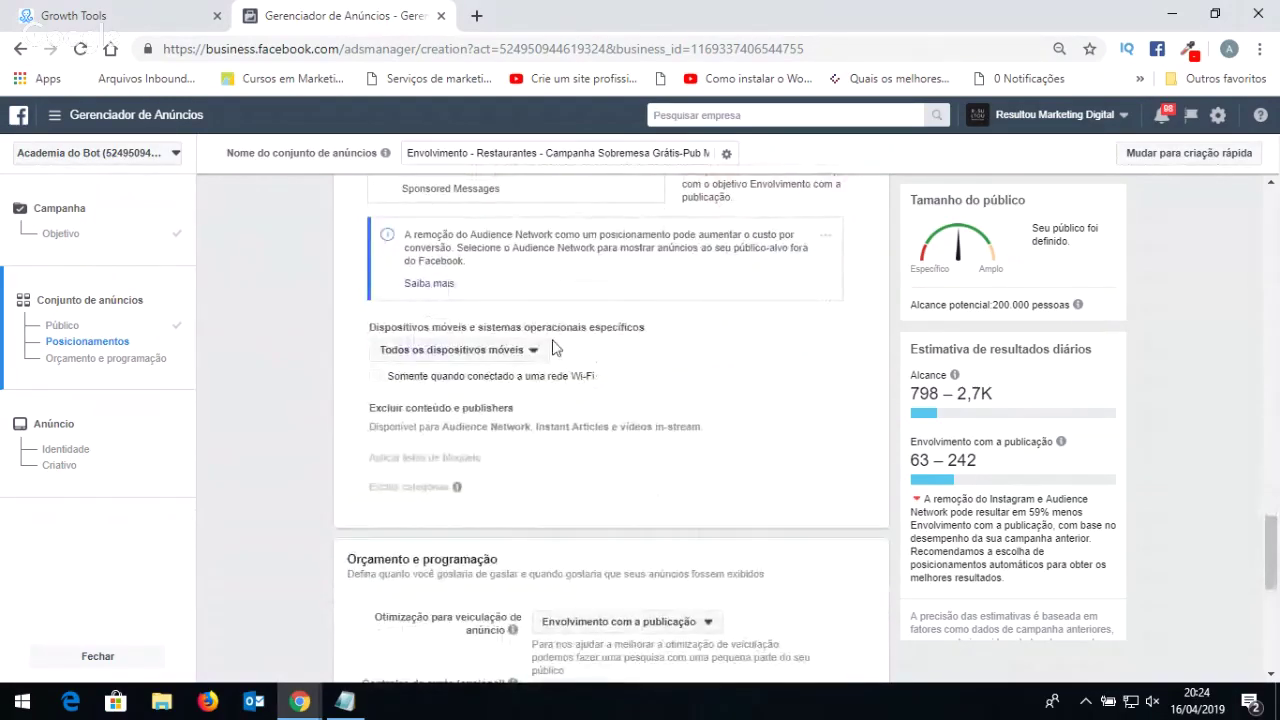
click(517, 349)
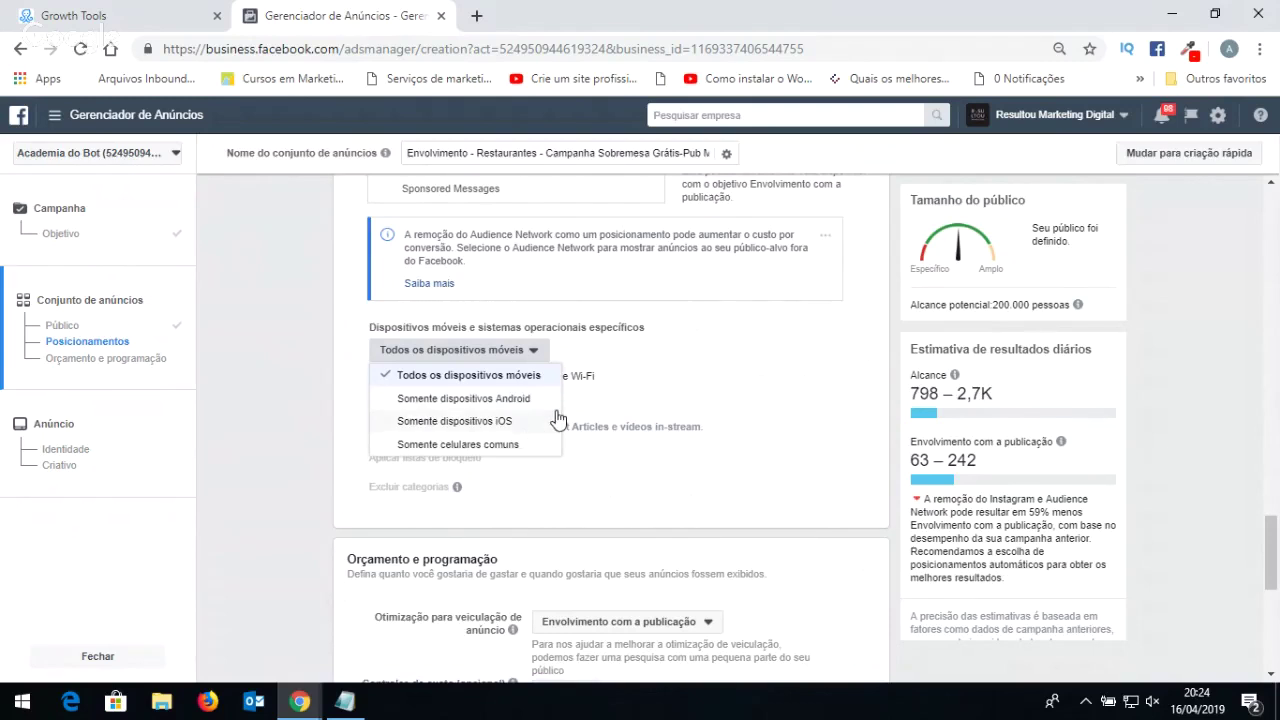
click(826, 380)
scroll(549, 398, down, 1)
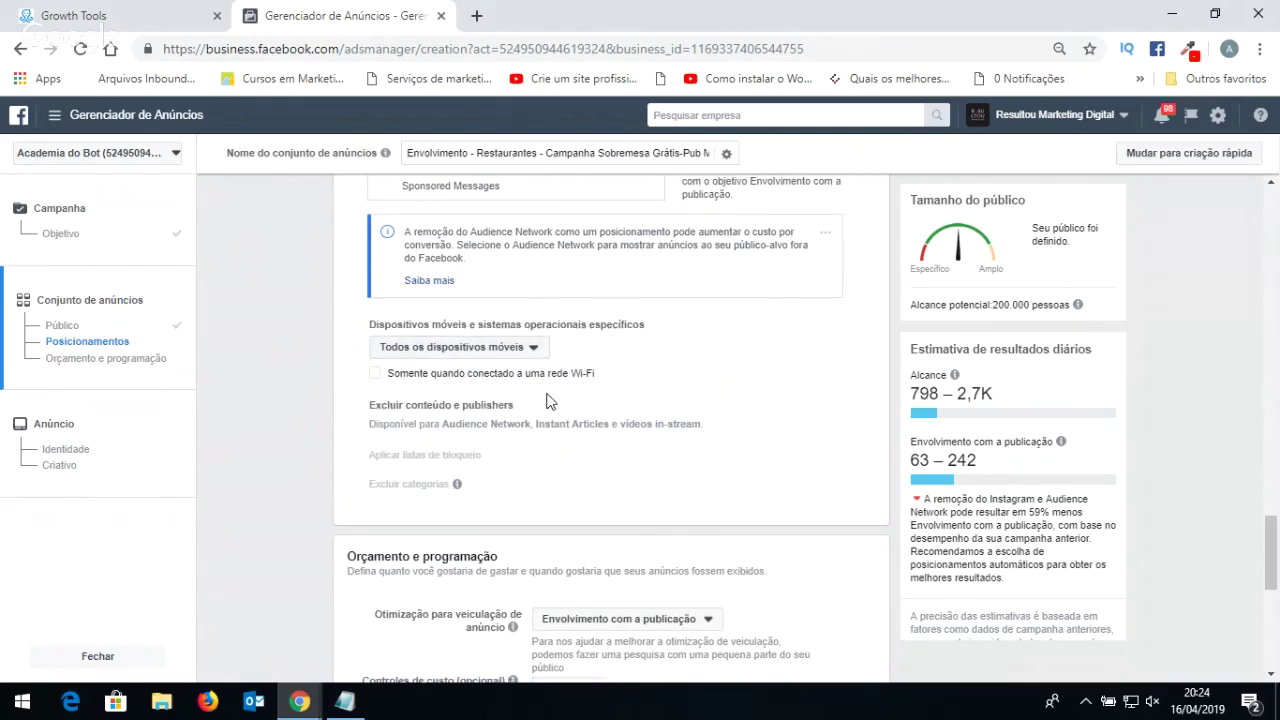
scroll(549, 398, down, 1)
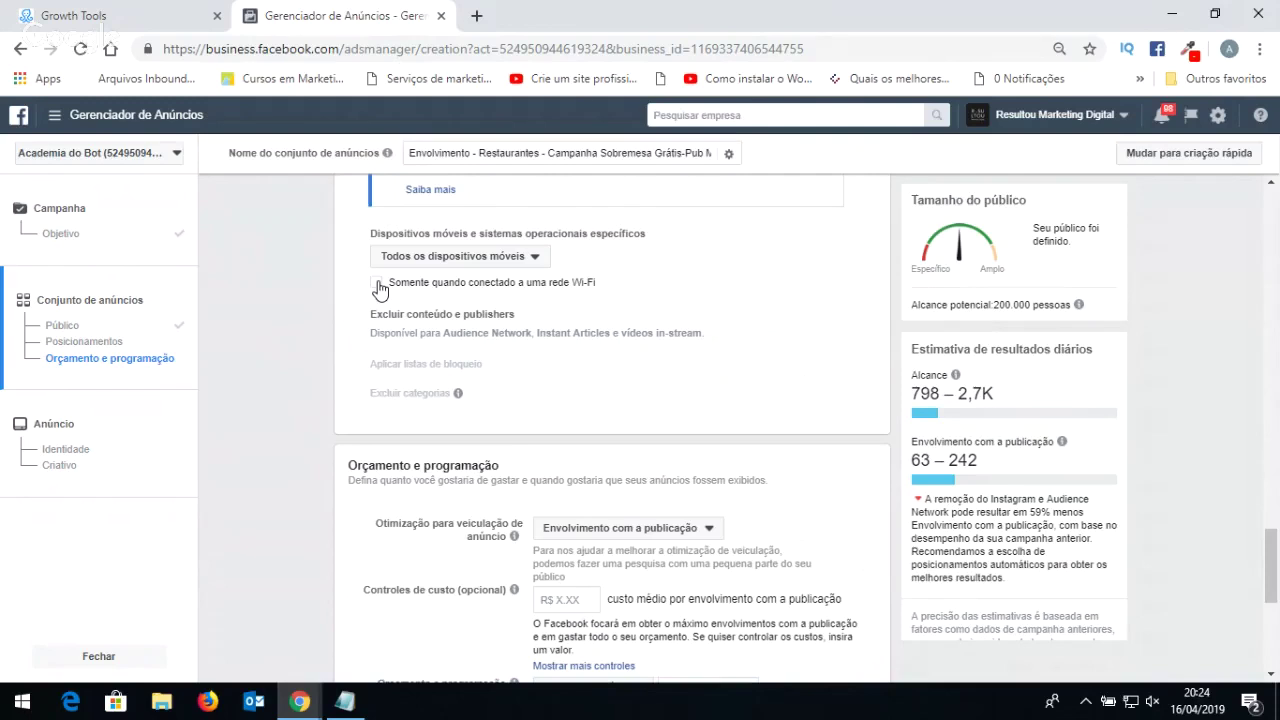
scroll(519, 397, down, 3)
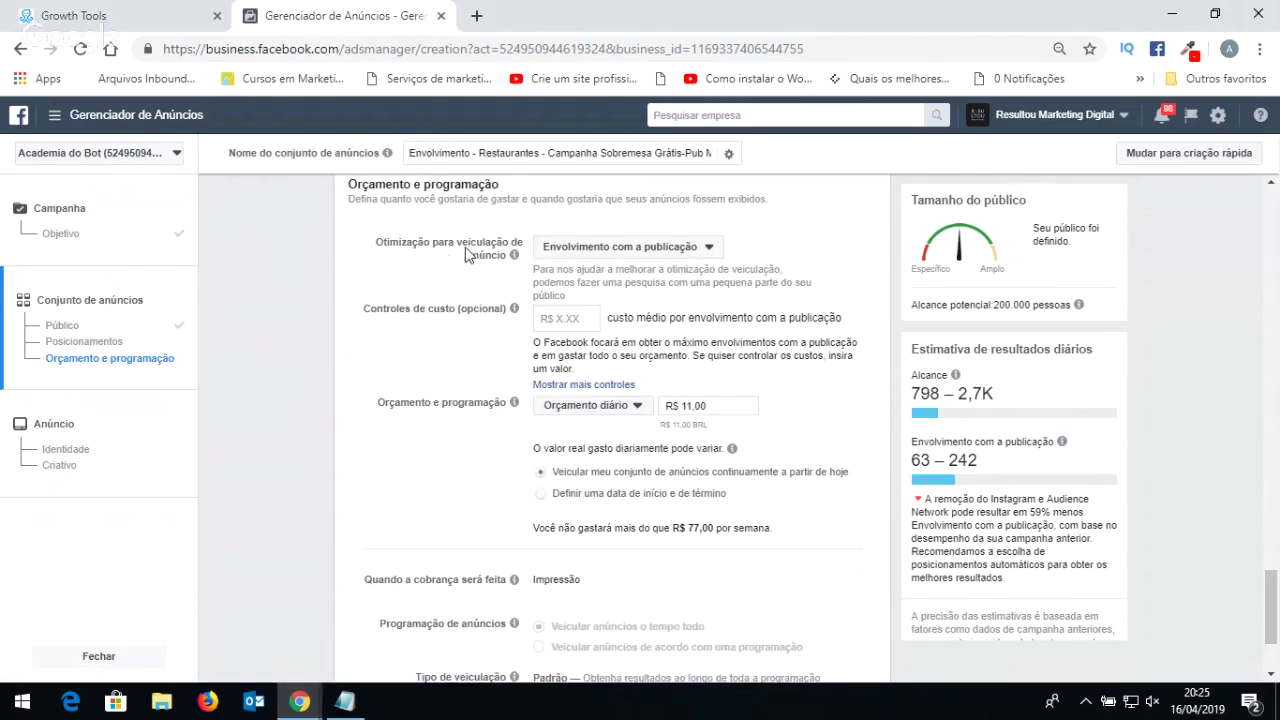
Keep post engagement optimization and try a R$ 5,00 daily, then R$ 50 lifetime budget.
click(598, 248)
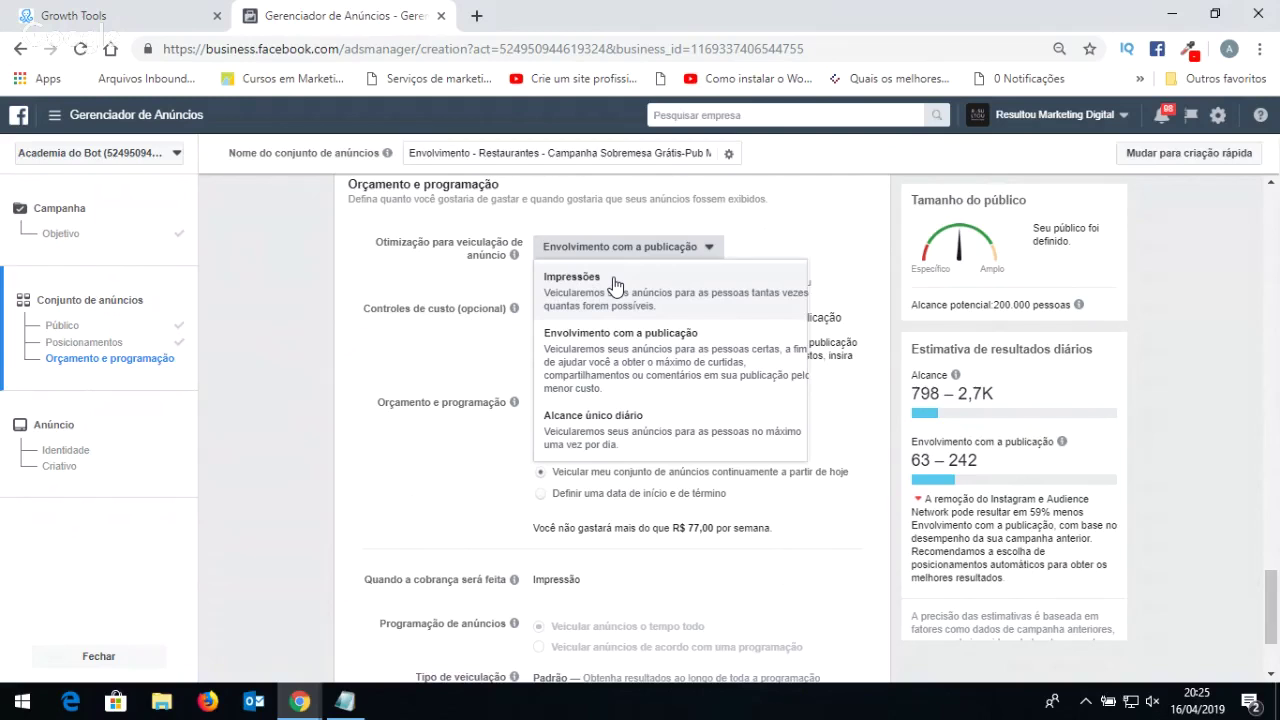
click(857, 245)
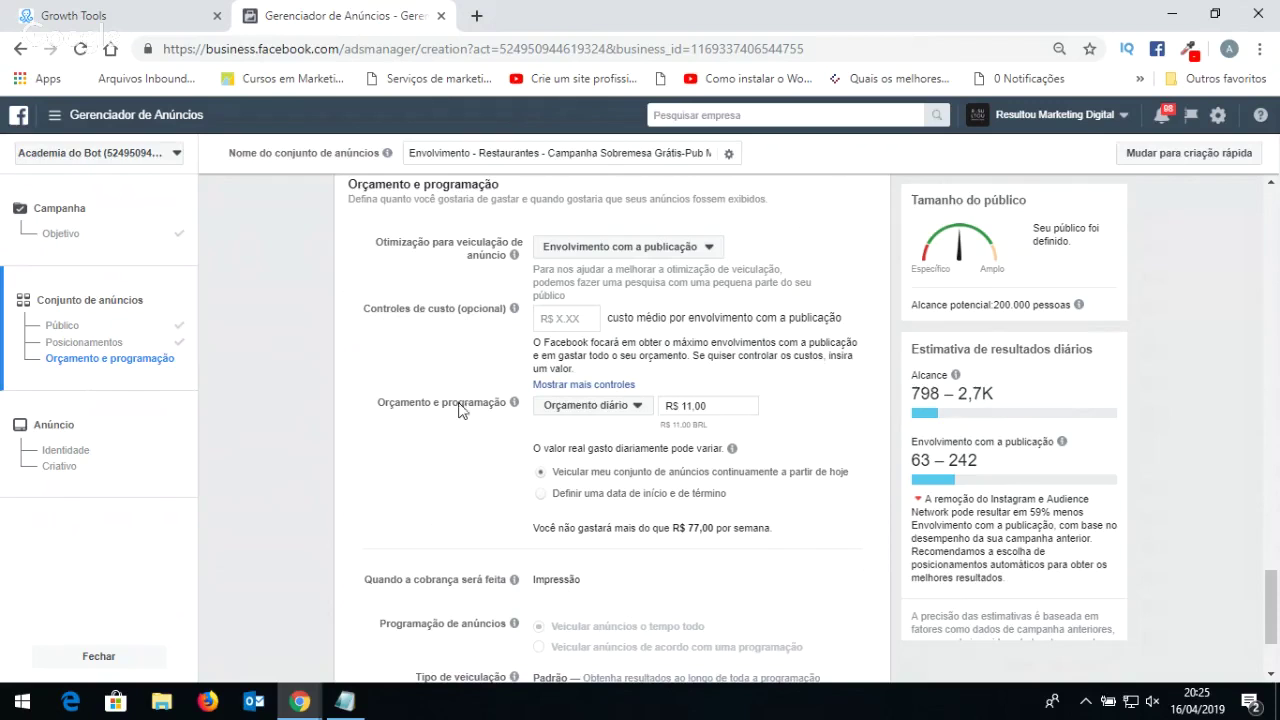
click(566, 412)
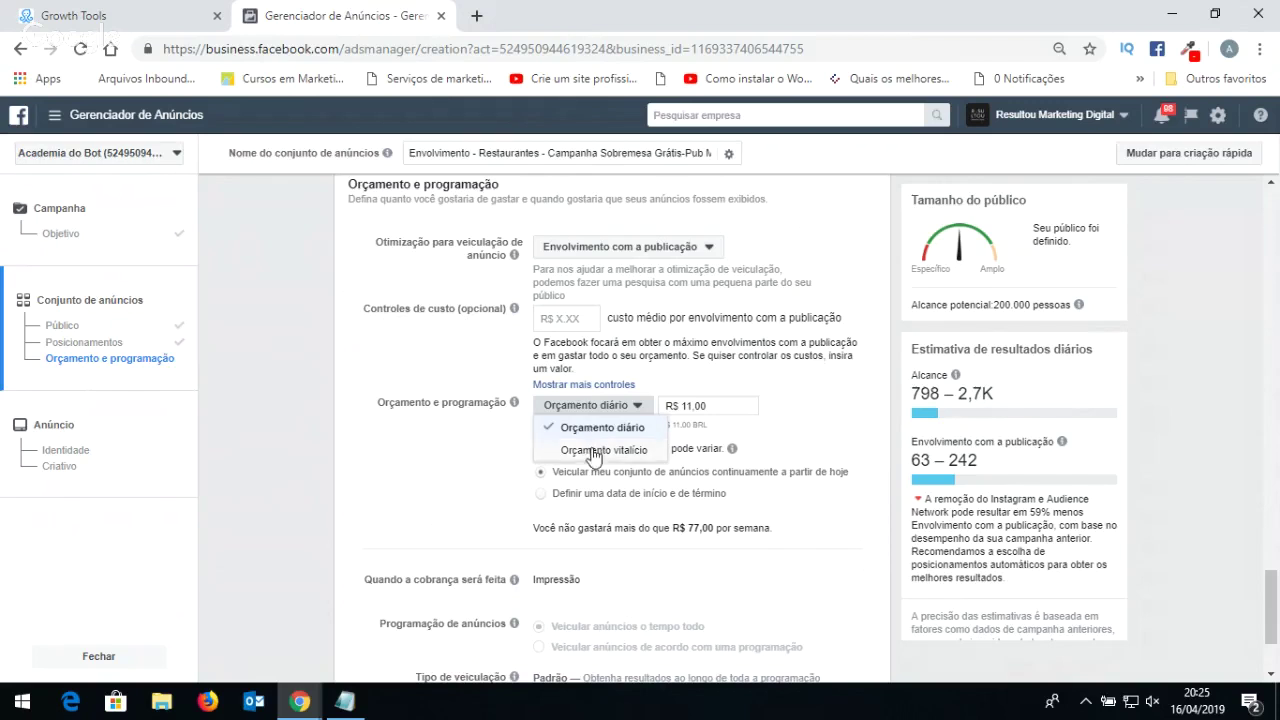
click(722, 404)
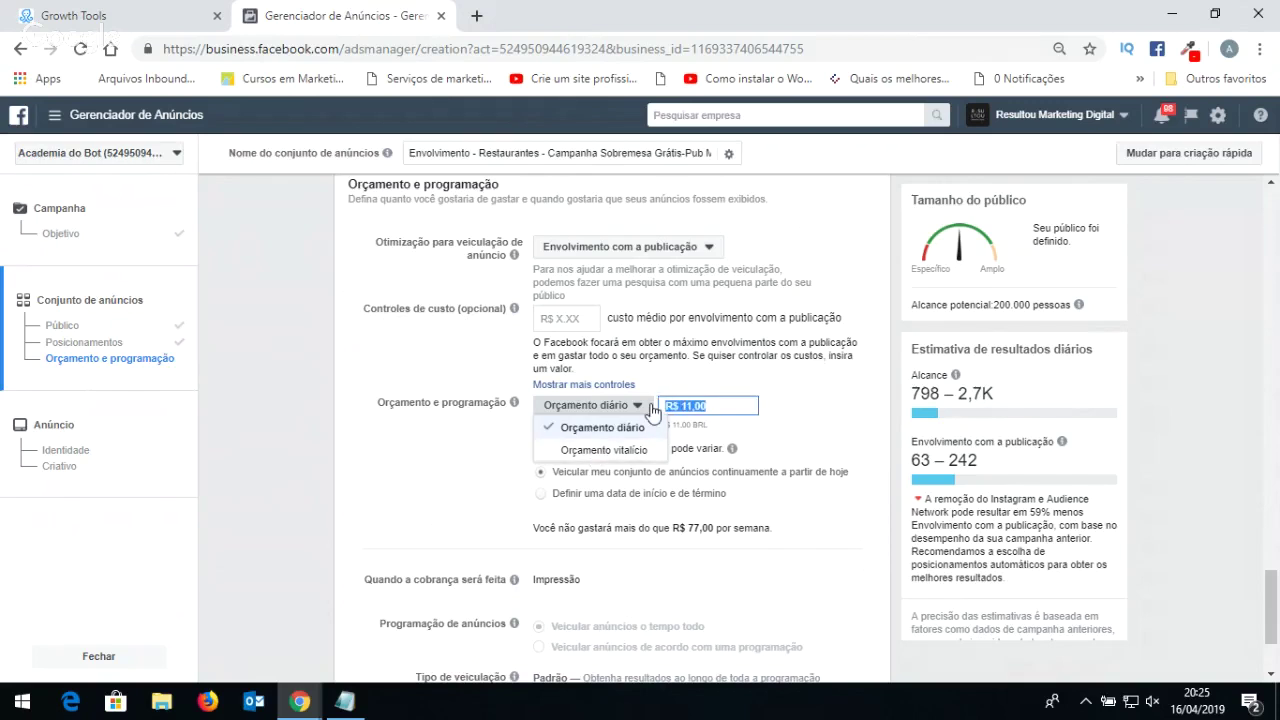
text(5)
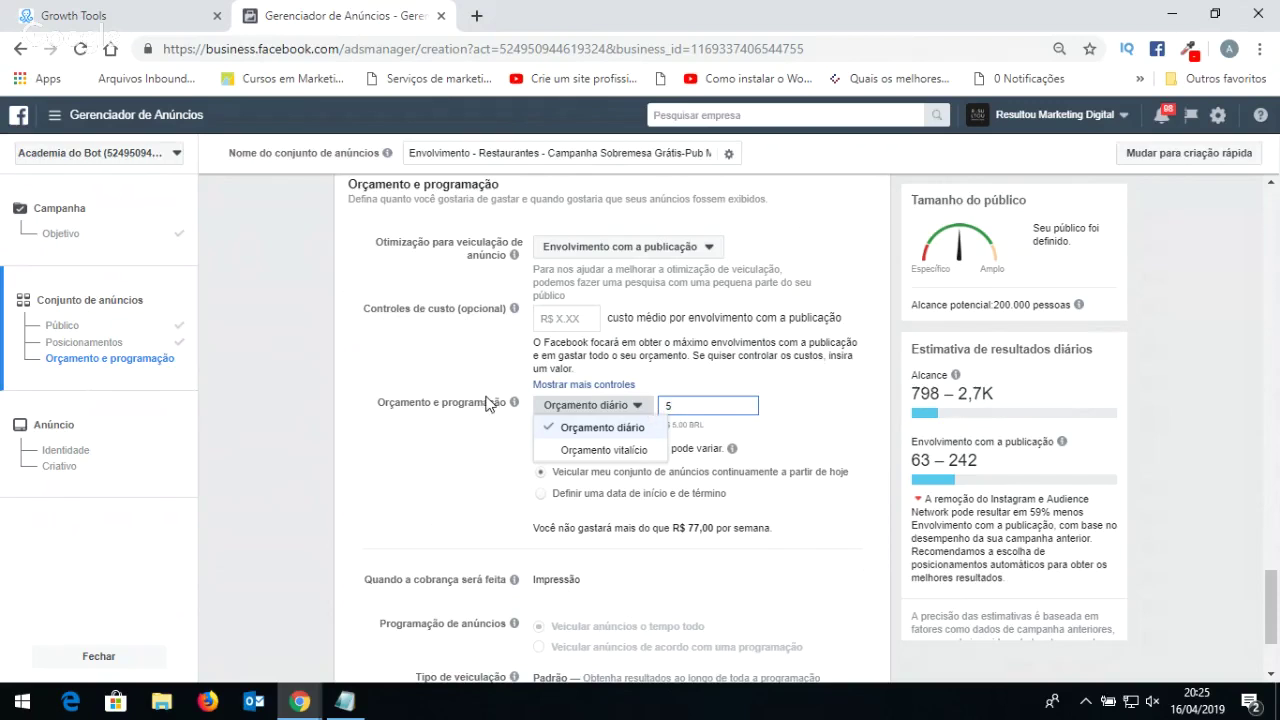
click(487, 402)
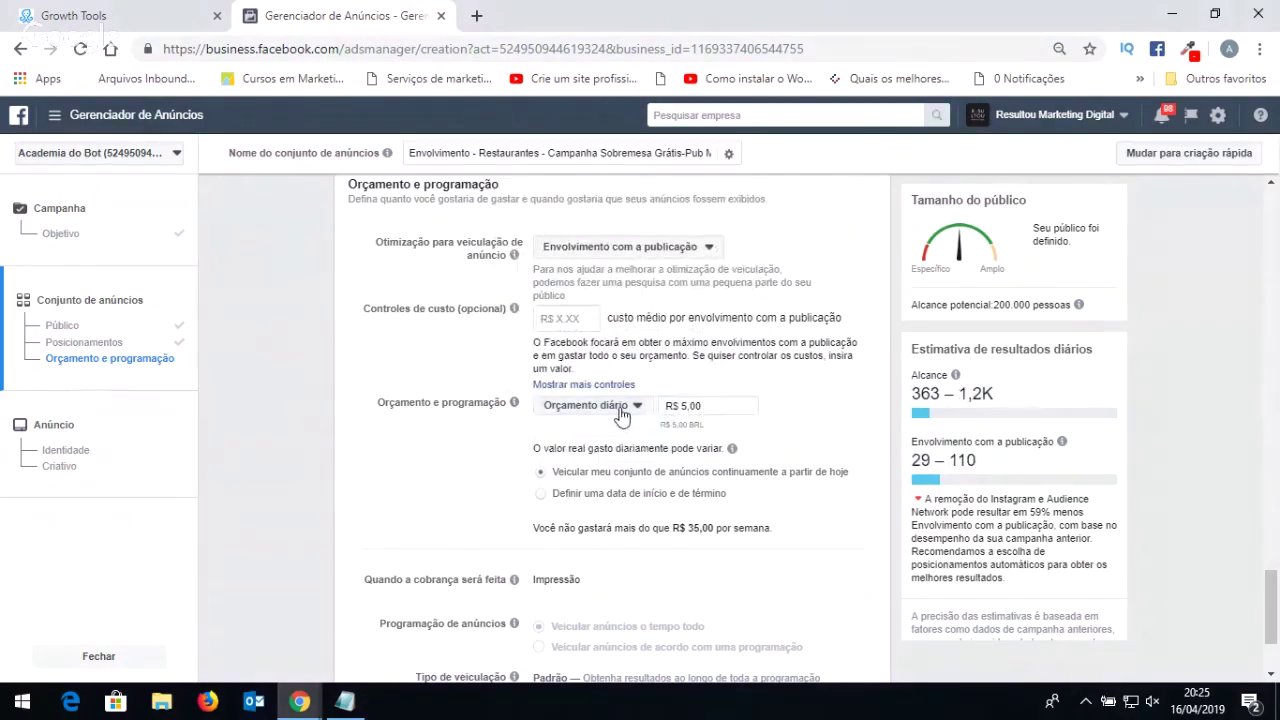
click(620, 413)
click(622, 451)
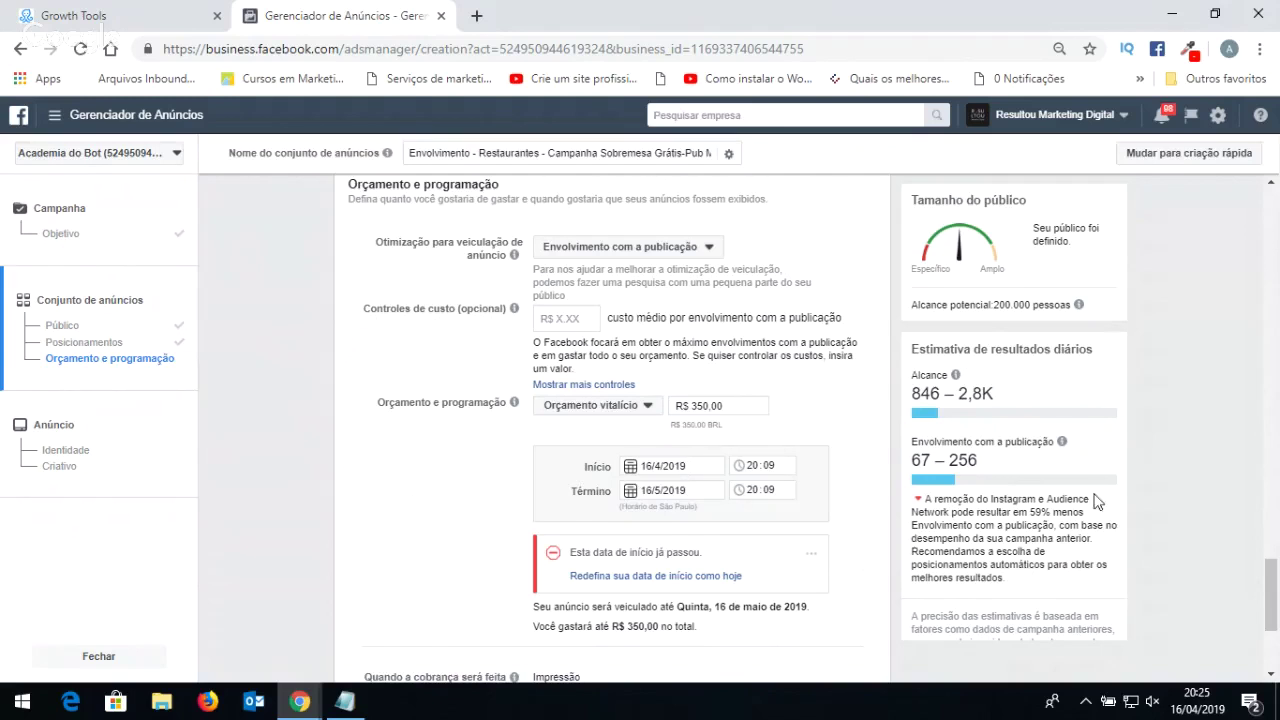
drag(720, 405, 645, 405)
text(50)
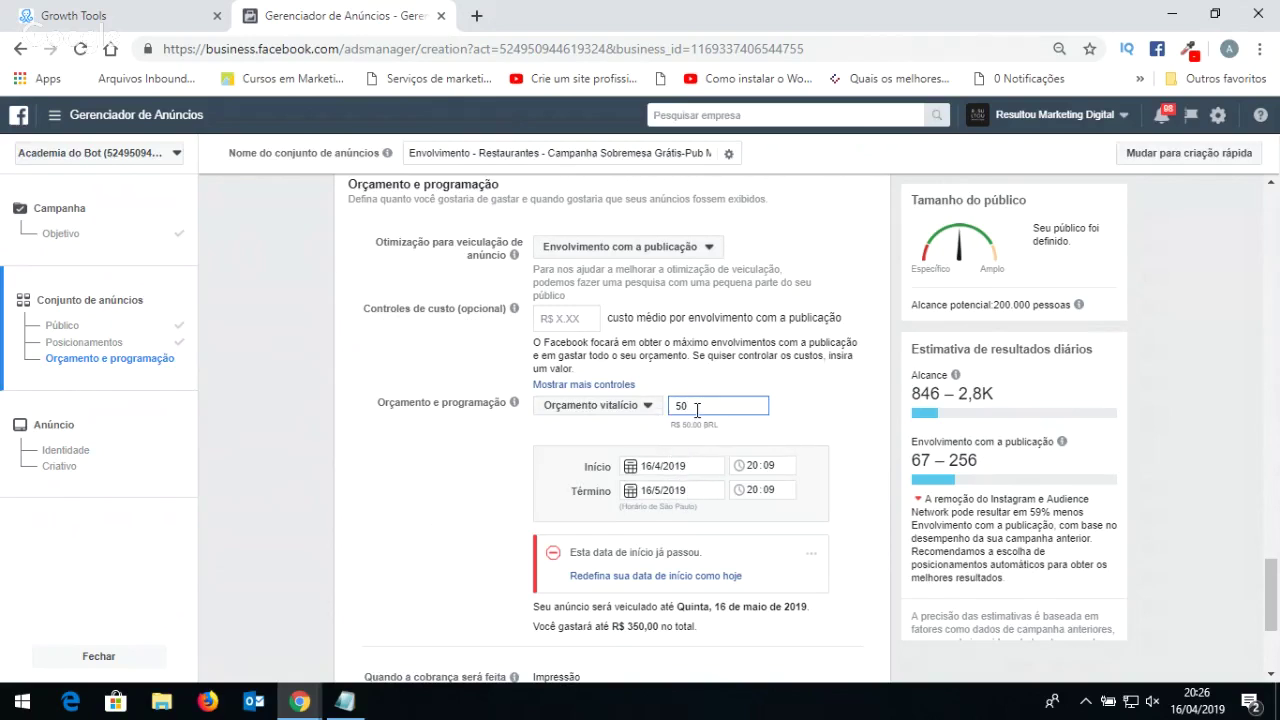
Switch back to a daily budget of R$ 10,00.
click(638, 410)
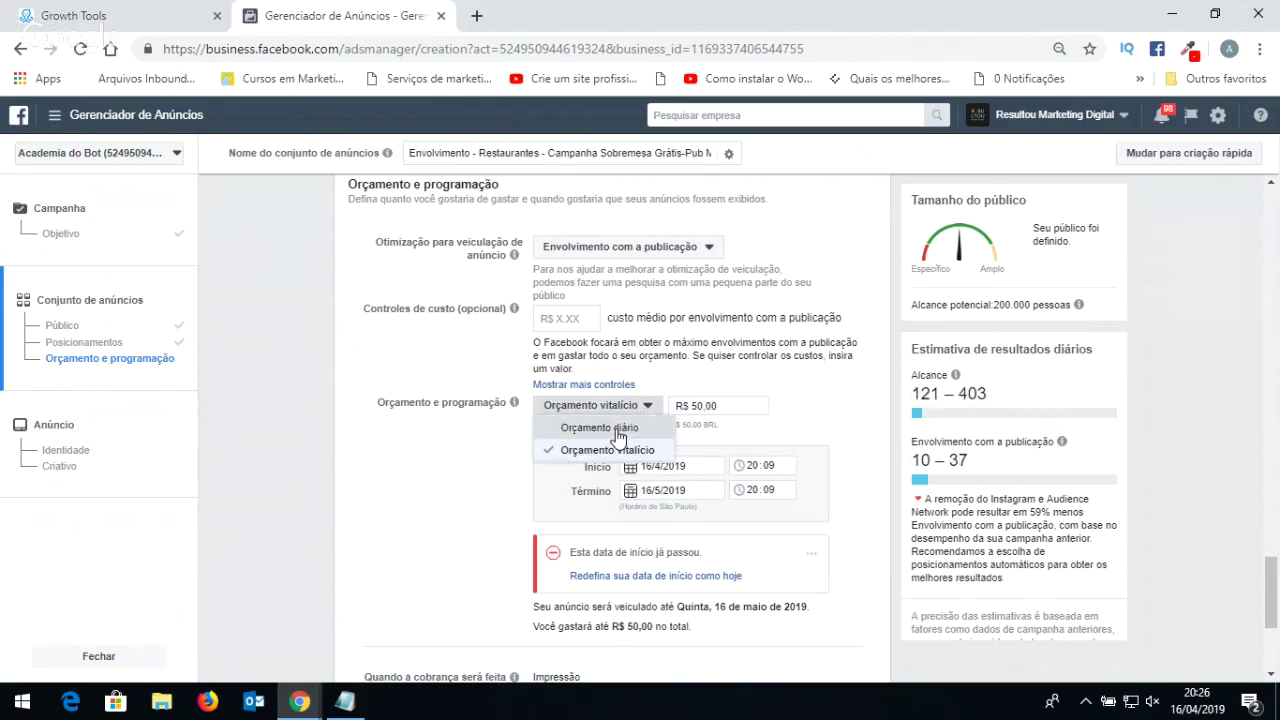
click(619, 429)
text(10)
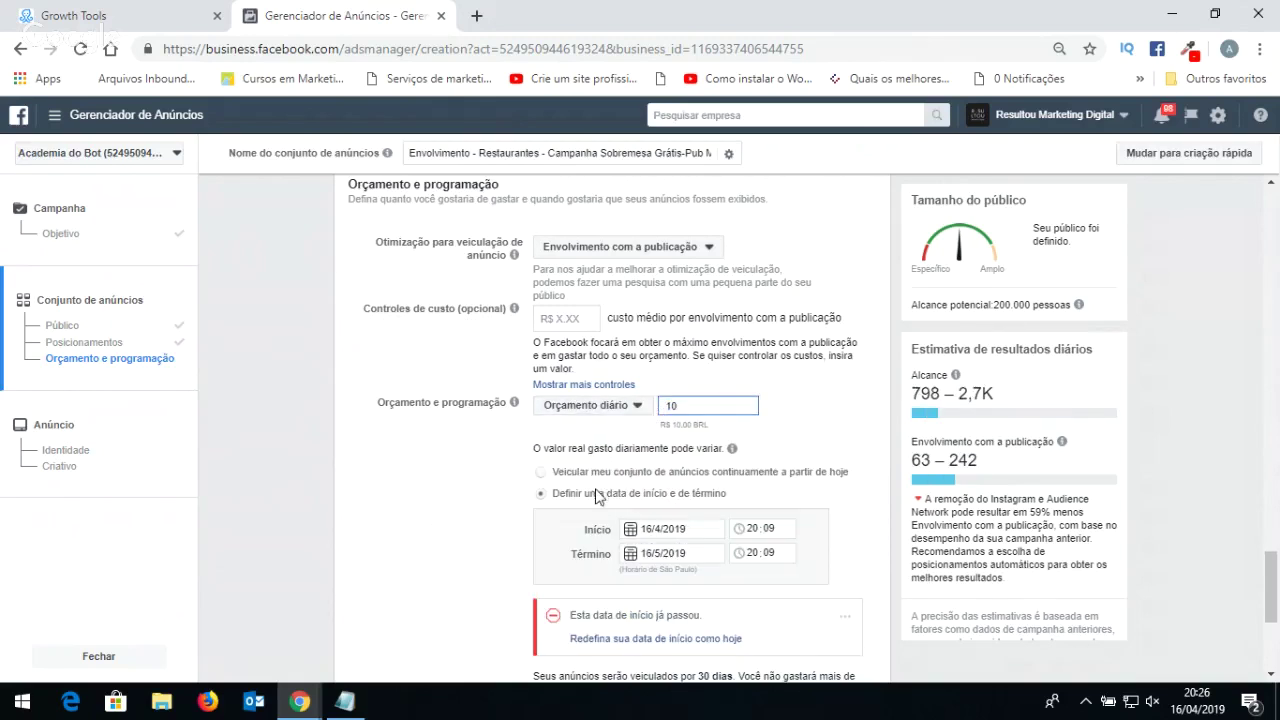
Schedule the ad set with start date 17/4/2019 and end date 15/5/2019.
click(597, 475)
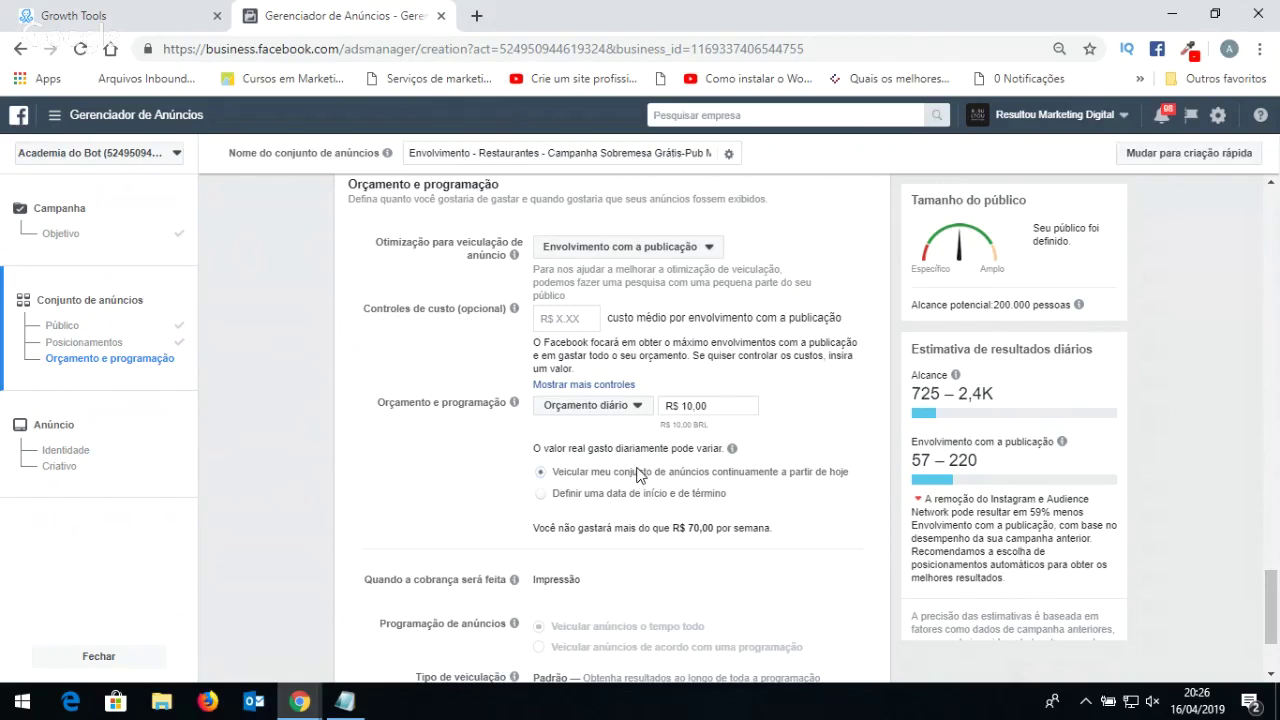
click(557, 496)
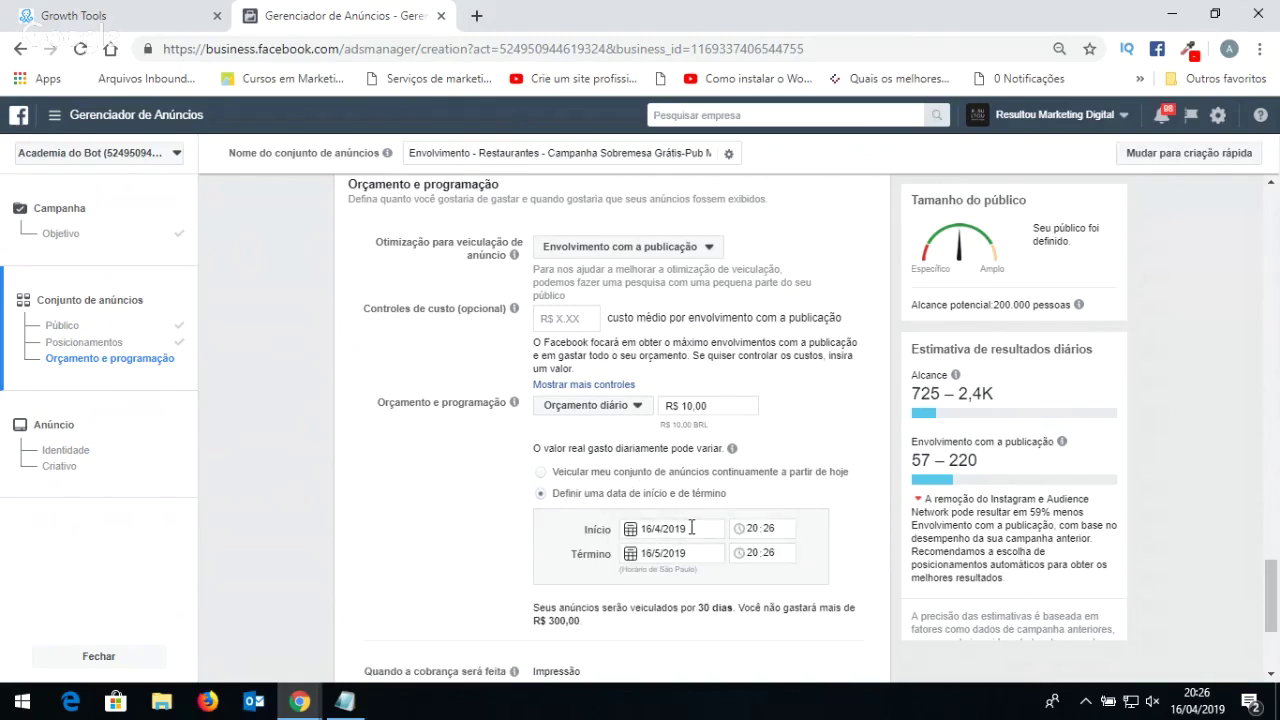
click(691, 527)
click(691, 436)
click(752, 528)
click(679, 555)
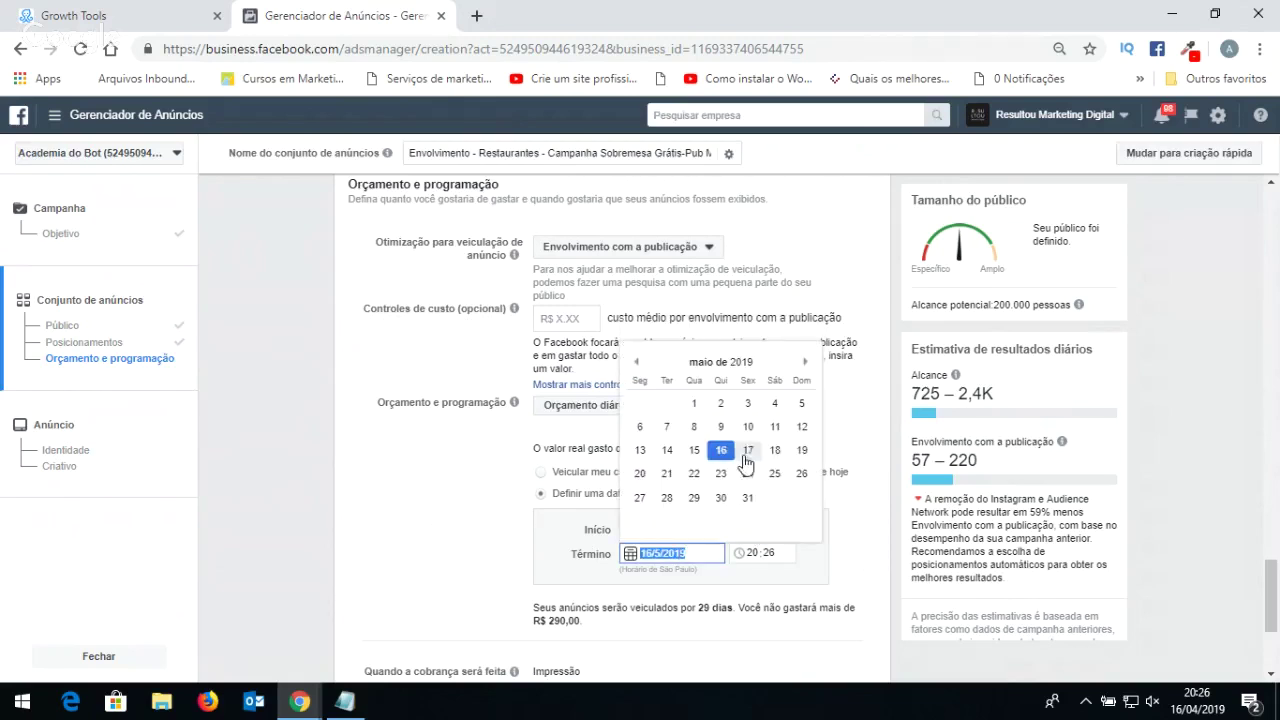
click(692, 449)
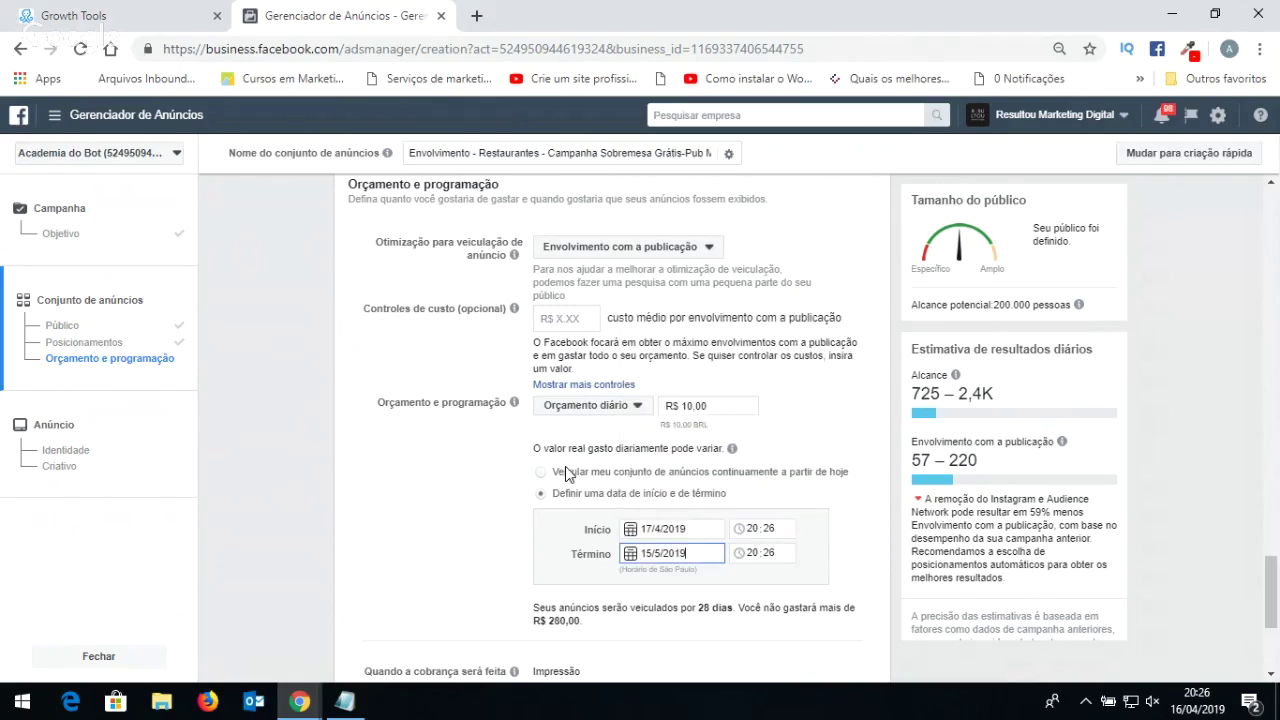
Move the end date to 14/5/2019, giving 27 days and R$ 270,00 maximum spend.
drag(712, 405, 671, 406)
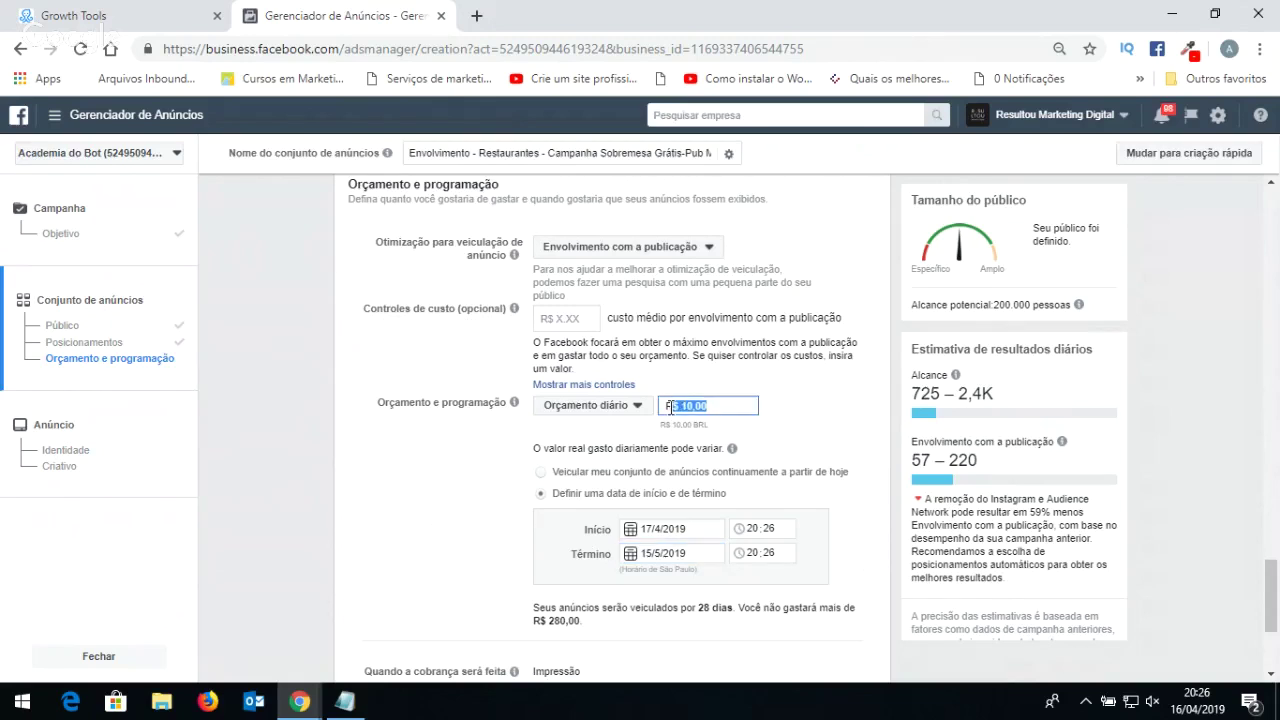
drag(540, 607, 705, 615)
click(721, 607)
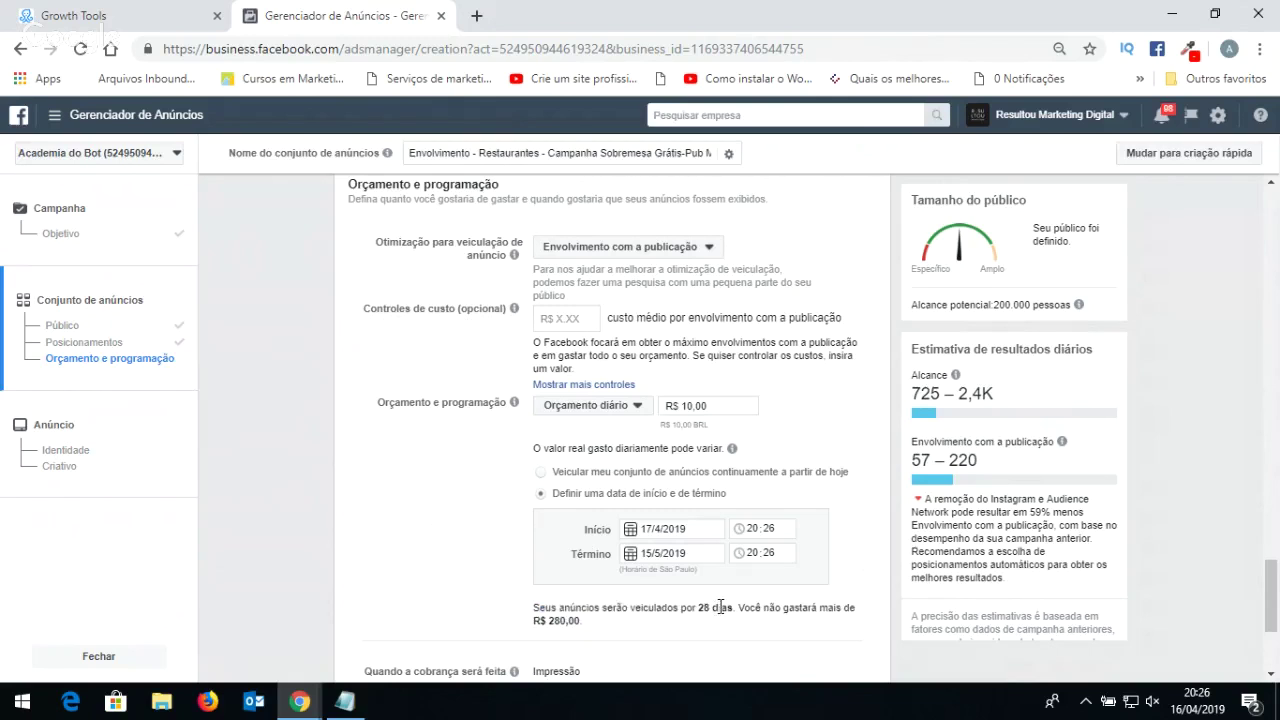
scroll(765, 607, down, 1)
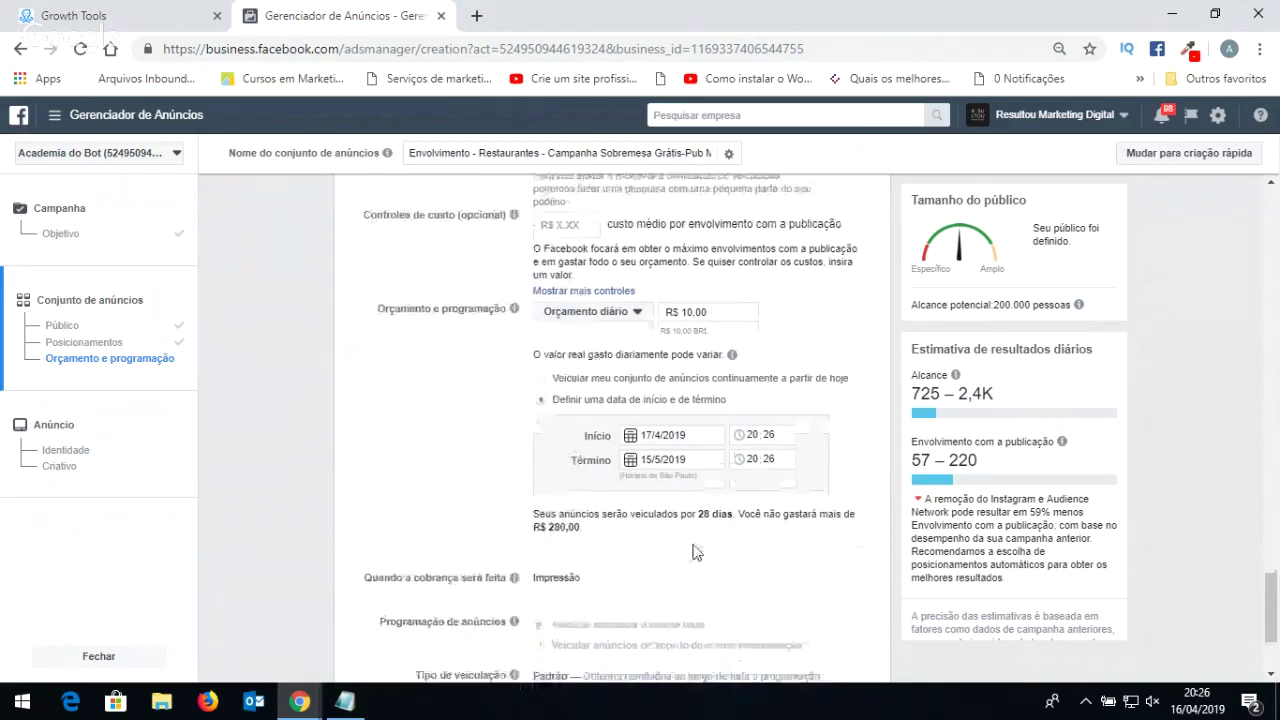
click(697, 459)
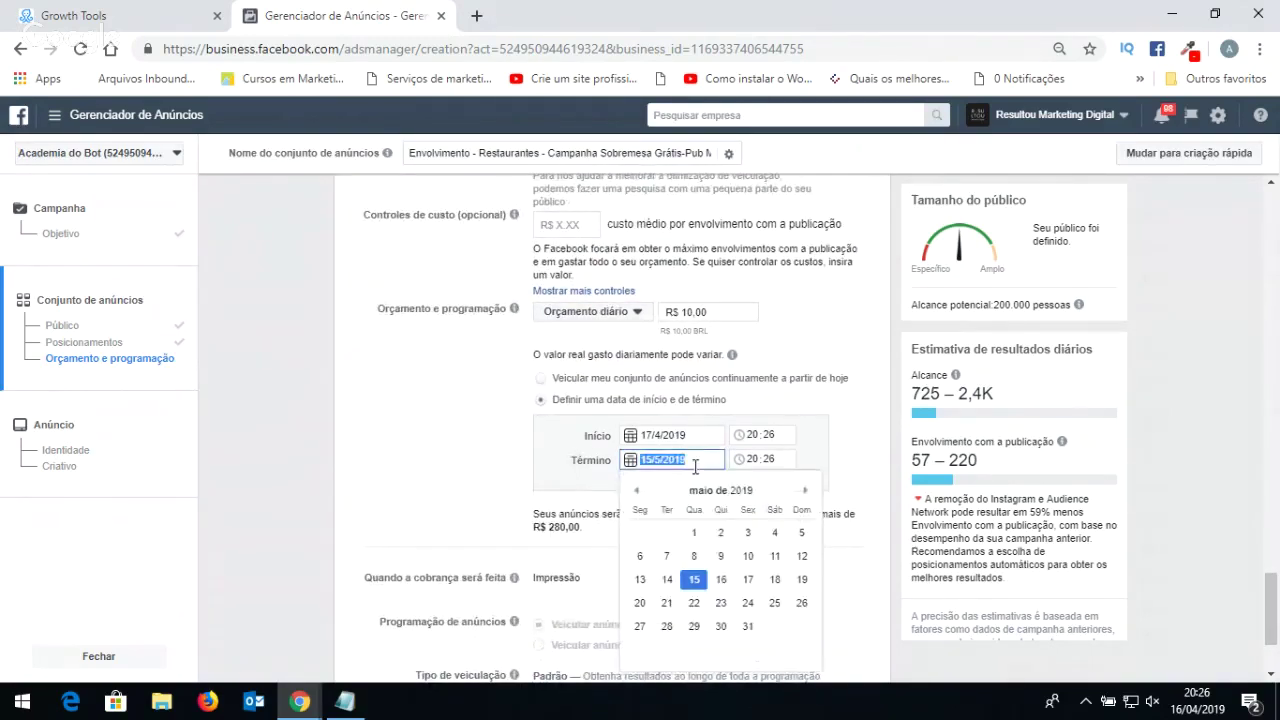
click(664, 577)
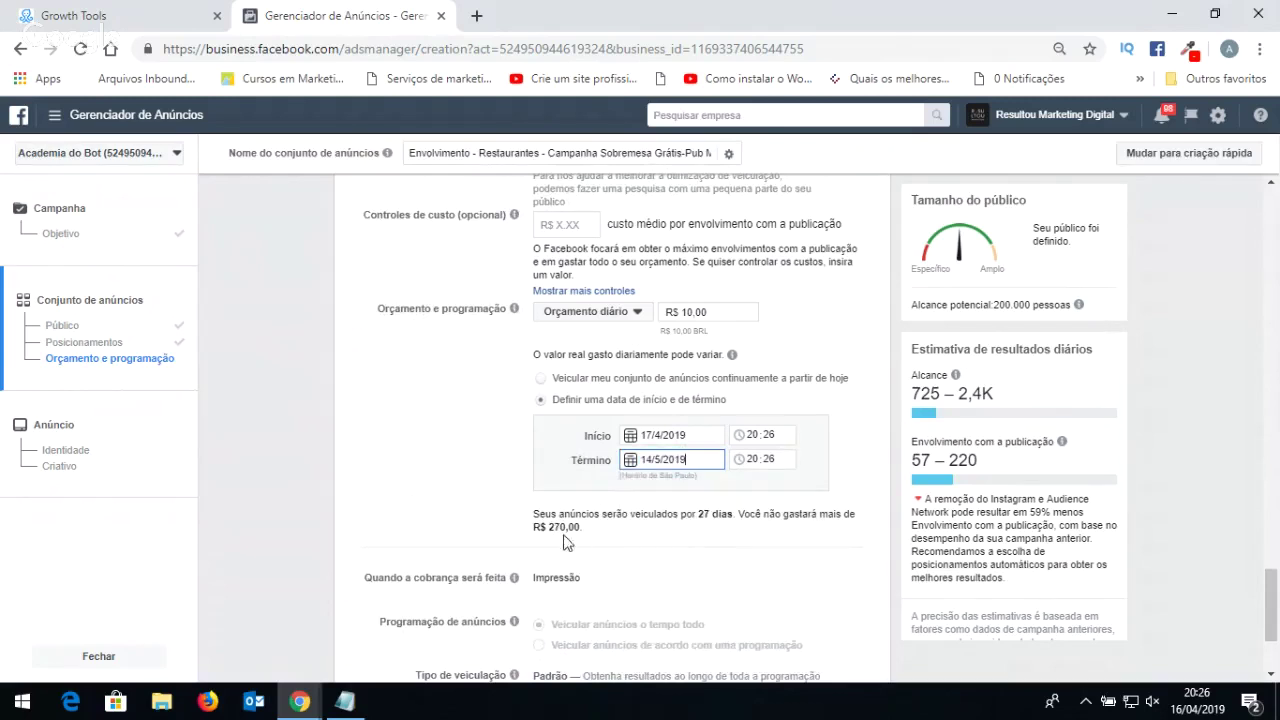
drag(535, 510, 617, 535)
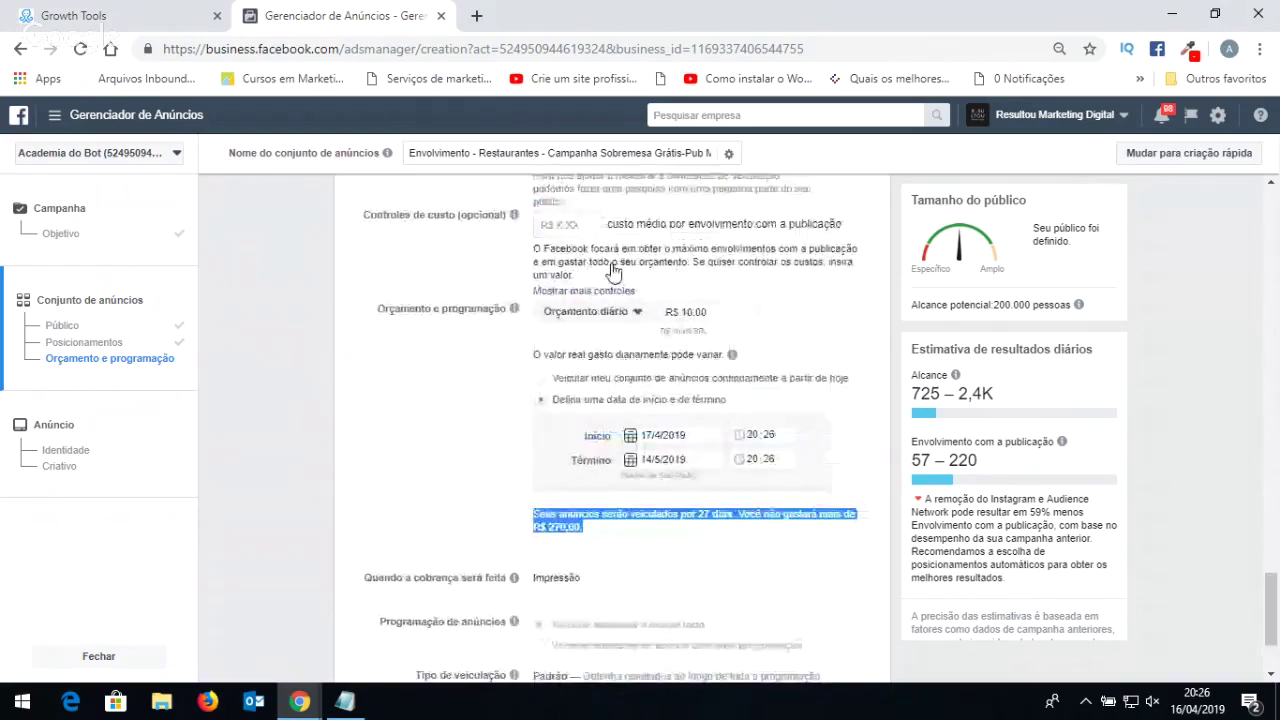
scroll(662, 372, up, 1)
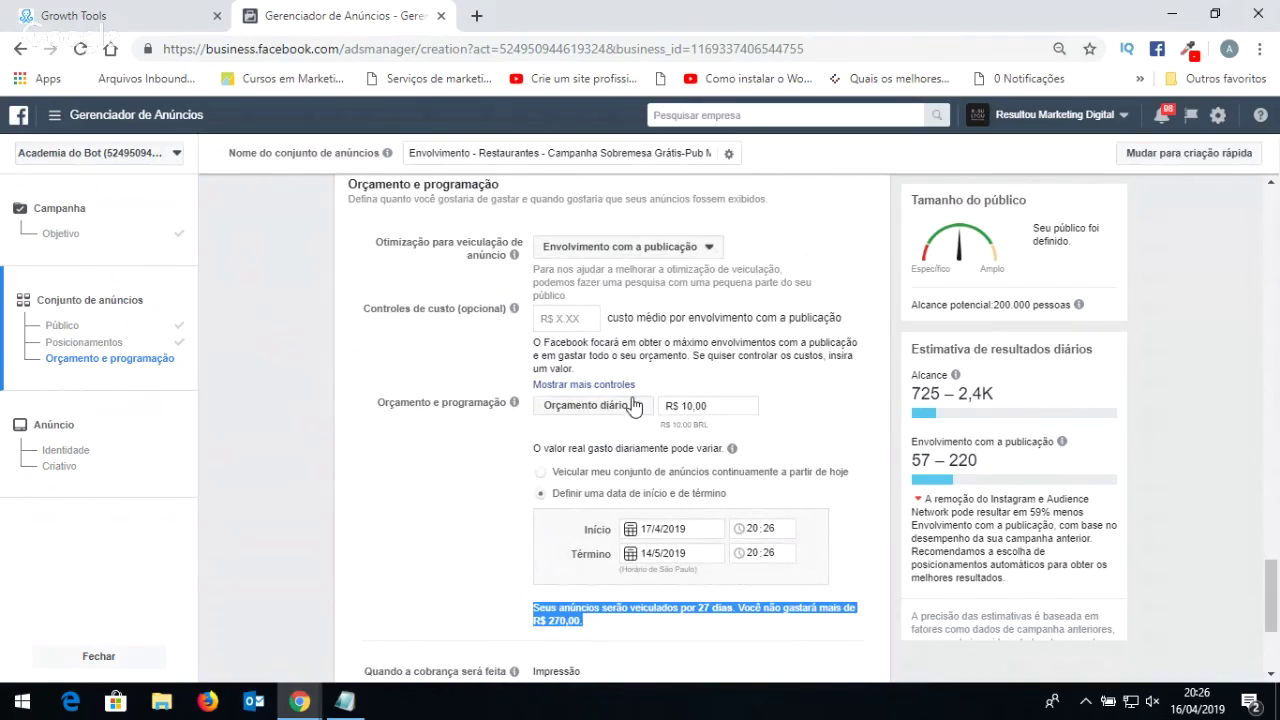
scroll(632, 405, down, 3)
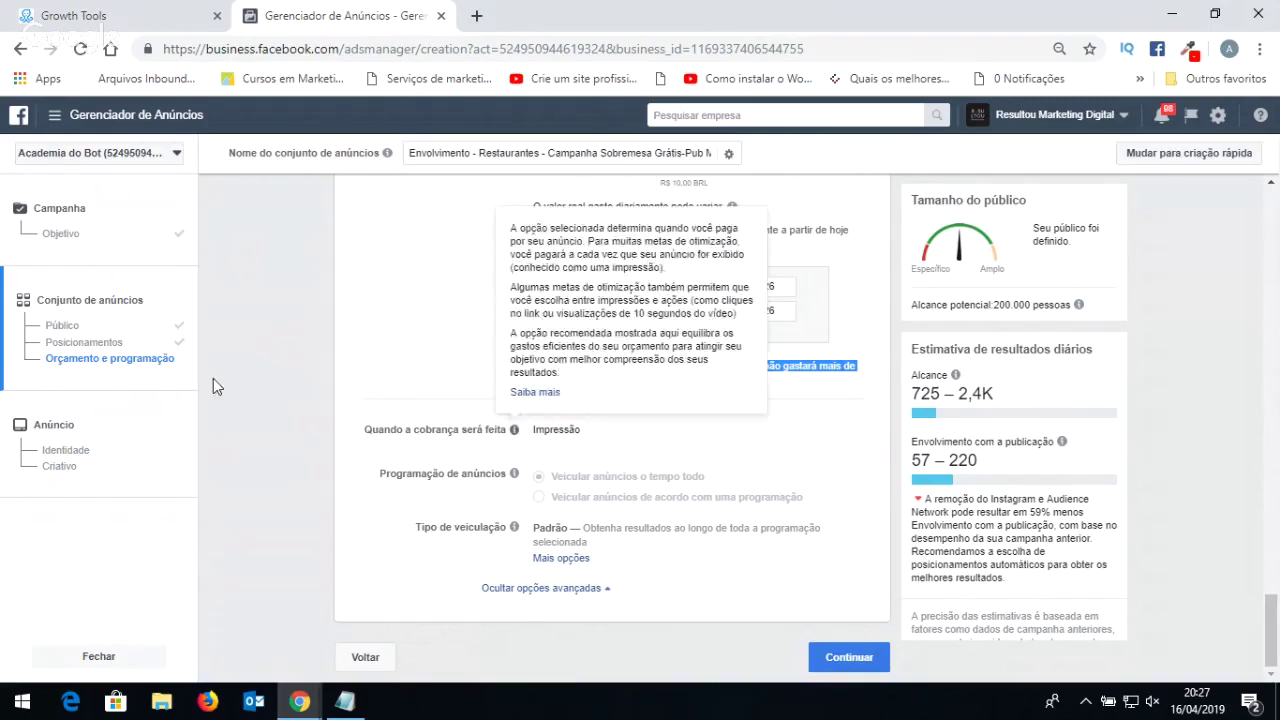
click(541, 432)
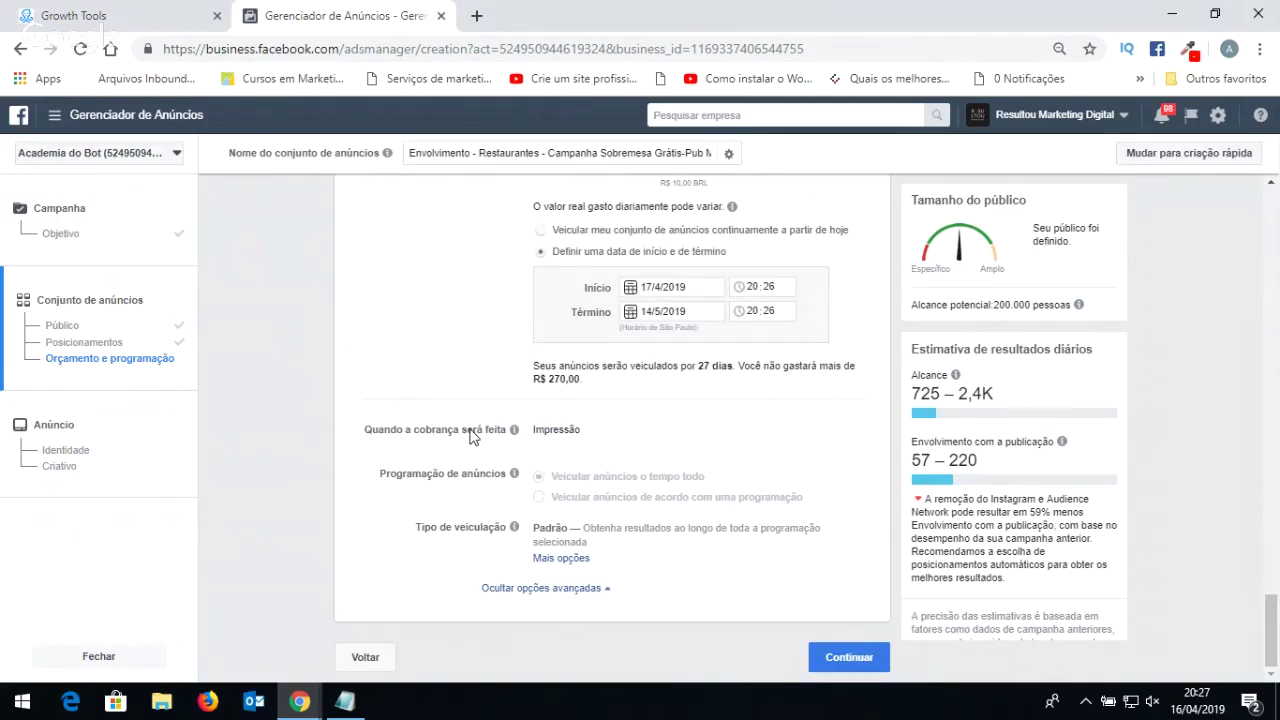
double_click(571, 437)
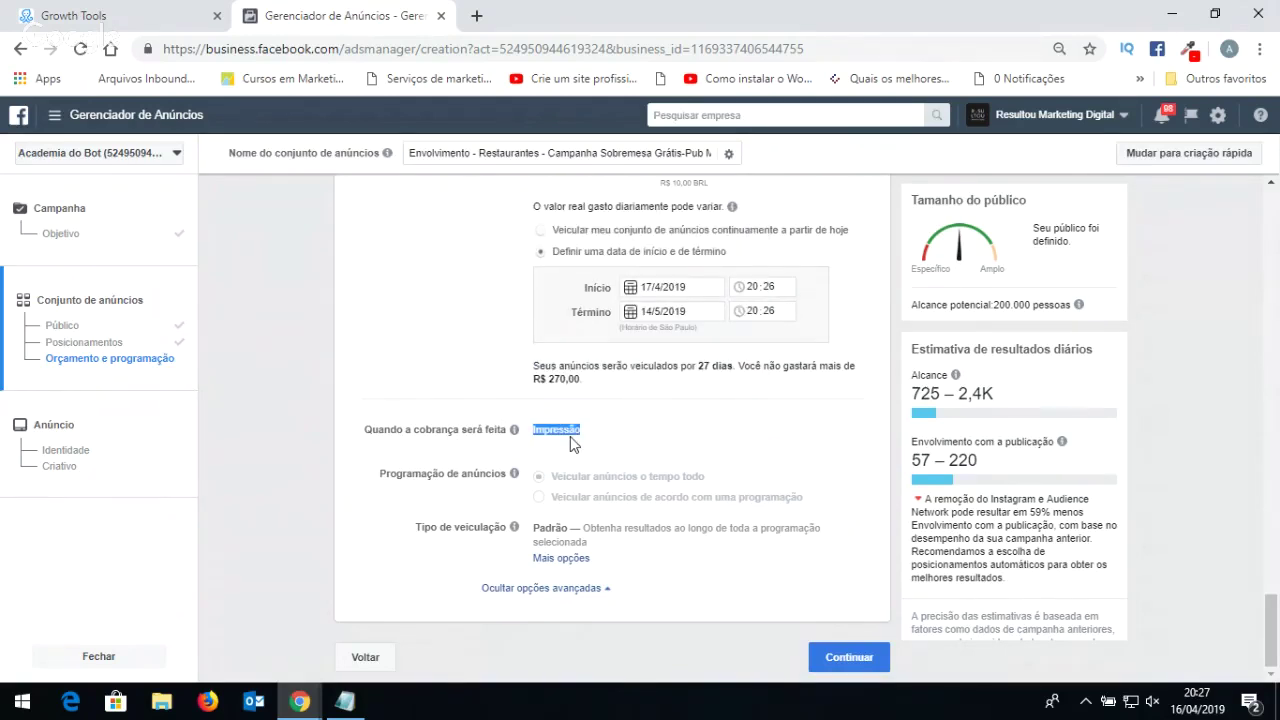
click(574, 429)
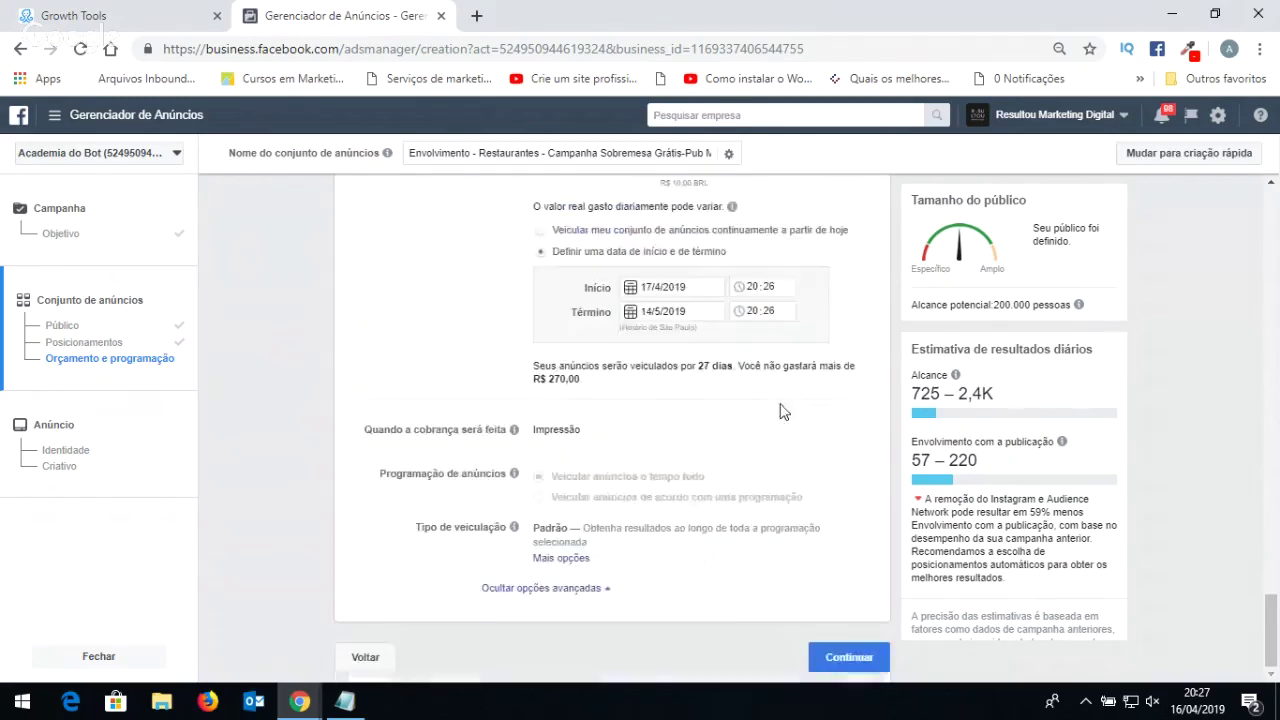
scroll(680, 440, up, 1)
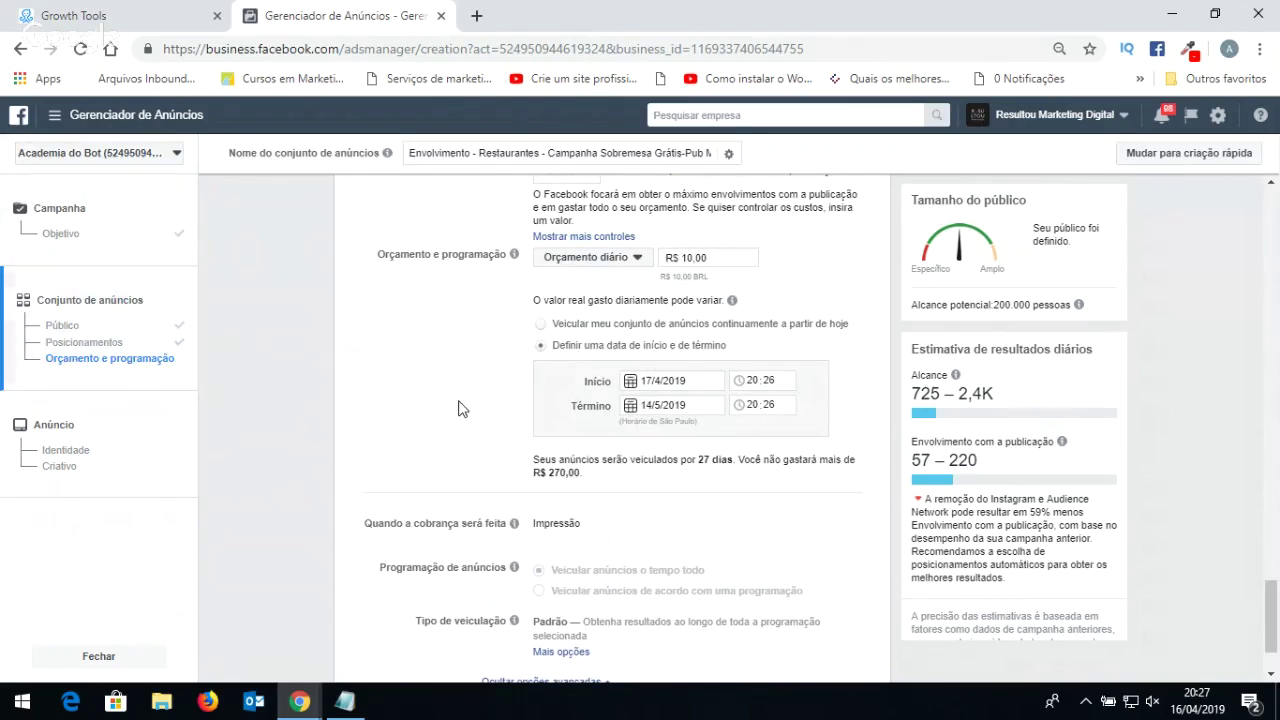
scroll(878, 422, down, 1)
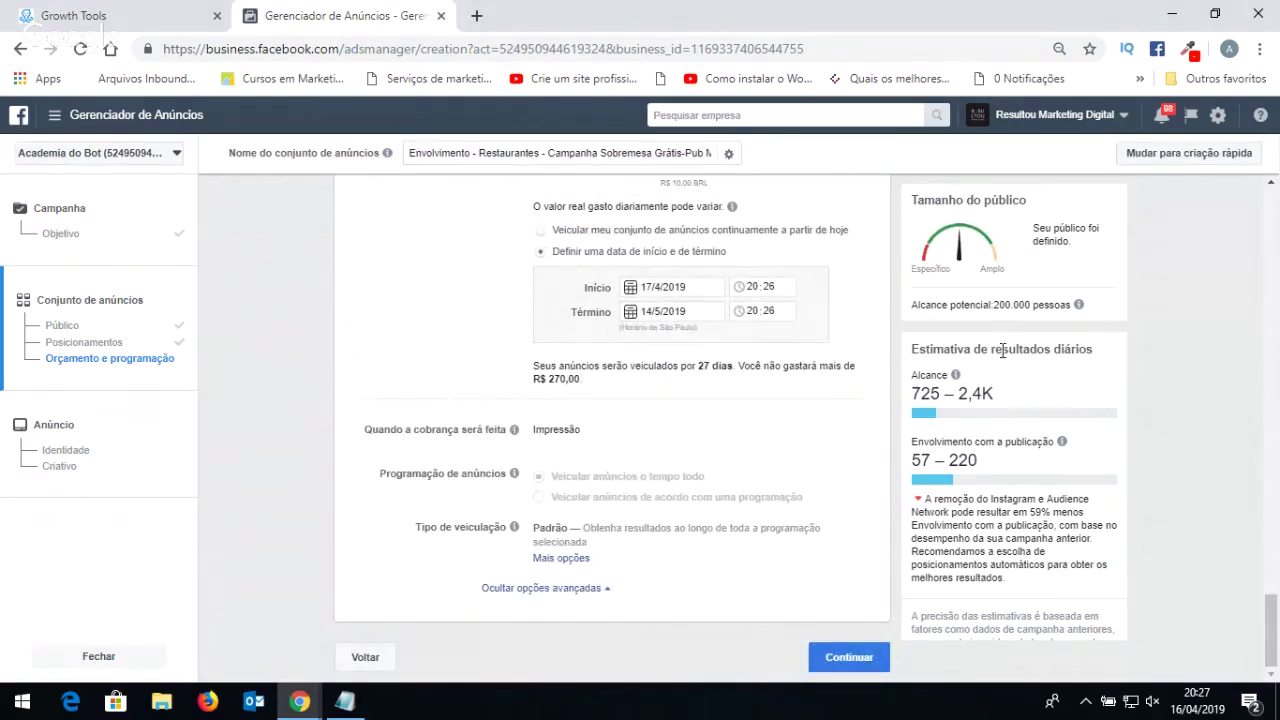
Continue to the ad step and erase the default ad name.
click(837, 662)
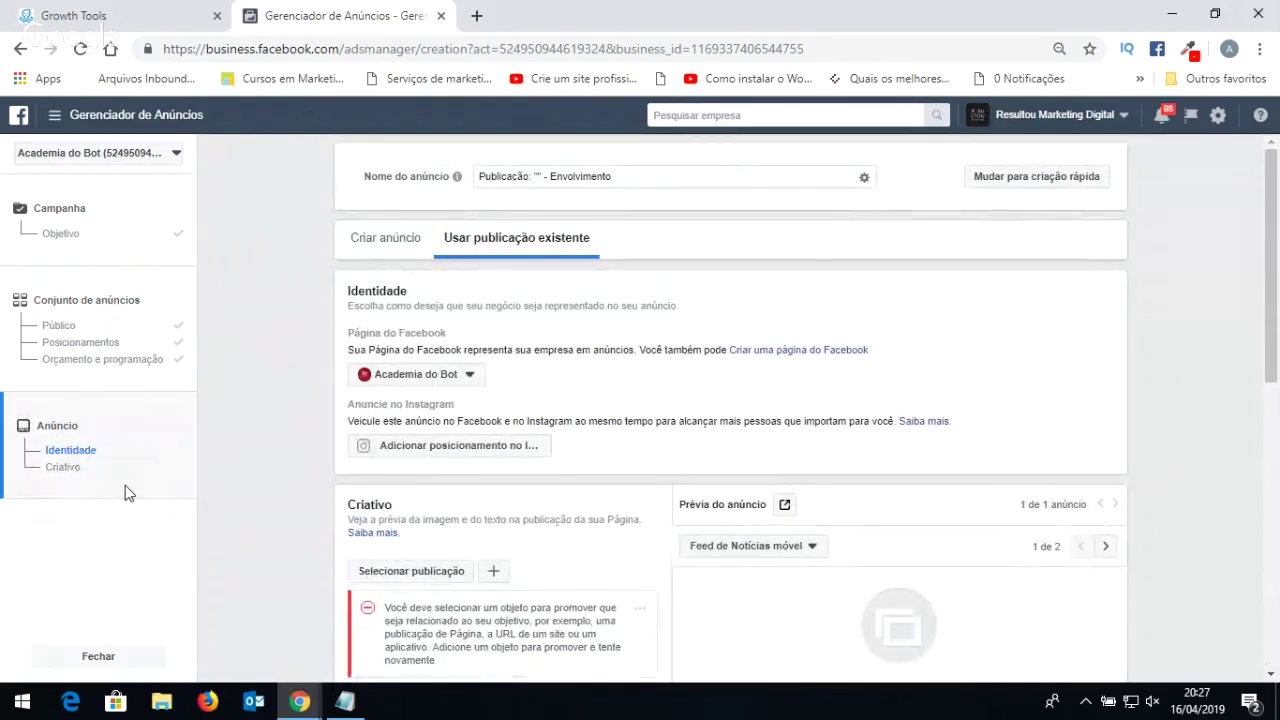
drag(669, 176, 540, 178)
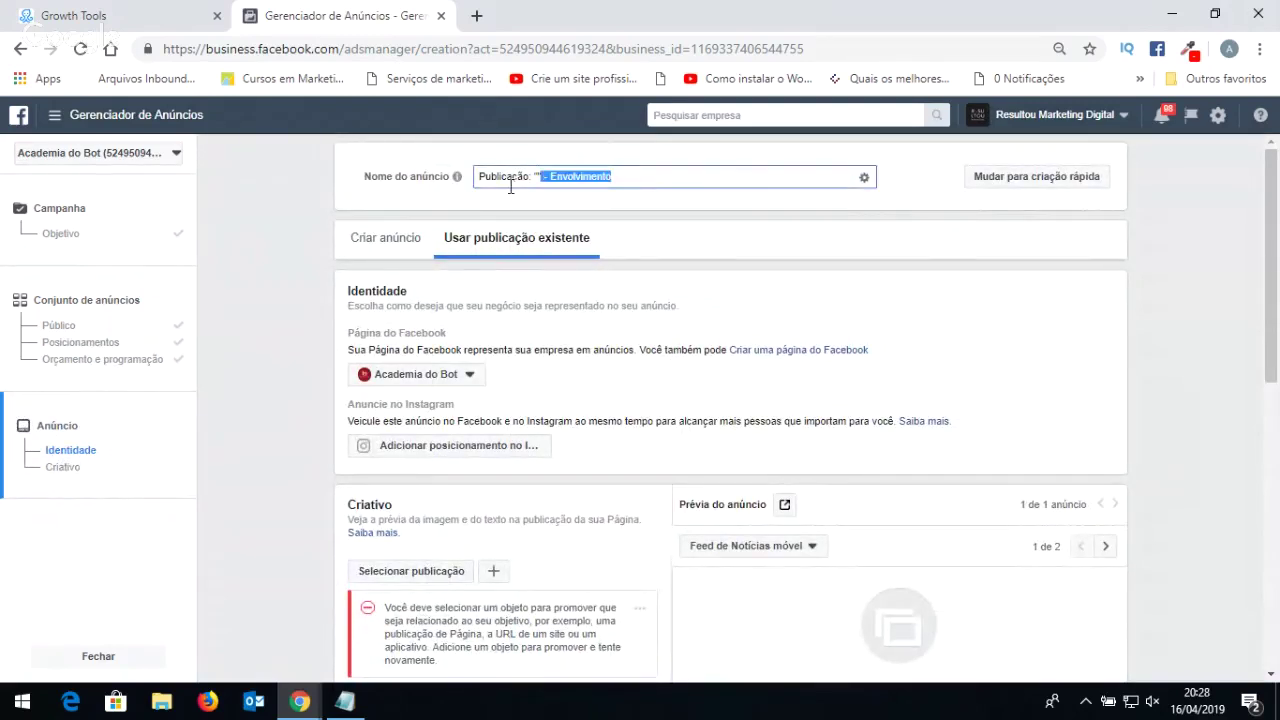
mouse_move(457, 180)
triple_click(745, 174)
key(BackSpace)
Paste the ad set name as the ad name, ending it with 'Regiao- Feed Facebook'.
click(133, 328)
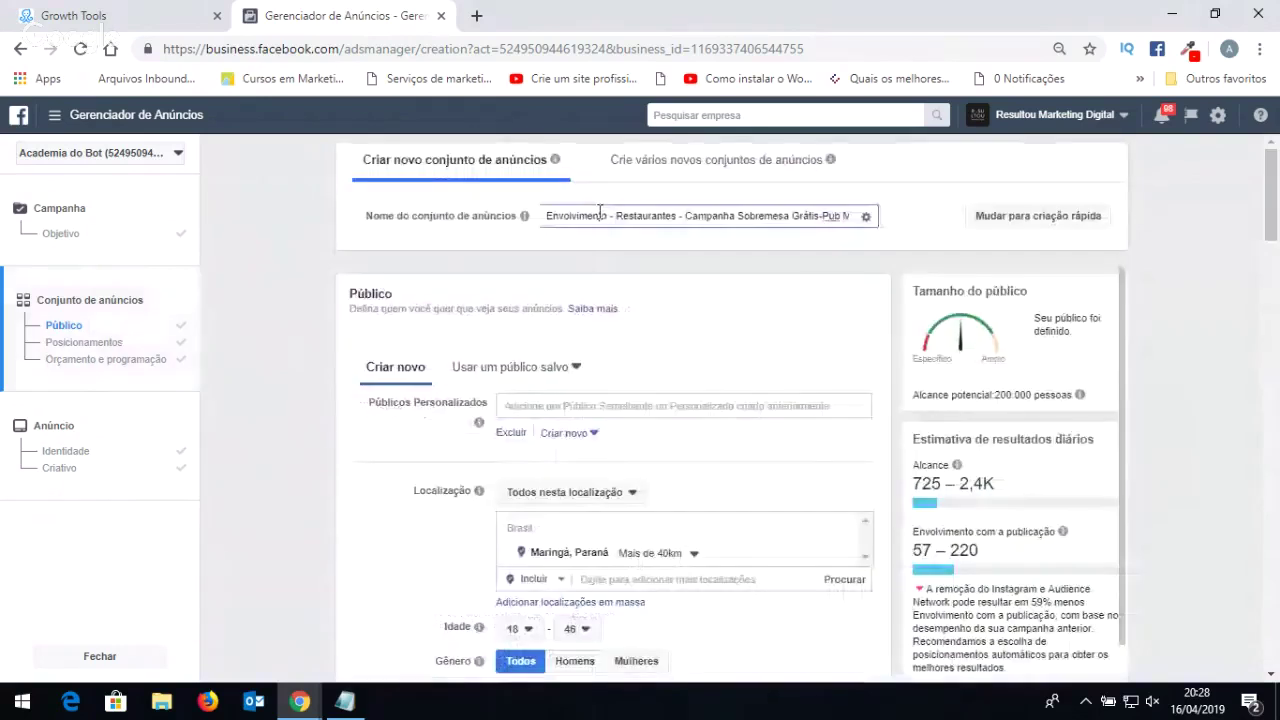
click(80, 455)
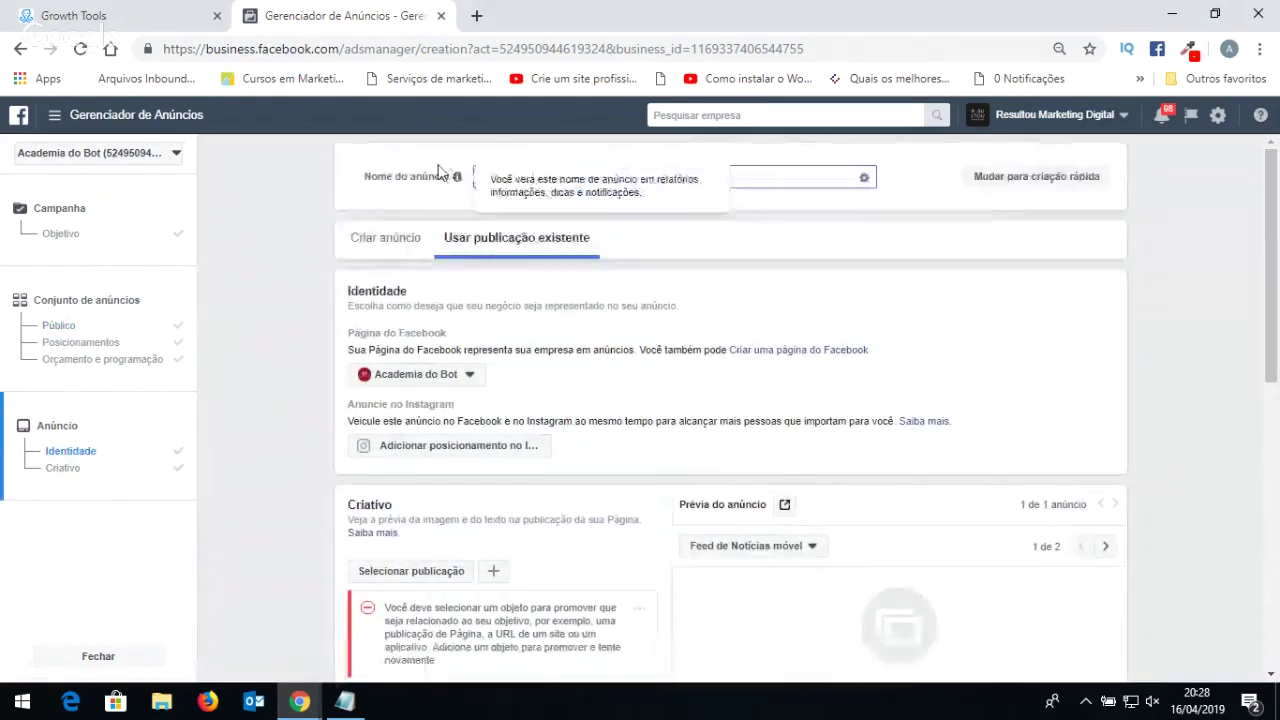
key(ctrl+v)
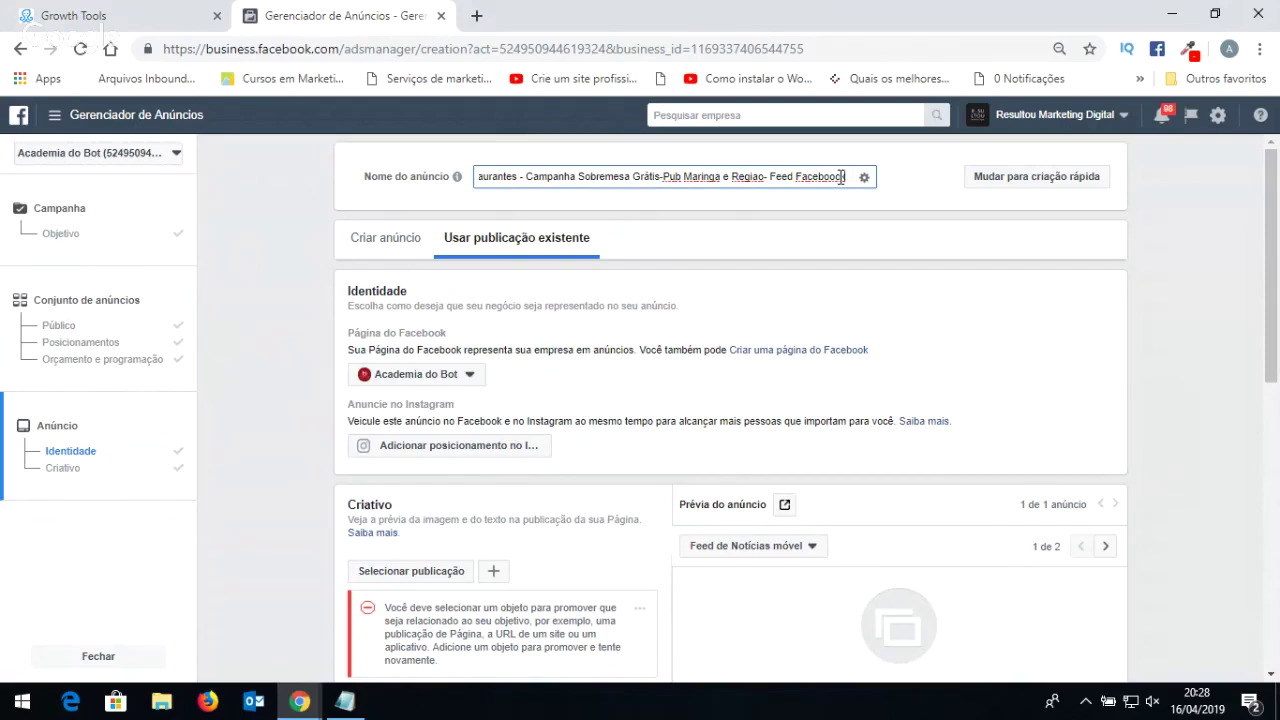
text(k)
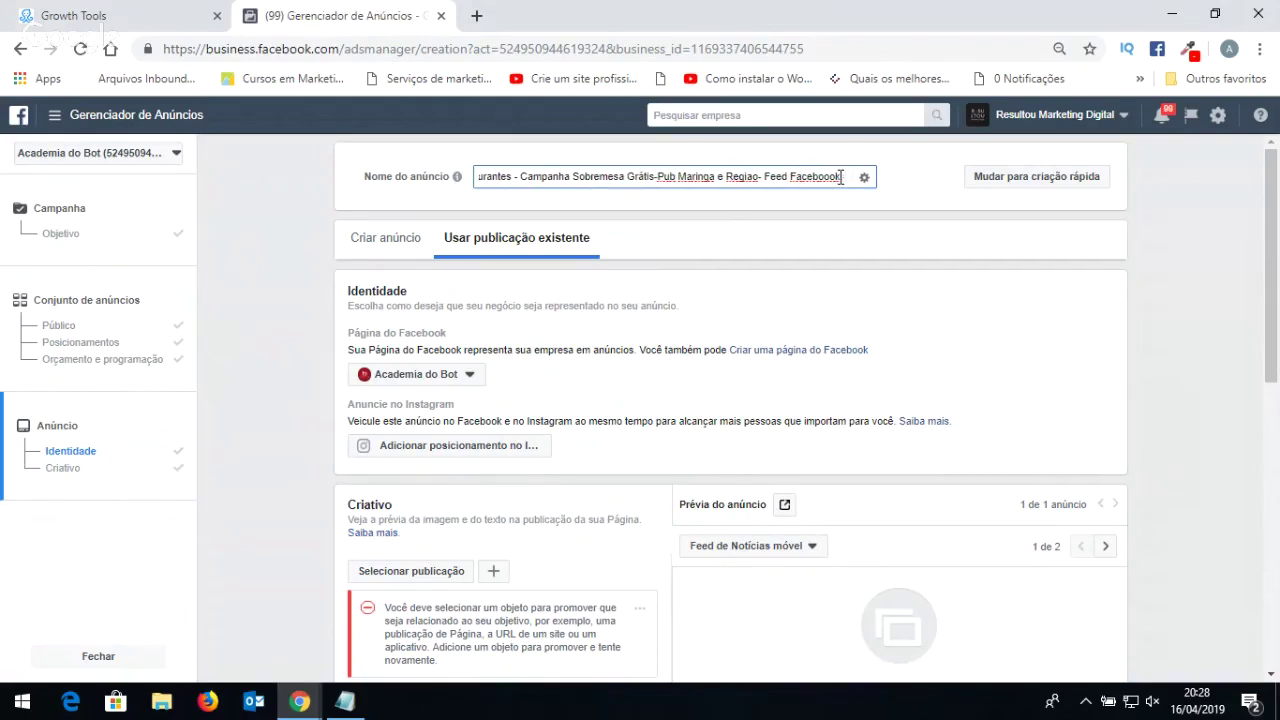
text(-)
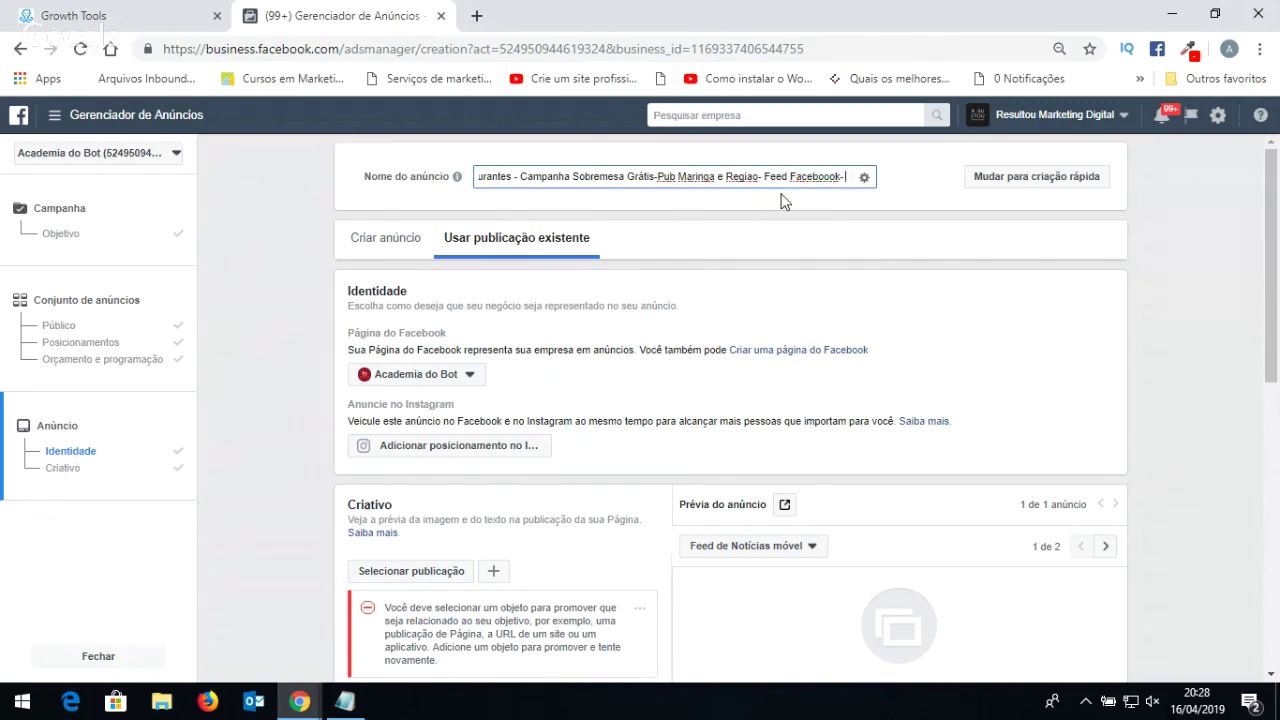
click(380, 249)
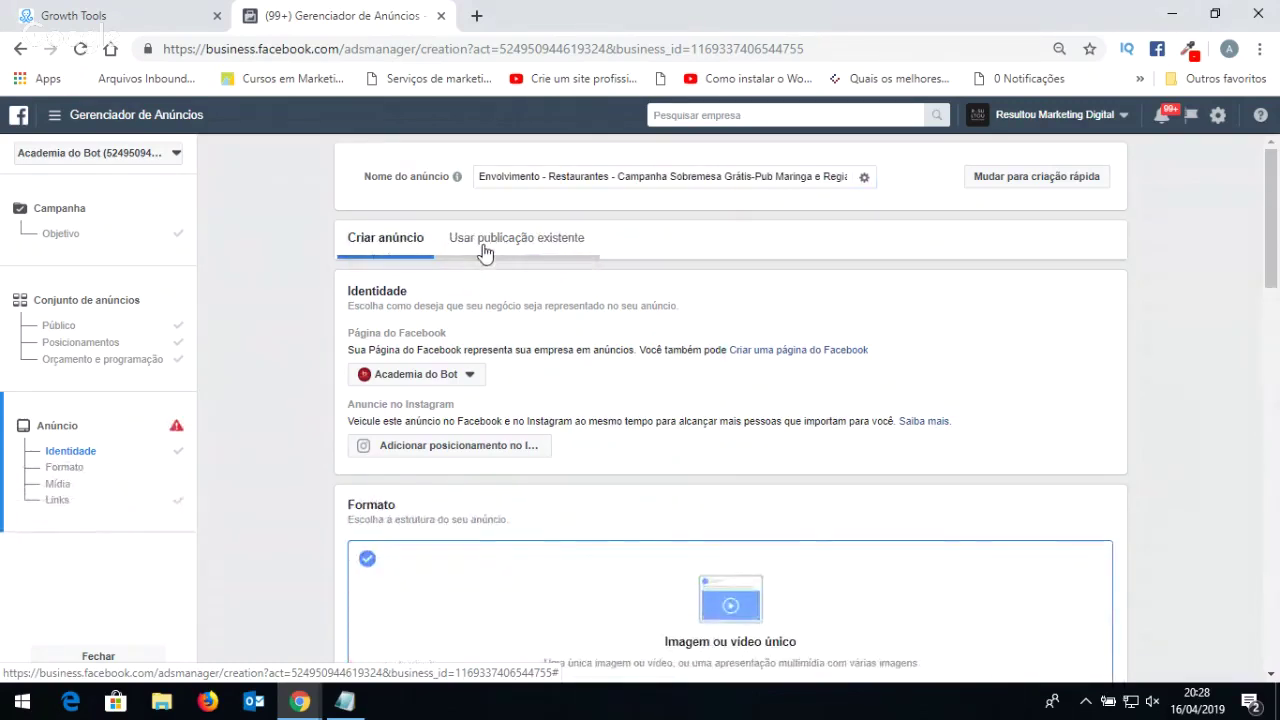
scroll(424, 424, down, 2)
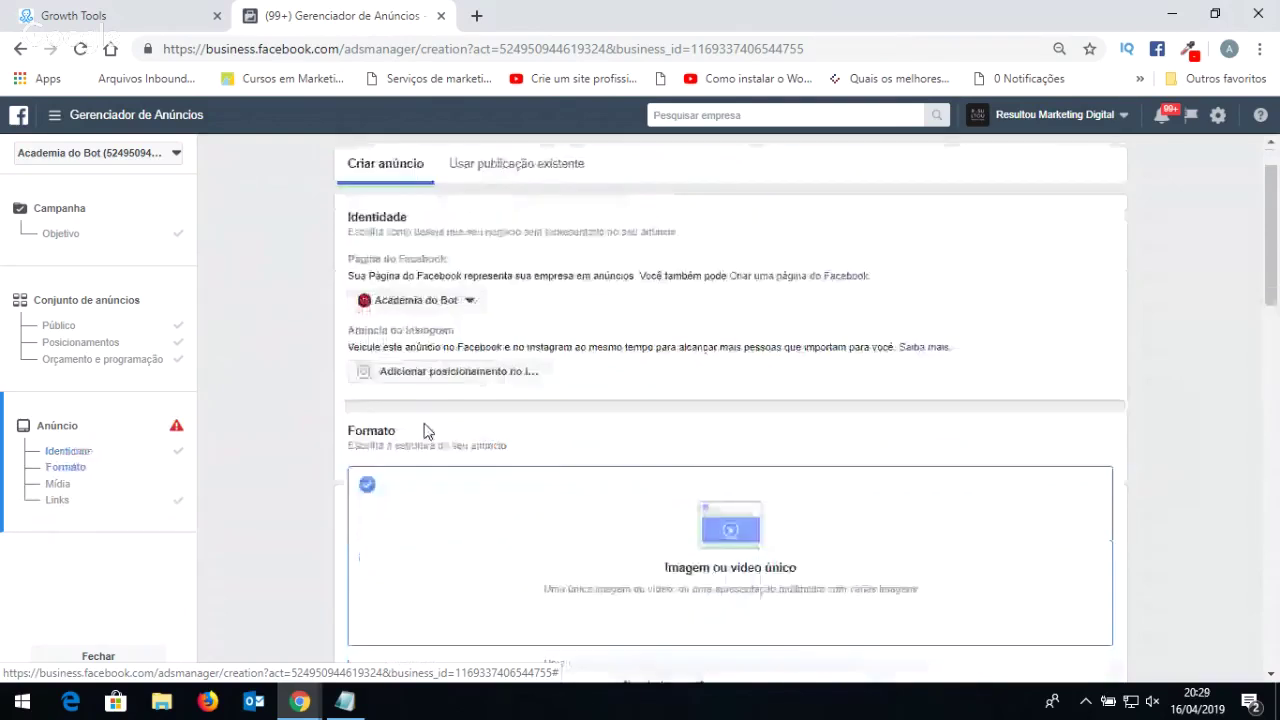
scroll(606, 391, down, 6)
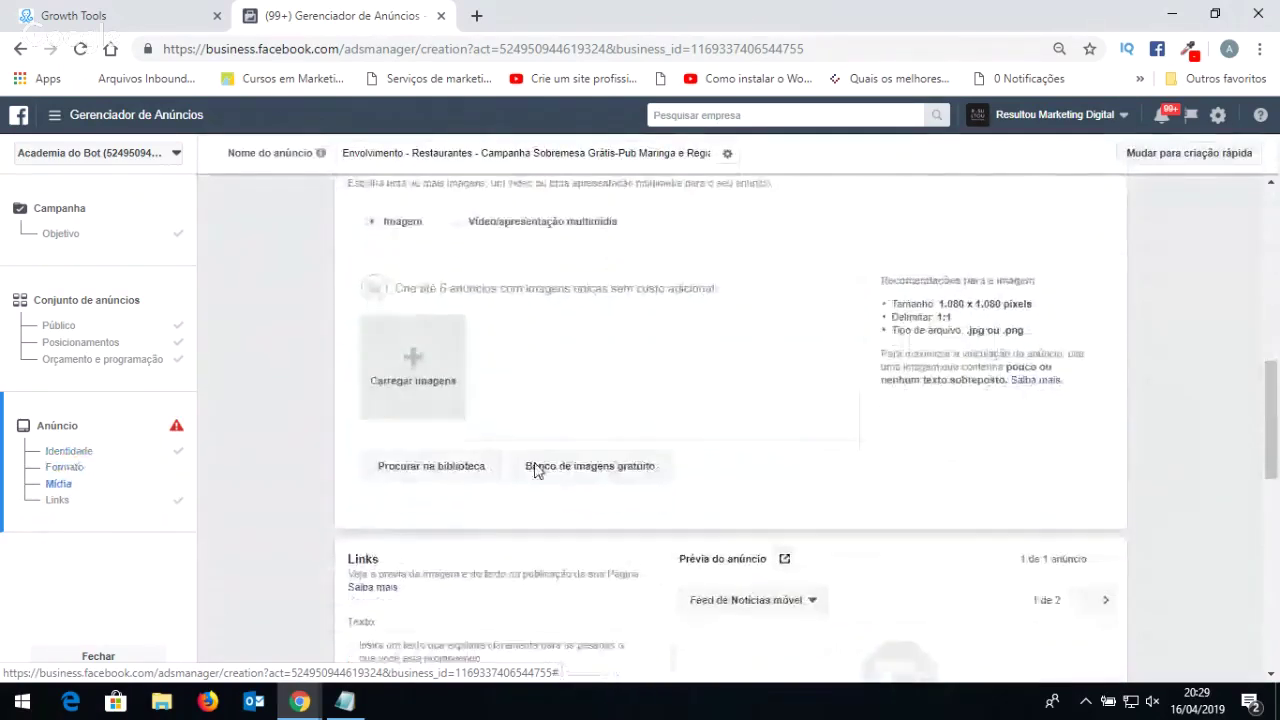
scroll(530, 474, up, 3)
scroll(520, 400, up, 5)
click(505, 240)
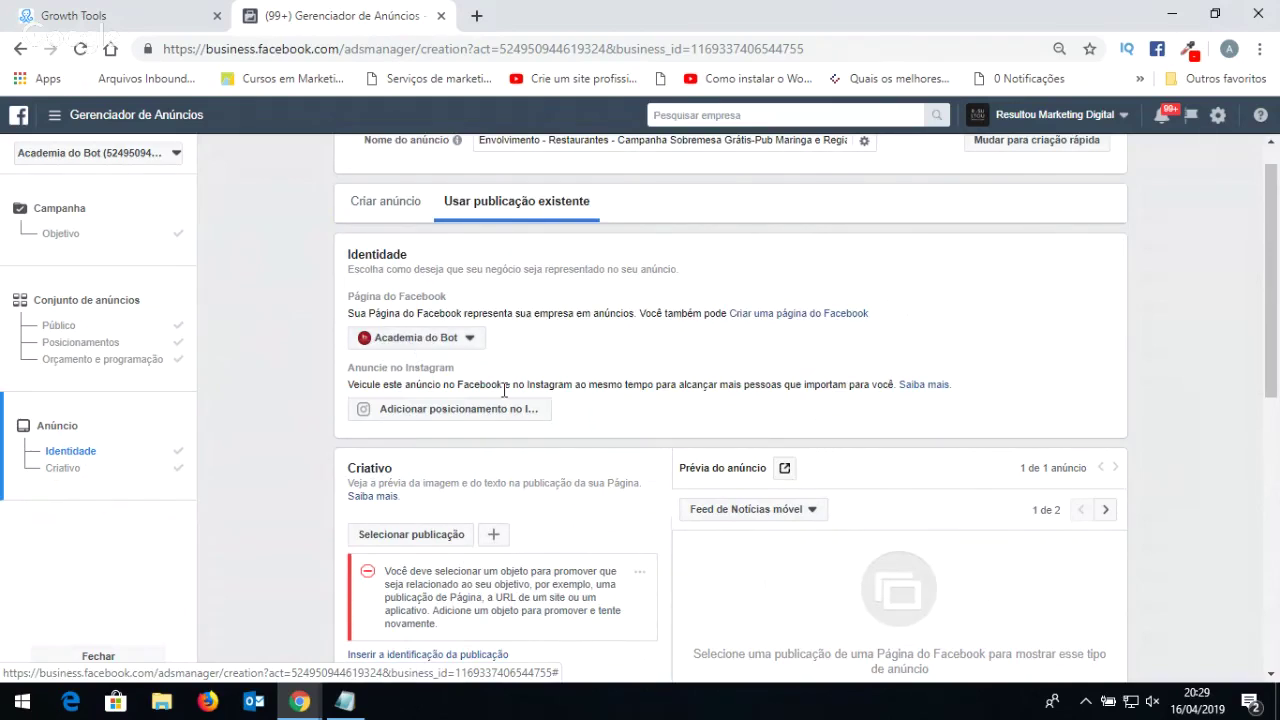
scroll(614, 363, down, 1)
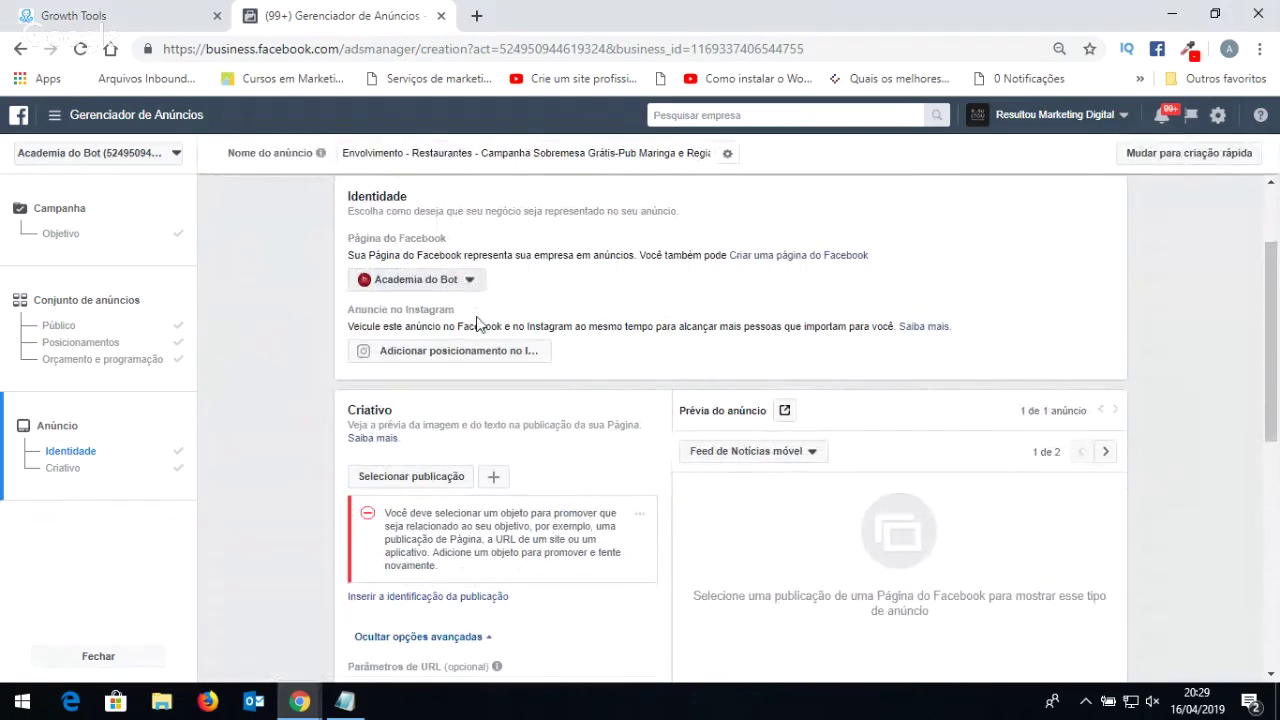
scroll(531, 320, down, 2)
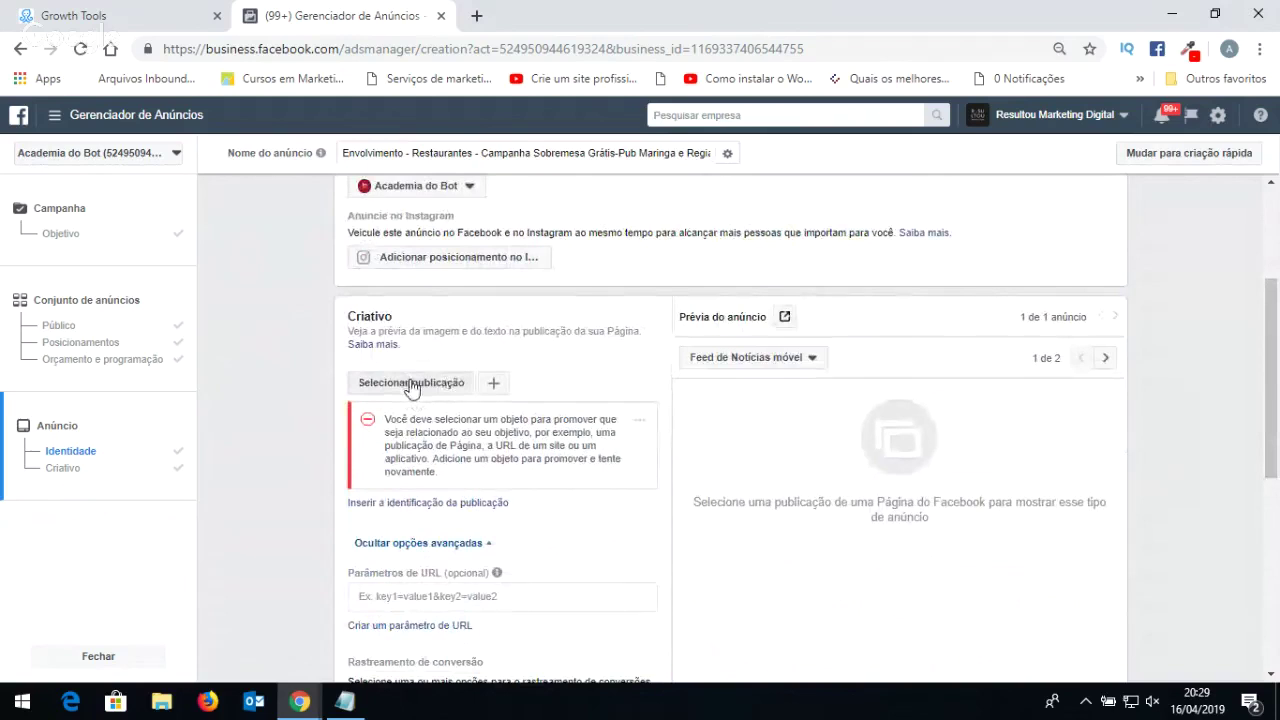
Select the Page's existing 'Qual é o sua sobremesa favorita?' chocolate cake post as the ad creative.
click(413, 384)
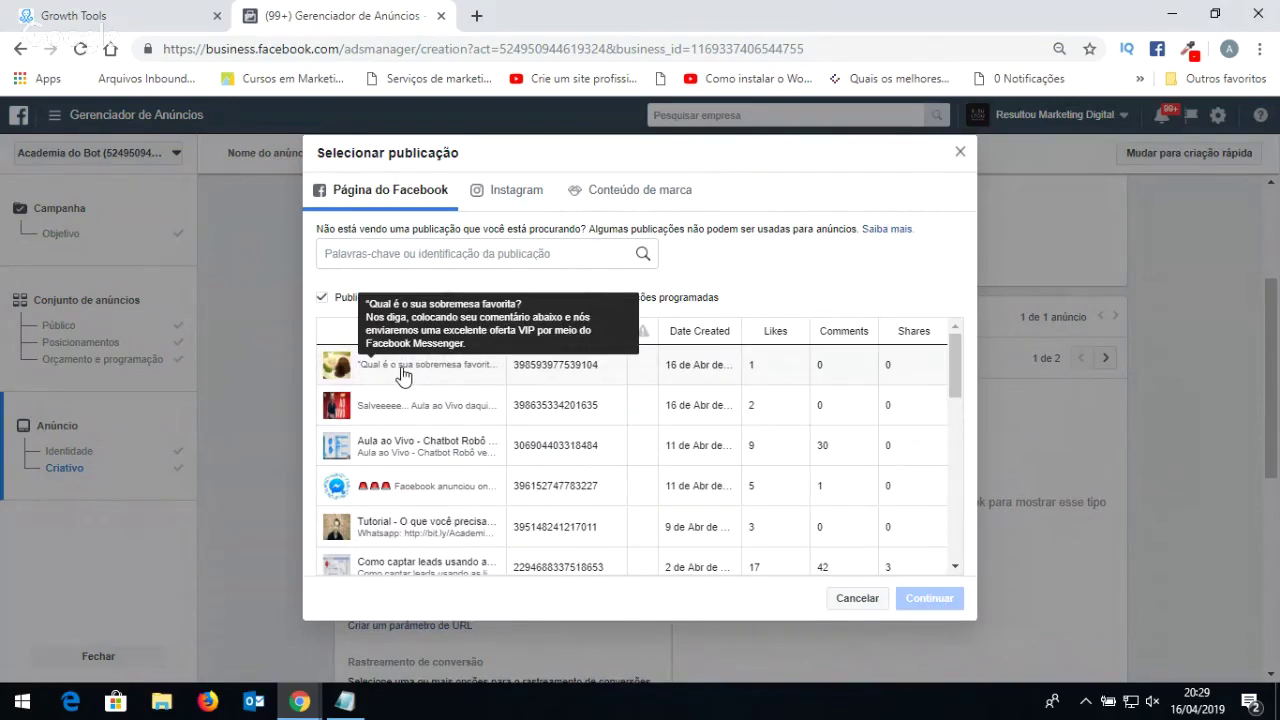
click(403, 368)
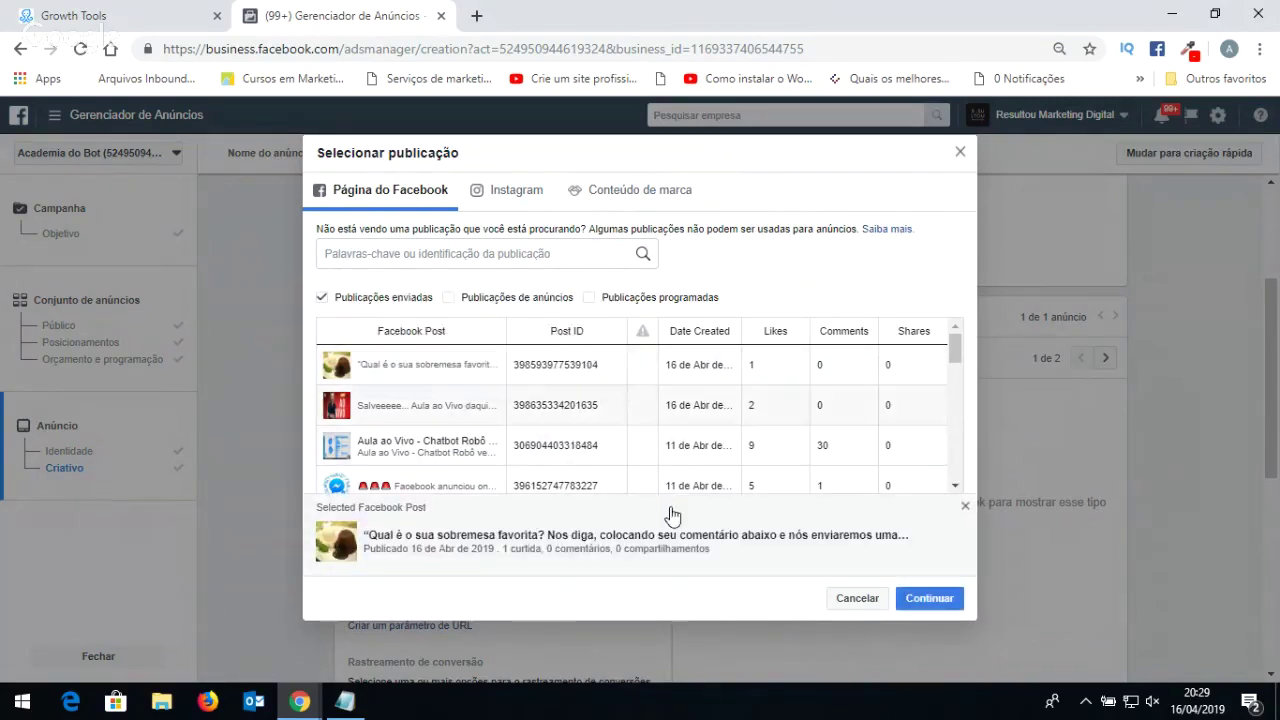
click(935, 599)
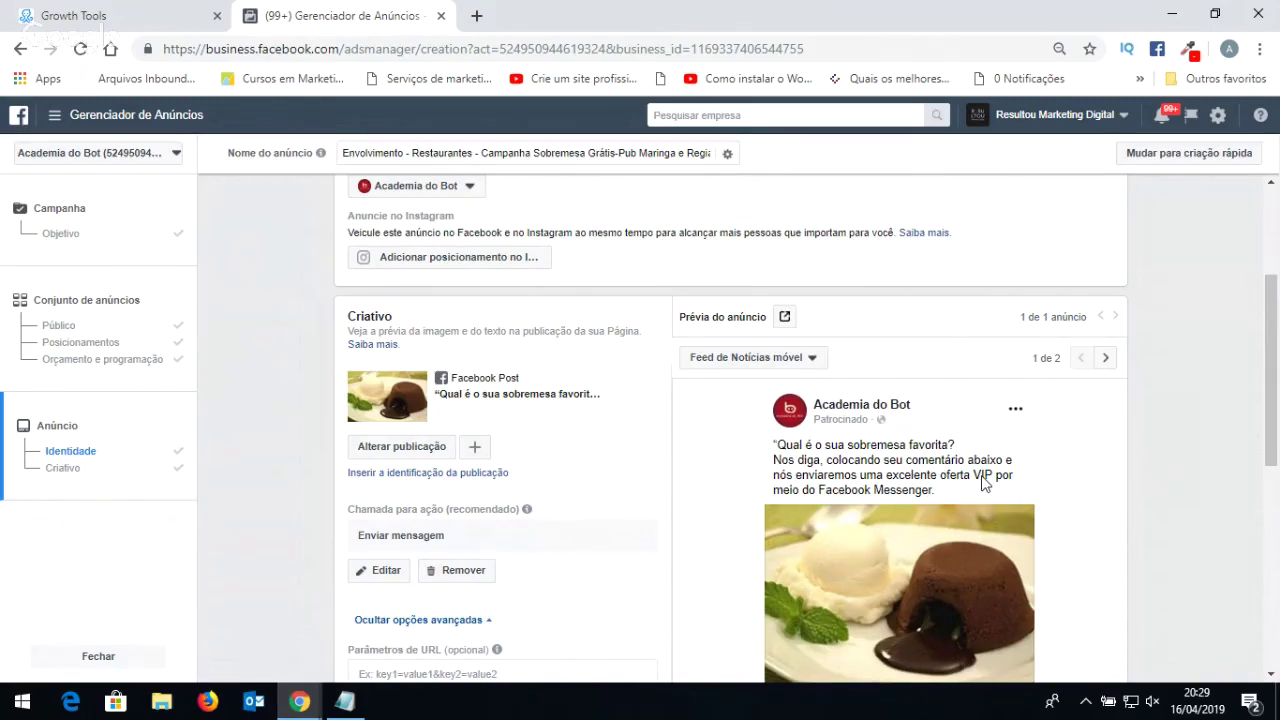
scroll(865, 501, down, 1)
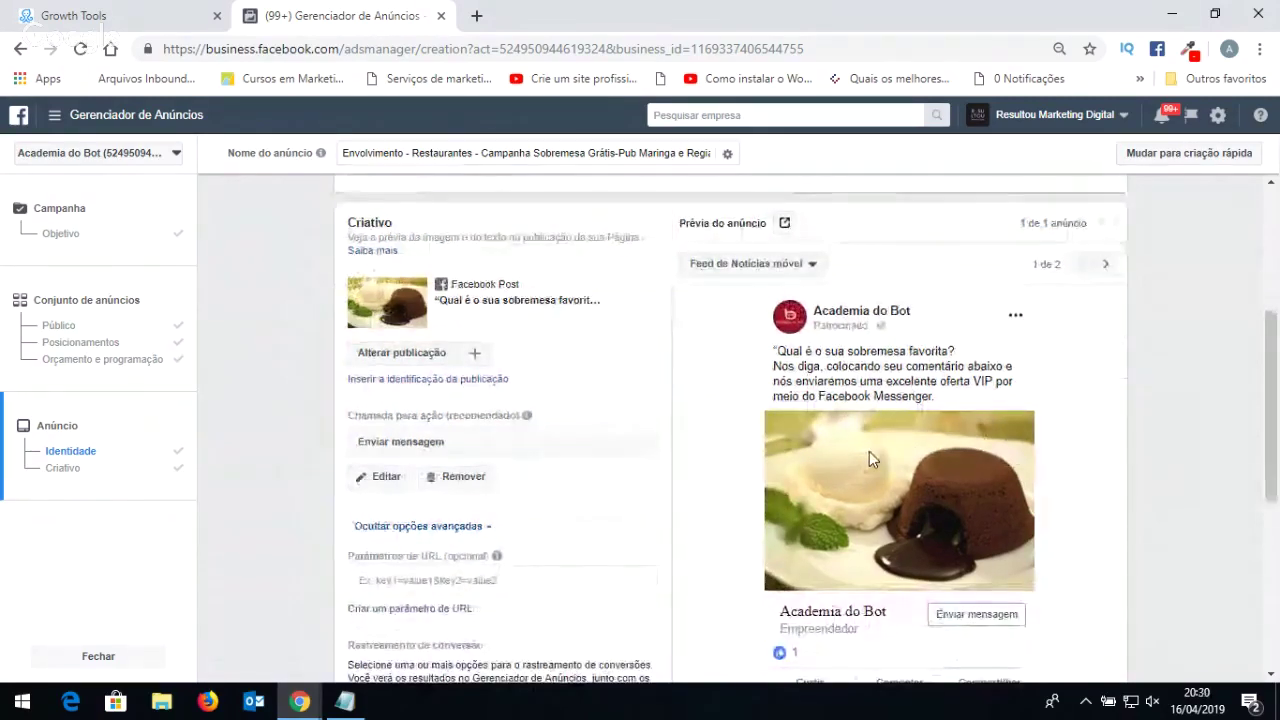
scroll(869, 458, down, 1)
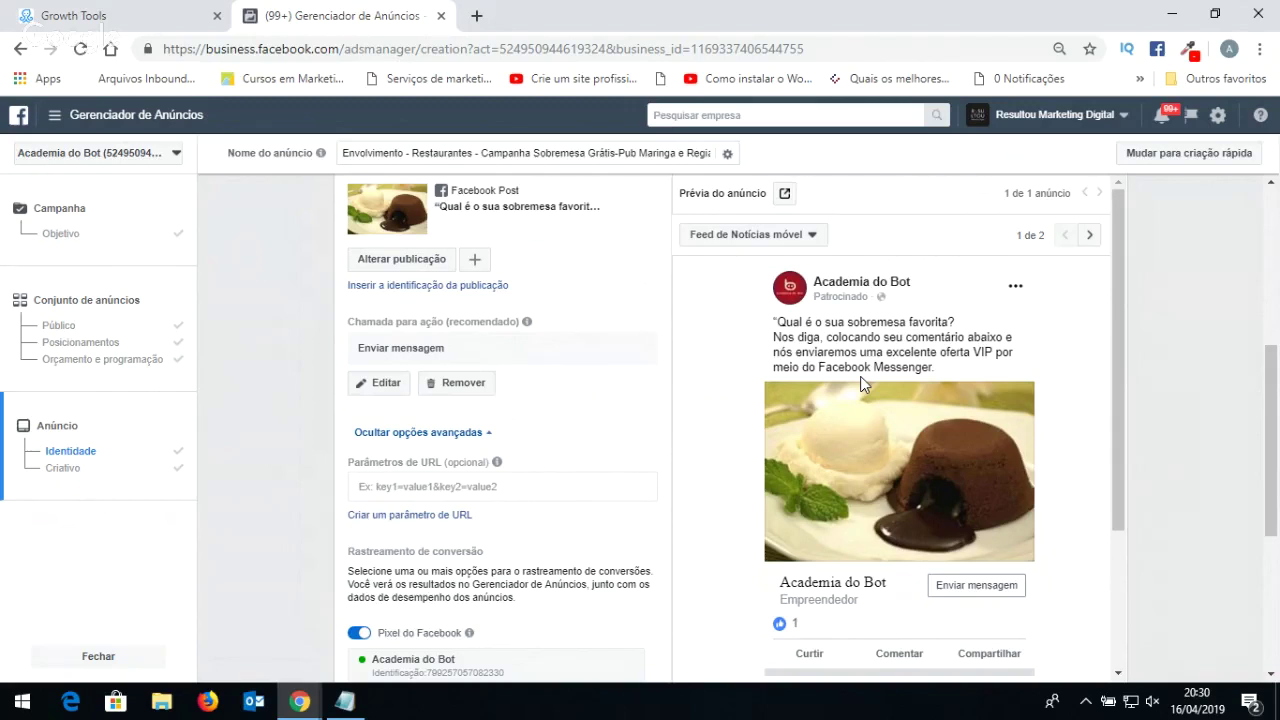
scroll(860, 376, down, 1)
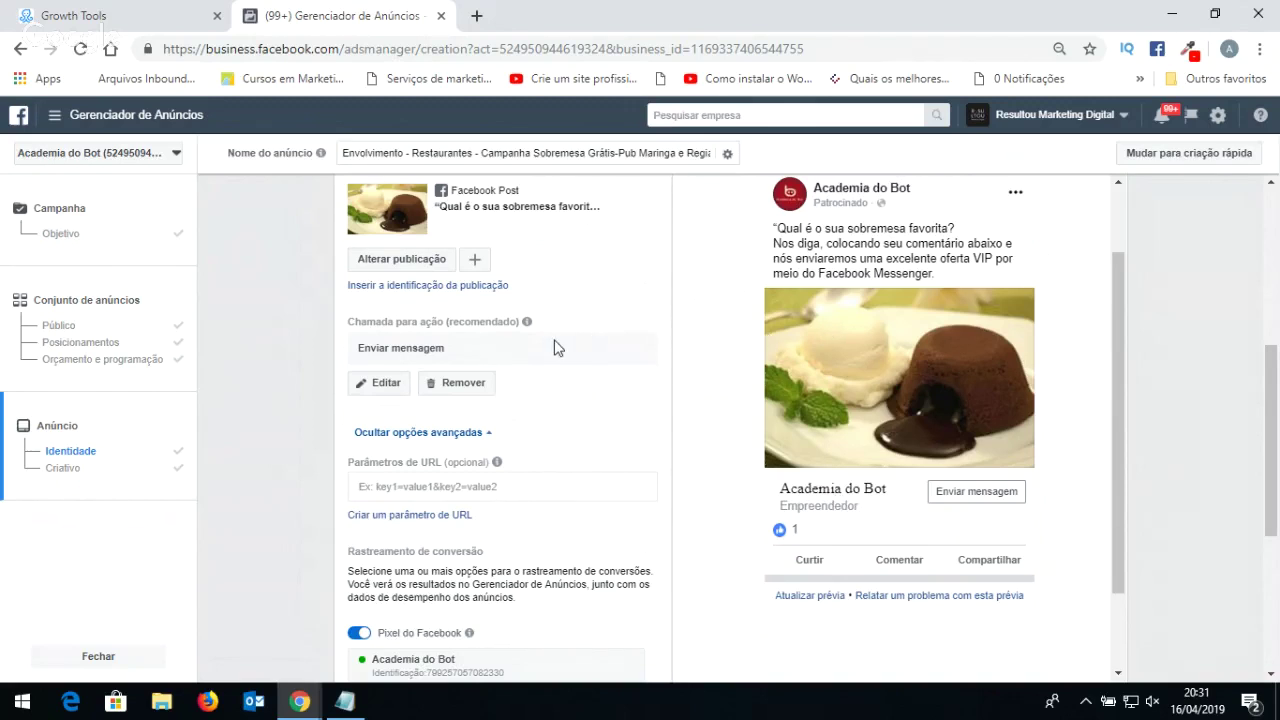
Review the ad's call-to-action choices and keep Enviar mensagem unchanged.
scroll(766, 357, up, 2)
scroll(757, 371, down, 2)
click(379, 387)
click(505, 345)
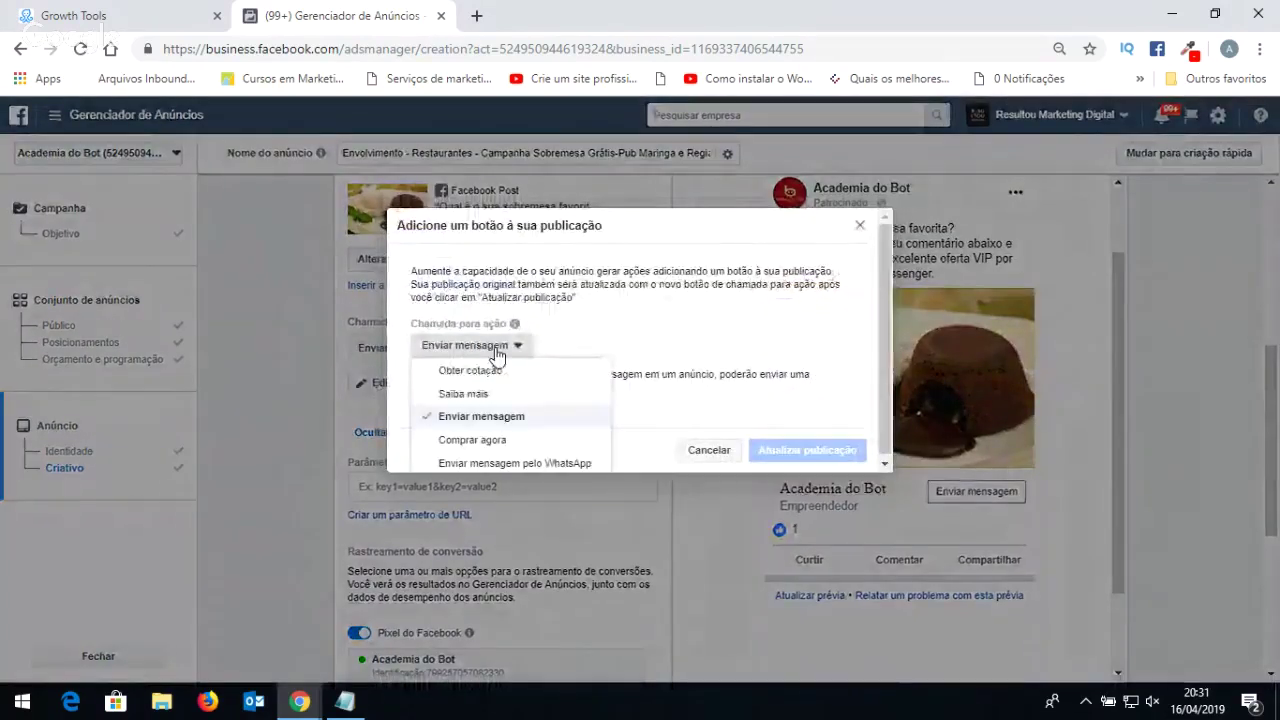
click(703, 450)
scroll(569, 380, down, 2)
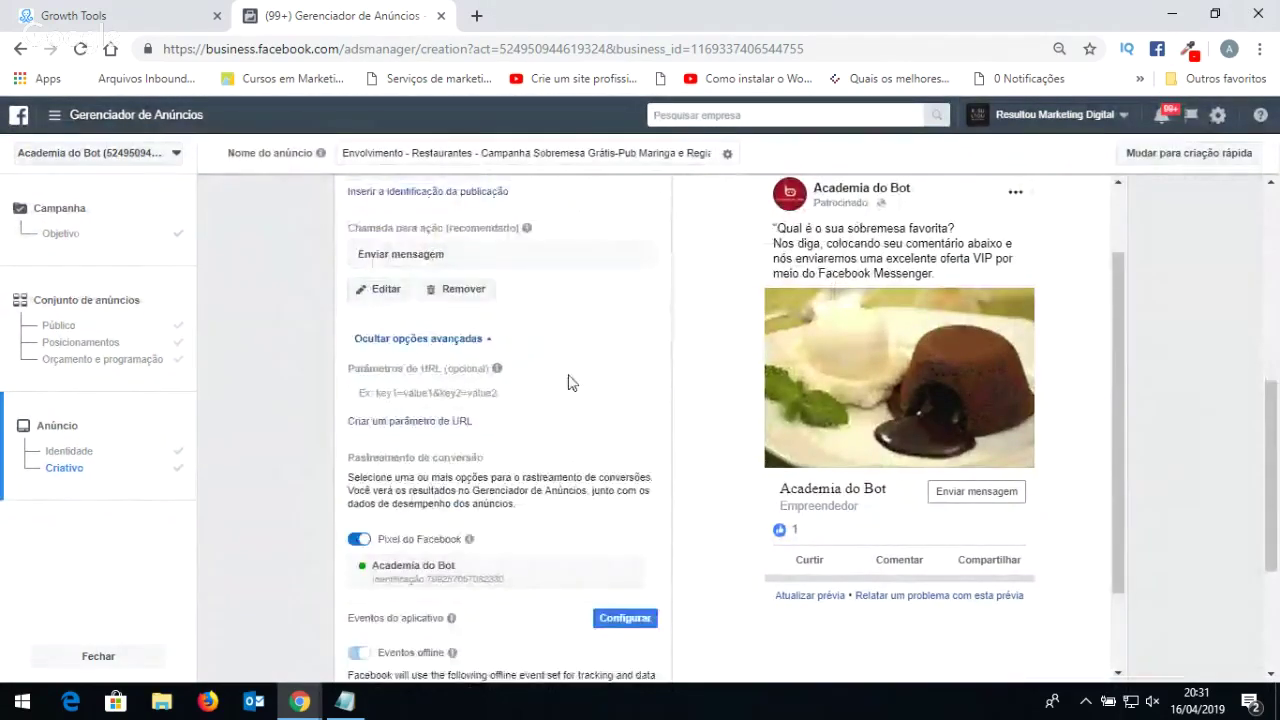
scroll(563, 400, down, 2)
scroll(557, 403, up, 4)
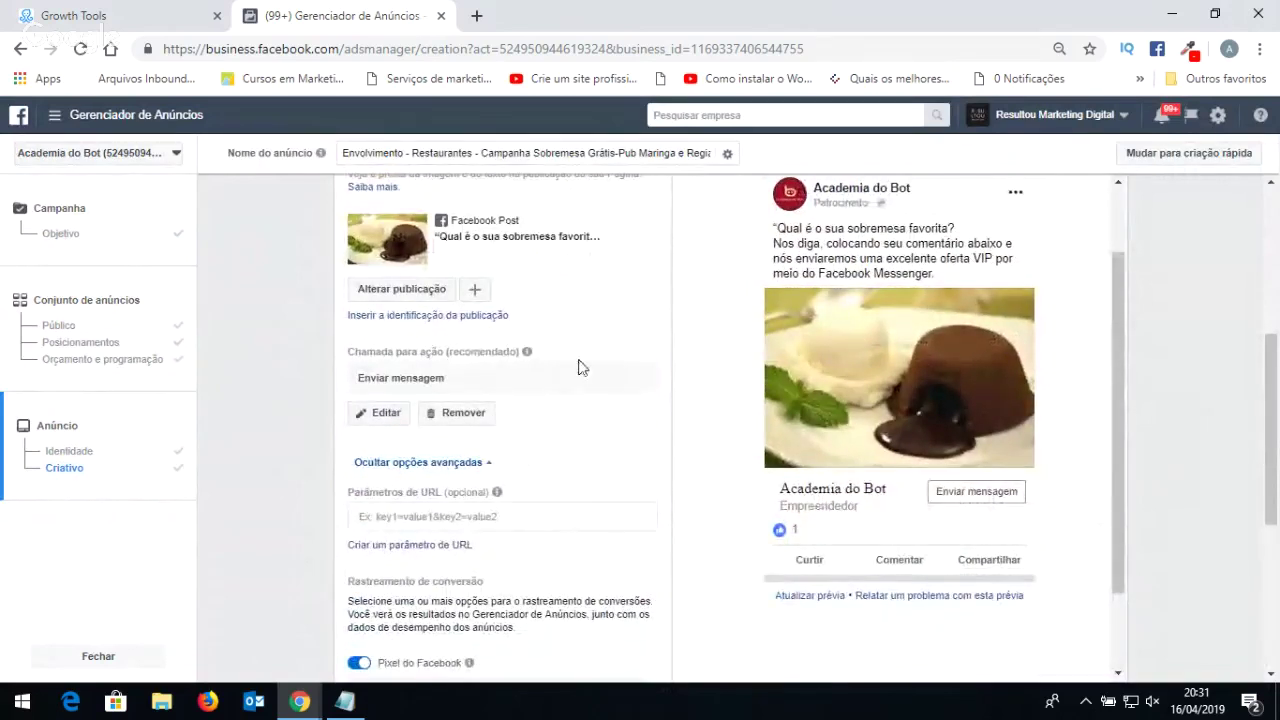
scroll(569, 434, down, 1)
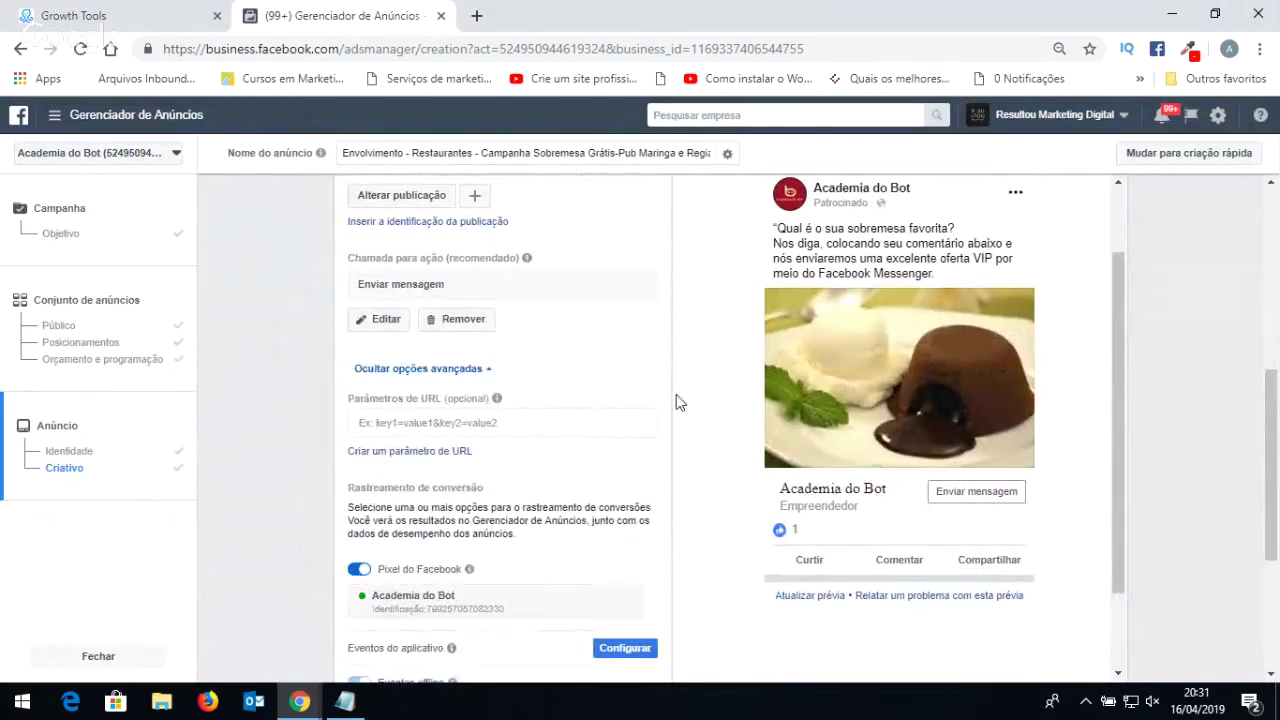
scroll(1009, 486, down, 3)
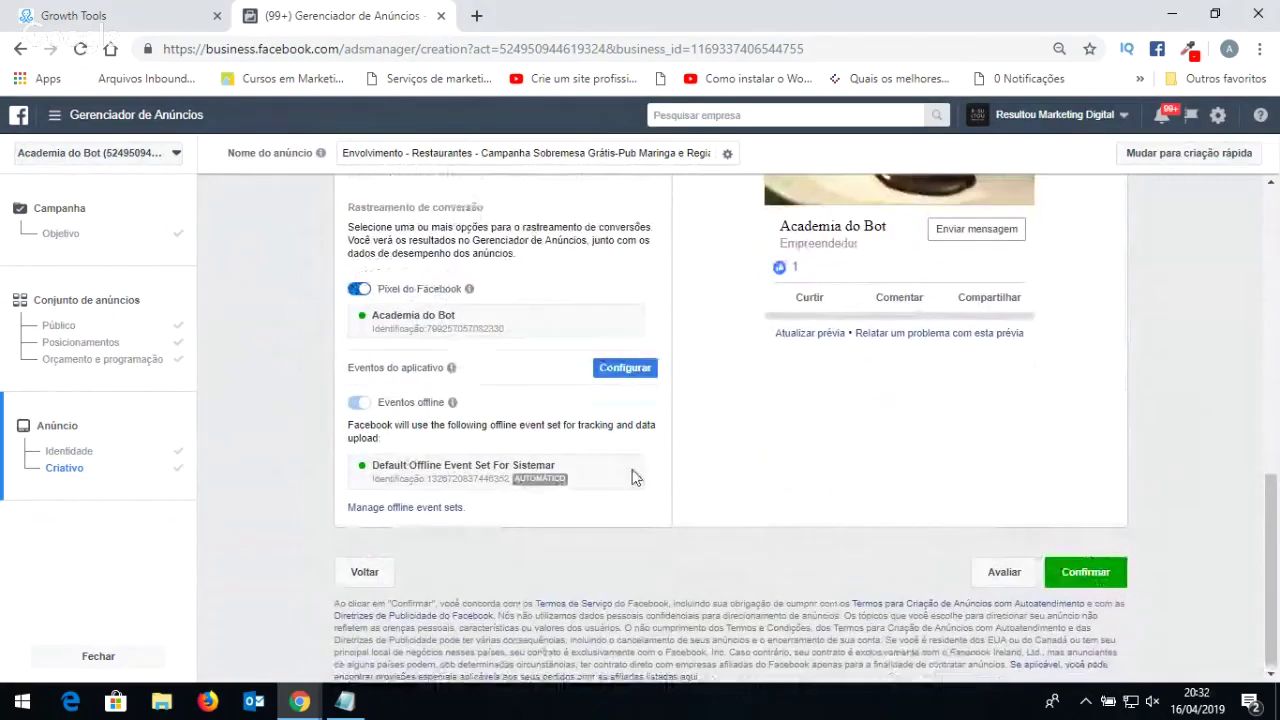
scroll(634, 477, up, 3)
scroll(632, 477, up, 3)
scroll(632, 477, down, 2)
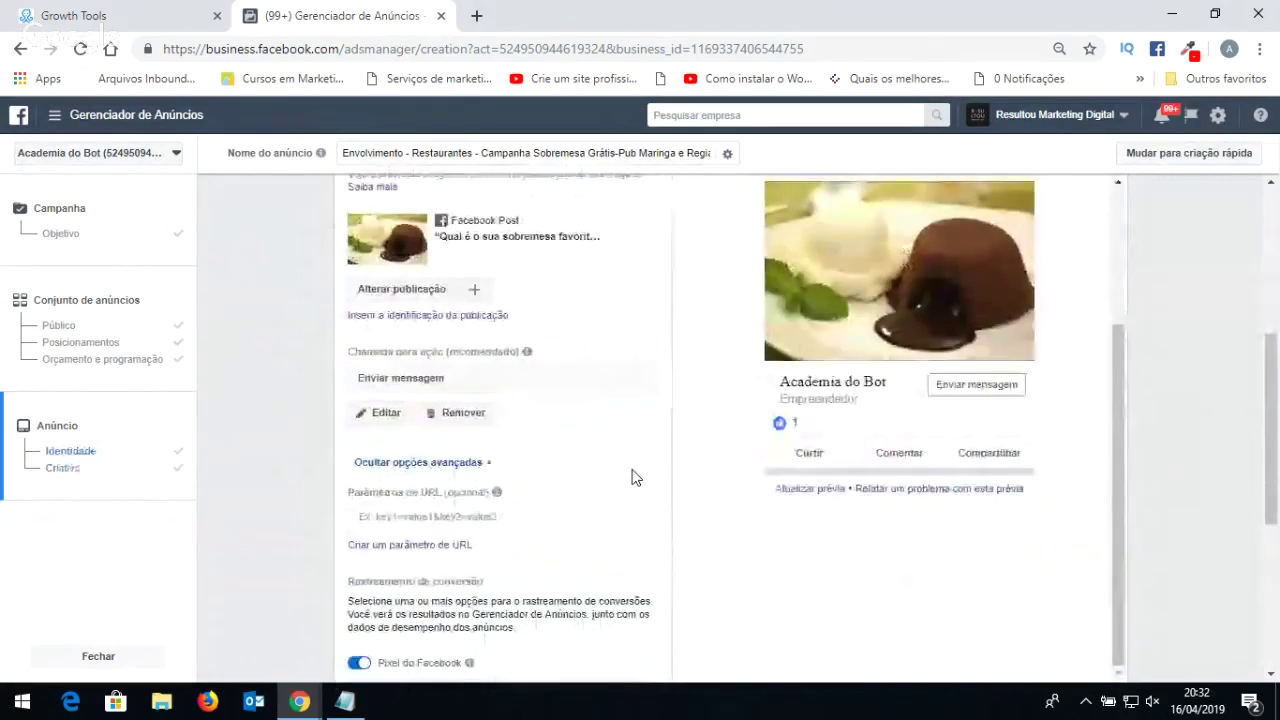
scroll(632, 477, up, 1)
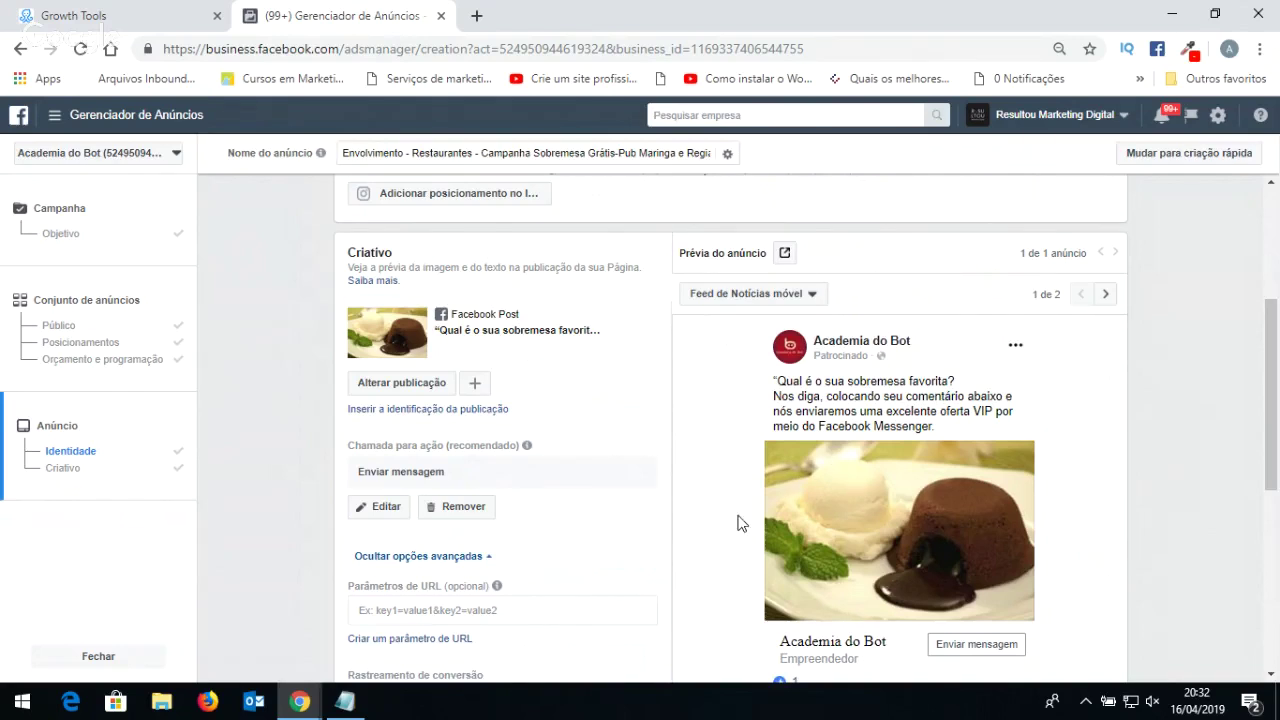
scroll(855, 485, down, 3)
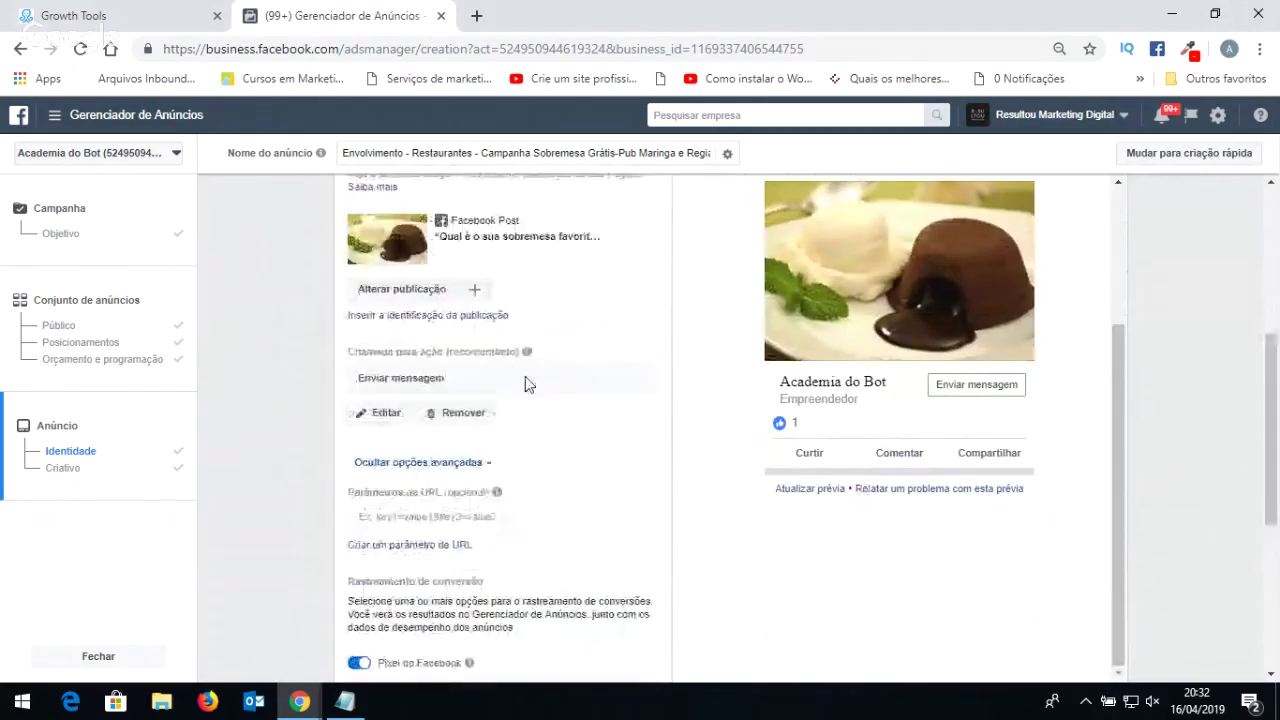
Load facebook.com in a new Chrome tab.
mouse_move(288, 706)
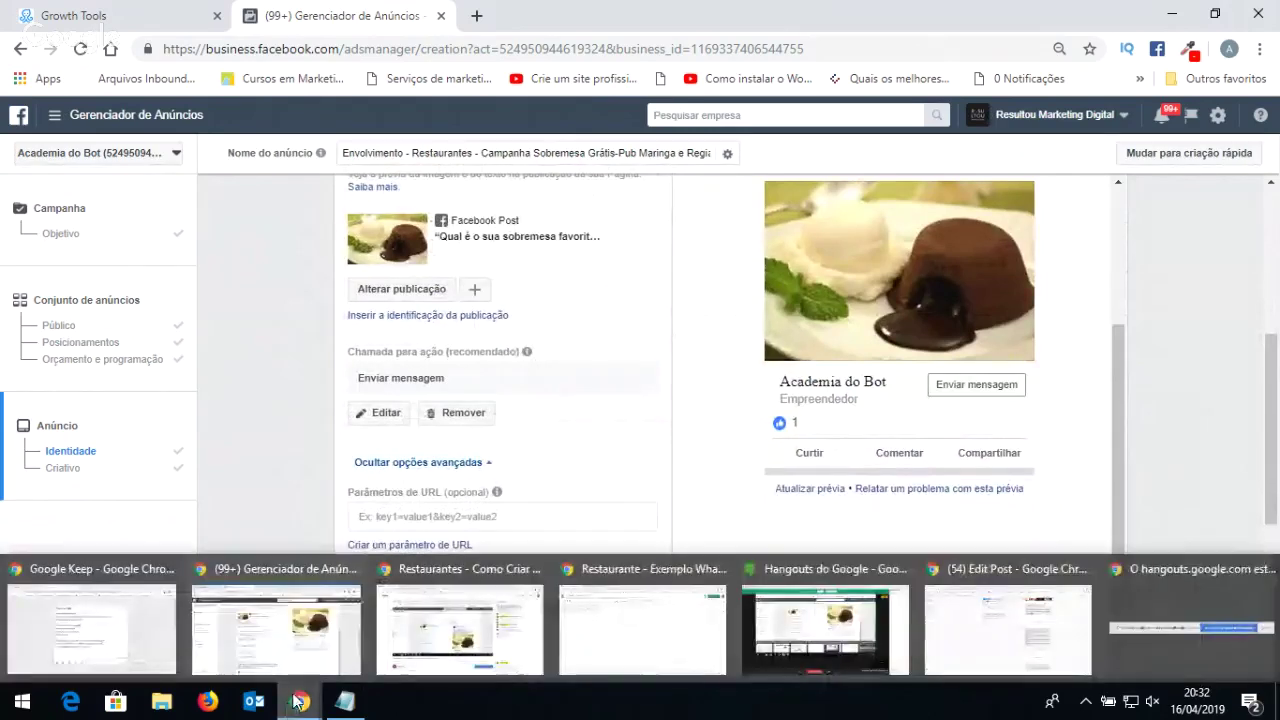
mouse_move(490, 630)
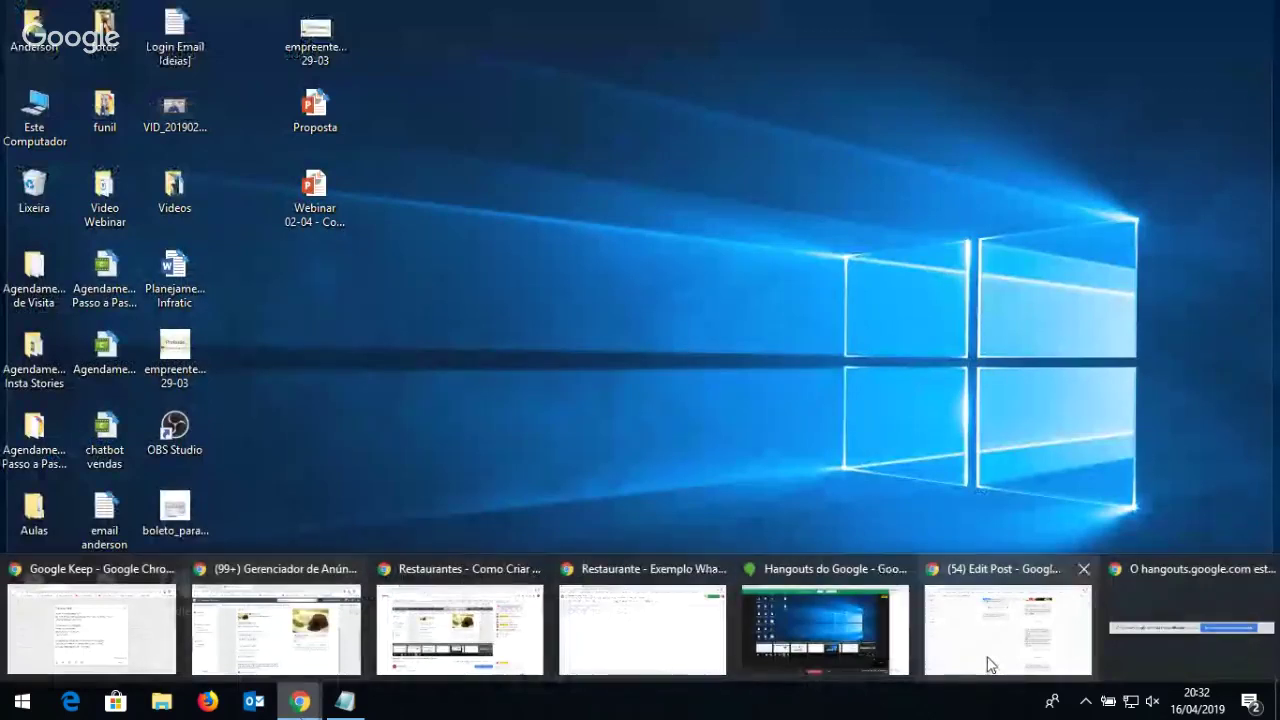
mouse_move(133, 636)
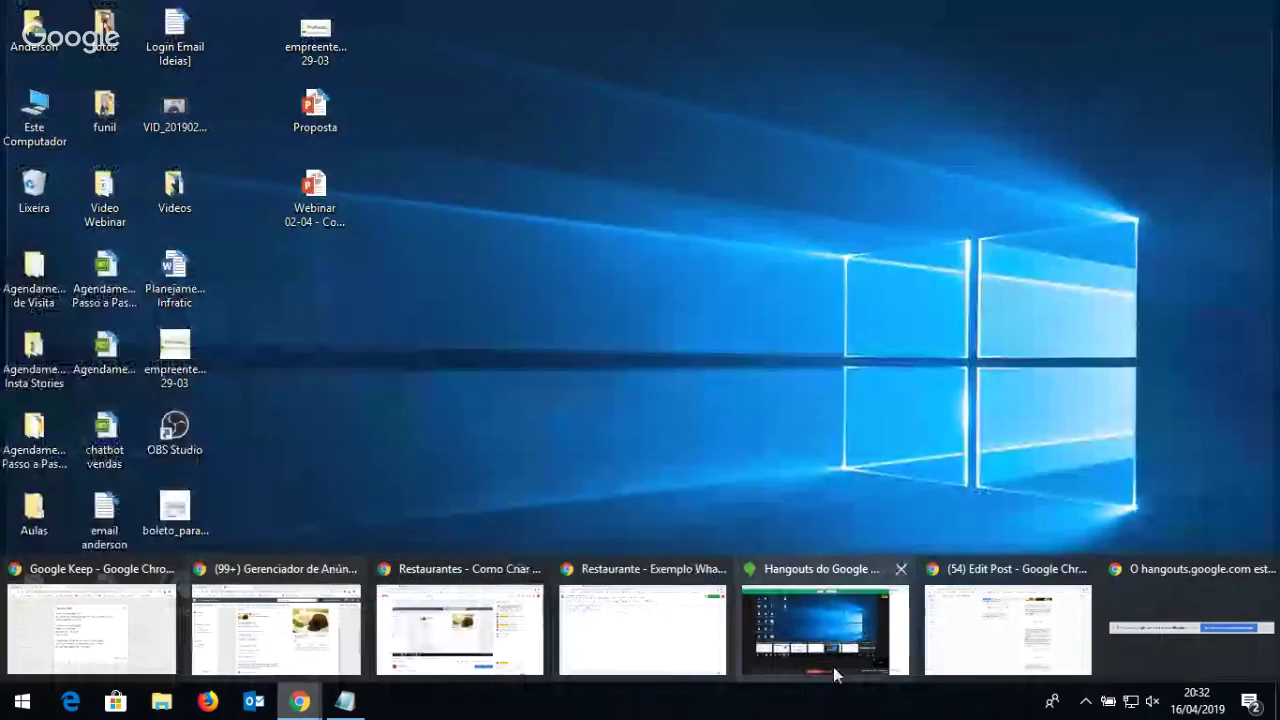
click(477, 15)
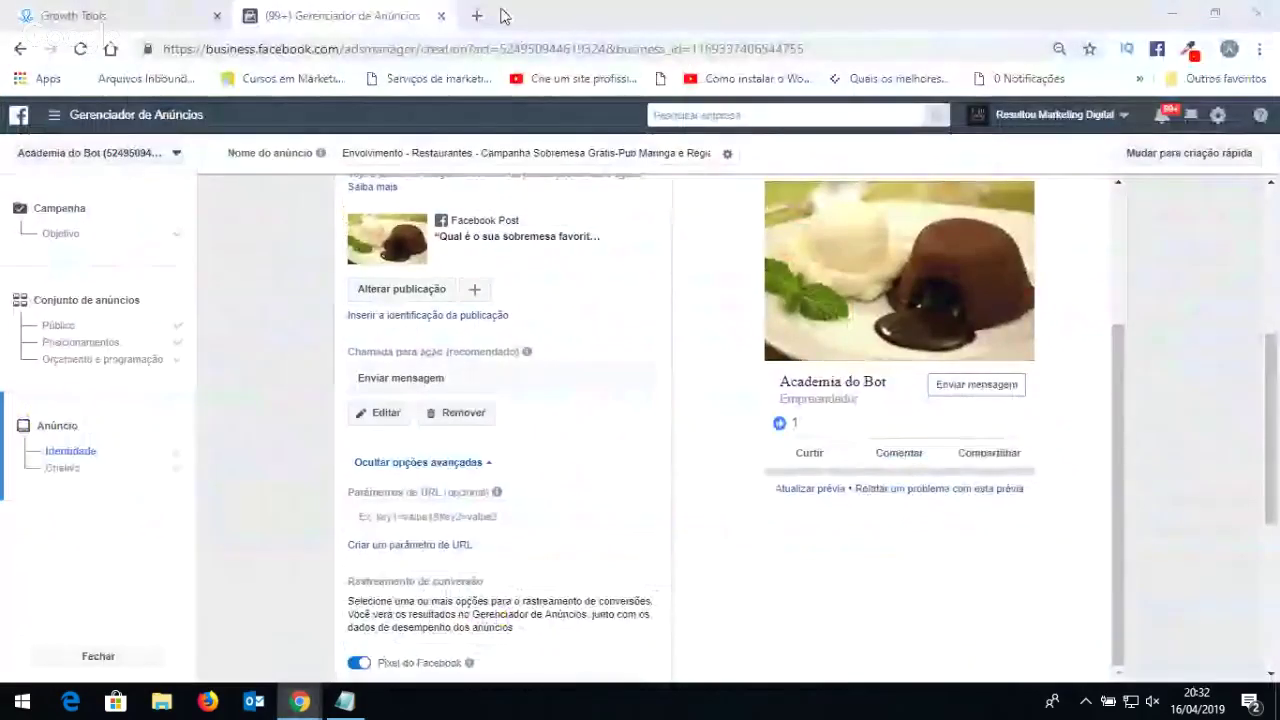
text(facebook.com)
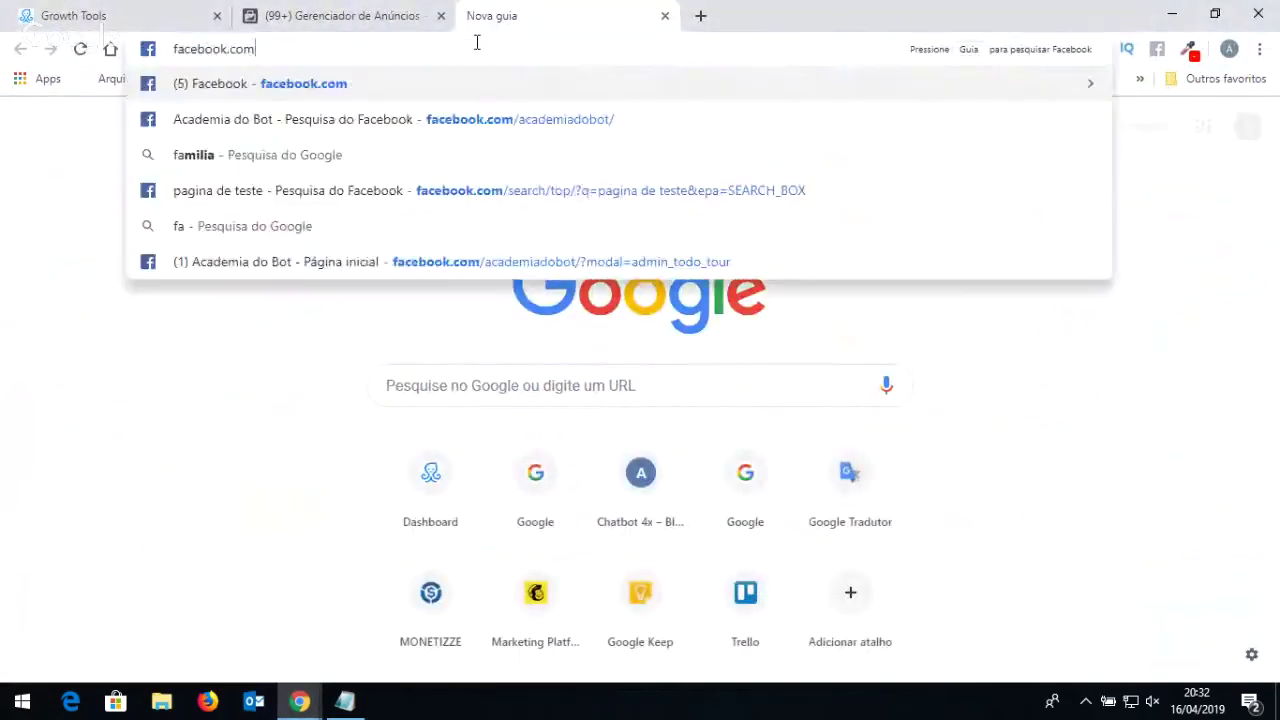
key(Return)
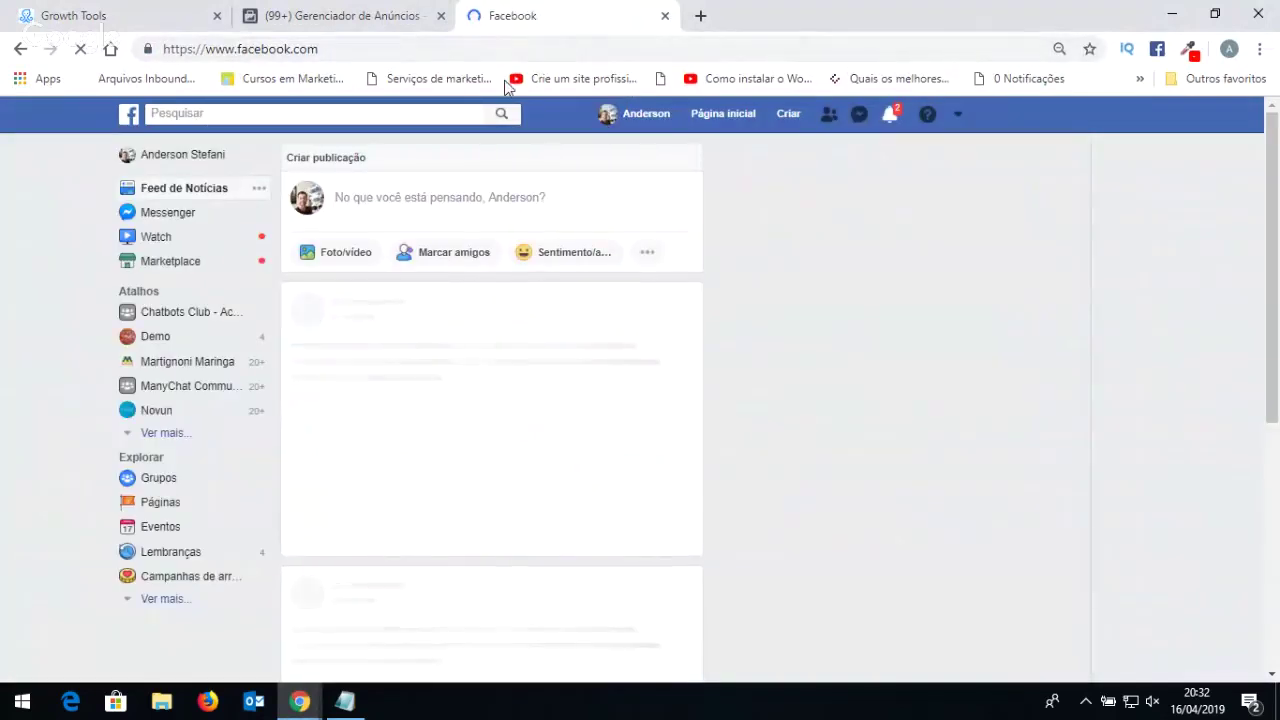
Search Facebook for 'academia do bot' and open the Academia do Bot page.
click(443, 117)
text(acad)
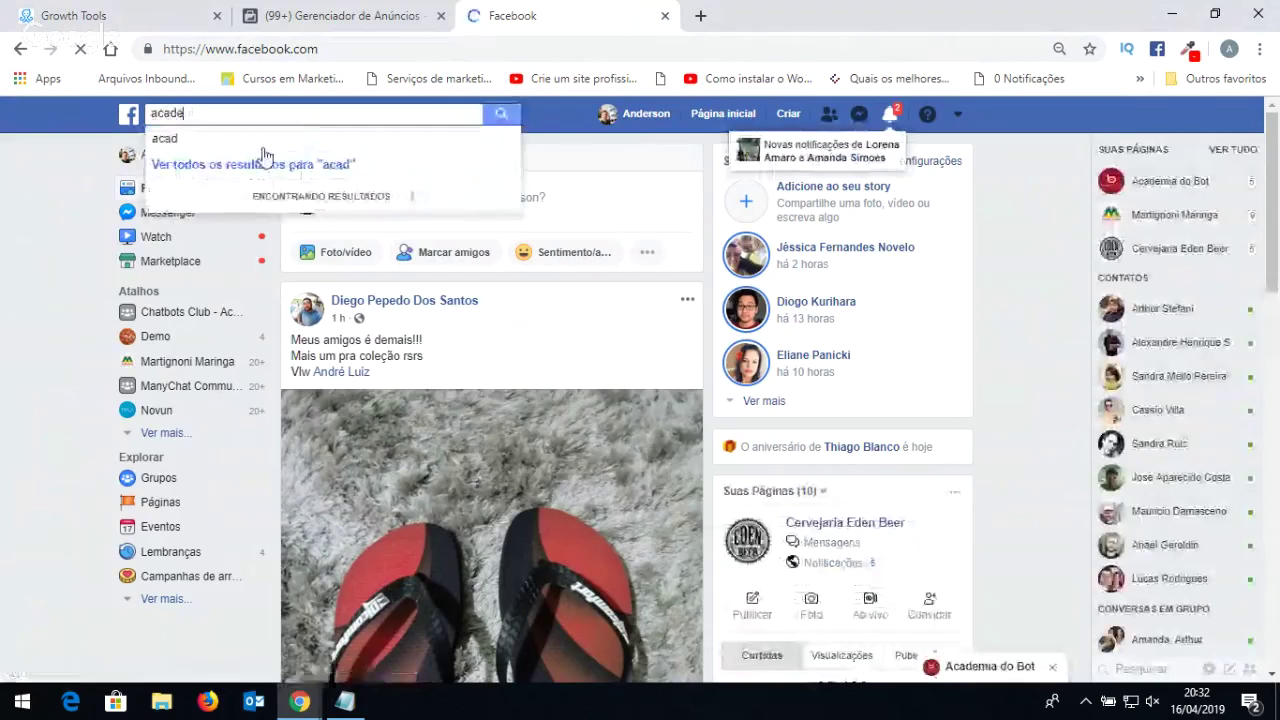
text(e)
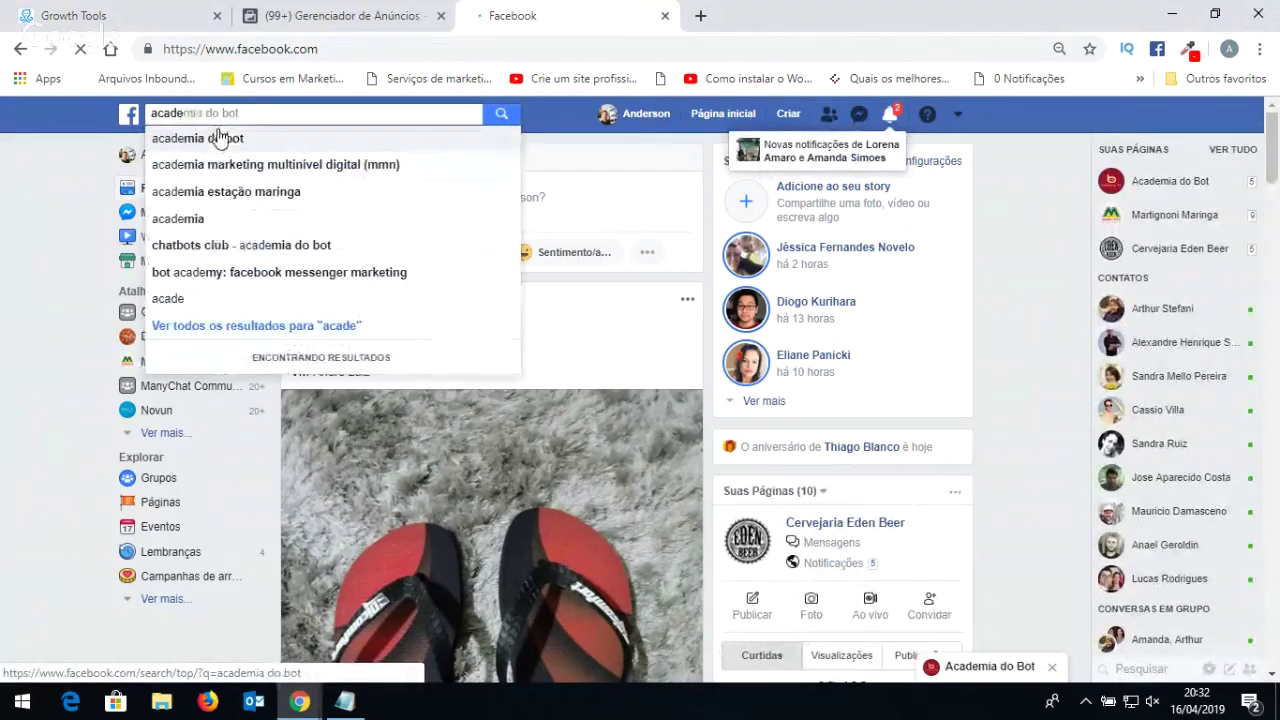
click(220, 137)
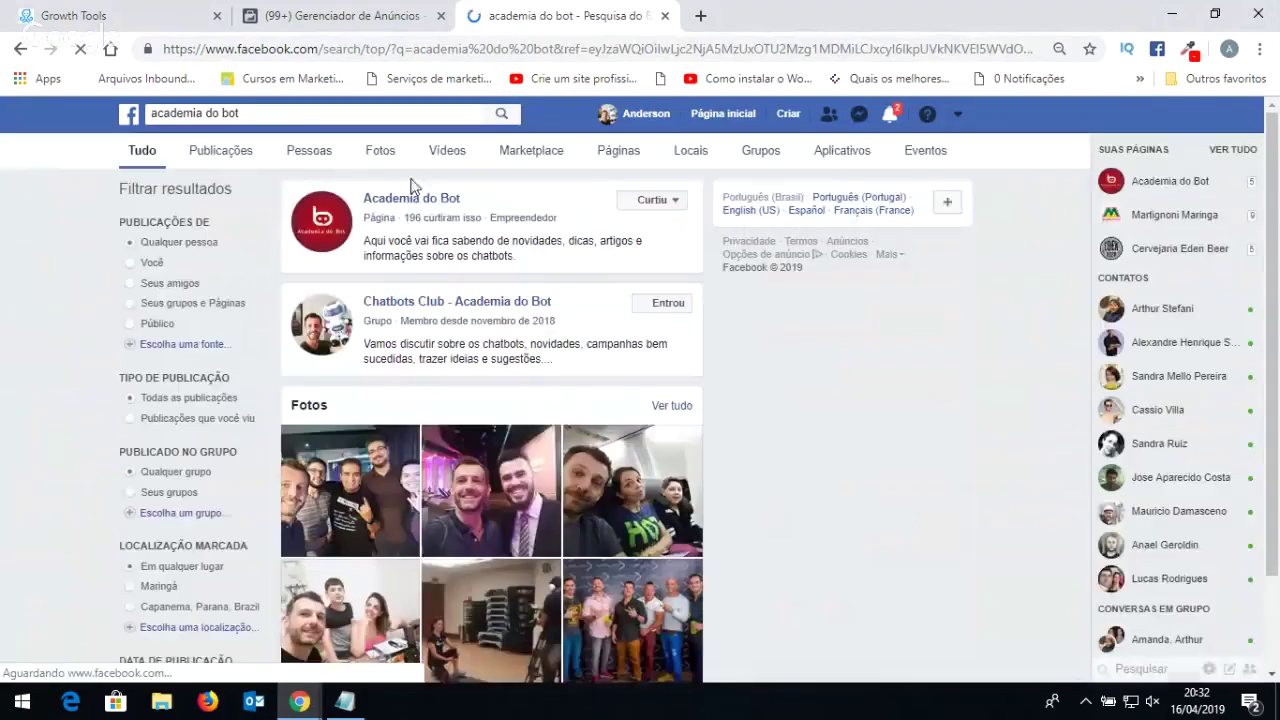
click(425, 199)
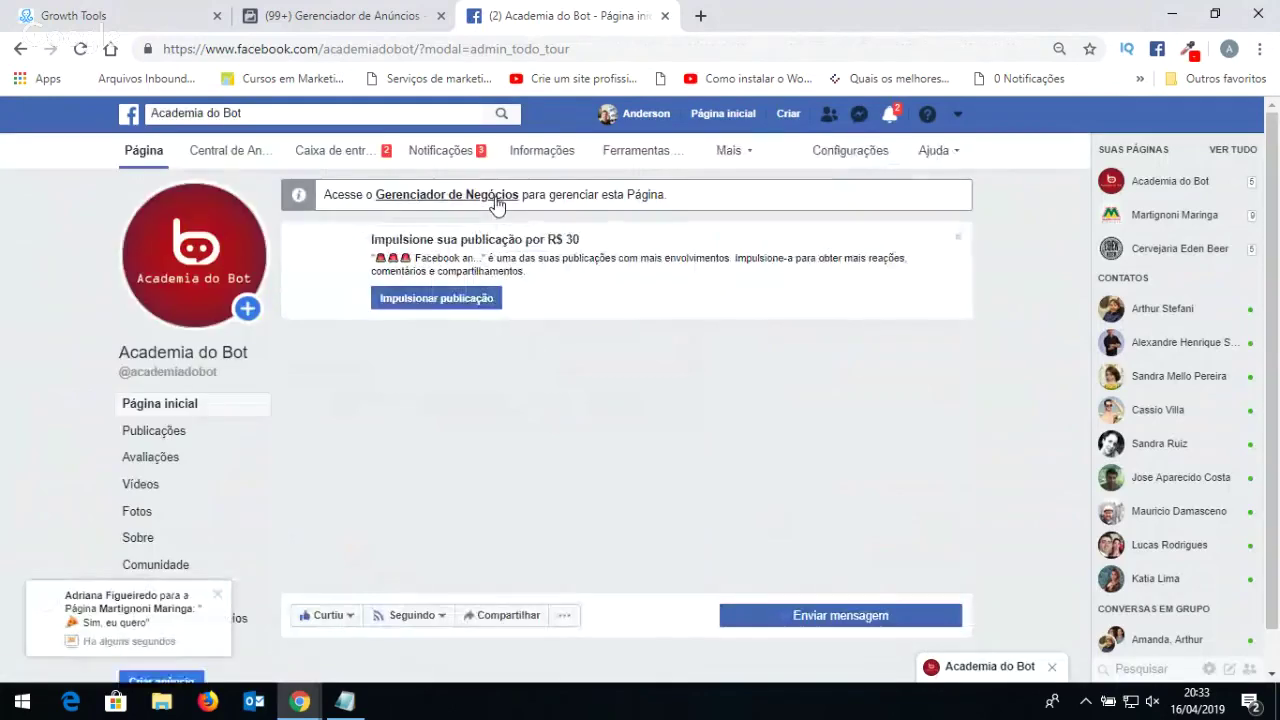
On the dessert post, switch the commenting identity from Academia do Bot to the personal profile.
scroll(489, 320, down, 2)
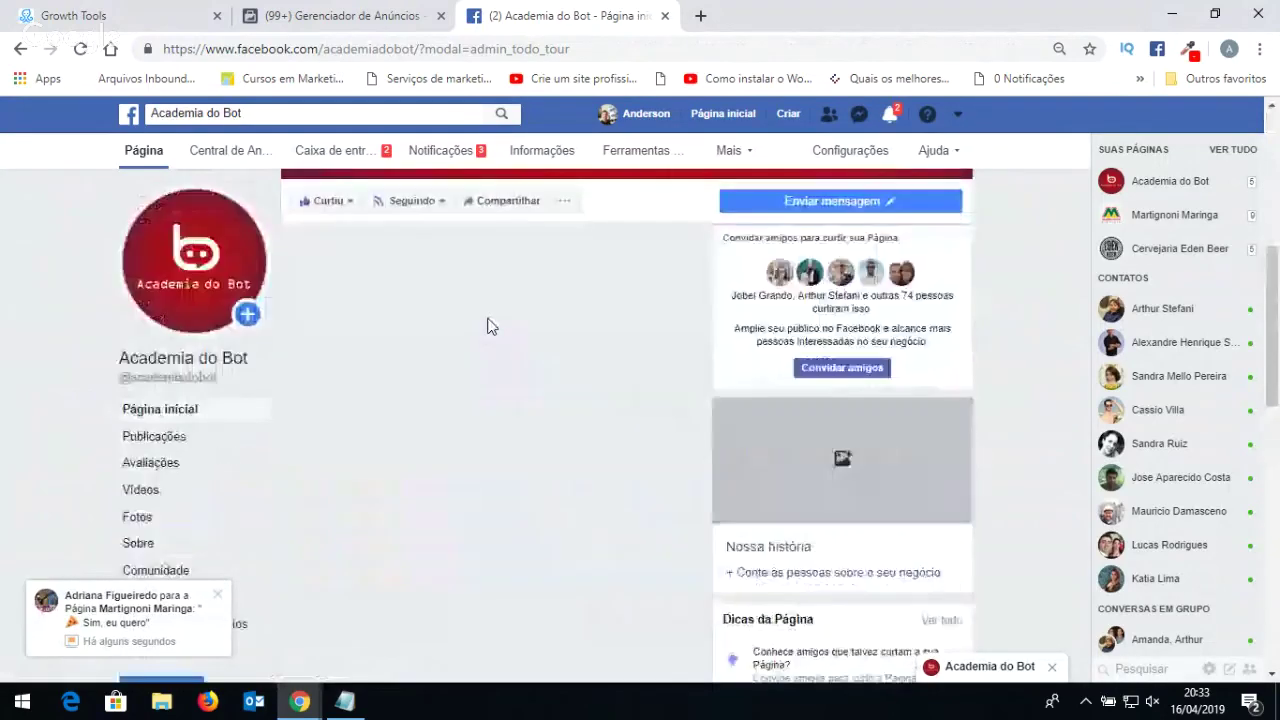
scroll(489, 340, down, 3)
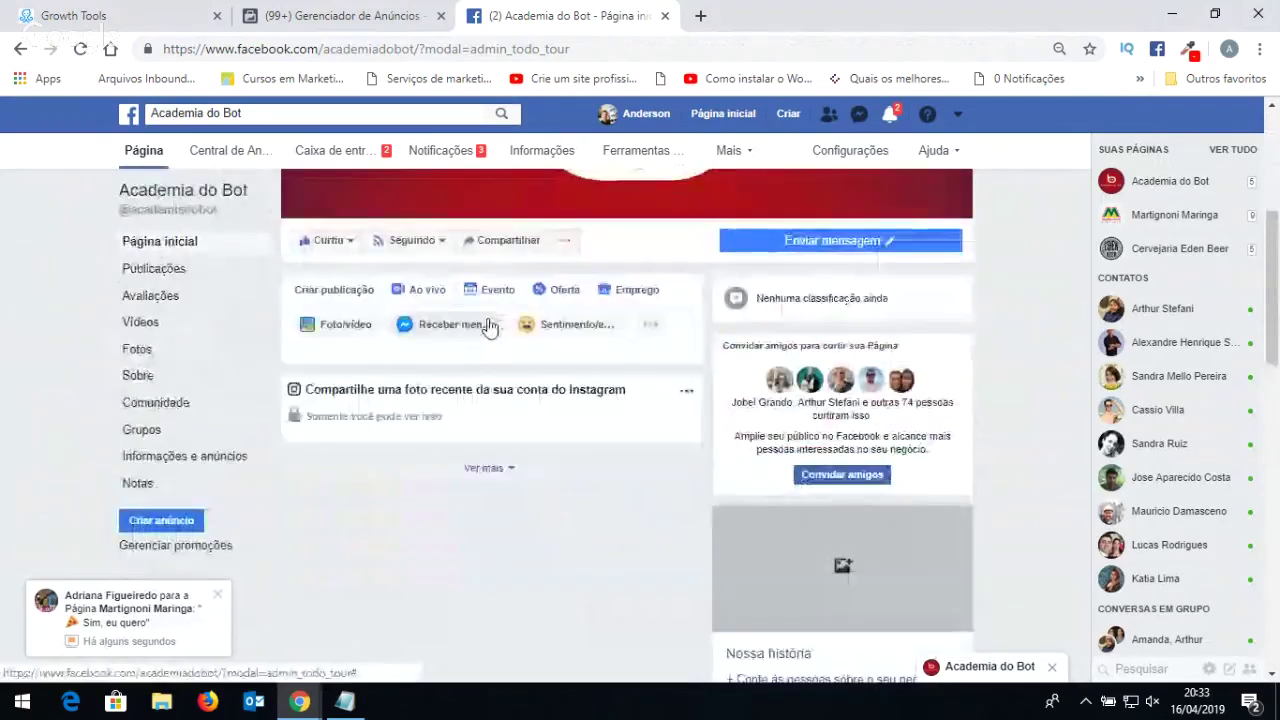
scroll(492, 378, down, 3)
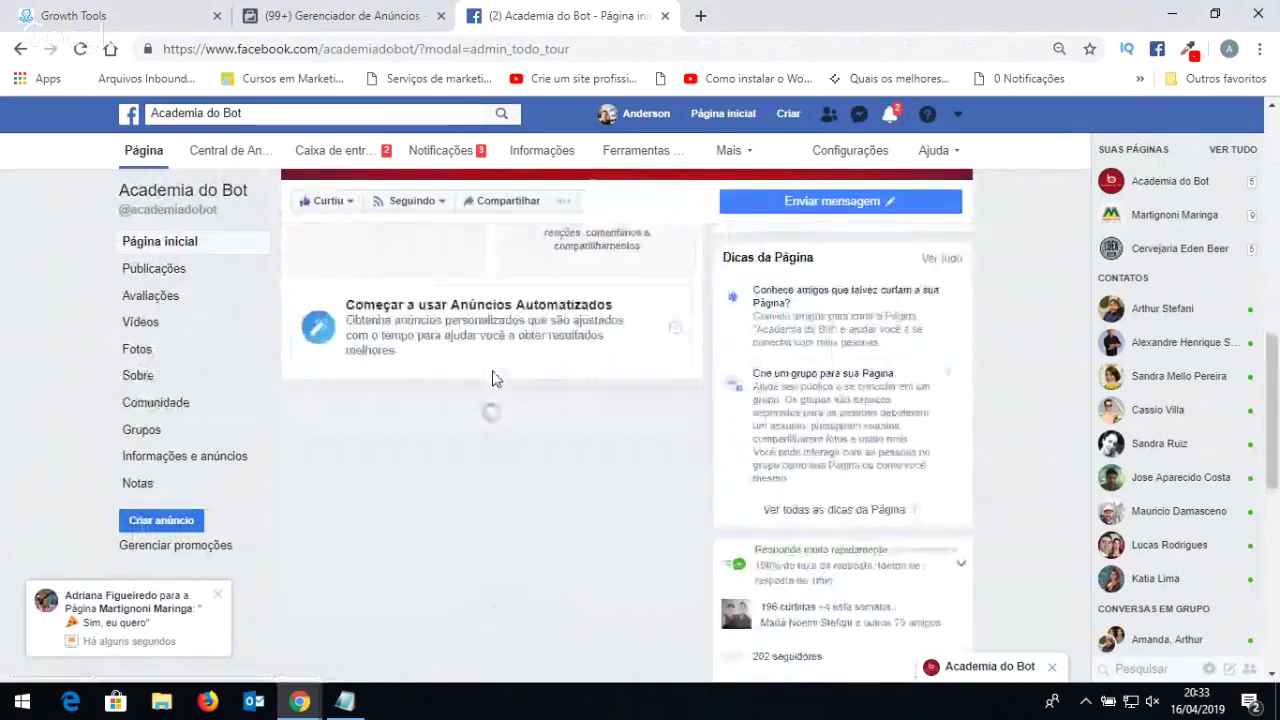
scroll(505, 395, down, 5)
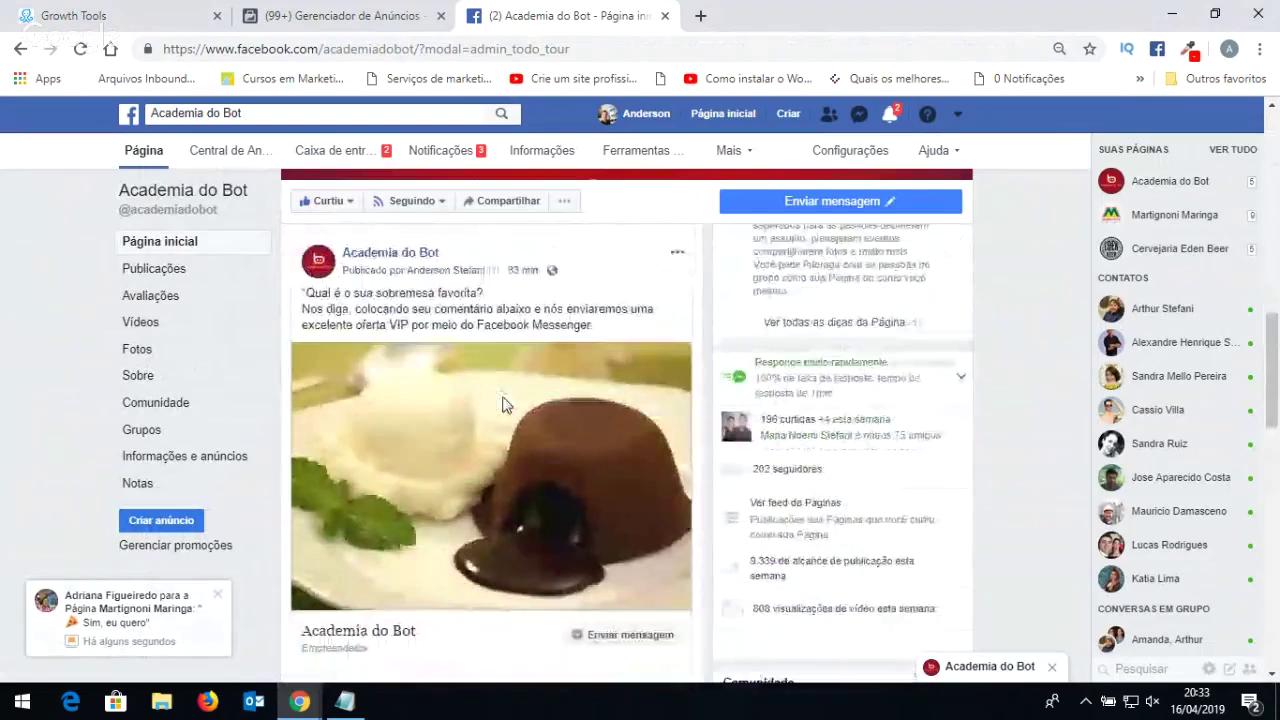
scroll(505, 405, up, 2)
scroll(500, 400, down, 4)
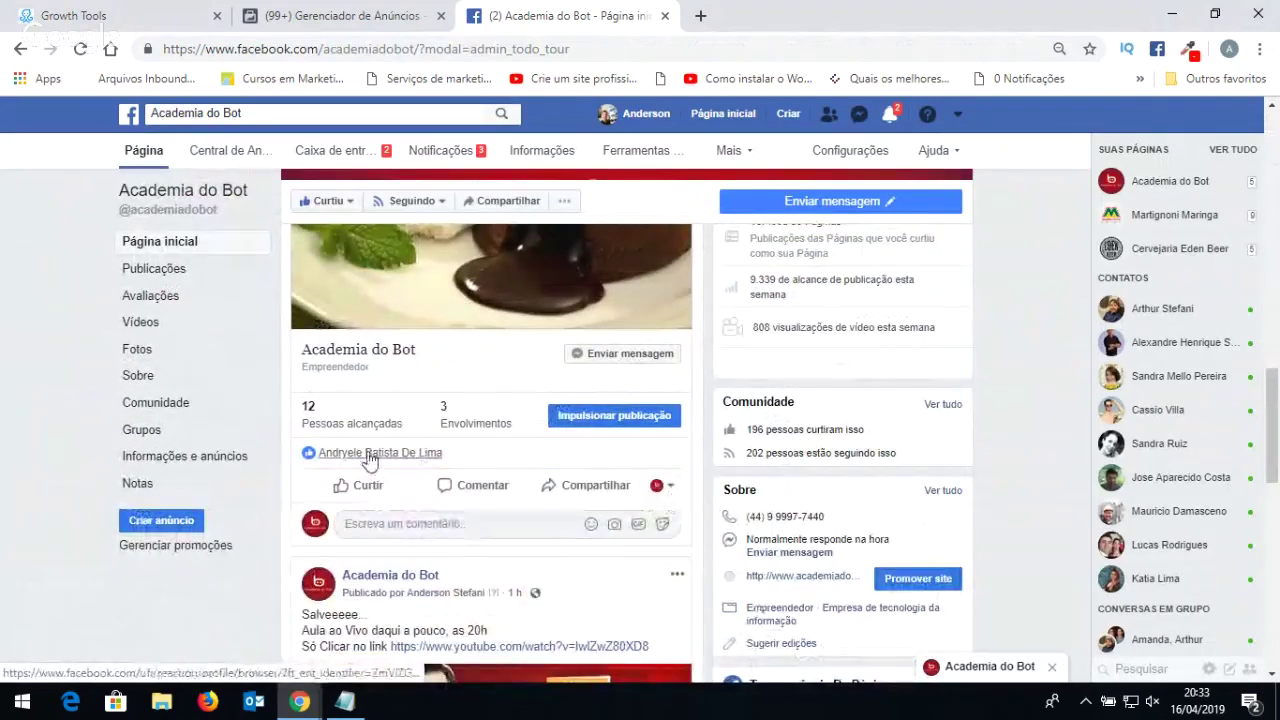
click(668, 487)
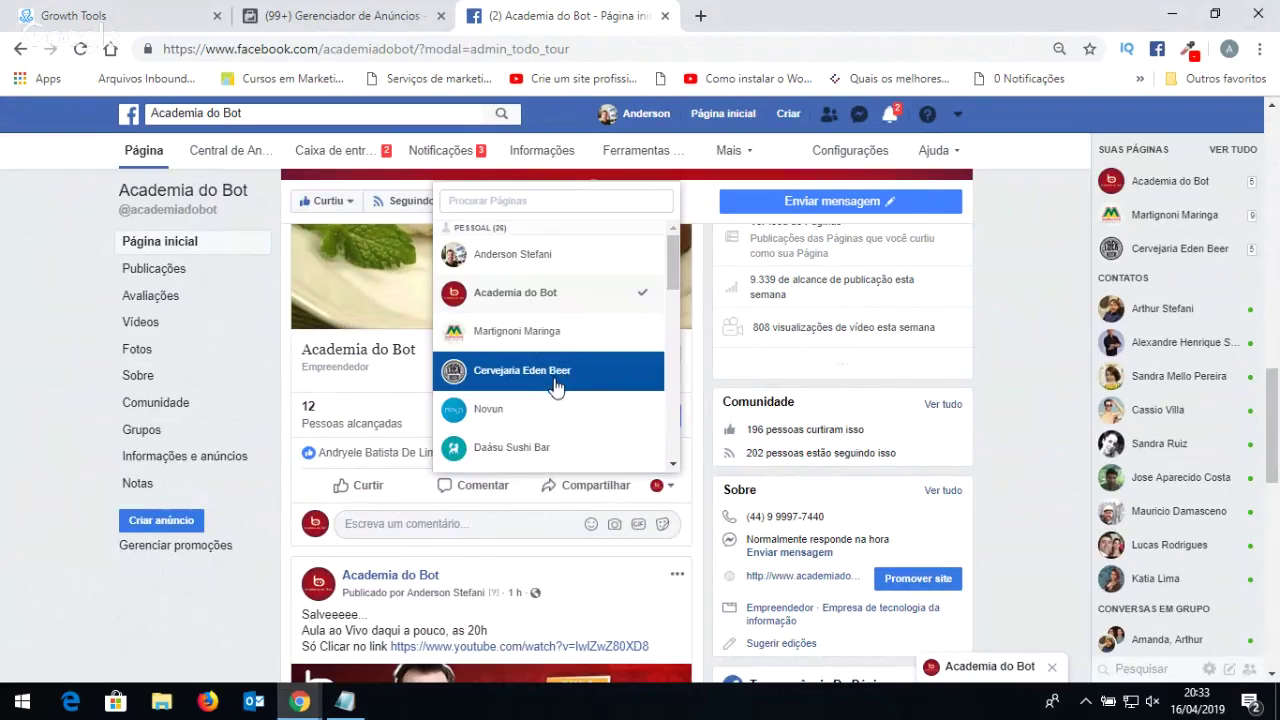
scroll(561, 390, down, 1)
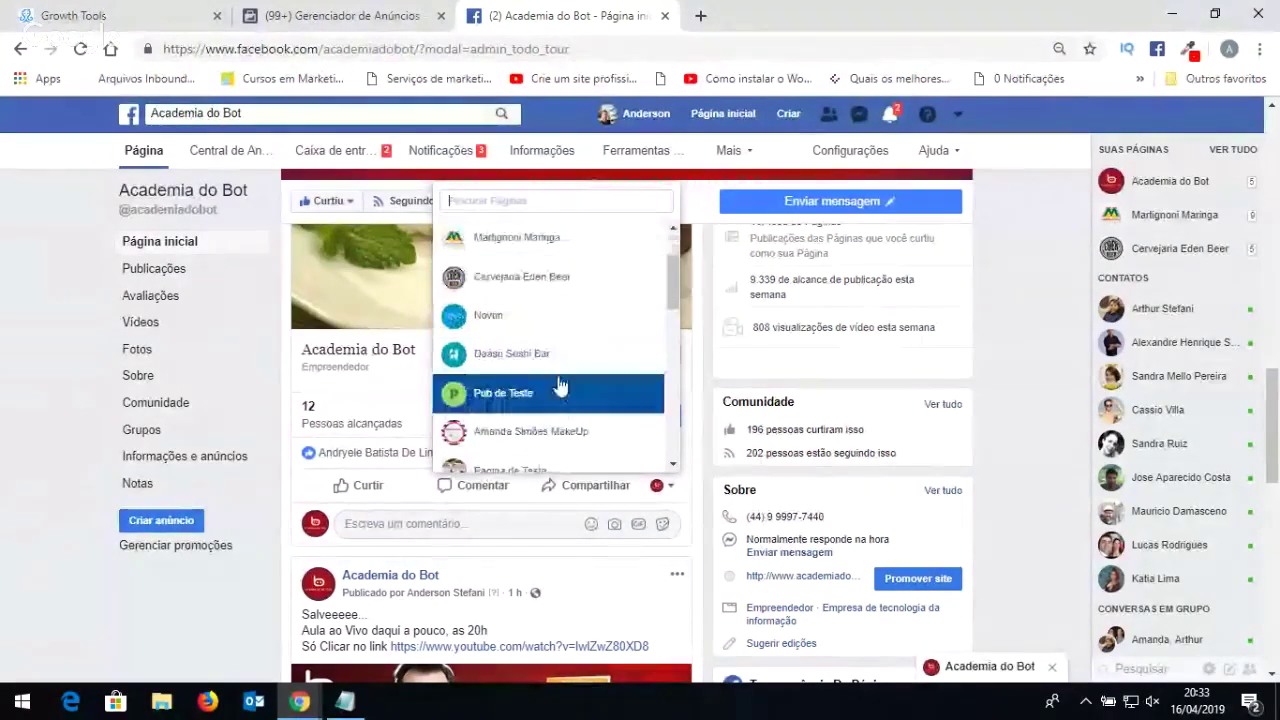
scroll(543, 371, up, 2)
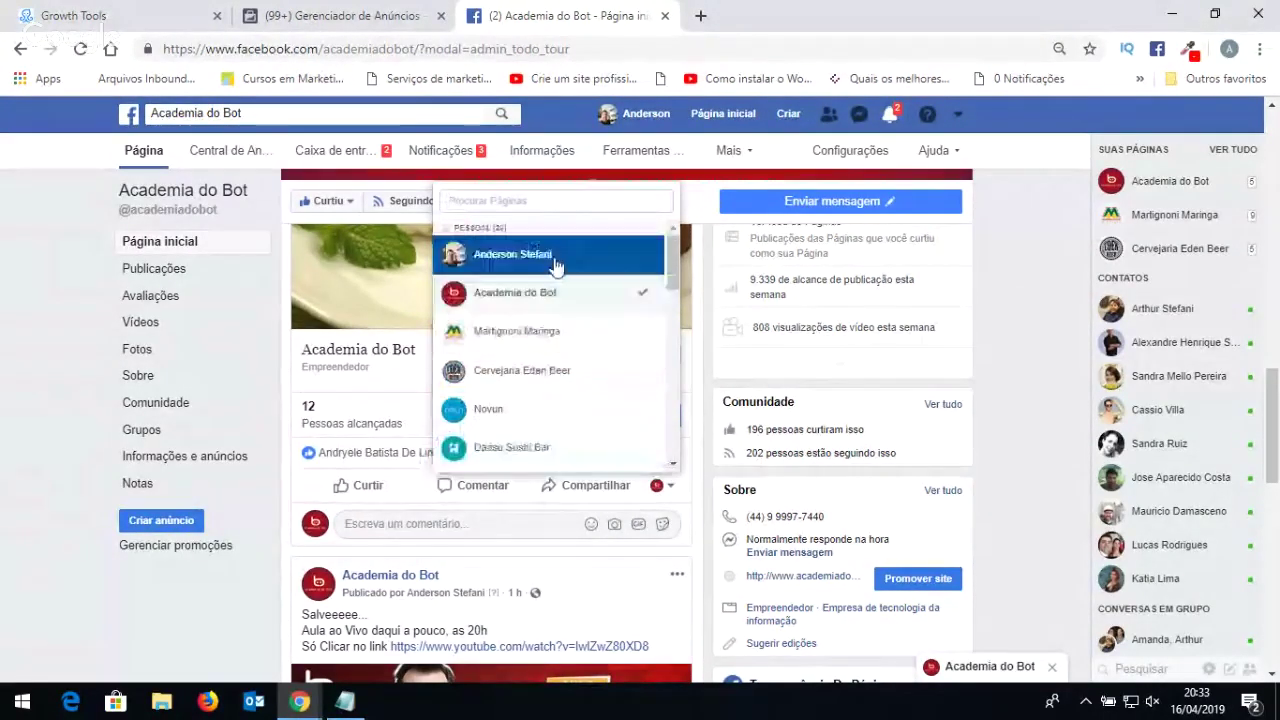
click(557, 264)
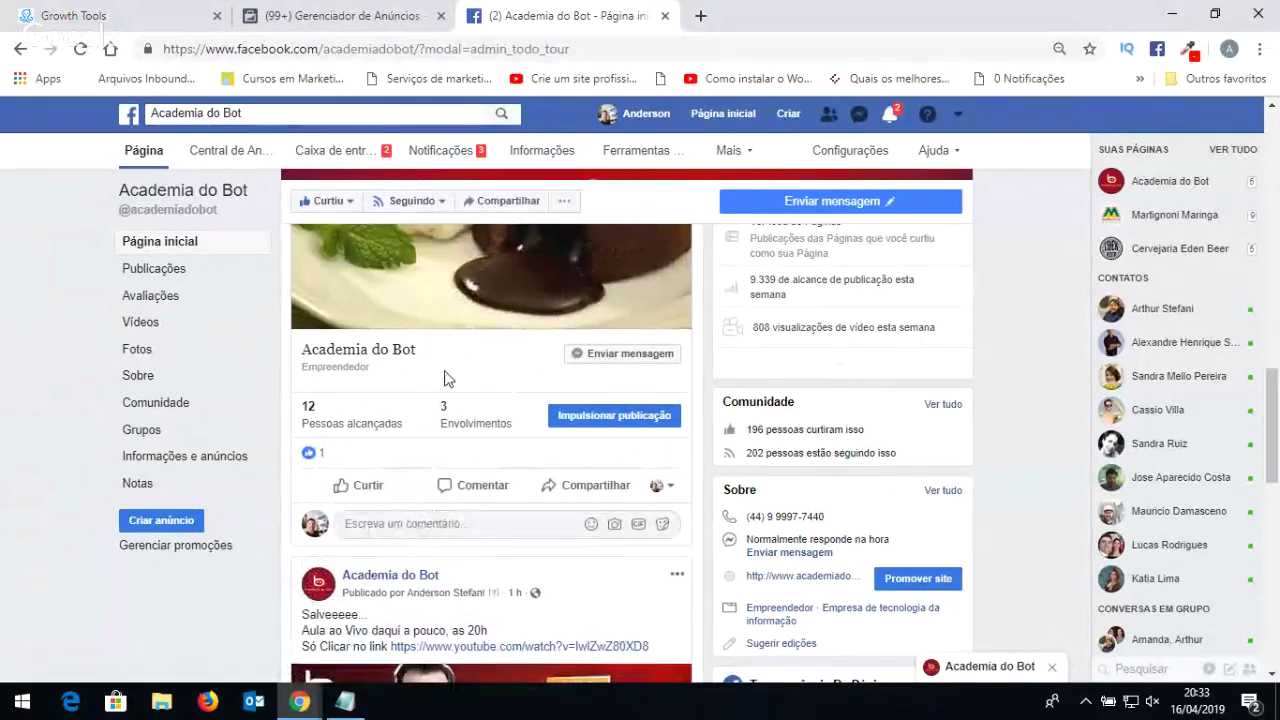
scroll(444, 378, up, 3)
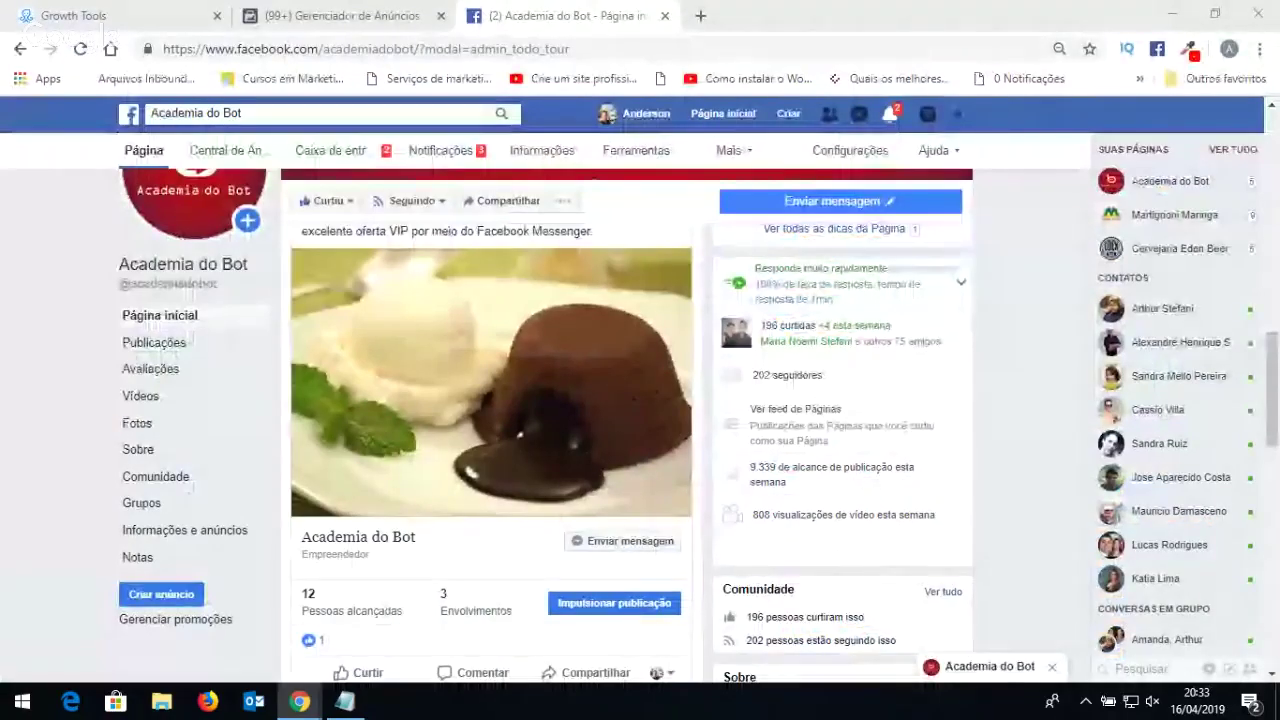
Check that the Restaurante Exemplo Whats sheet holds only its header row.
drag(1068, 265, 337, 37)
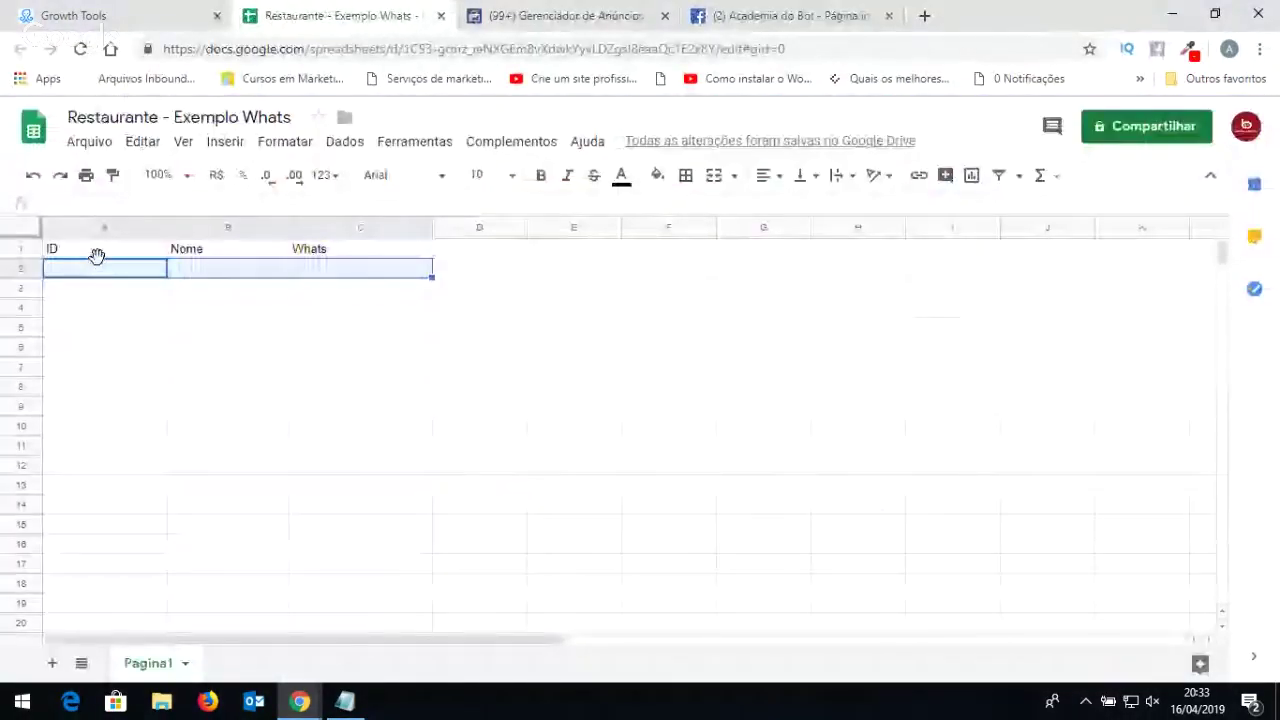
click(105, 251)
drag(303, 23, 1279, 330)
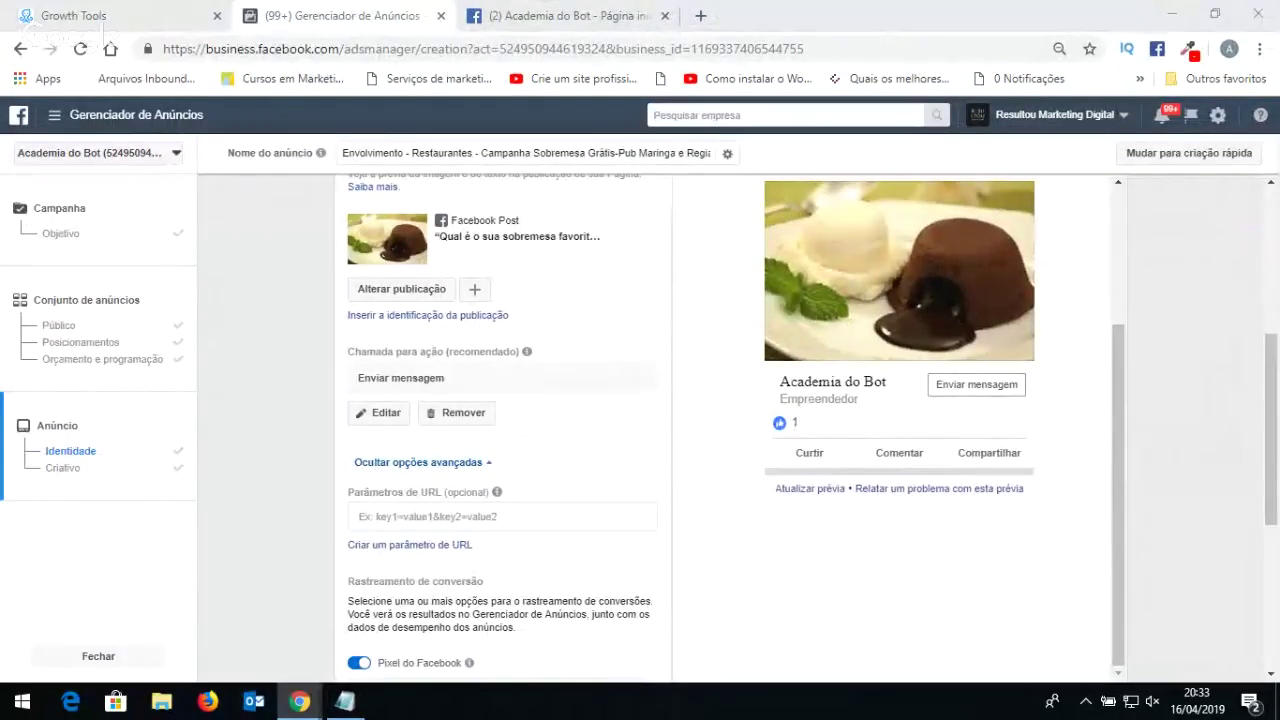
Check the Cupom Resgatado sheet's headers, then return to the Academia do Bot Facebook tab.
drag(1279, 75, 270, 25)
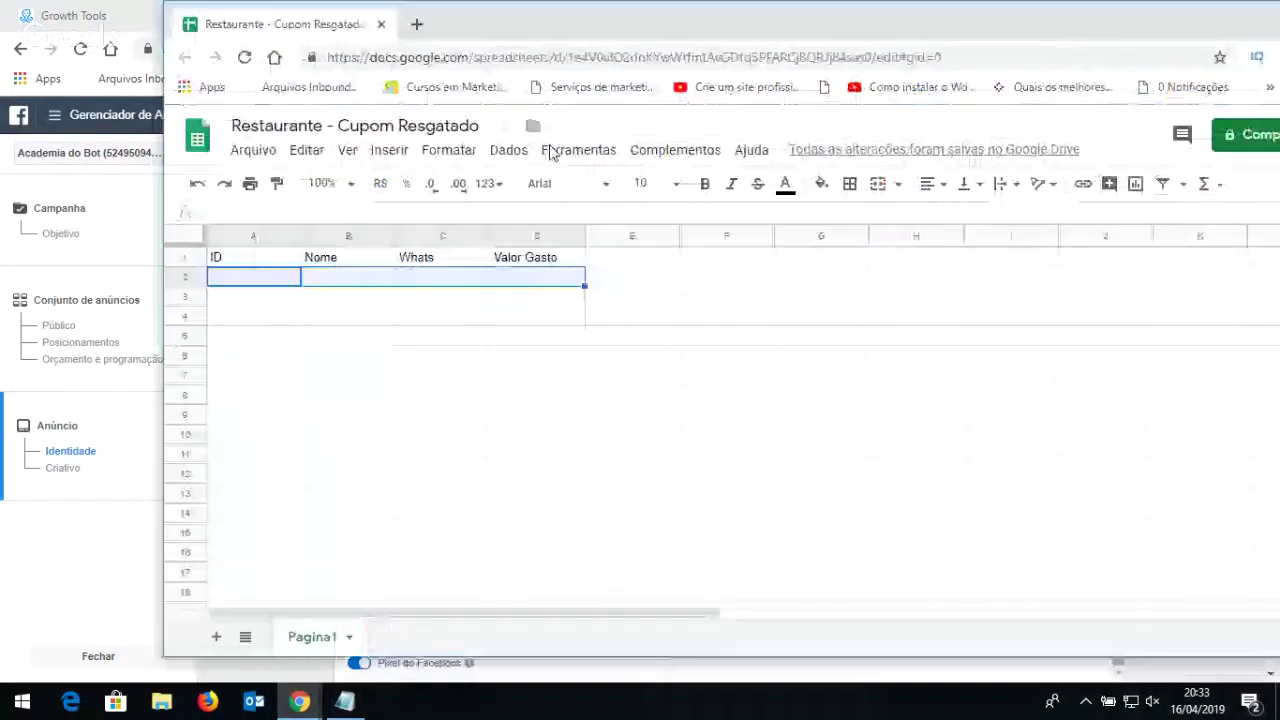
drag(490, 25, 1279, 180)
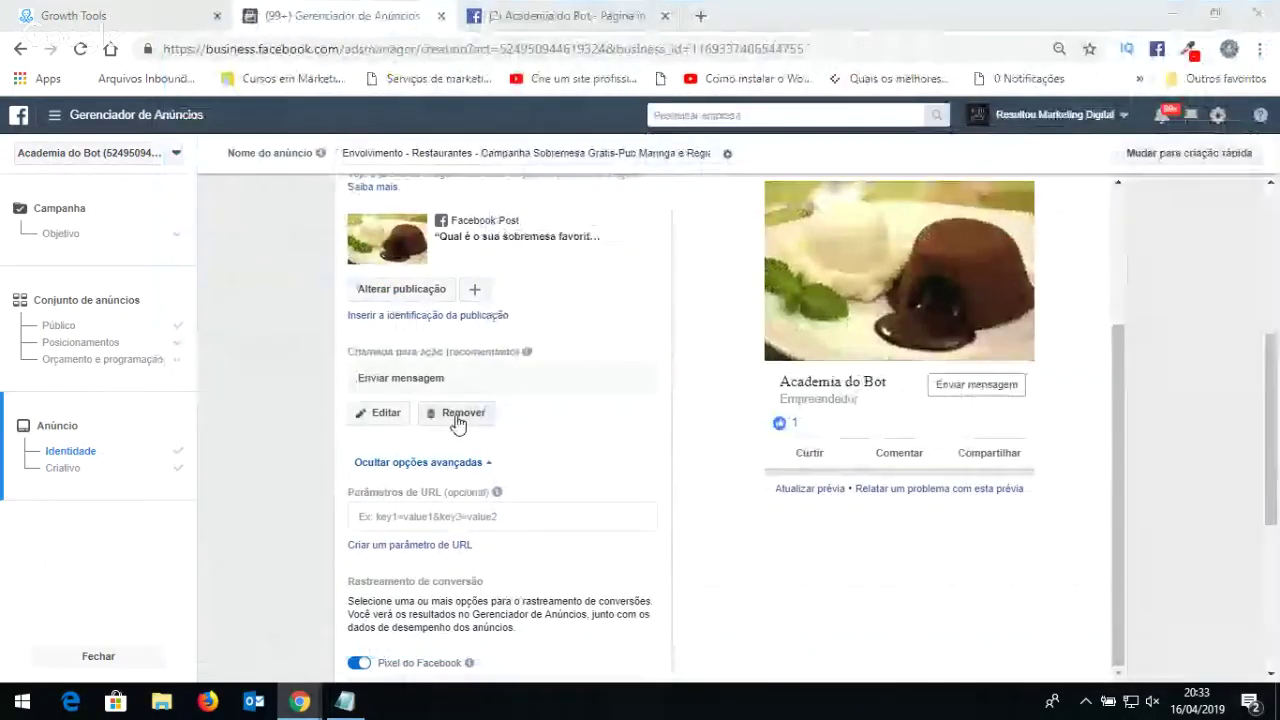
click(537, 27)
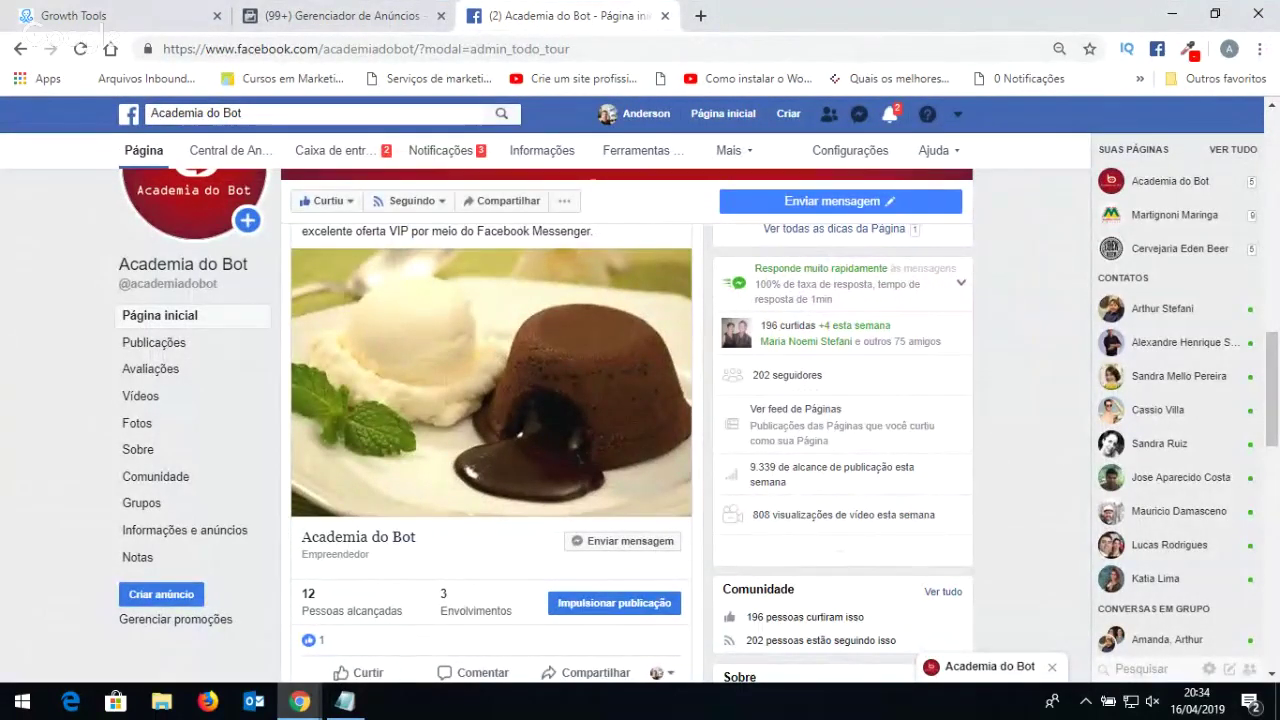
Comment 'petit gateau' on the Academia do Bot dessert post, fixing the typo.
key(super+d)
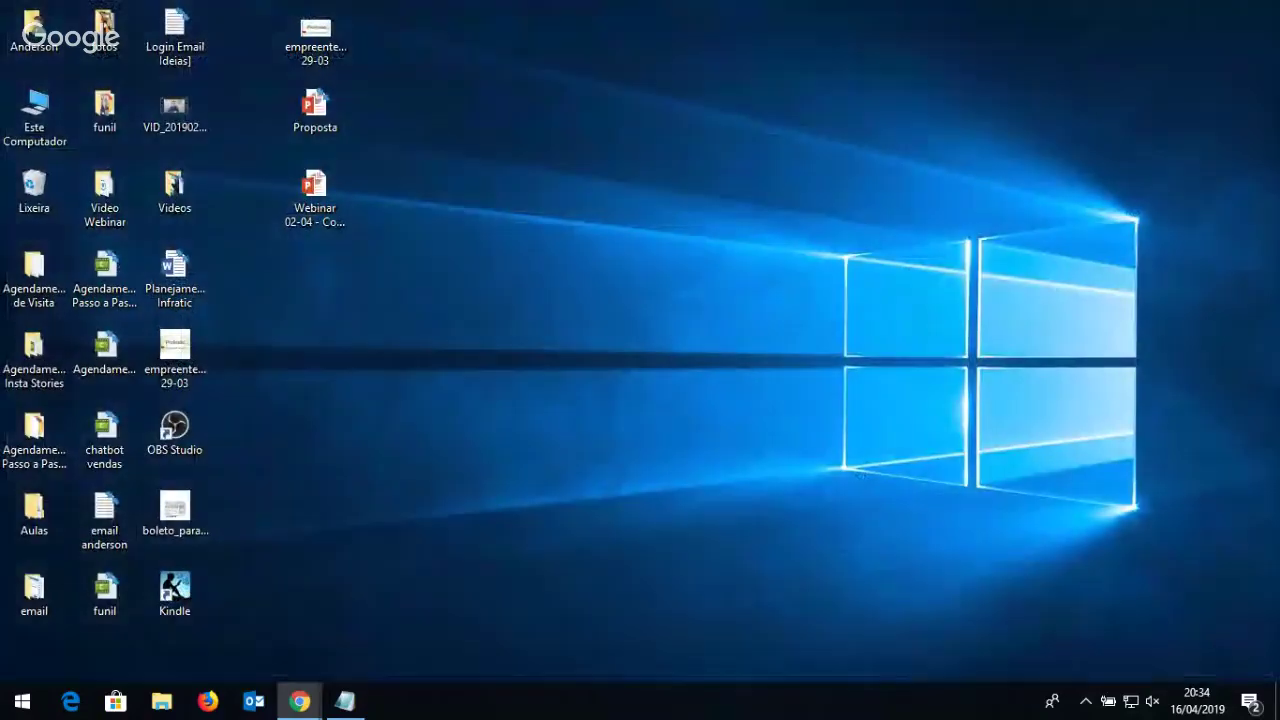
key(super+d)
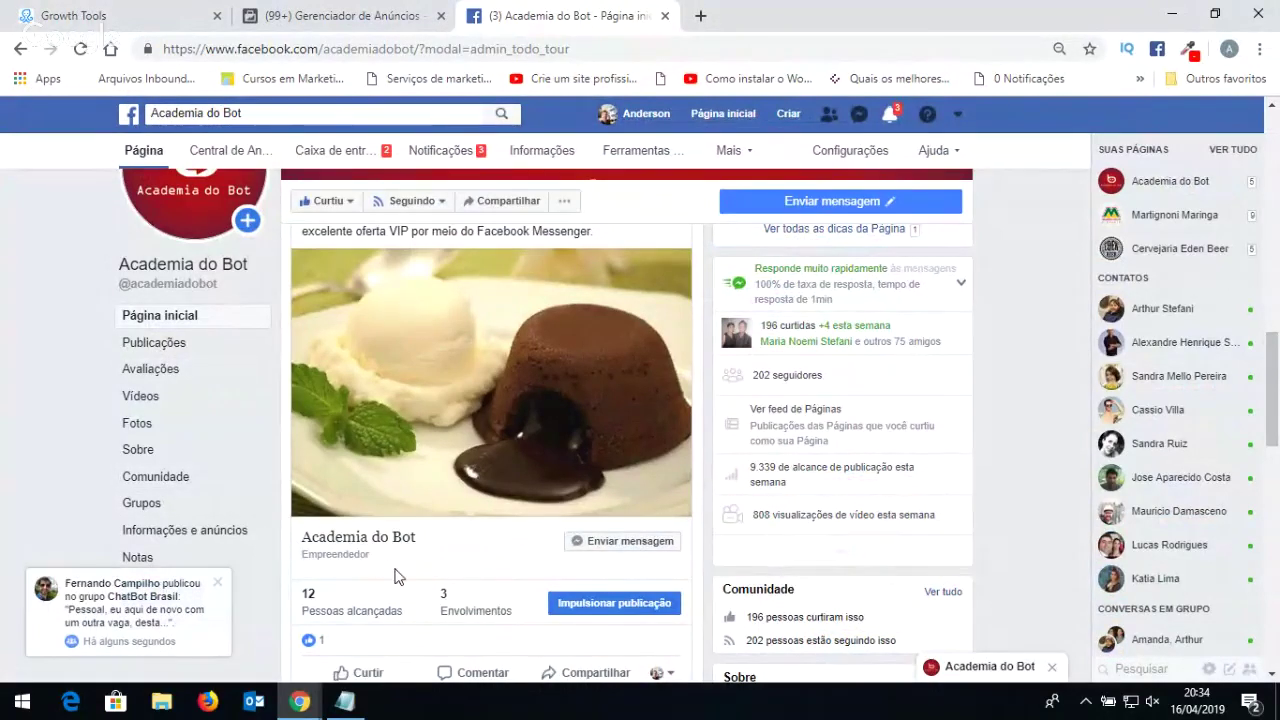
scroll(395, 576, down, 1)
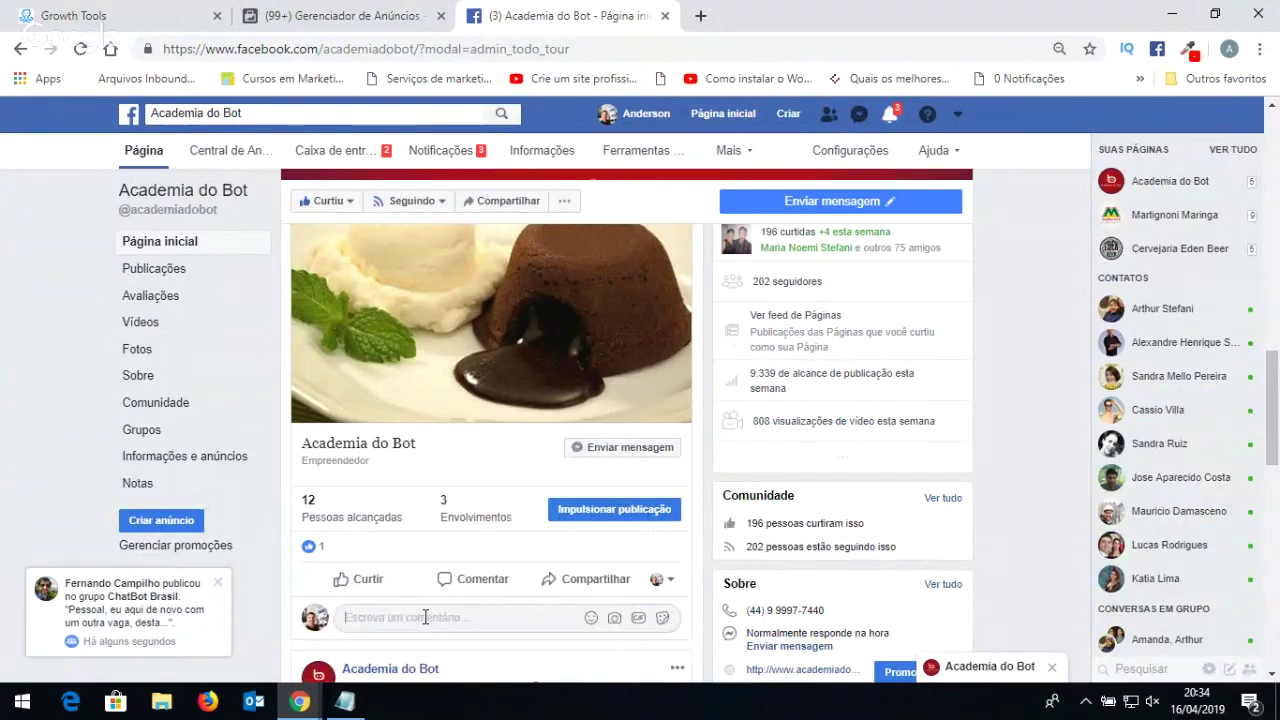
scroll(428, 443, down, 3)
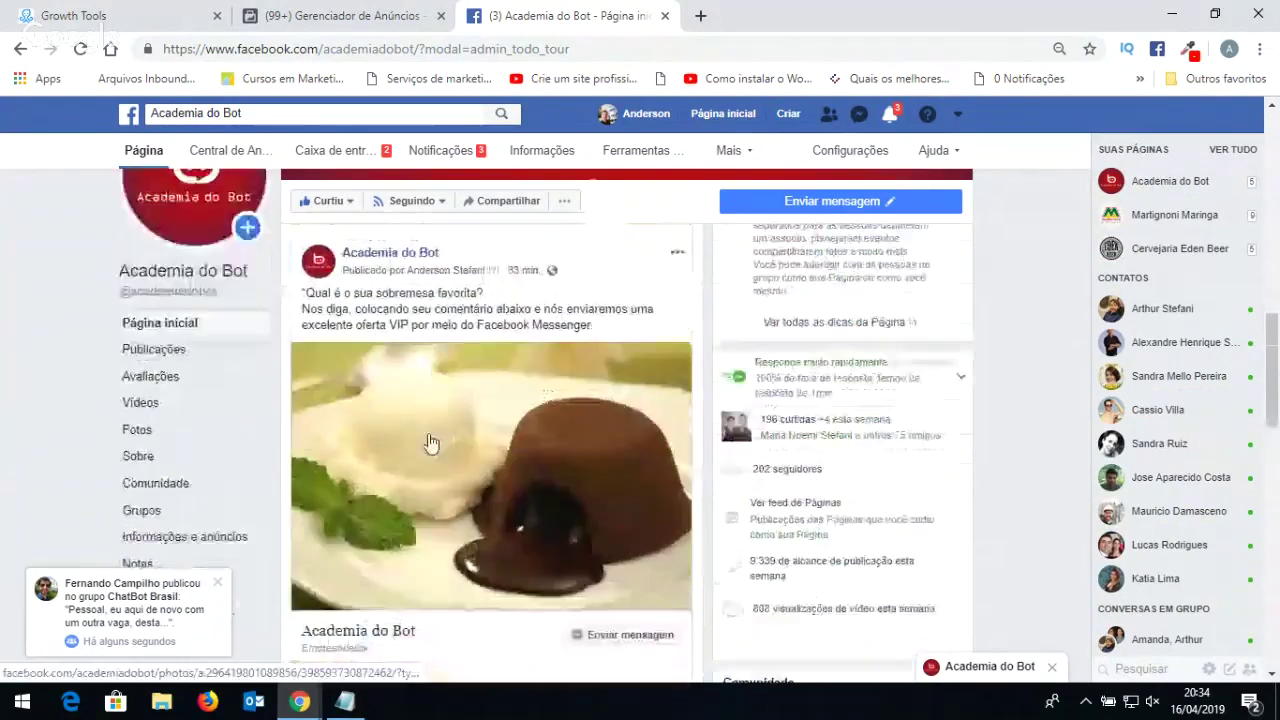
text(petit ga)
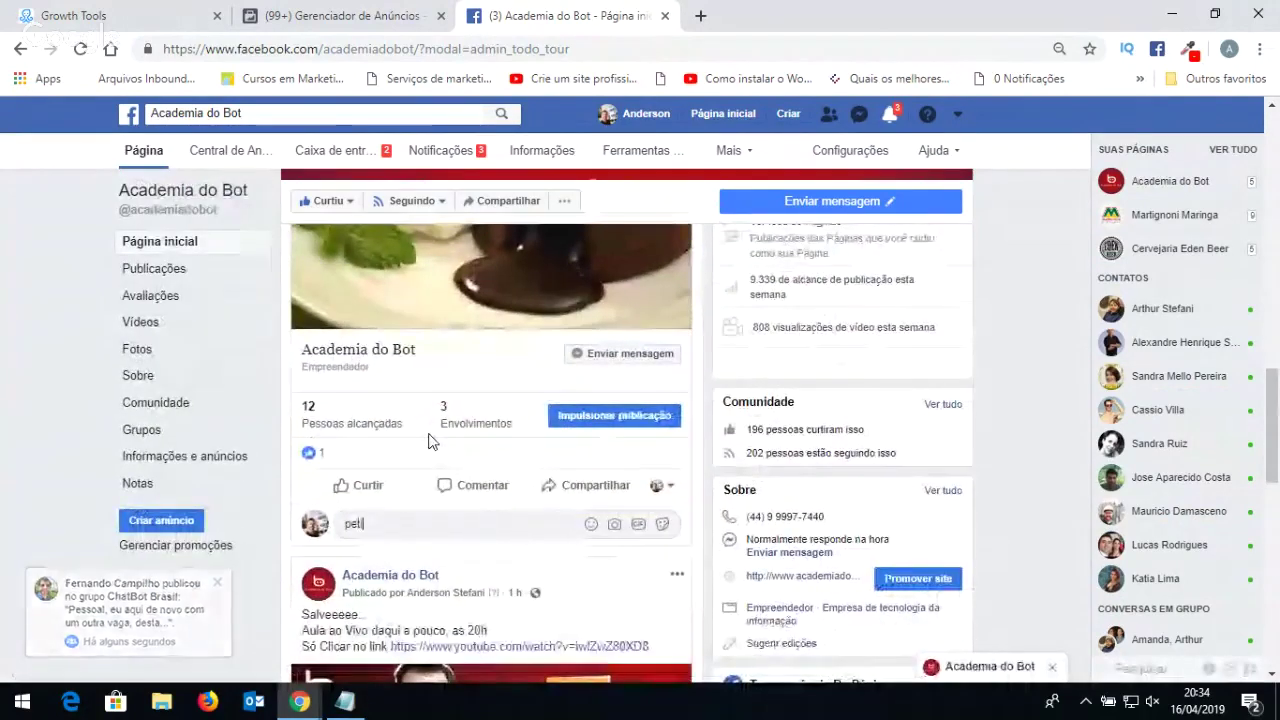
text(a)
key(BackSpace)
text(teu)
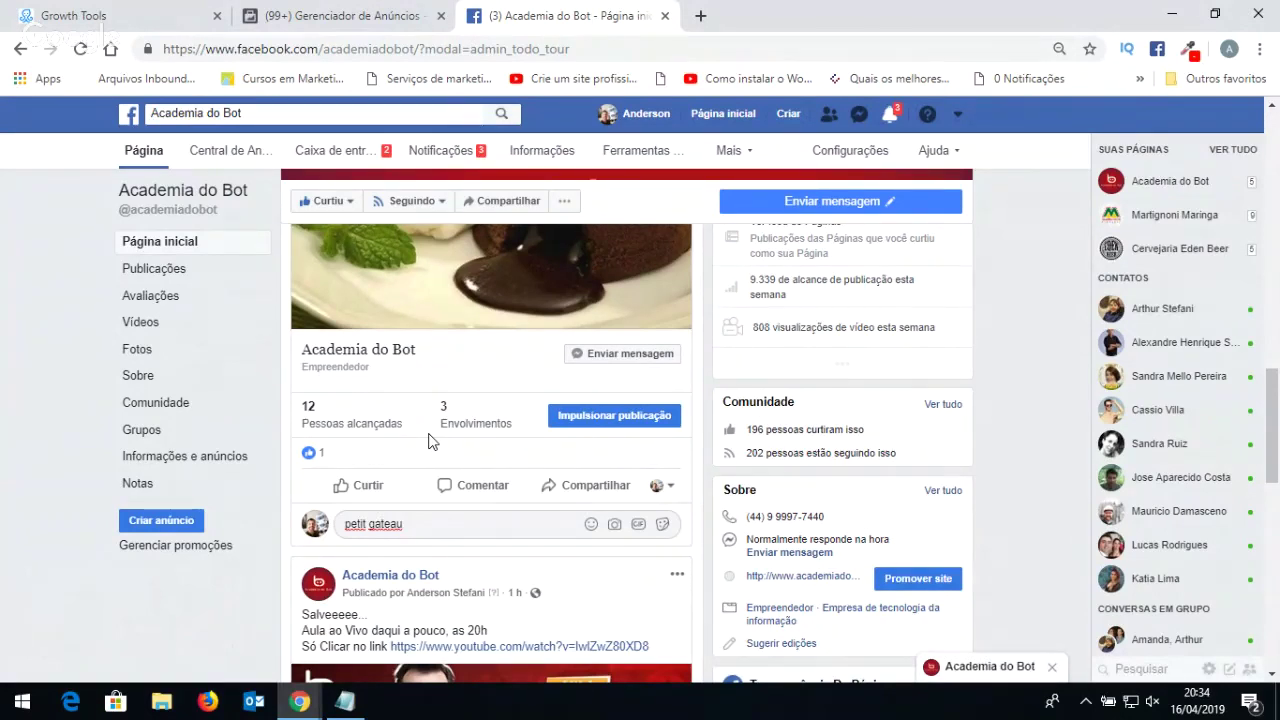
key(Return)
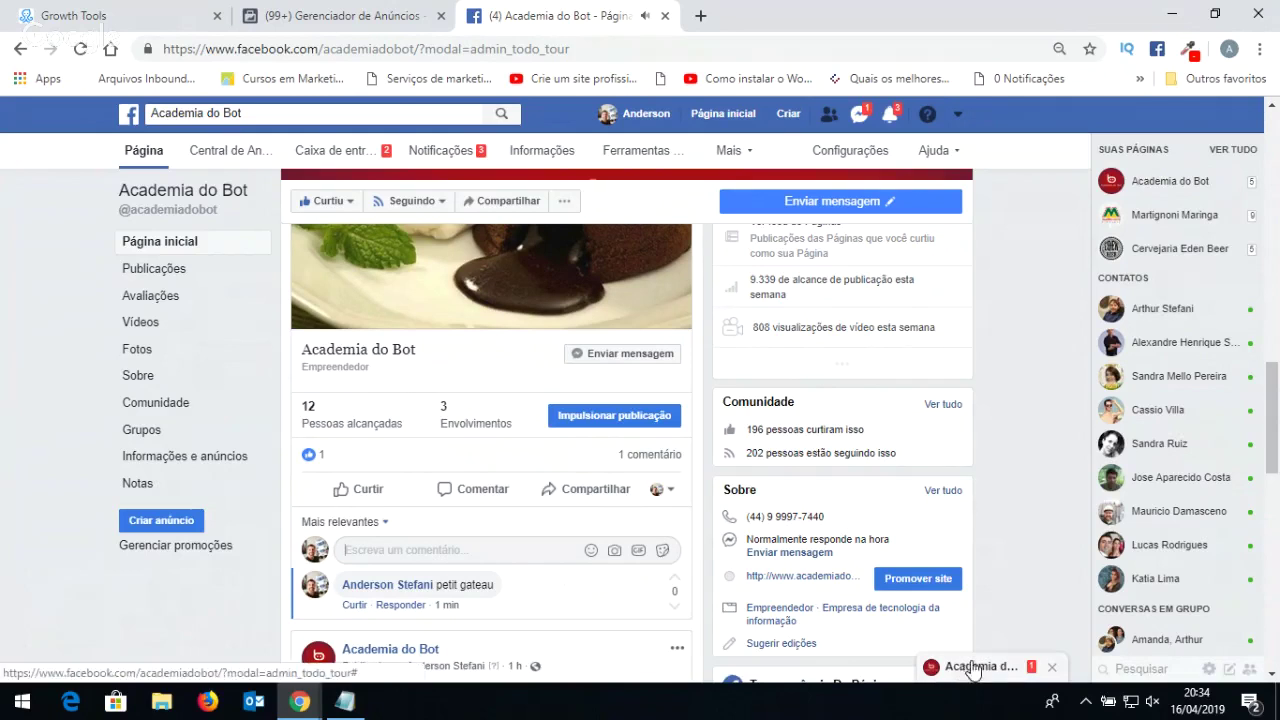
In the Academia do Bot Messenger chat, reply 'sim' to the bot.
mouse_move(973, 673)
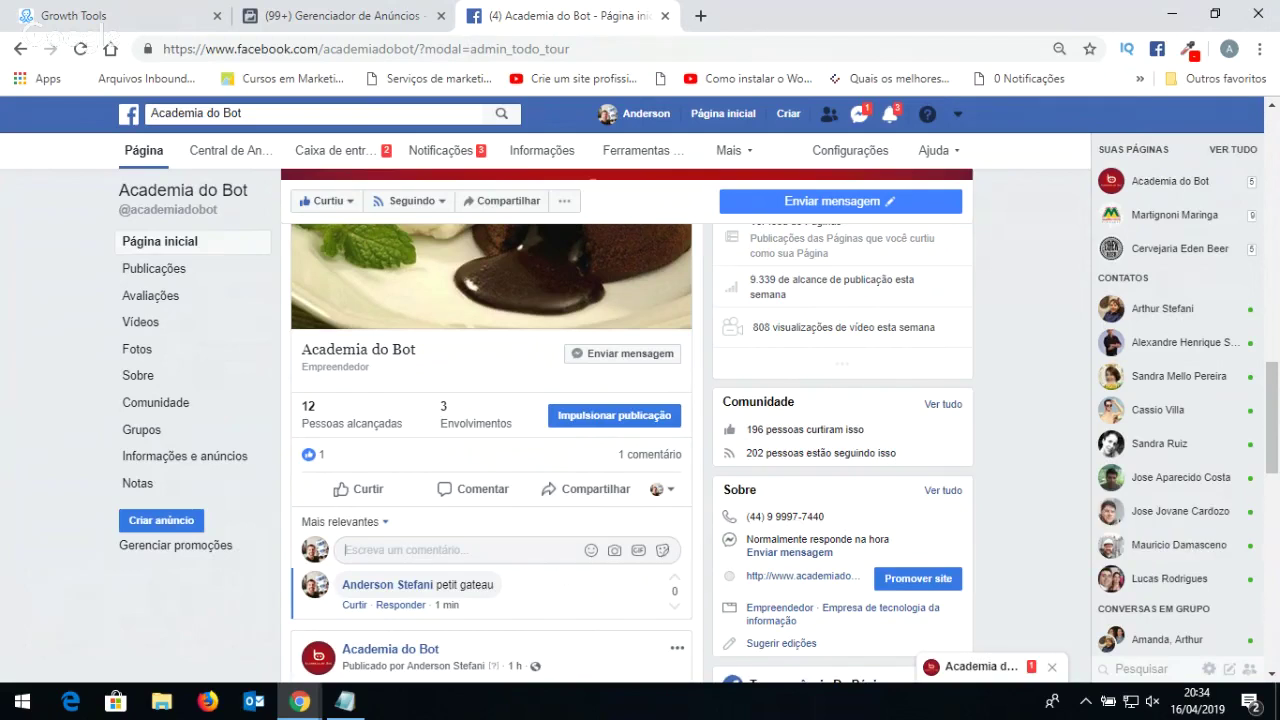
click(981, 675)
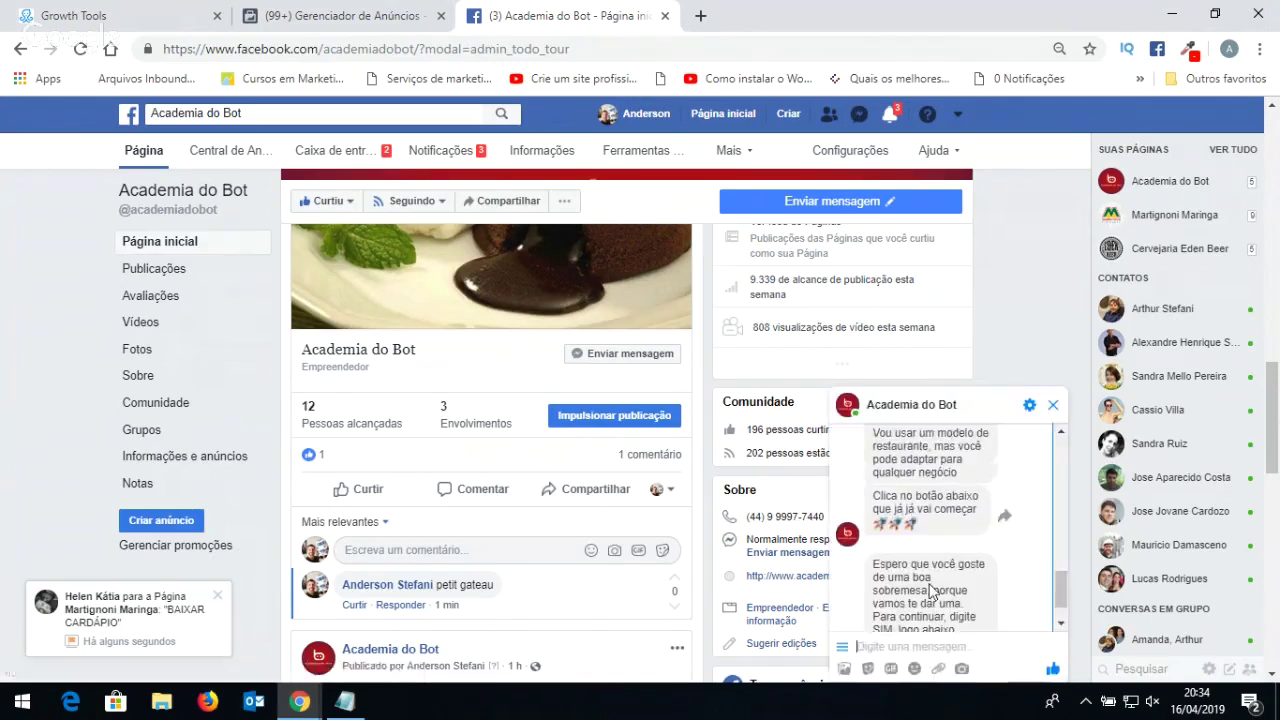
scroll(927, 563, up, 2)
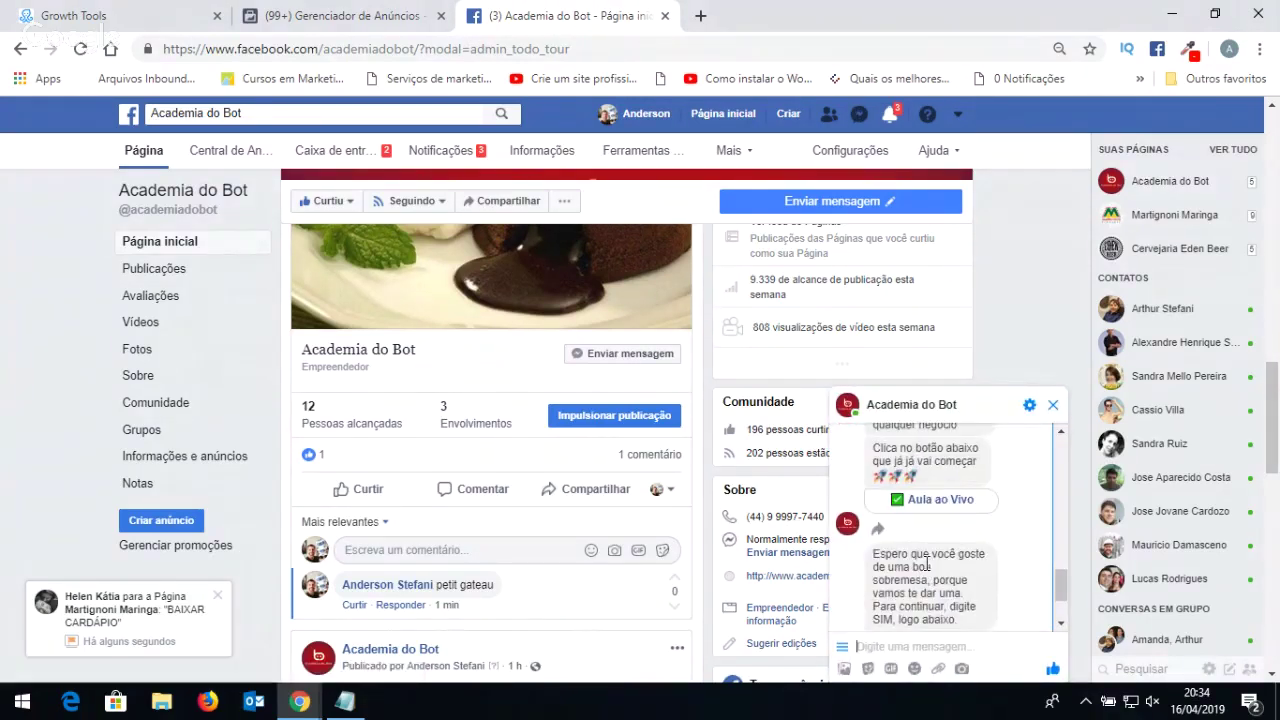
scroll(926, 565, down, 2)
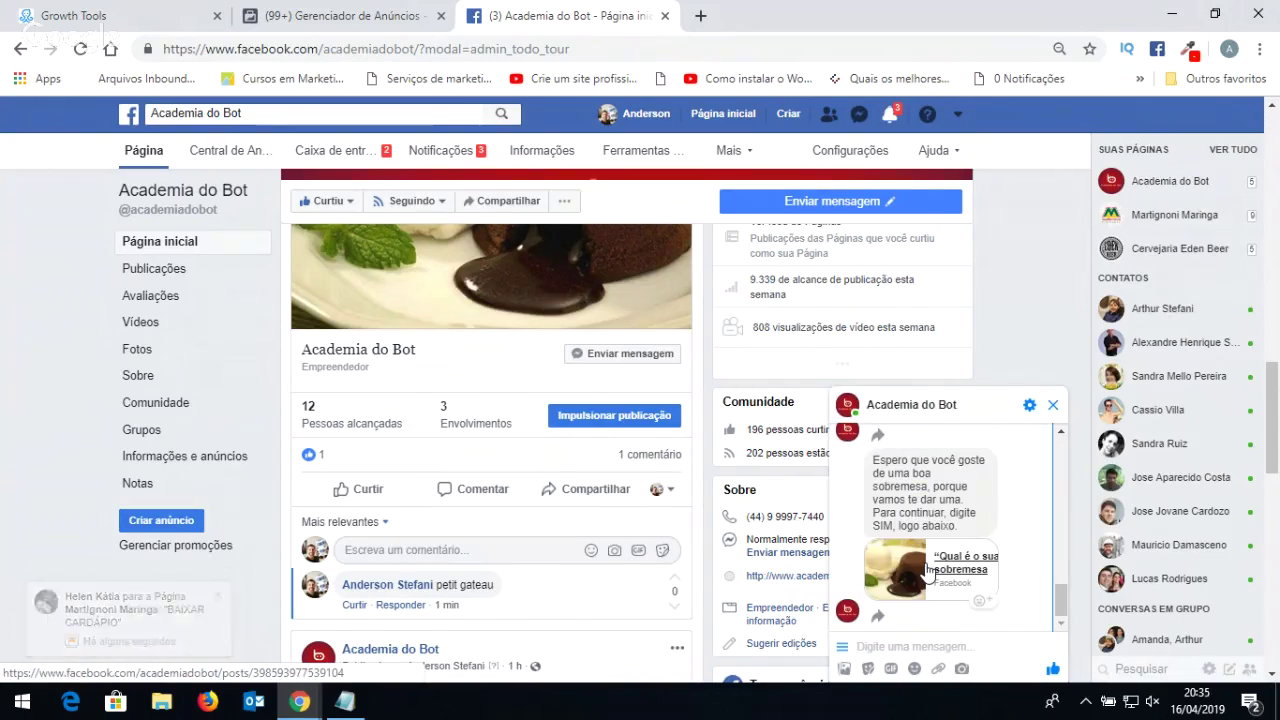
click(894, 644)
text(sim)
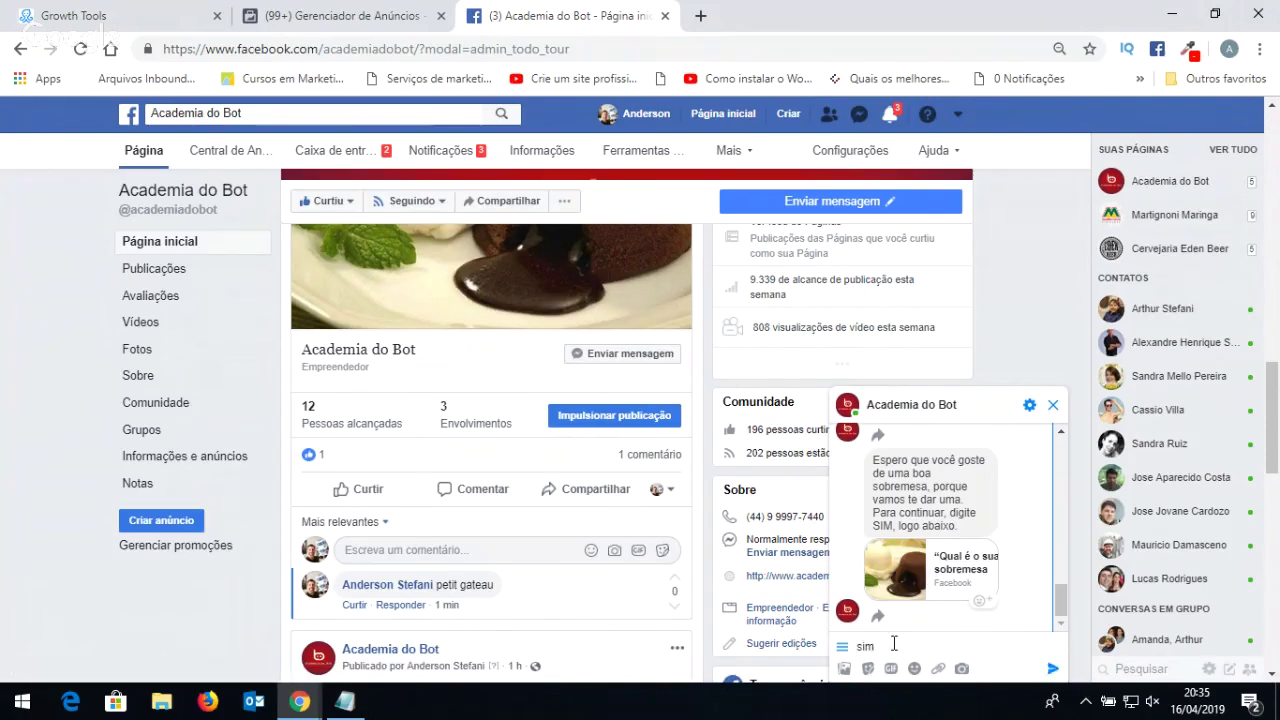
key(Return)
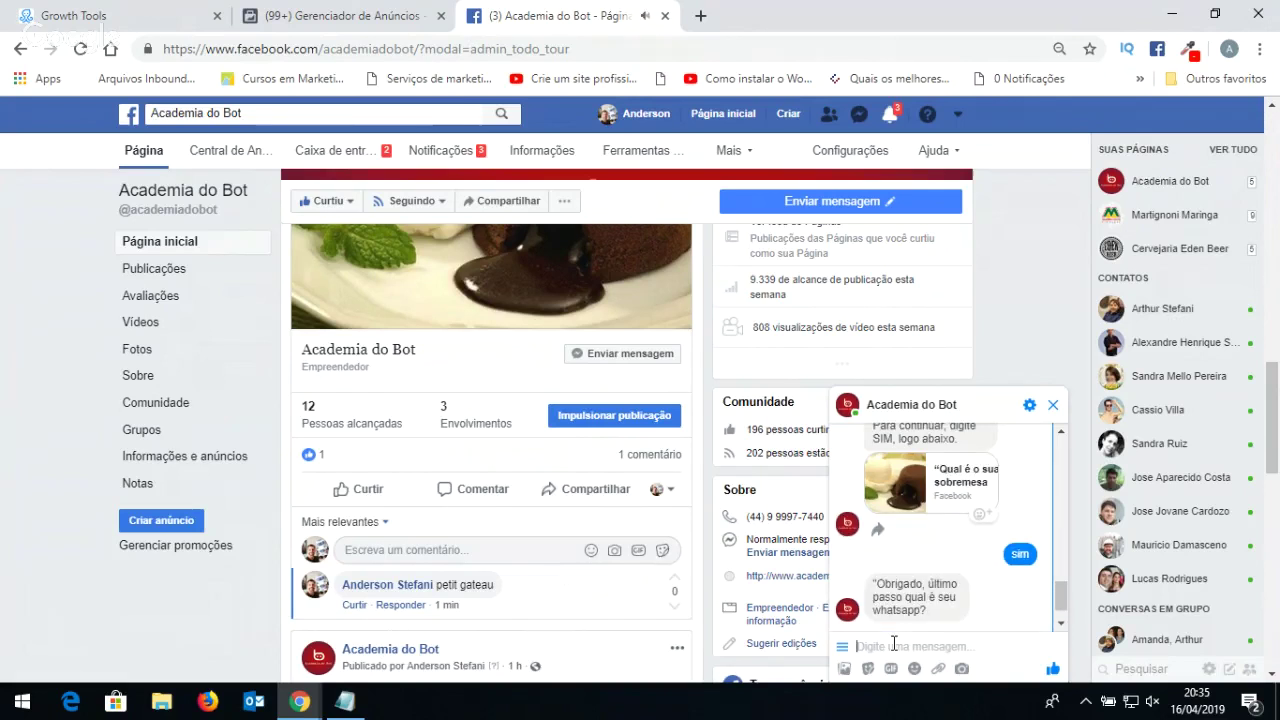
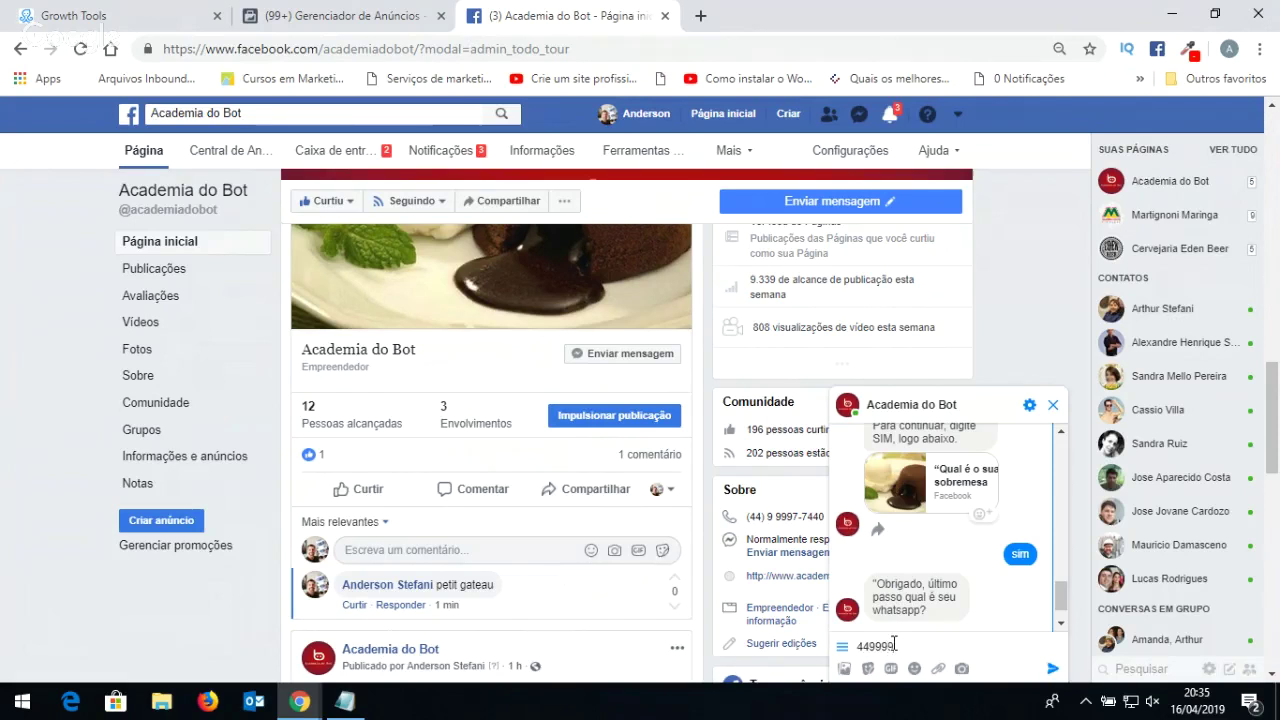
Send the bot the contact's WhatsApp number.
click(893, 645)
key(Return)
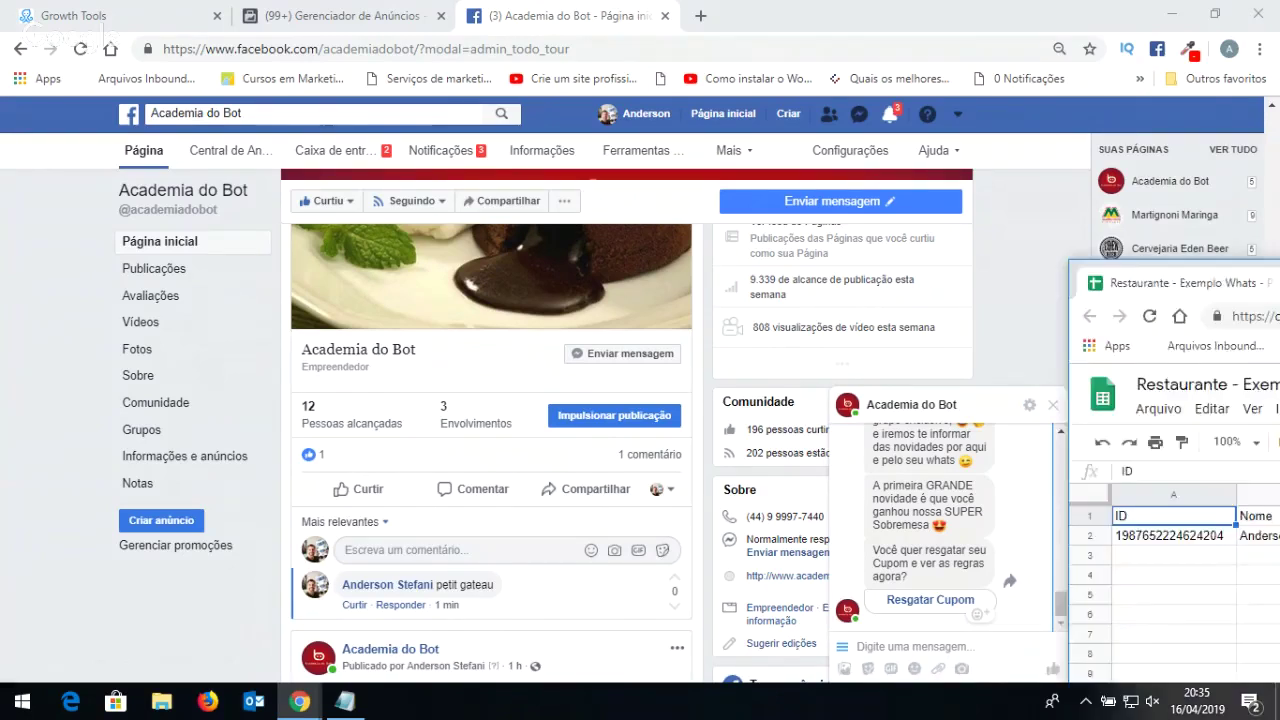
Bring the Exemplo Whats sheet over the chat to verify row 2's new contact, then move it aside.
drag(580, 131, 563, 92)
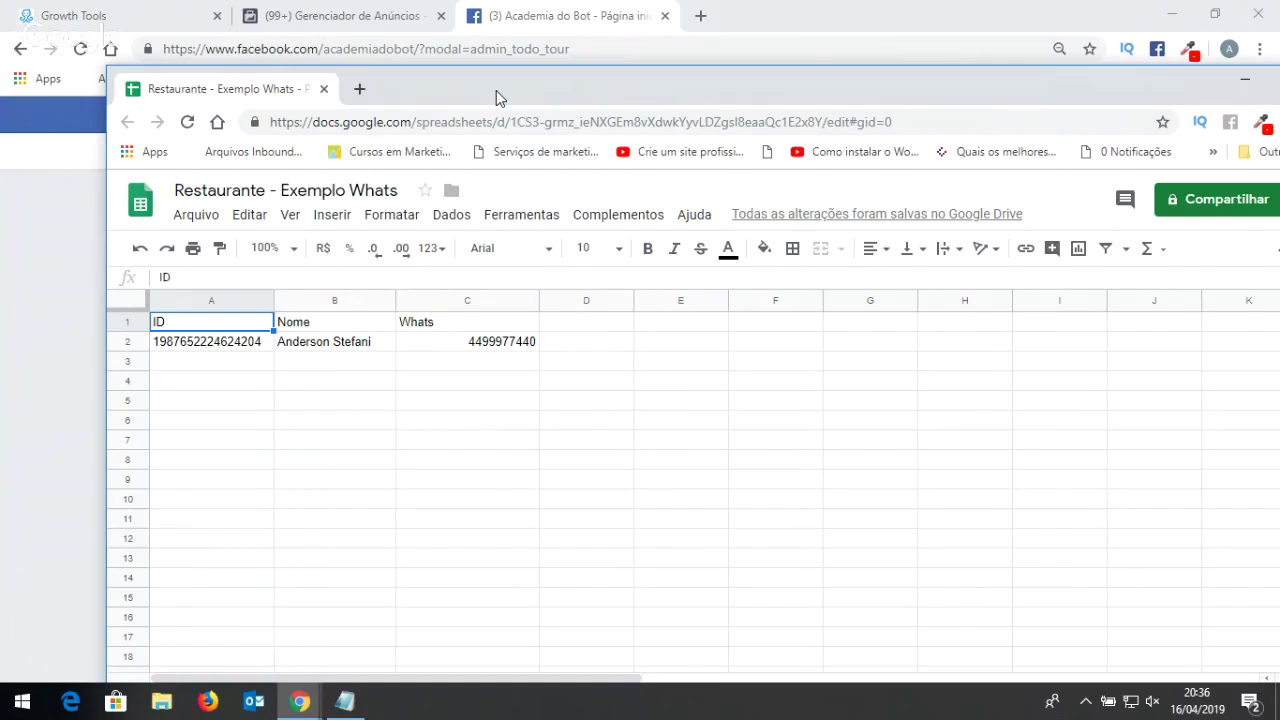
drag(496, 90, 1279, 209)
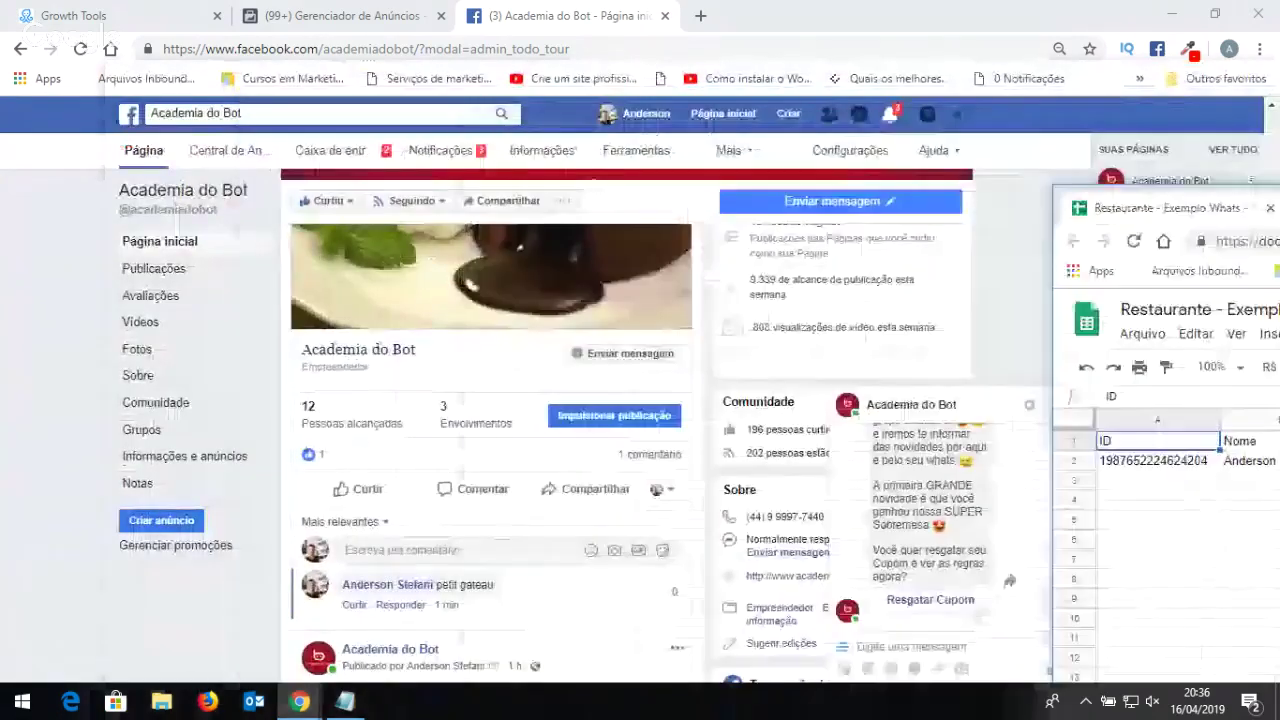
drag(1279, 209, 463, 88)
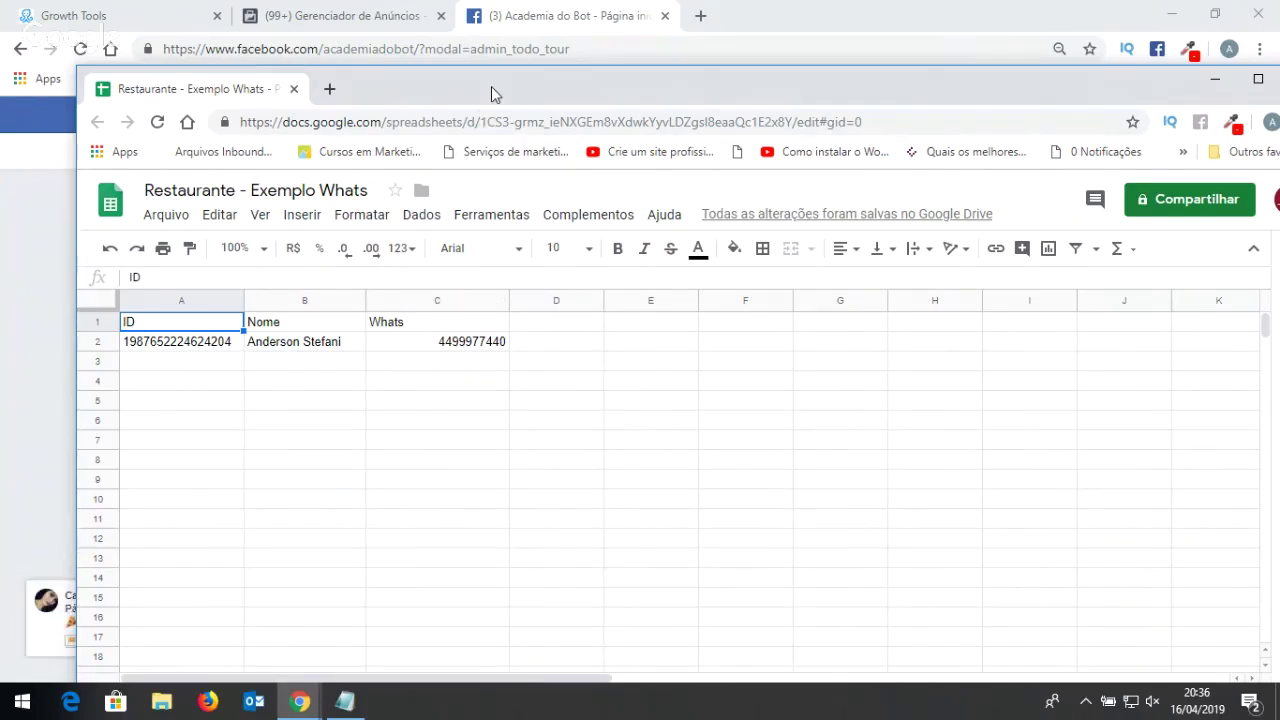
drag(491, 86, 684, 112)
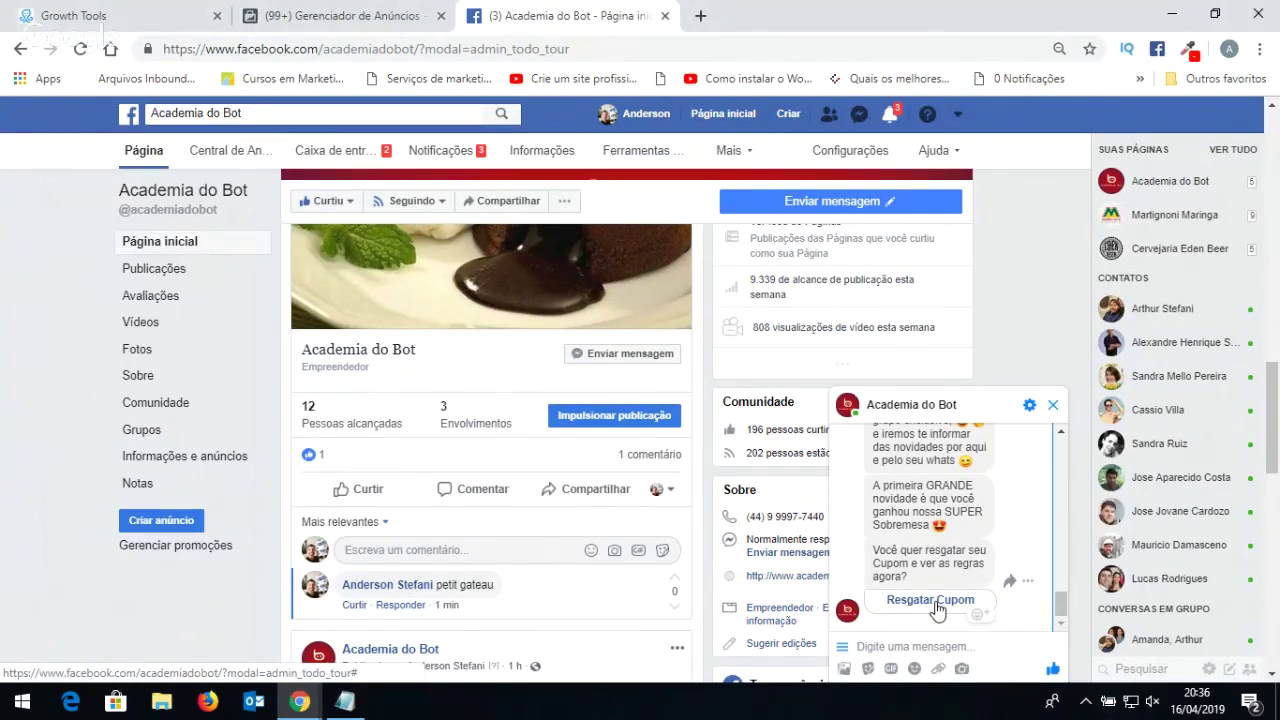
Choose Resgatar Cupom in the chat and read through the bot's Vale sobremesa voucher messages.
click(937, 607)
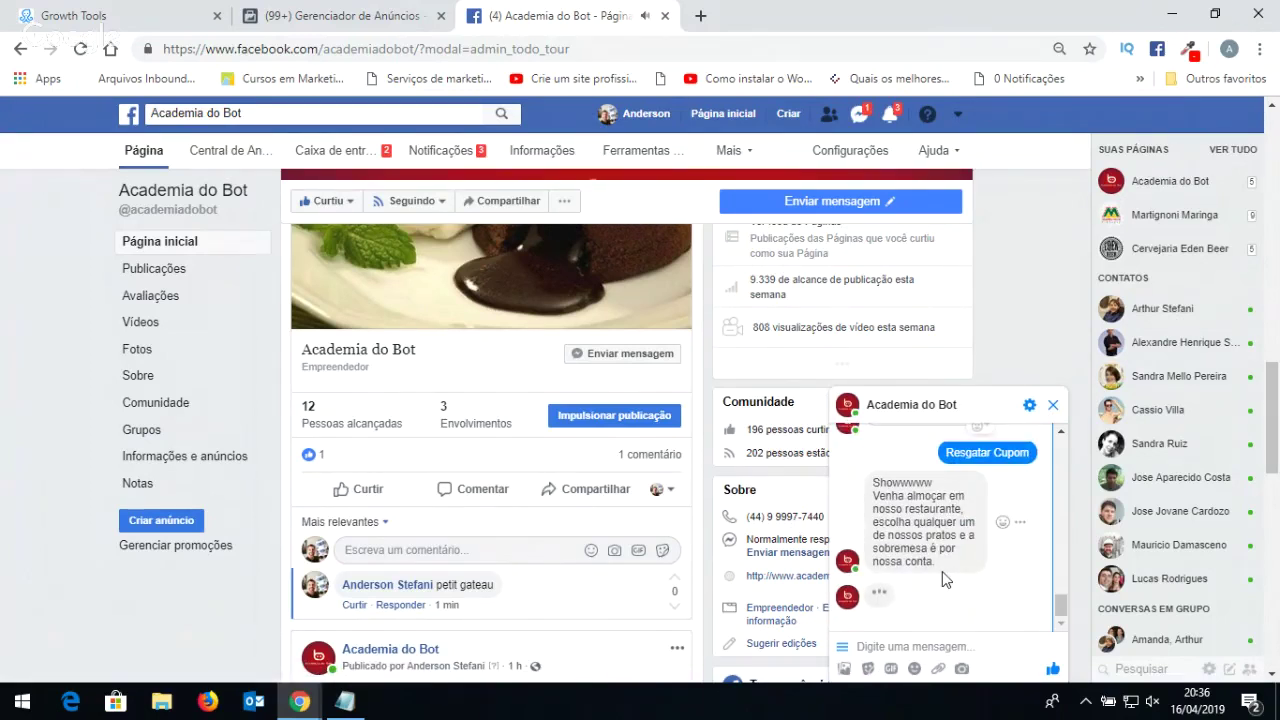
scroll(943, 571, up, 5)
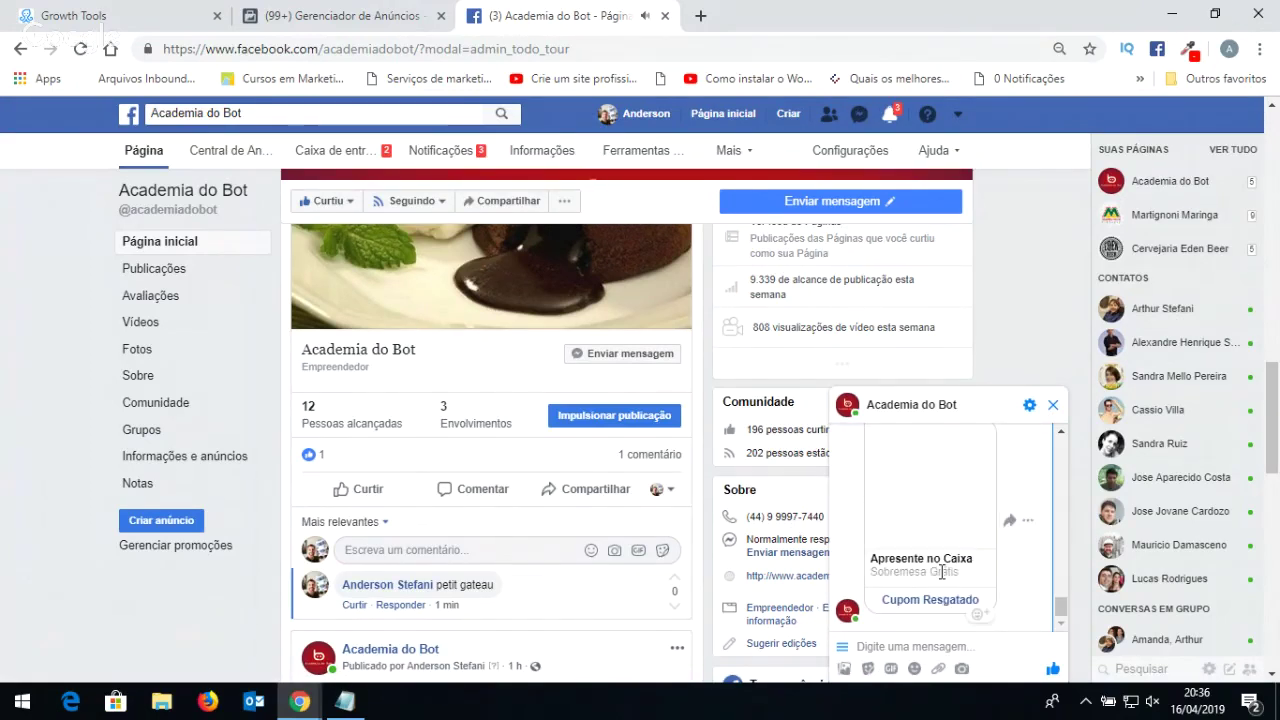
scroll(941, 571, down, 2)
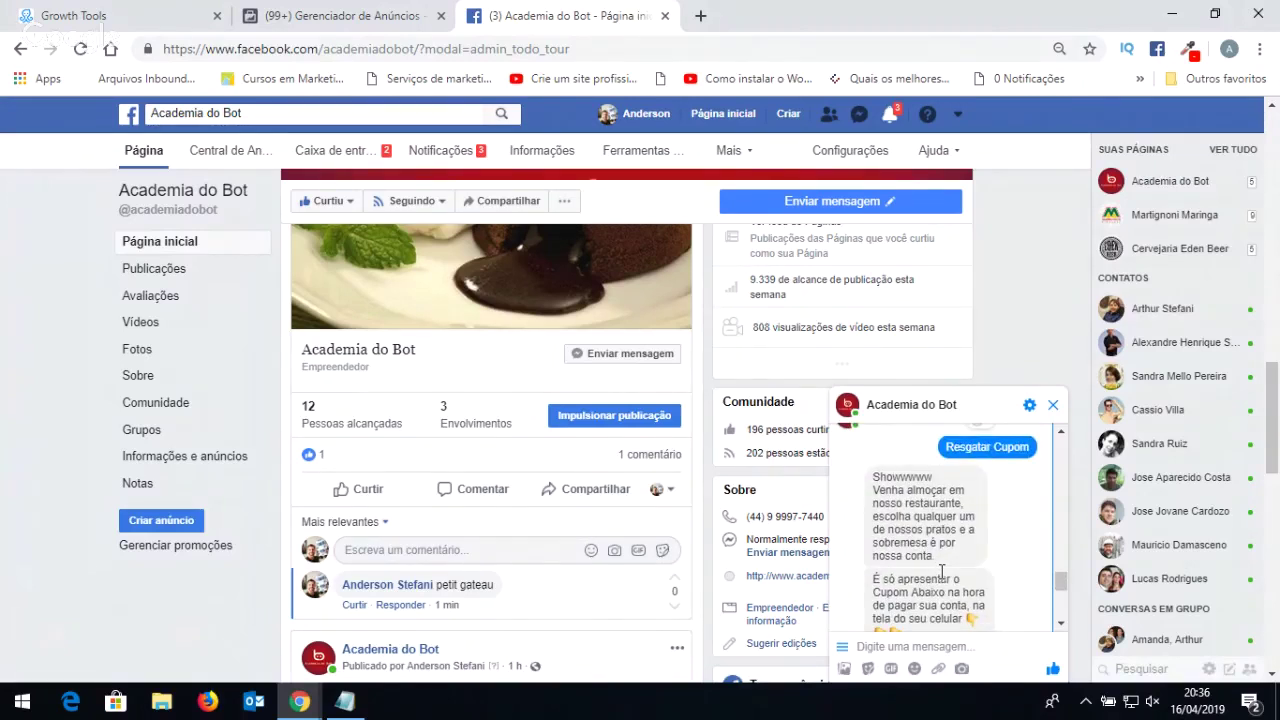
mouse_move(940, 563)
scroll(940, 563, down, 2)
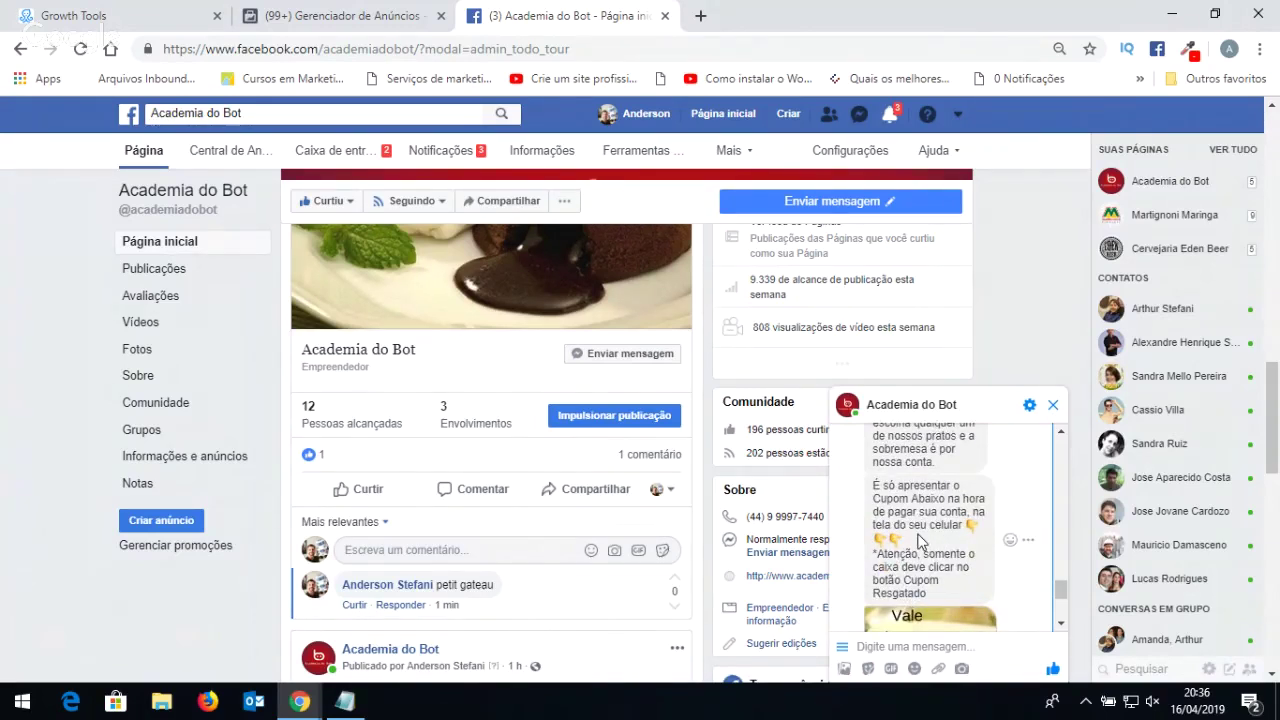
scroll(927, 540, down, 1)
scroll(927, 540, down, 1)
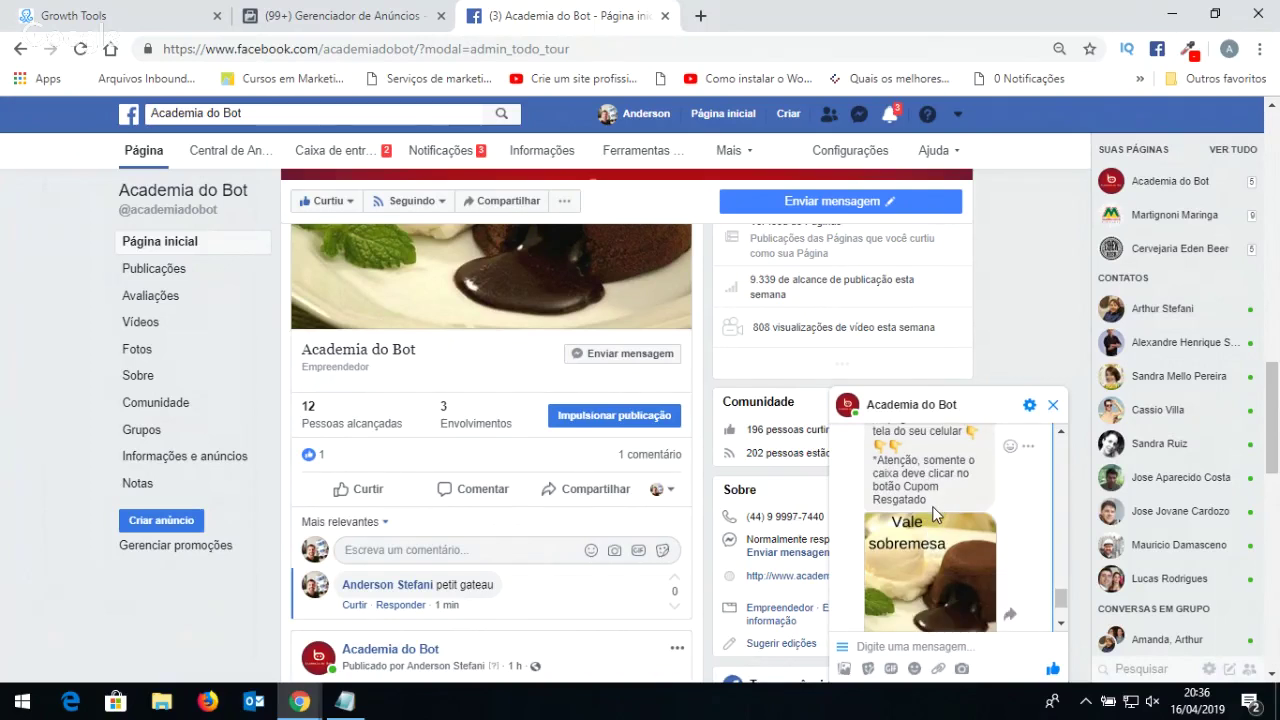
scroll(935, 513, down, 2)
scroll(932, 514, down, 1)
scroll(932, 506, down, 2)
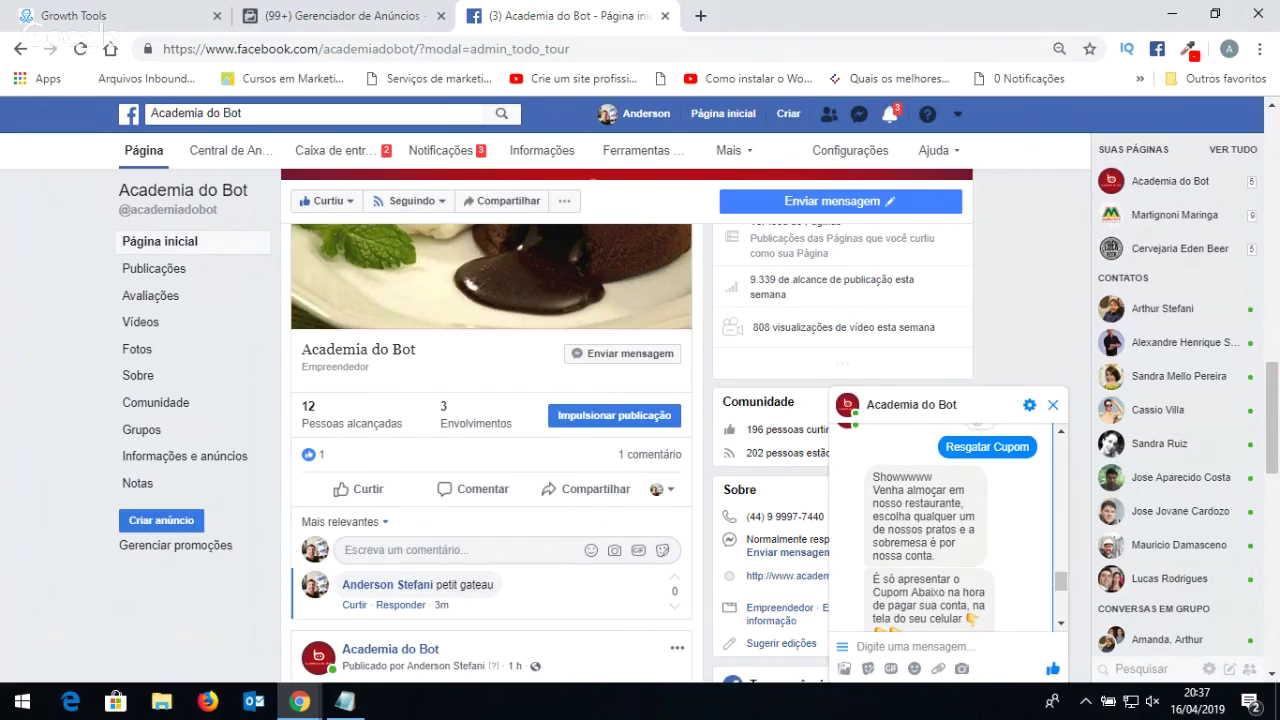
Redeem the free dessert coupon and mark it as Cupom Resgatado.
click(947, 450)
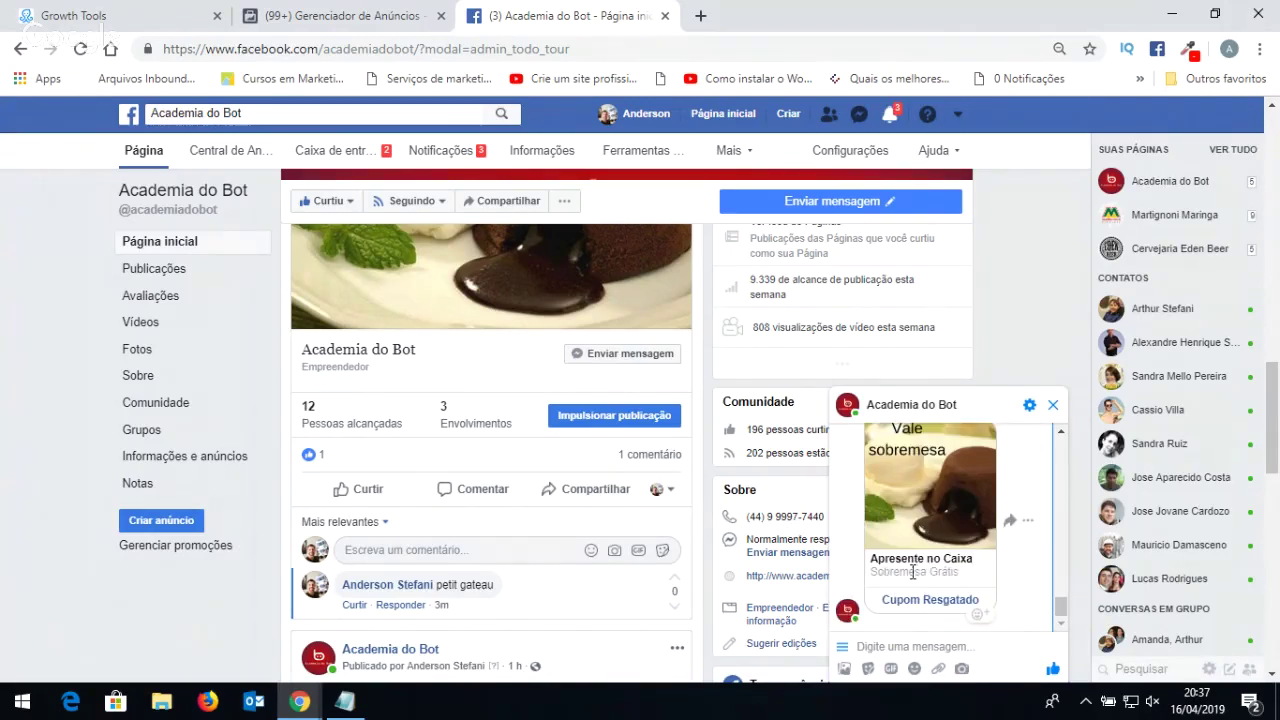
scroll(929, 590, up, 2)
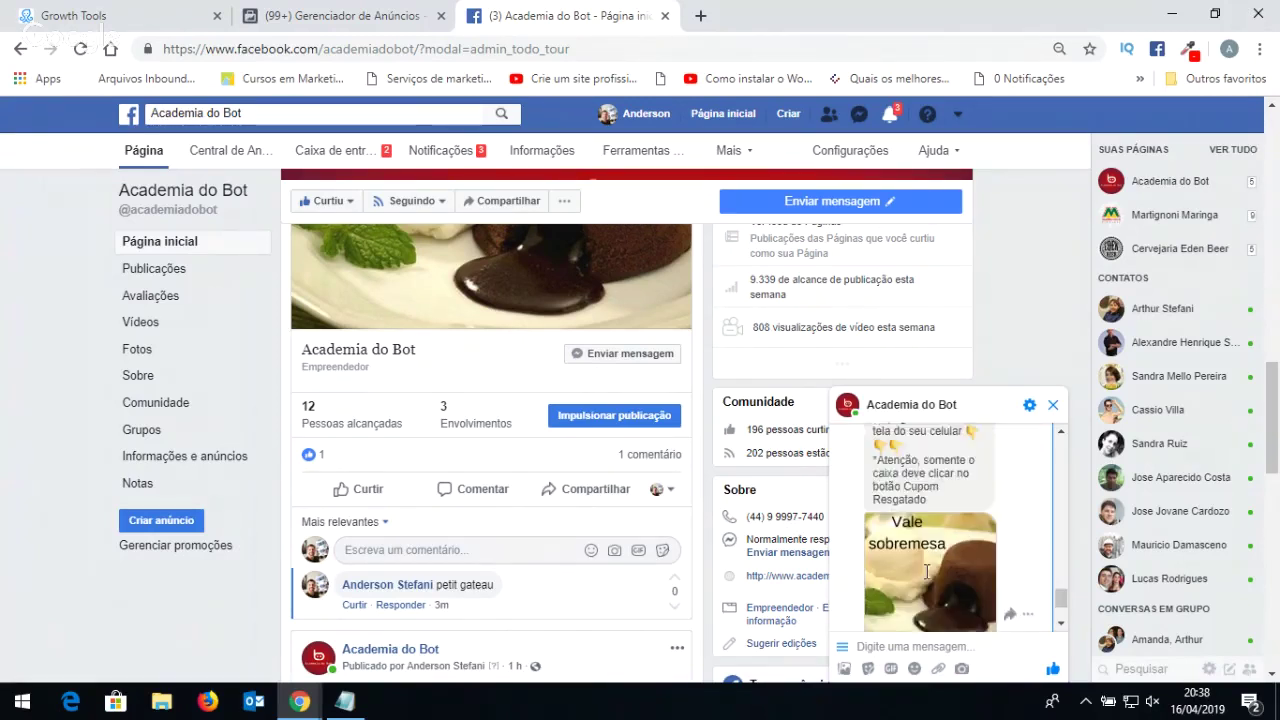
scroll(928, 575, down, 2)
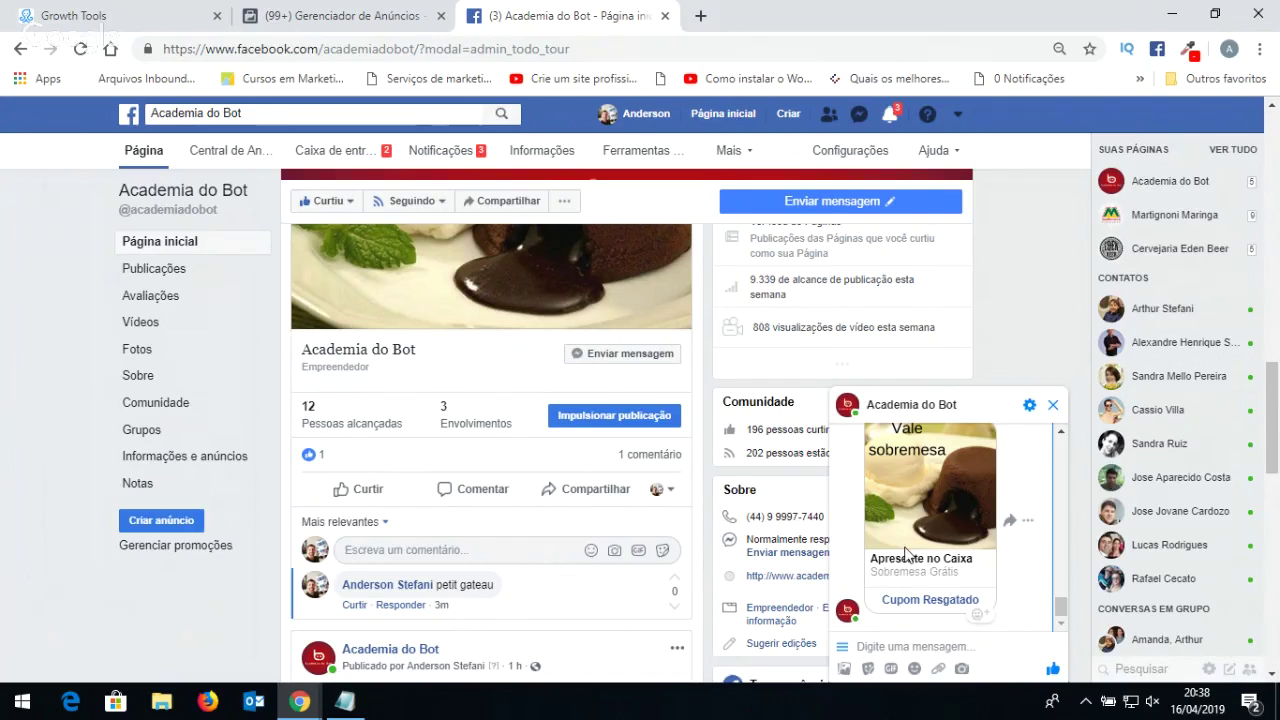
click(912, 600)
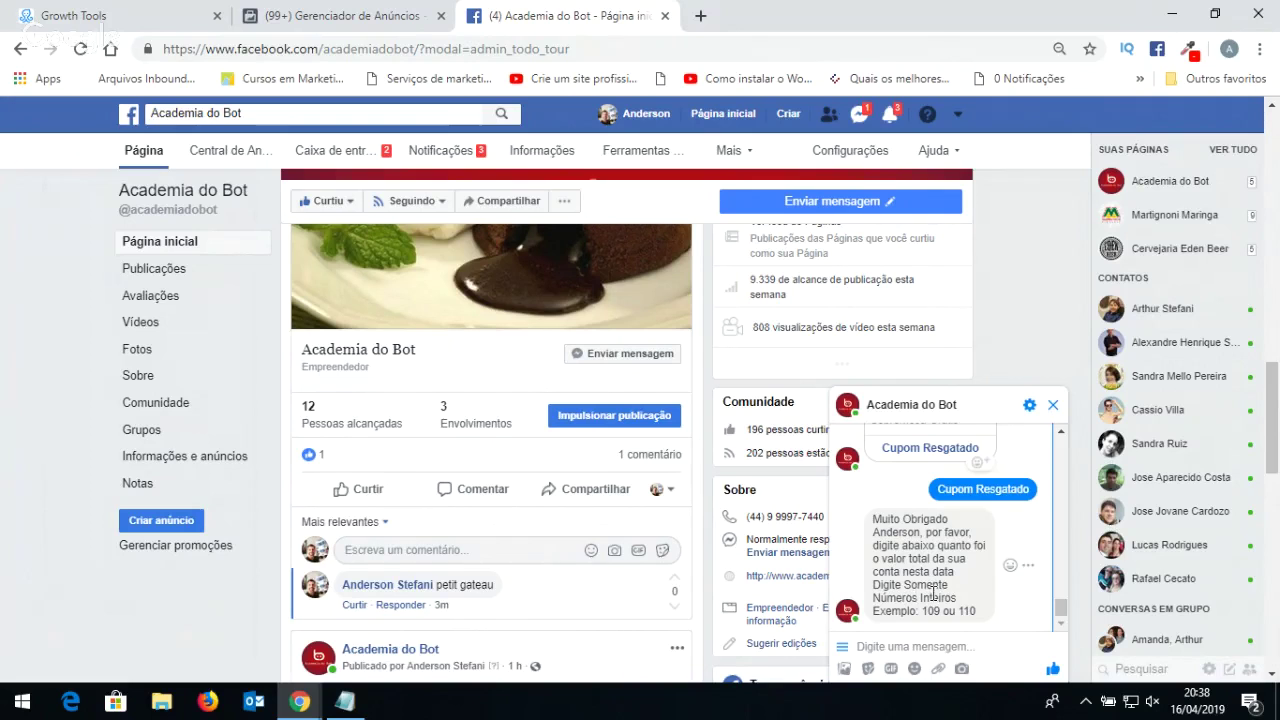
Reply 125 as the total spent and bring the Cupom Resgatado sheet forward.
click(900, 645)
text(125)
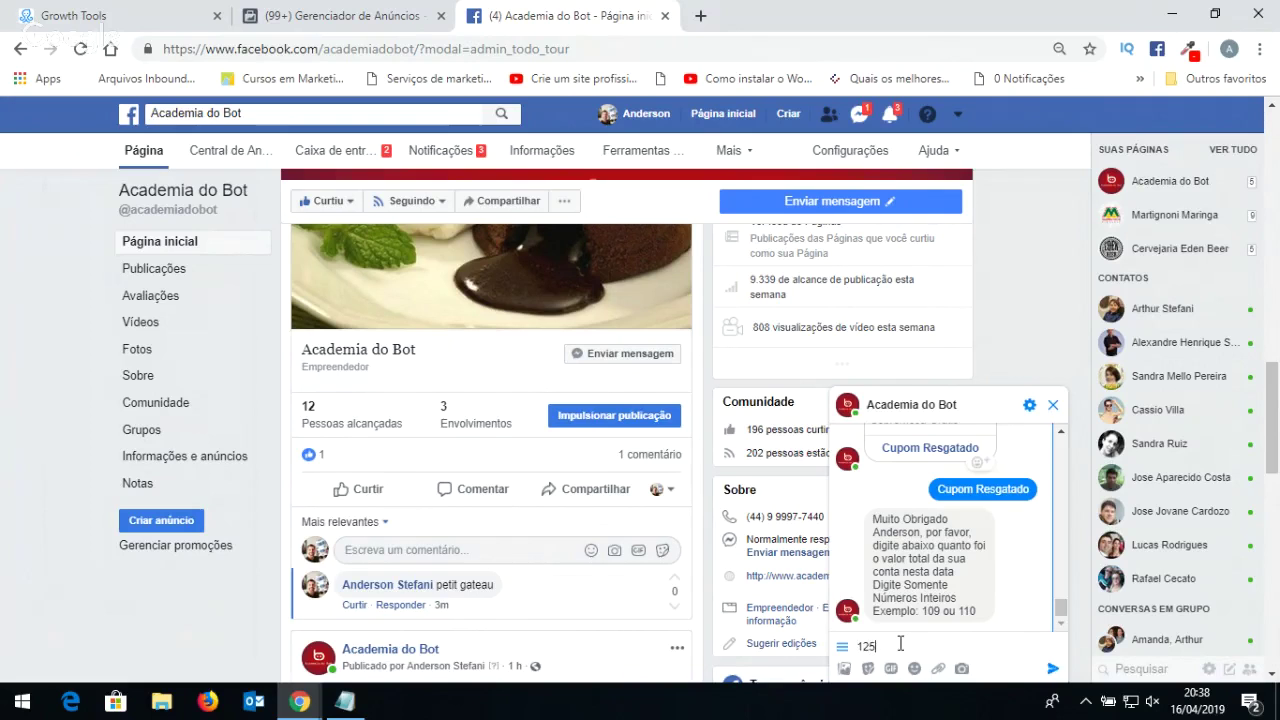
key(Return)
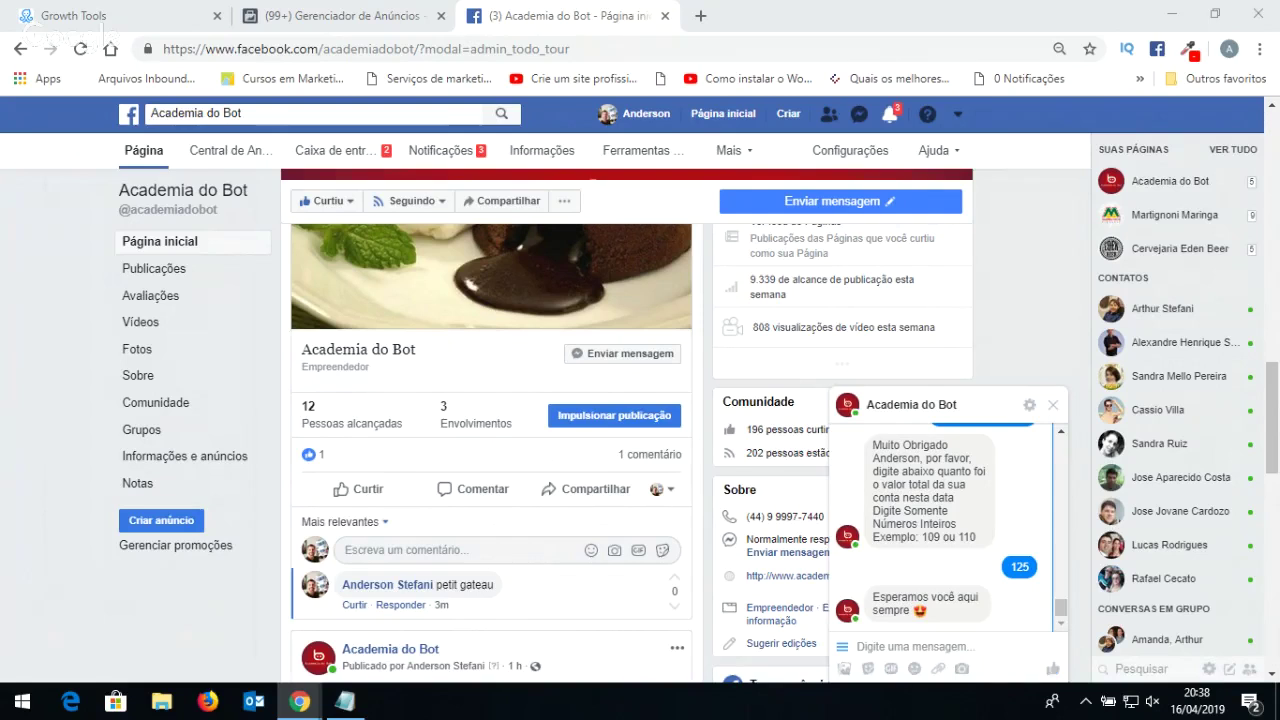
drag(1230, 606, 426, 14)
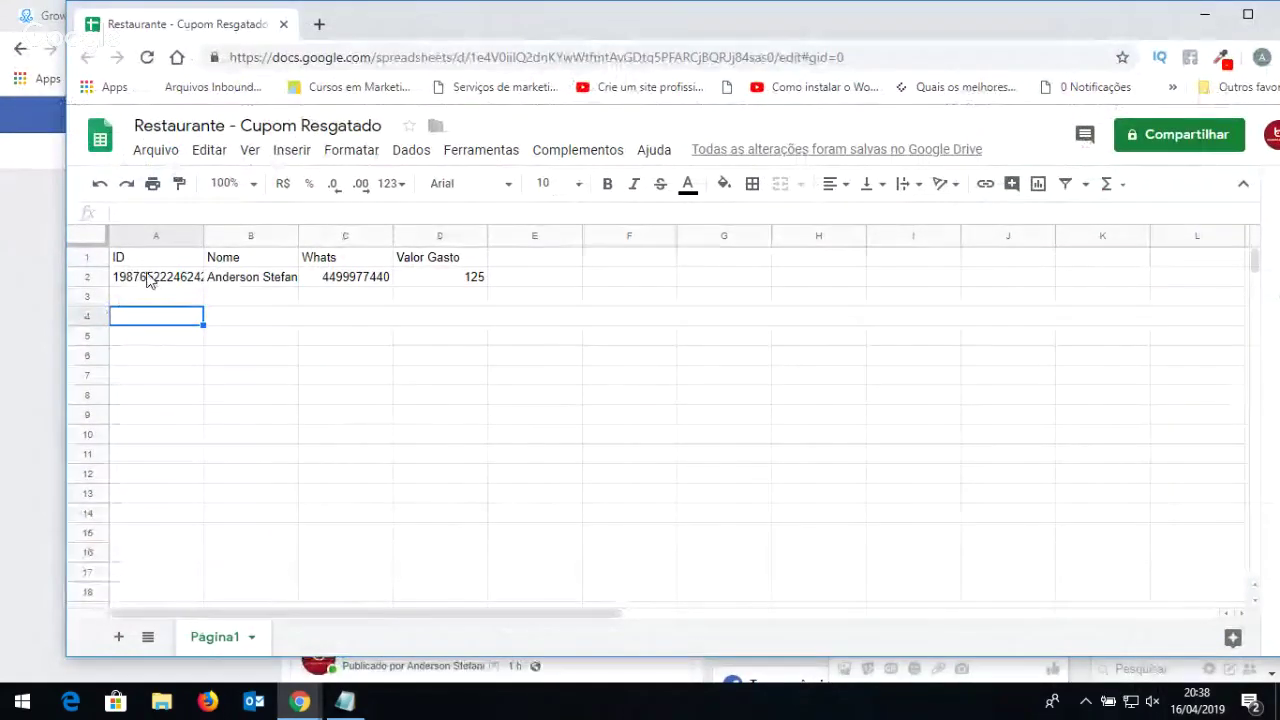
click(148, 279)
click(304, 278)
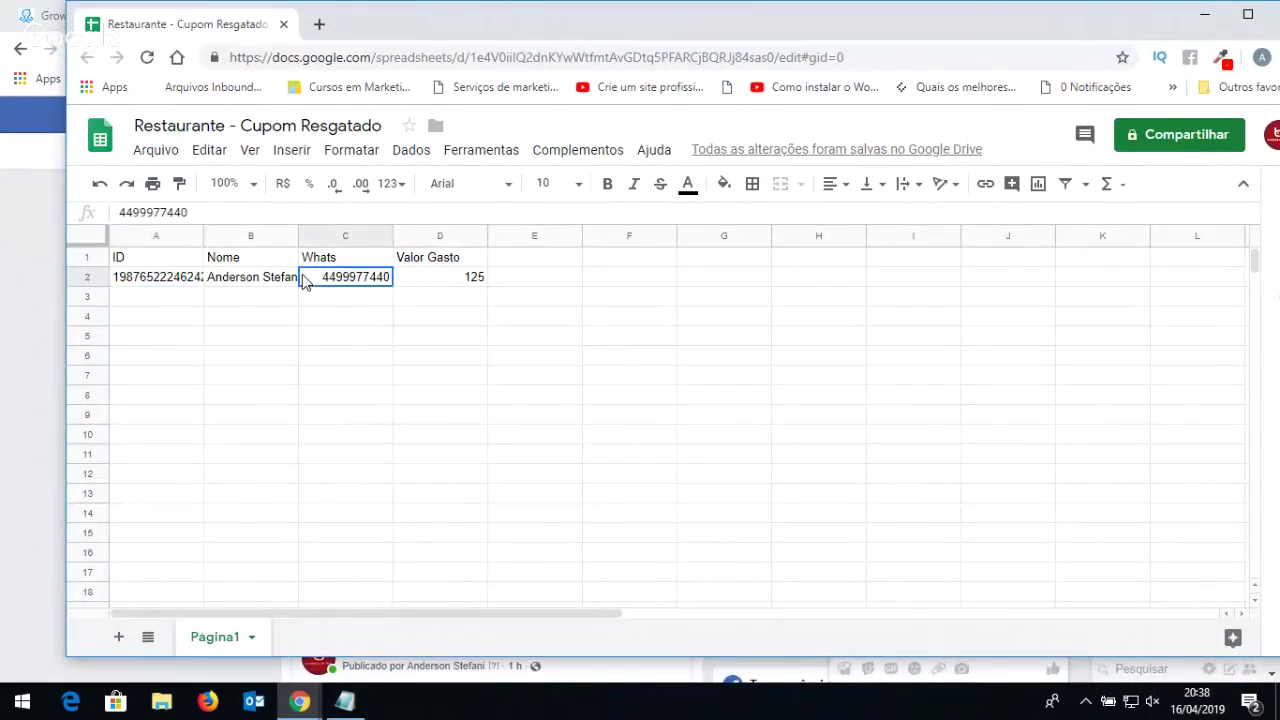
click(437, 286)
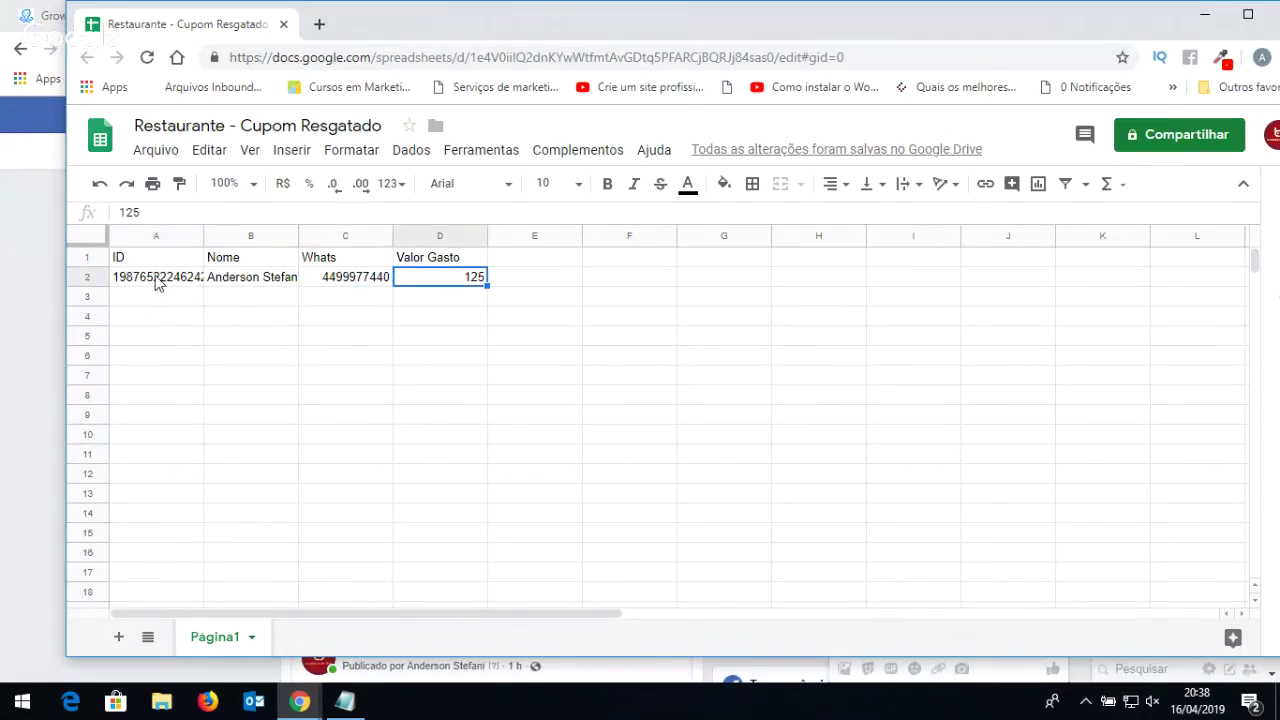
click(155, 285)
click(193, 300)
click(216, 299)
click(159, 304)
click(157, 337)
click(163, 361)
drag(452, 277, 455, 456)
click(431, 285)
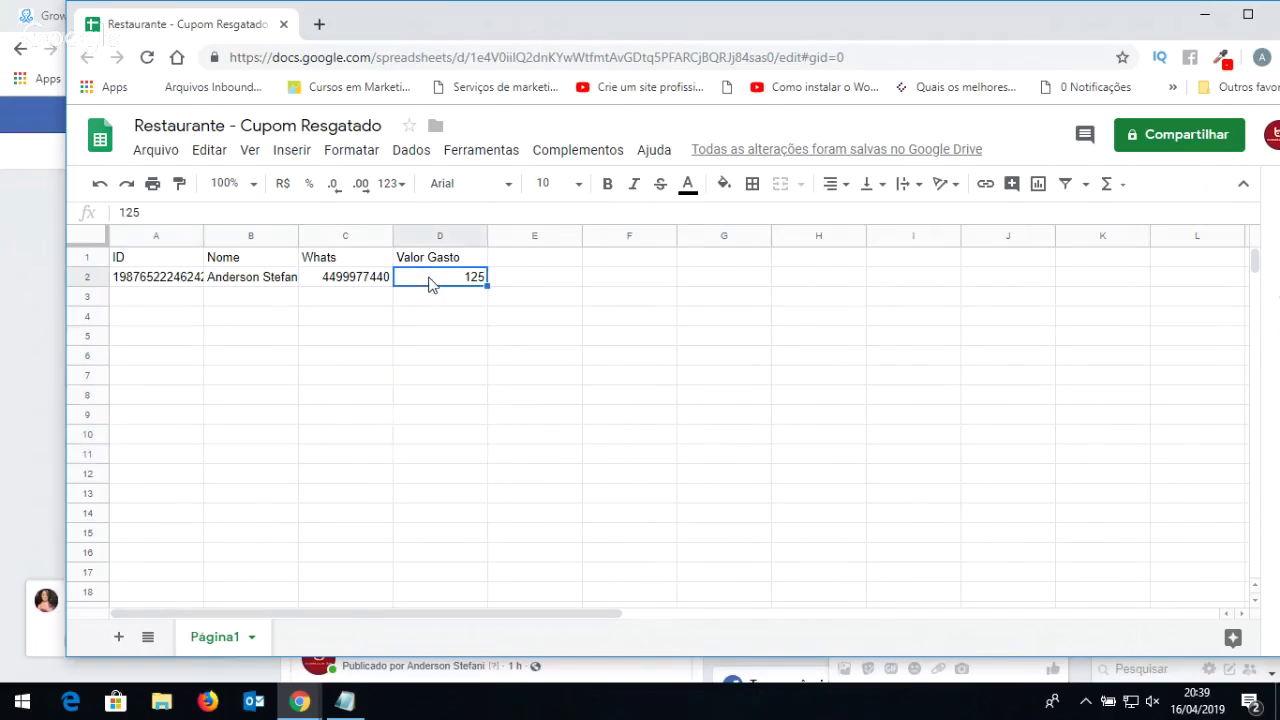
shift+click(458, 515)
click(458, 515)
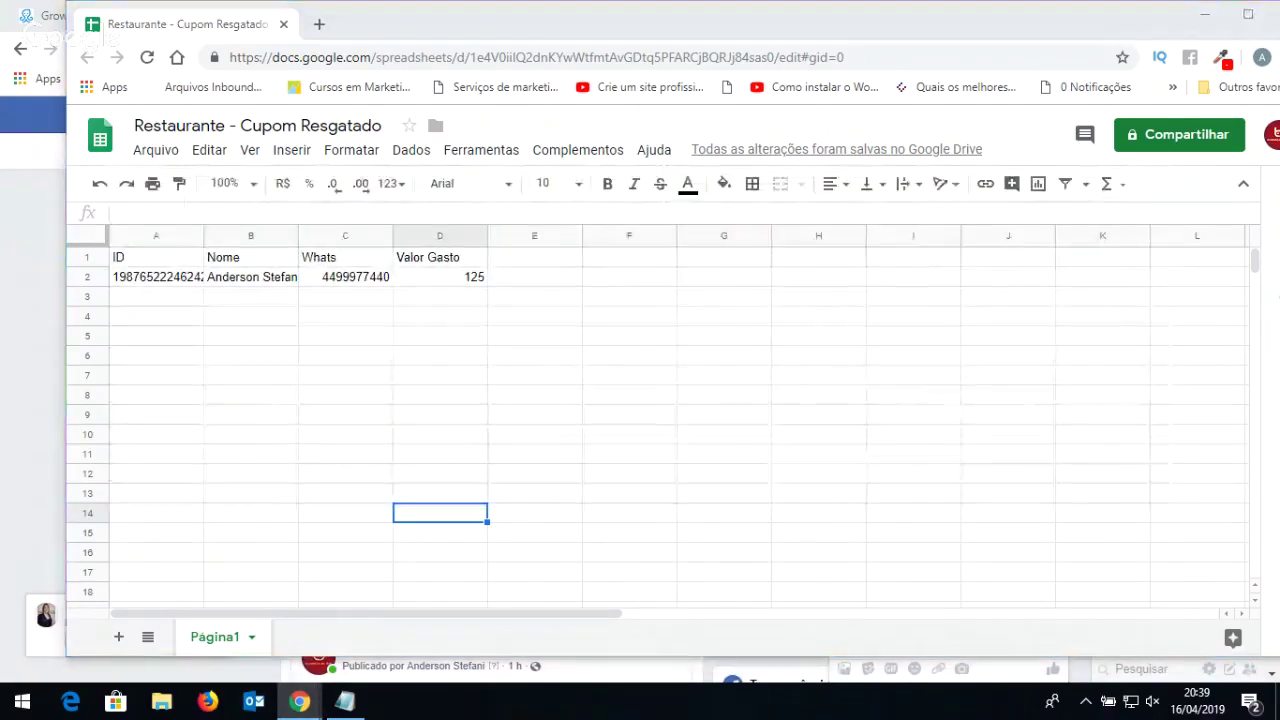
key(alt+Tab)
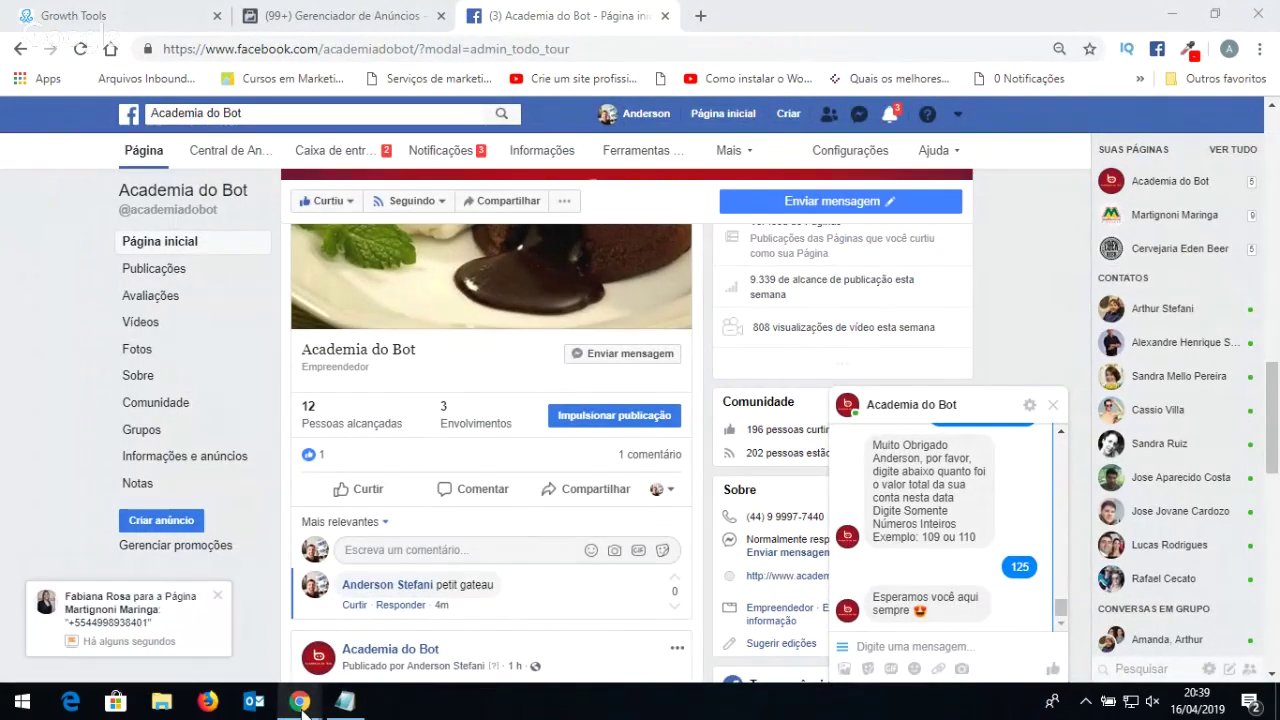
mouse_move(300, 703)
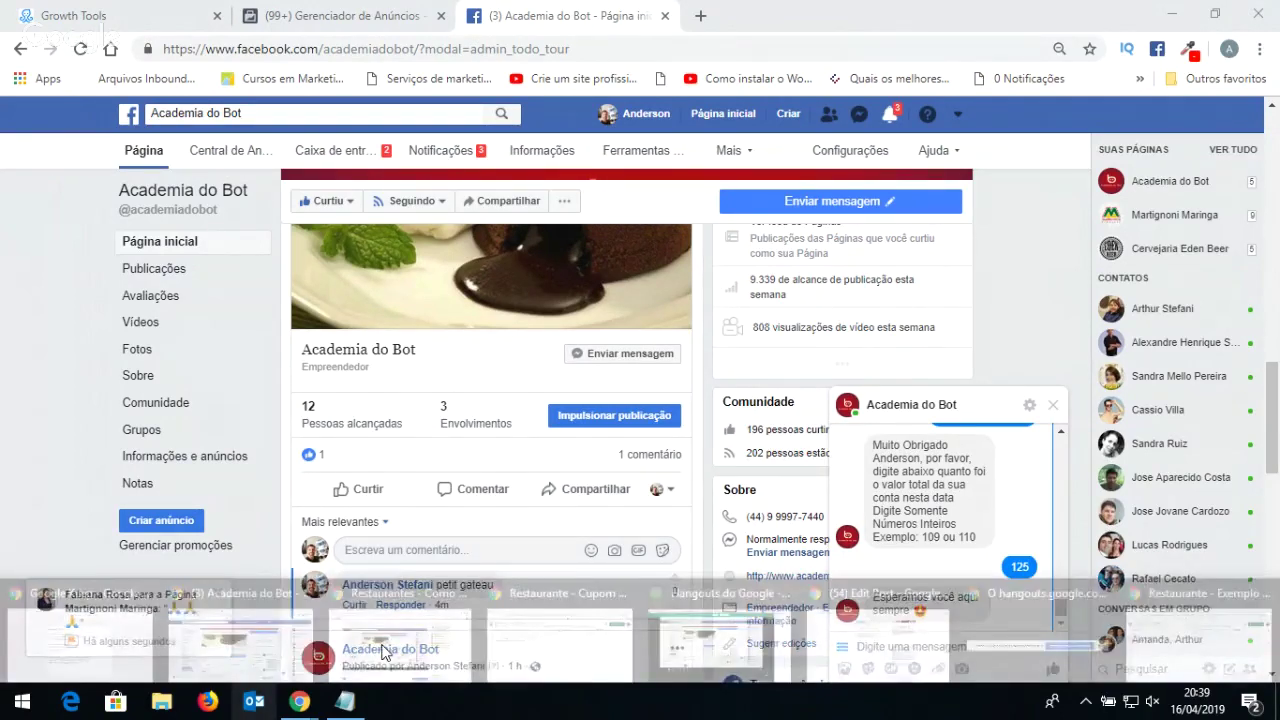
scroll(990, 527, up, 6)
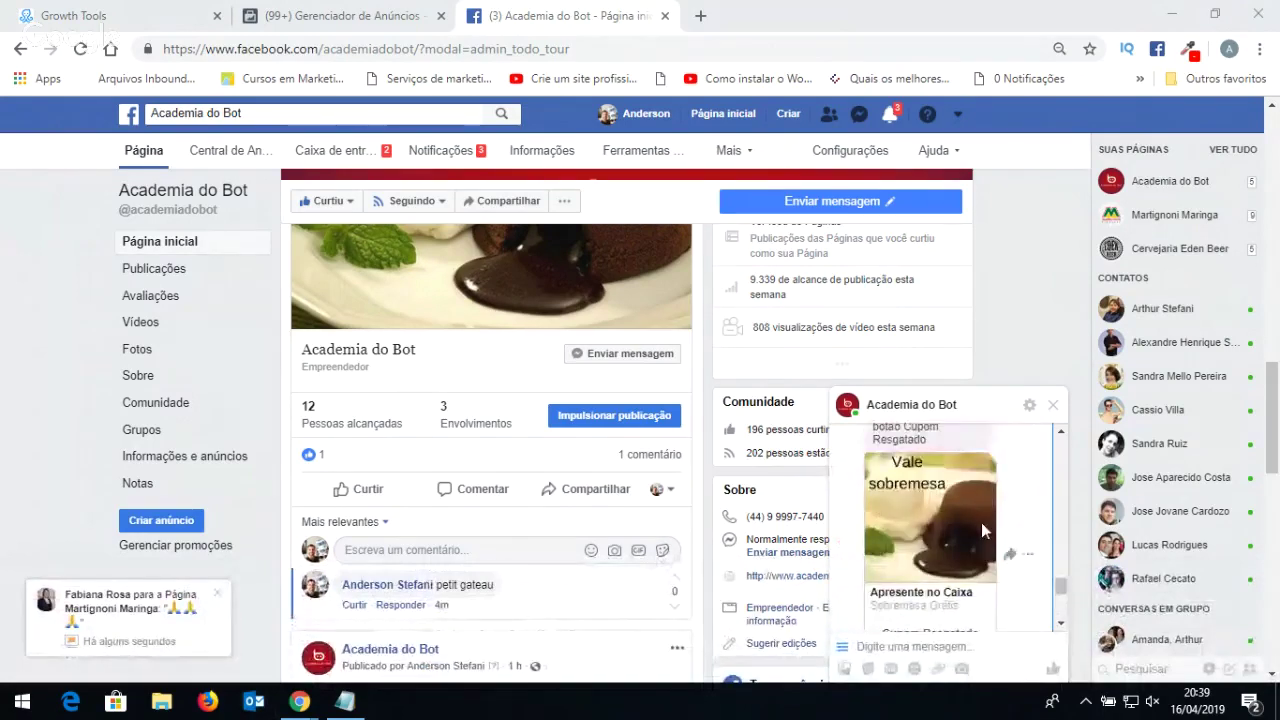
scroll(981, 524, down, 5)
scroll(982, 524, up, 2)
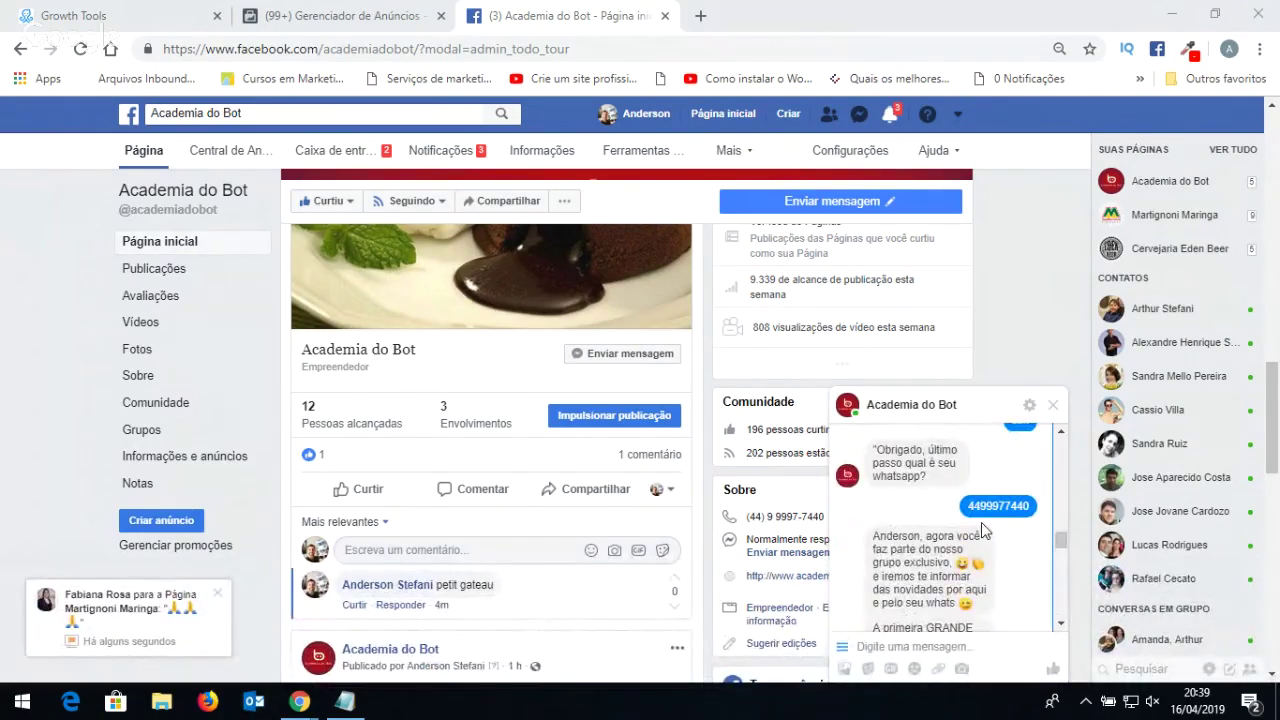
scroll(981, 530, up, 2)
scroll(981, 530, down, 1)
scroll(981, 530, down, 5)
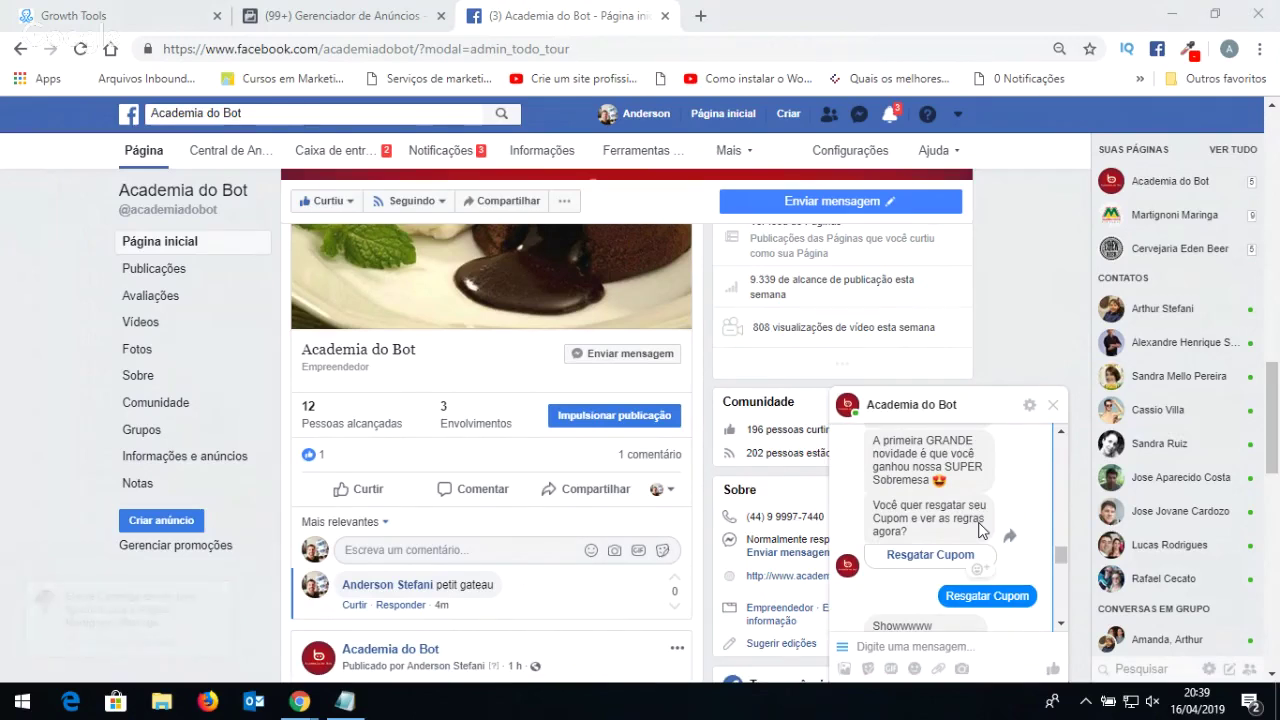
scroll(978, 530, up, 2)
scroll(978, 530, down, 2)
scroll(978, 530, up, 1)
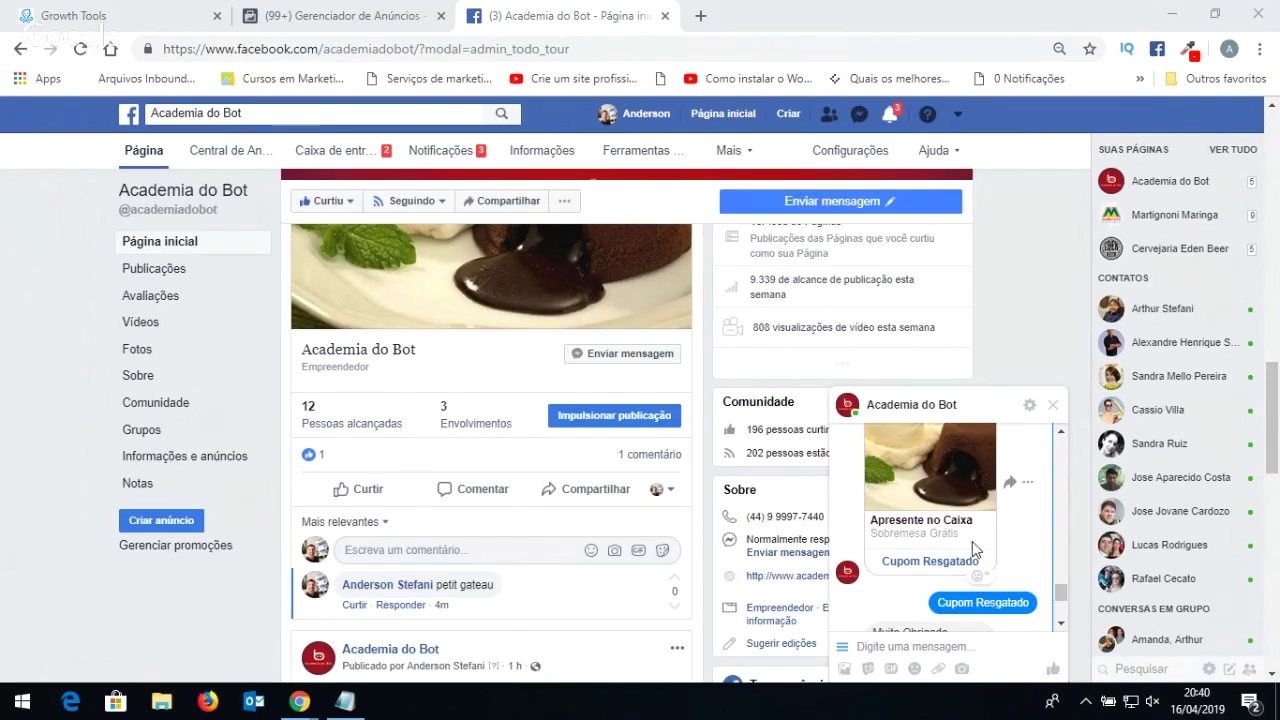
scroll(972, 543, down, 5)
scroll(971, 542, up, 2)
scroll(971, 542, down, 2)
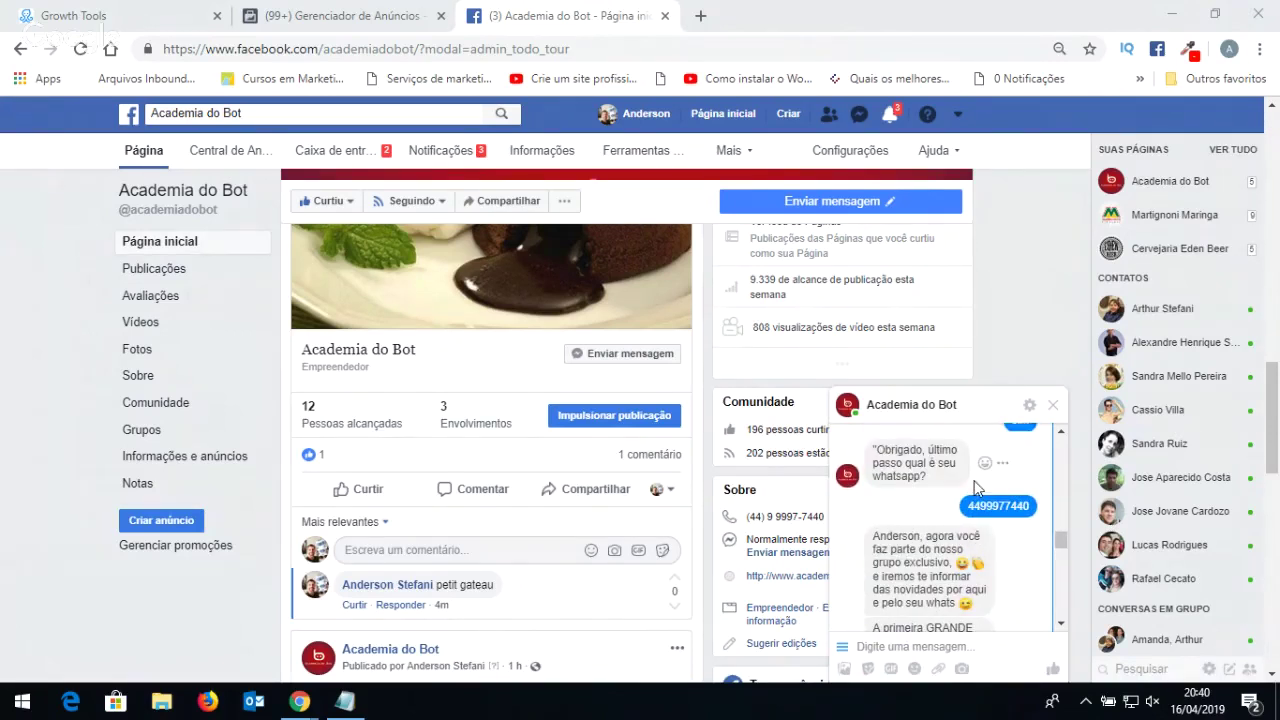
scroll(939, 498, up, 2)
scroll(930, 485, down, 4)
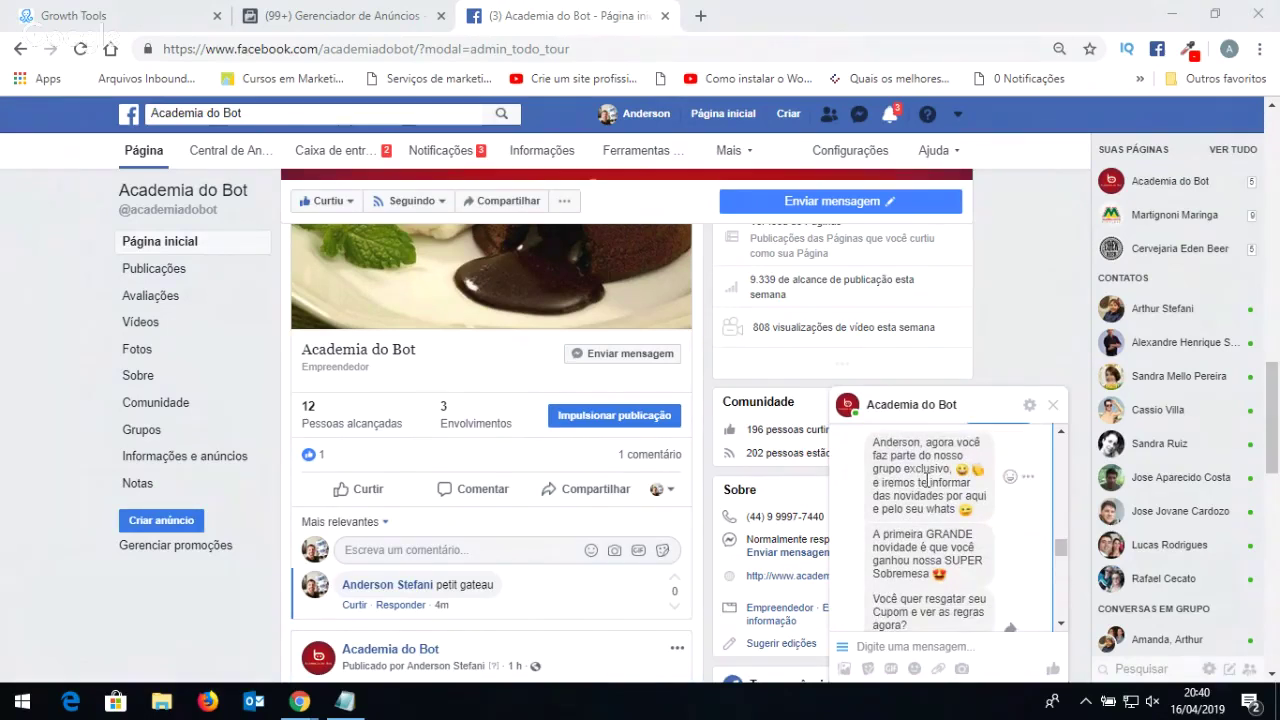
scroll(921, 470, down, 4)
scroll(926, 482, up, 1)
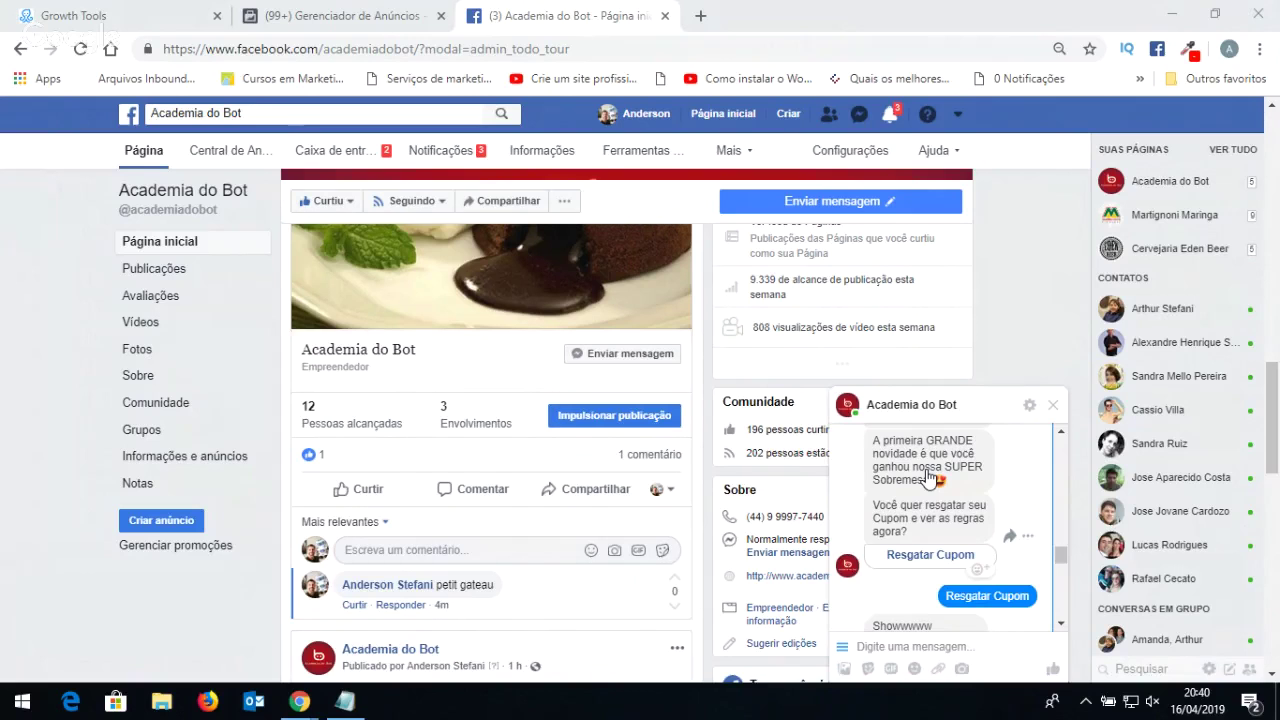
scroll(720, 482, down, 3)
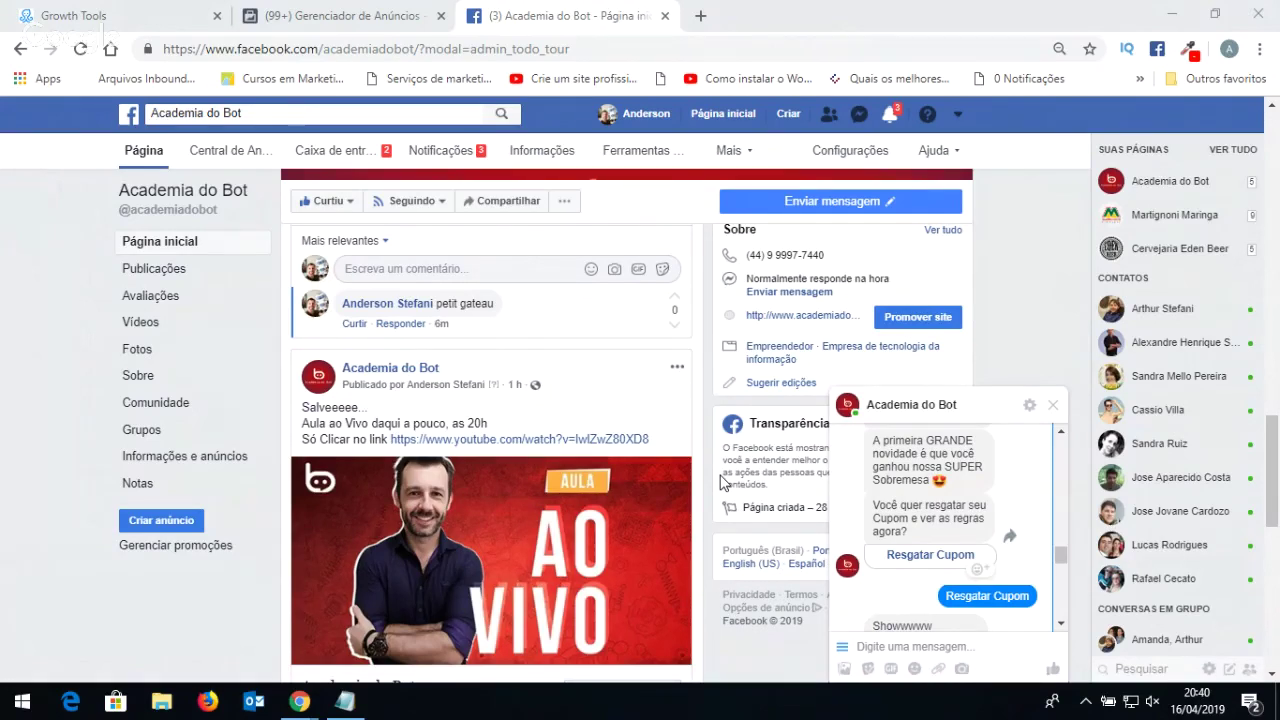
Browse the ManyChat subscriber list for the current page.
click(105, 12)
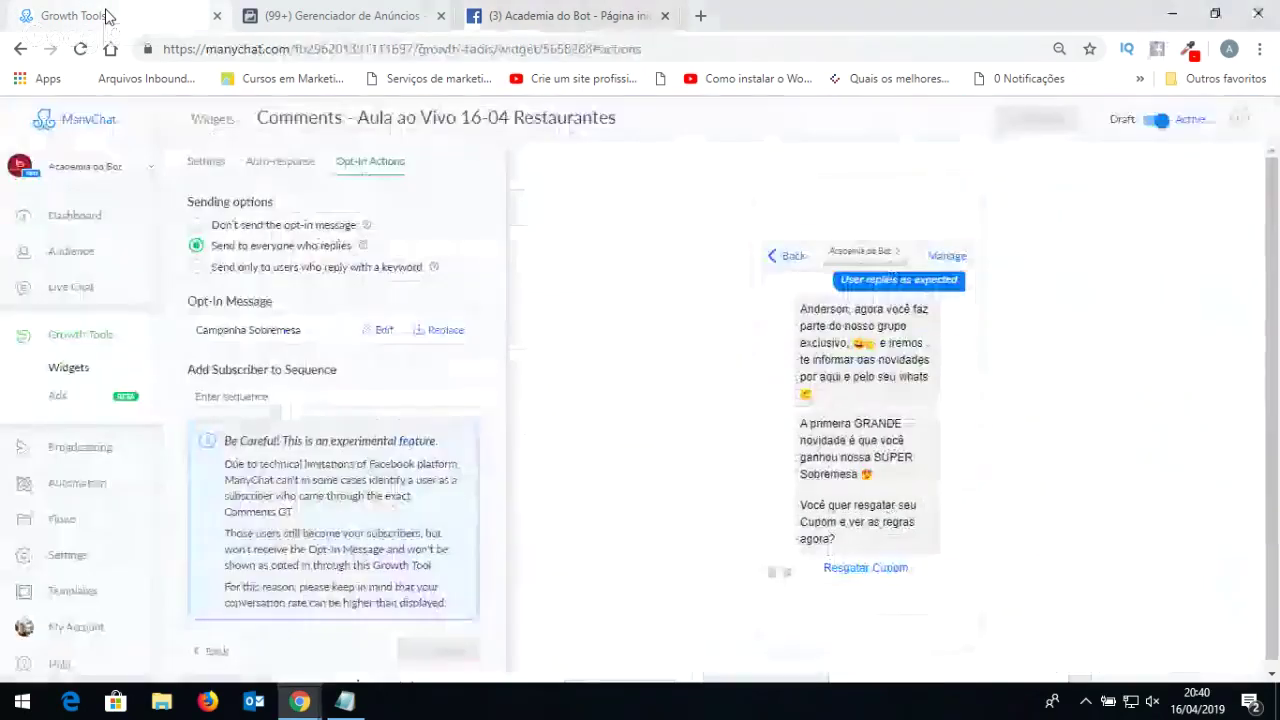
click(77, 250)
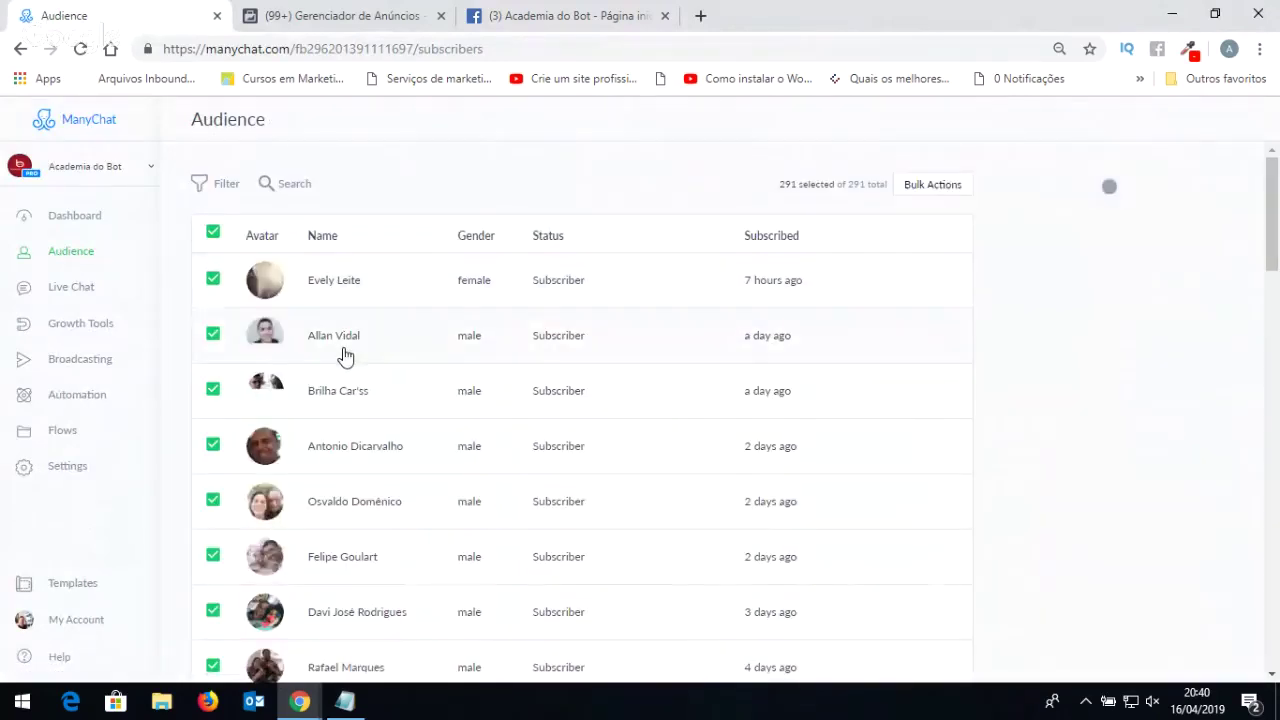
scroll(345, 357, down, 3)
scroll(345, 357, down, 3)
scroll(345, 357, up, 2)
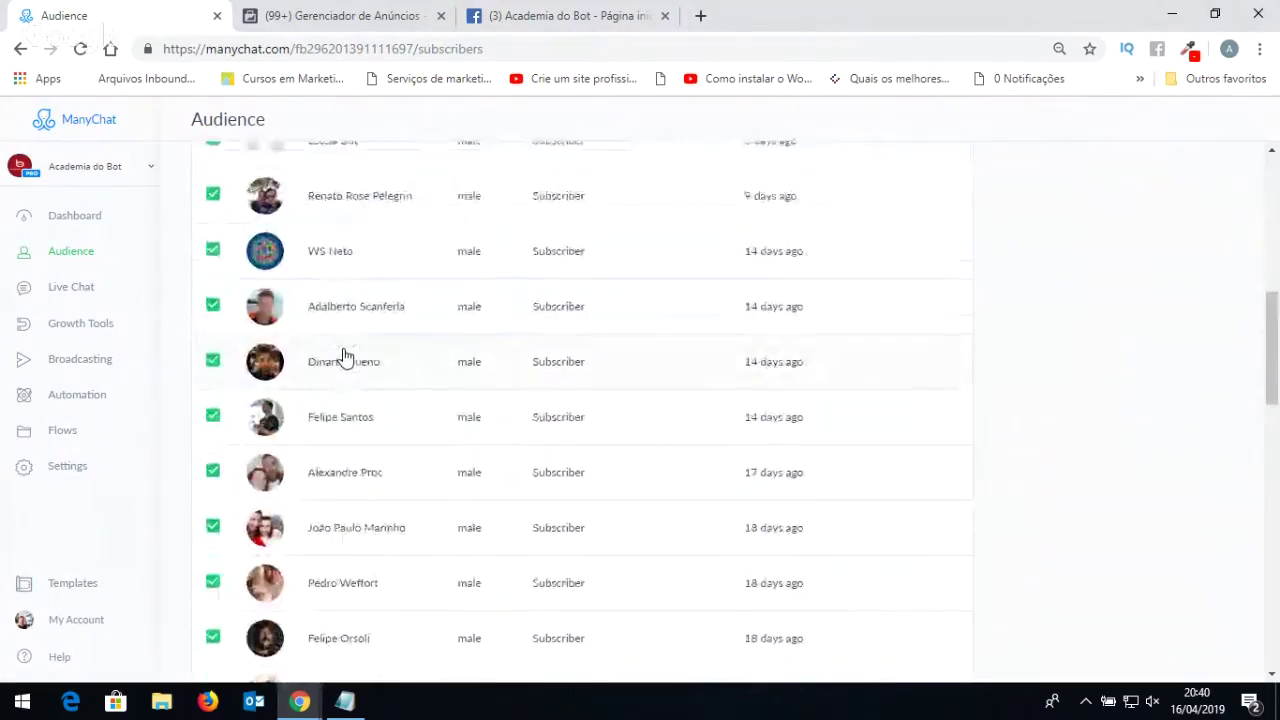
scroll(345, 357, down, 2)
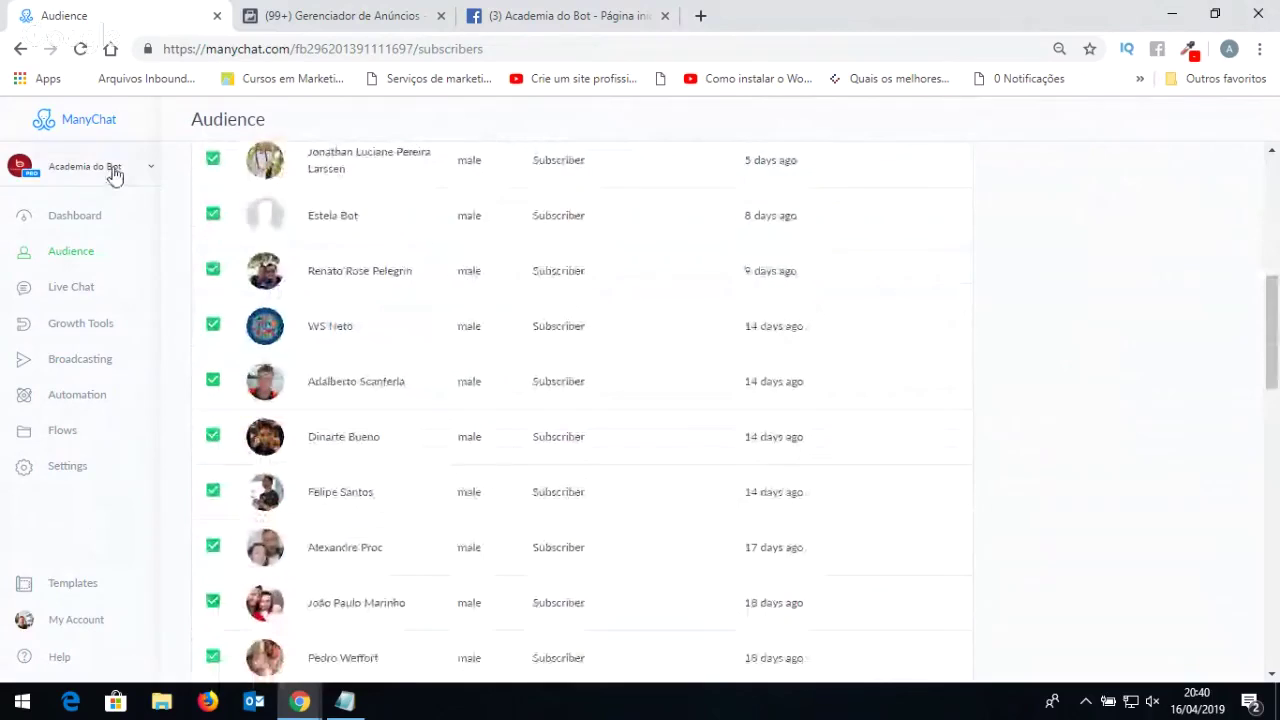
scroll(286, 274, down, 1)
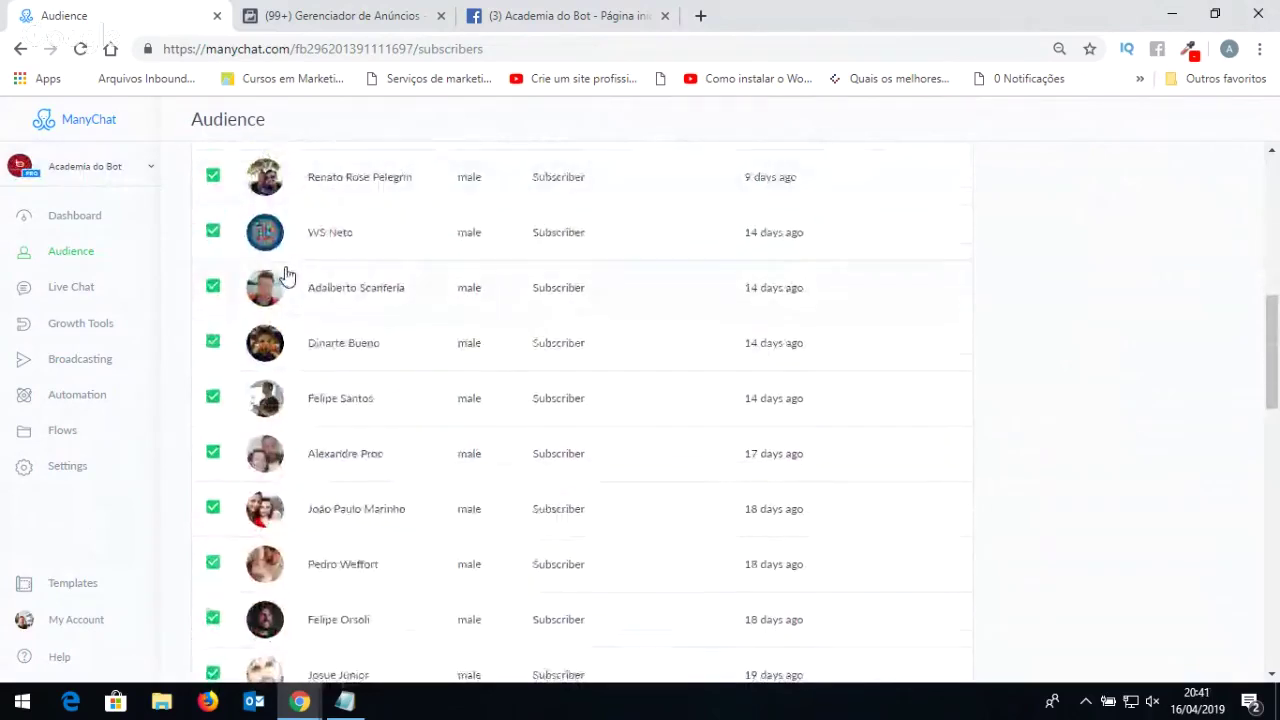
scroll(290, 318, up, 2)
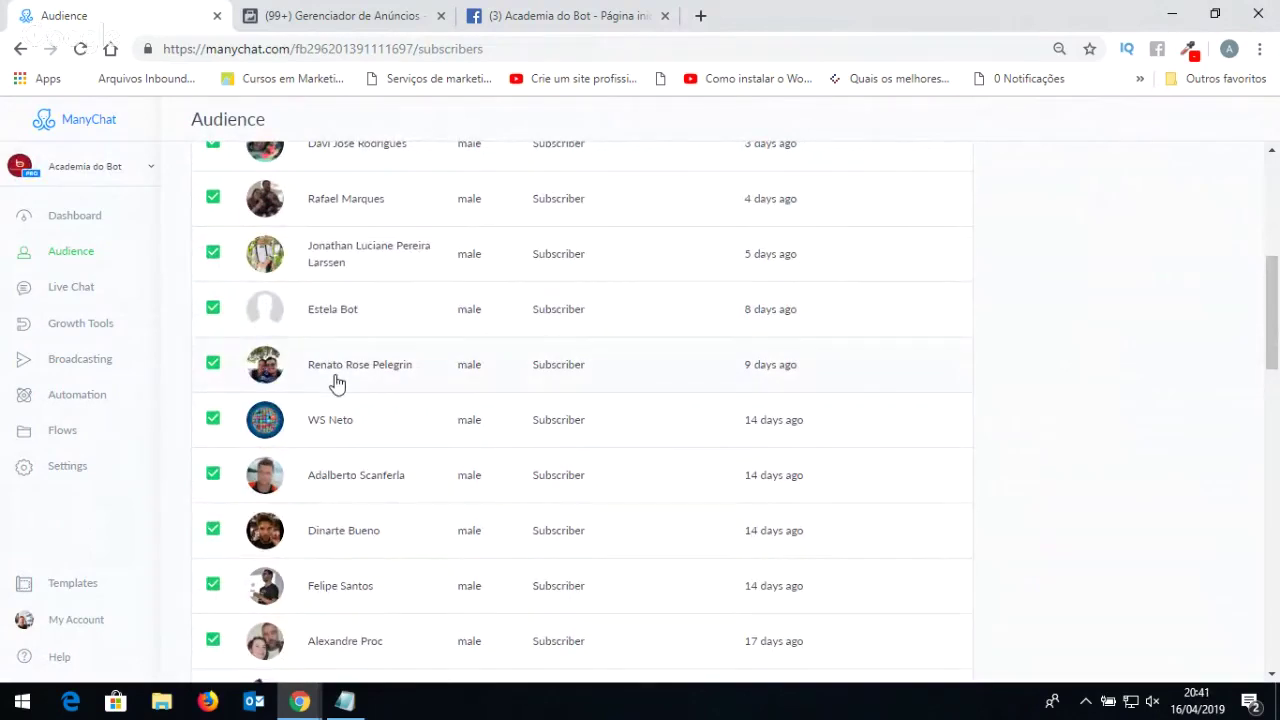
Switch to Pagina de Teste, inspect a subscriber in its Audience list, then return to the coupon sheet.
click(110, 165)
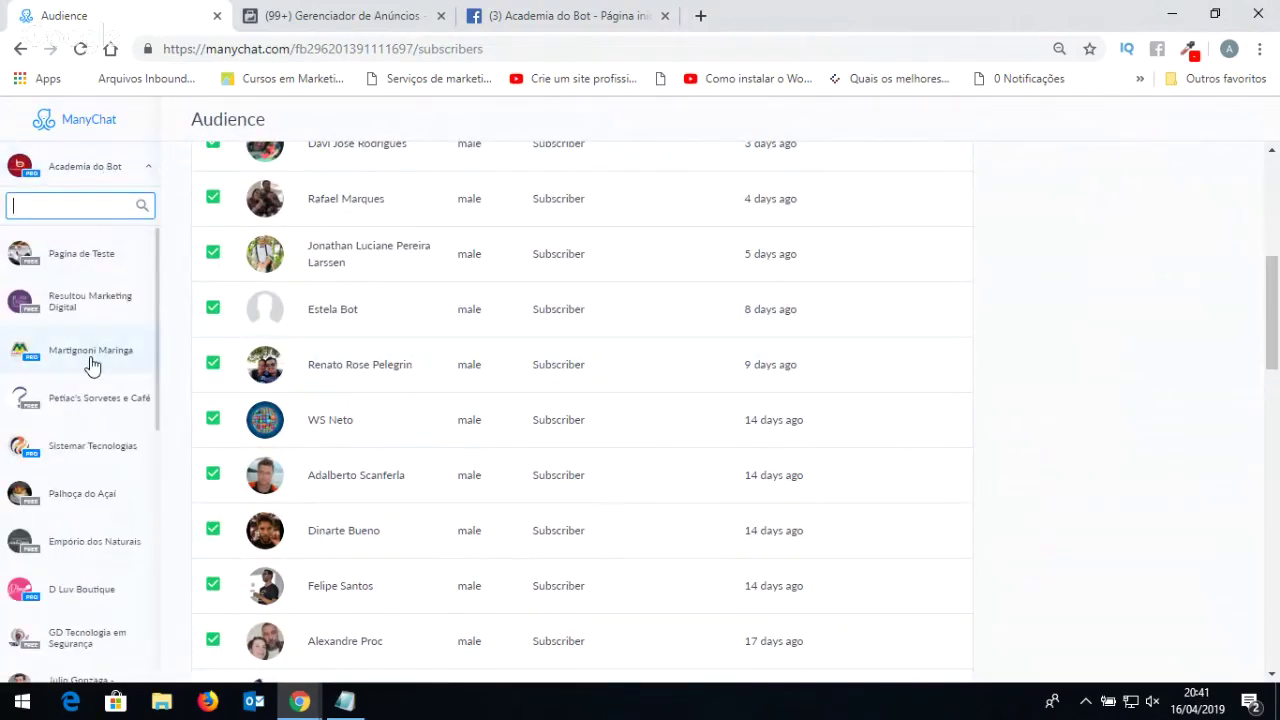
click(100, 257)
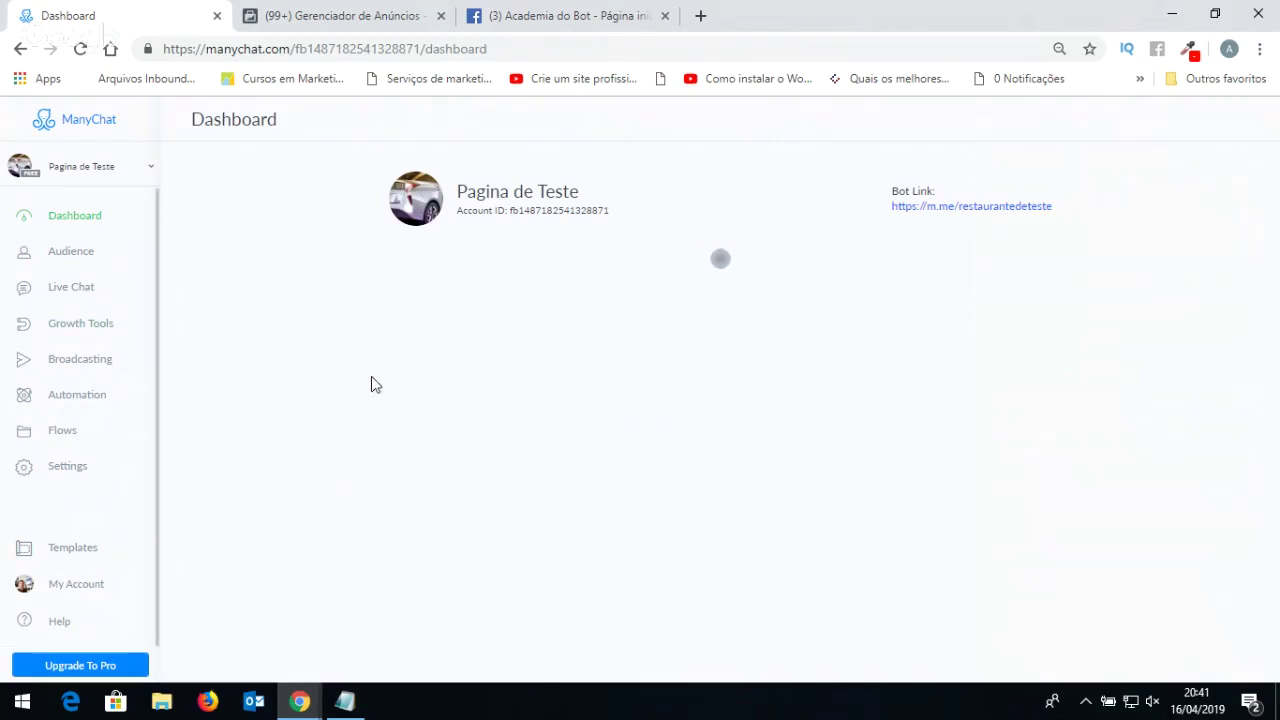
click(88, 259)
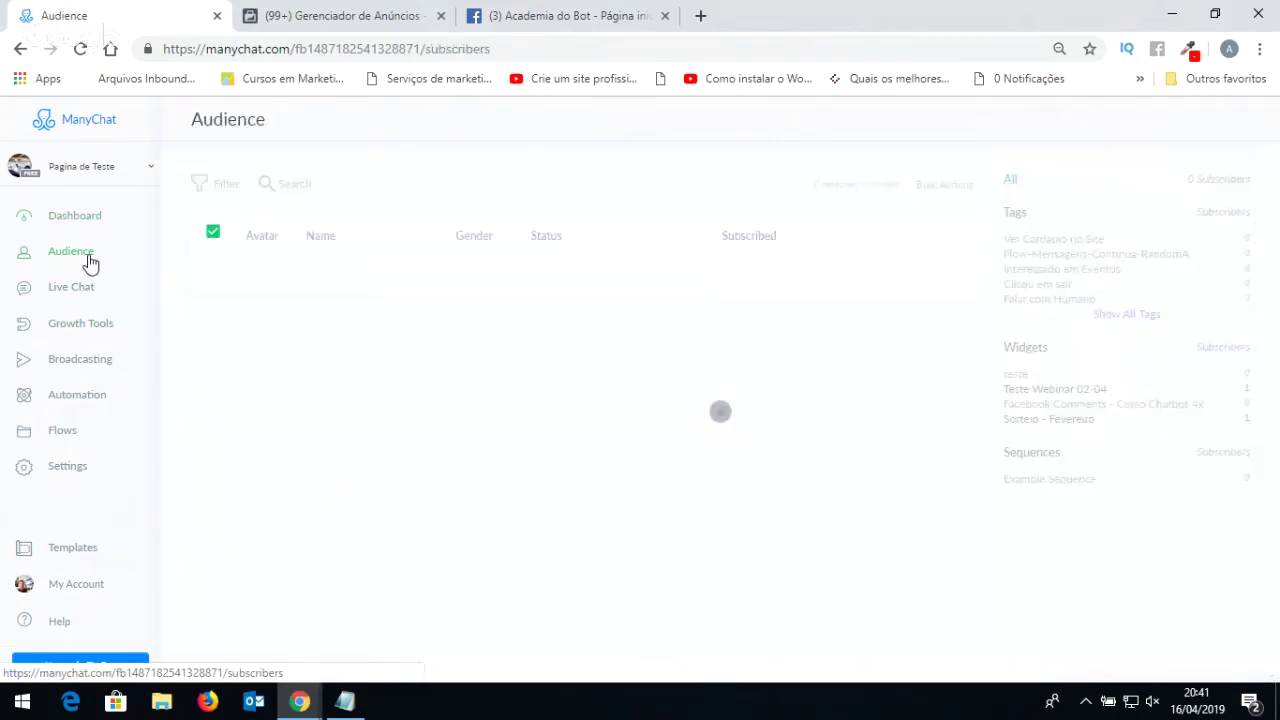
scroll(345, 338, down, 1)
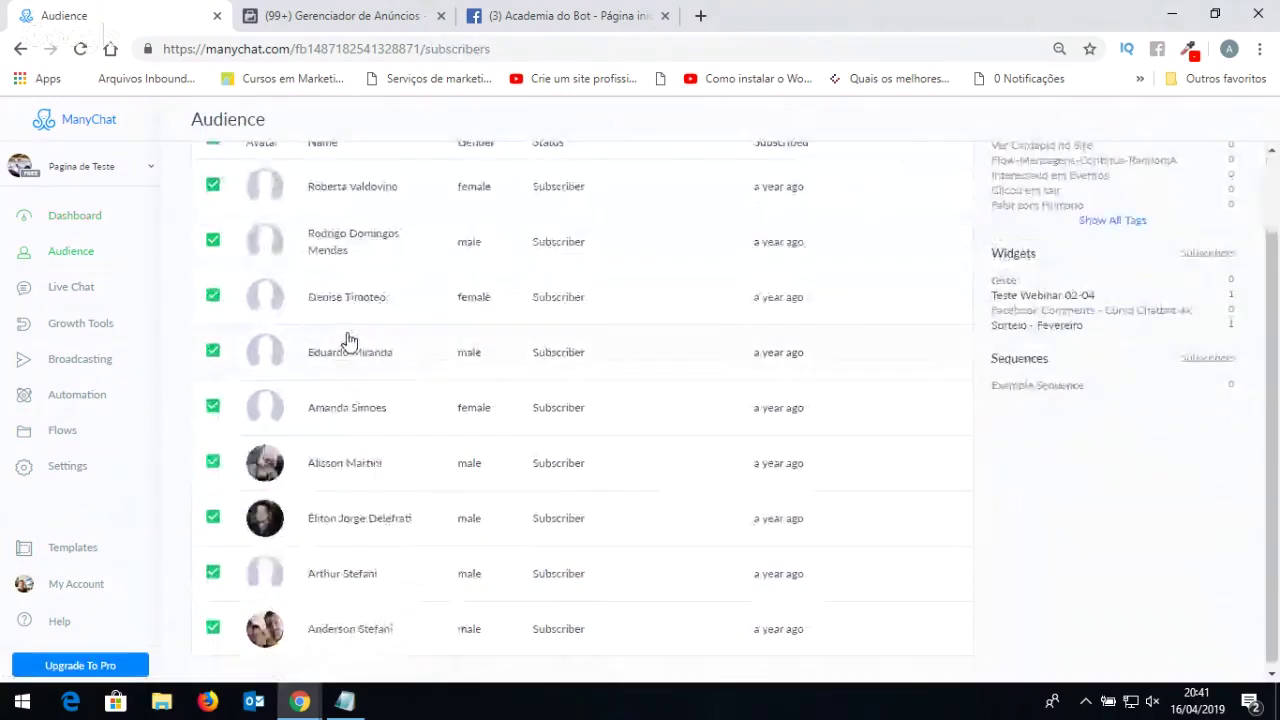
click(349, 462)
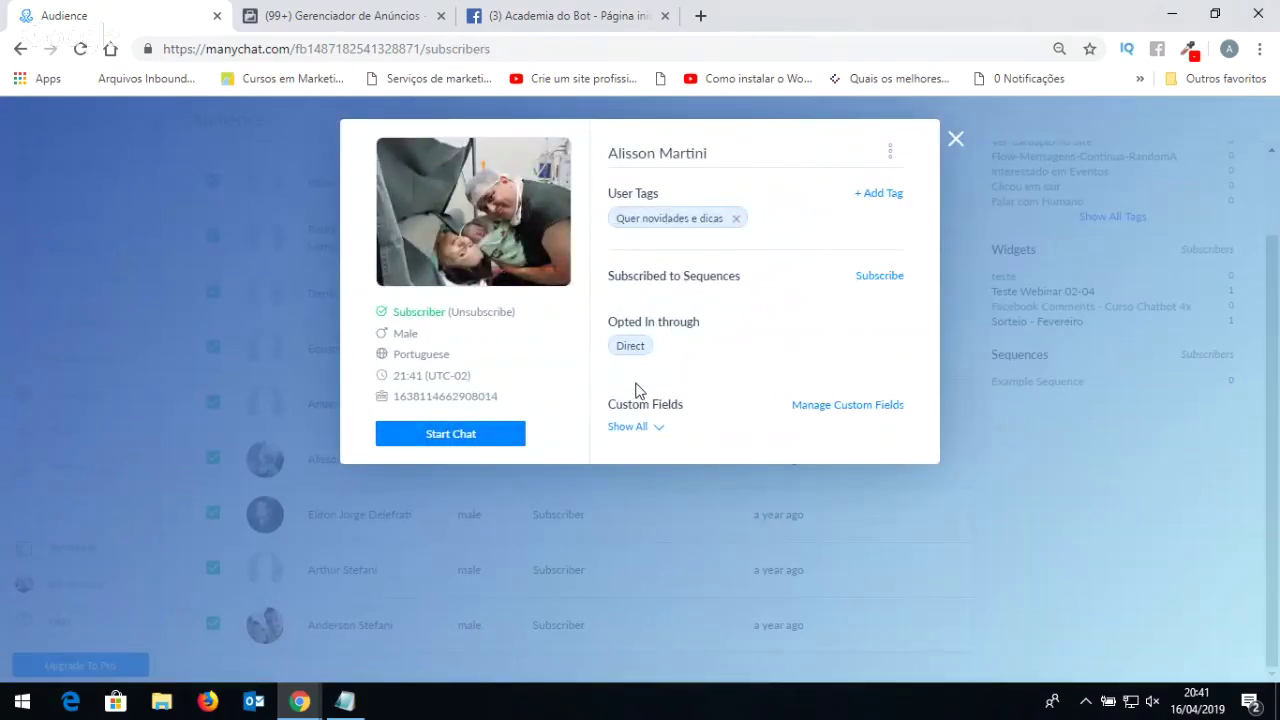
click(955, 139)
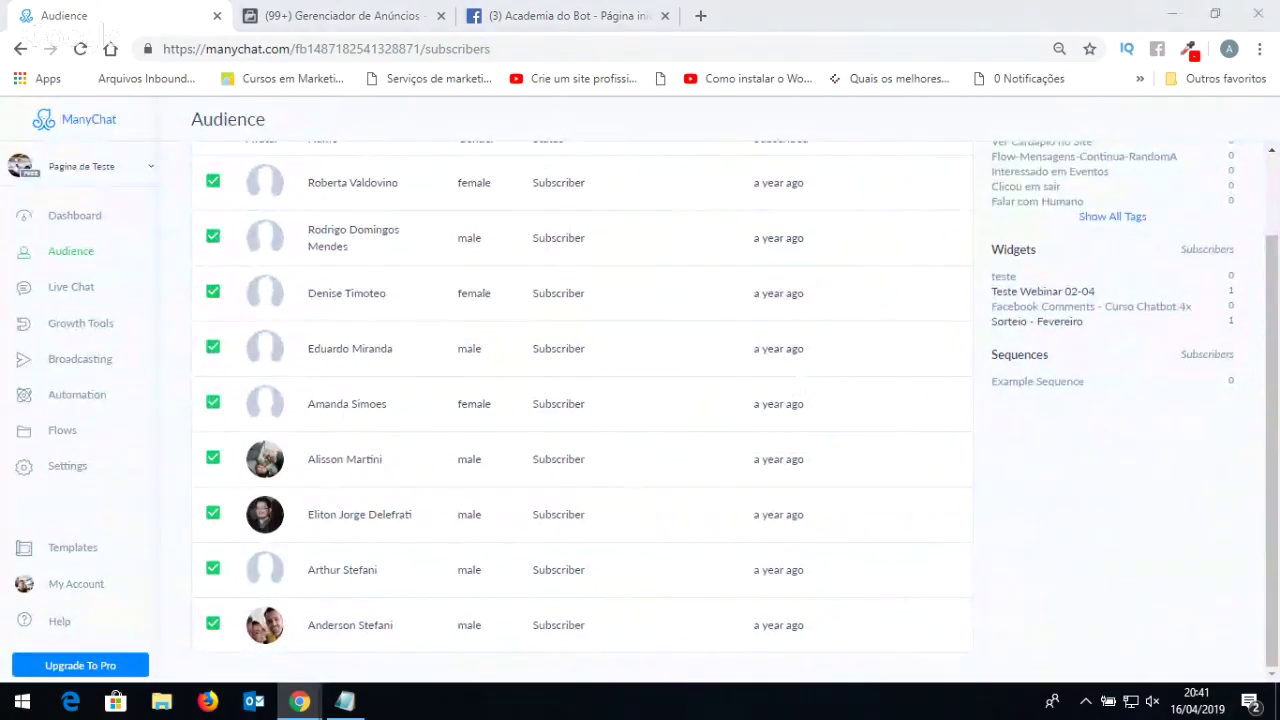
key(alt+Tab)
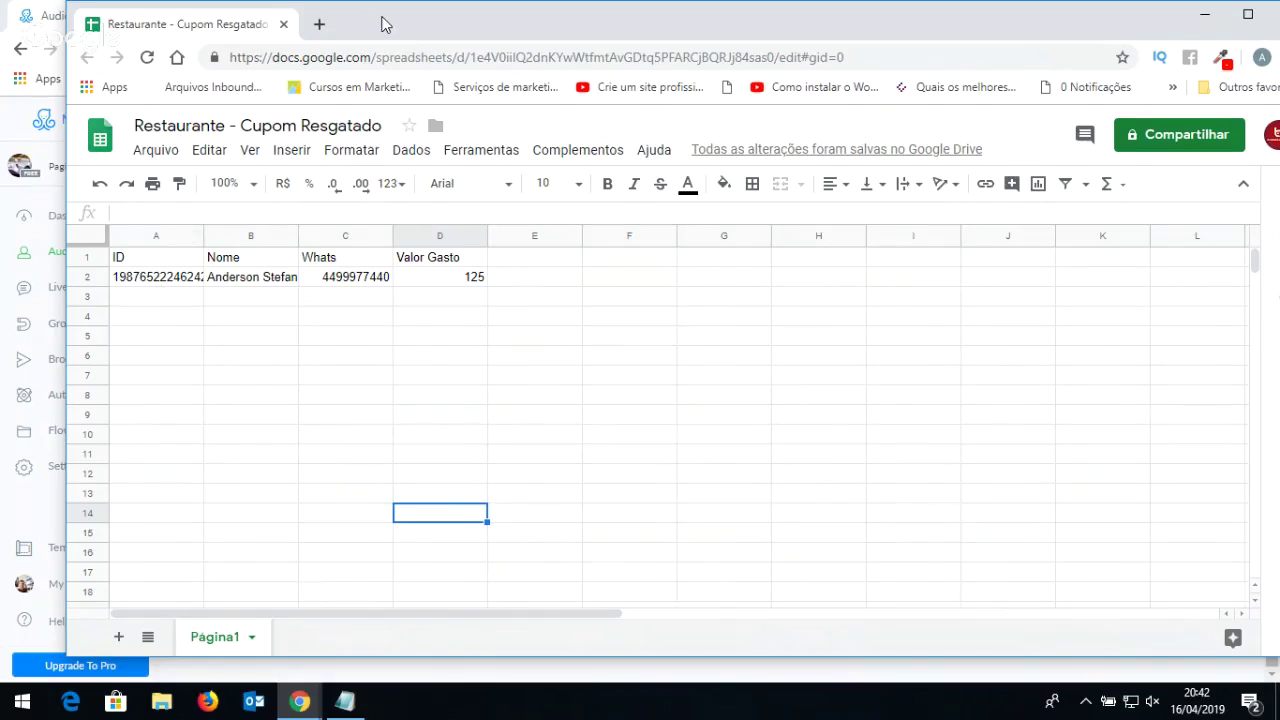
Close the ManyChat Audience tab and return to the coupon spreadsheet.
key(super+Down)
click(217, 15)
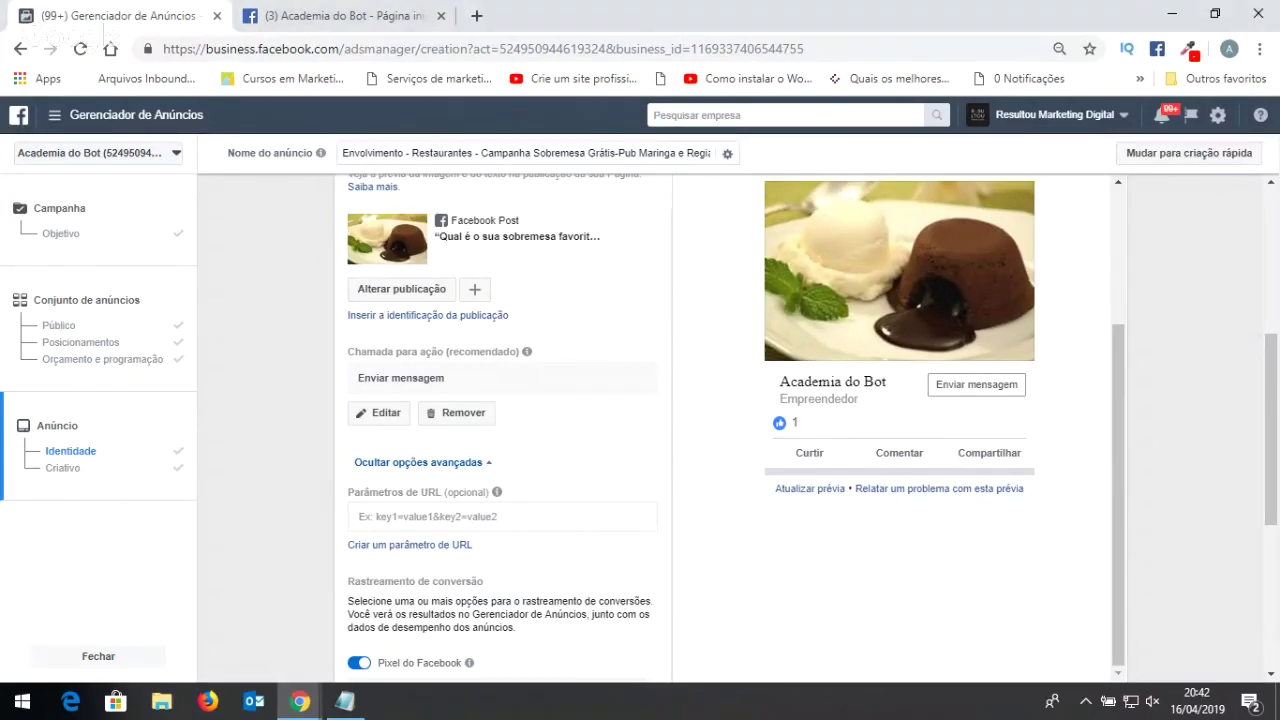
key(alt+Tab)
key(alt+Tab)
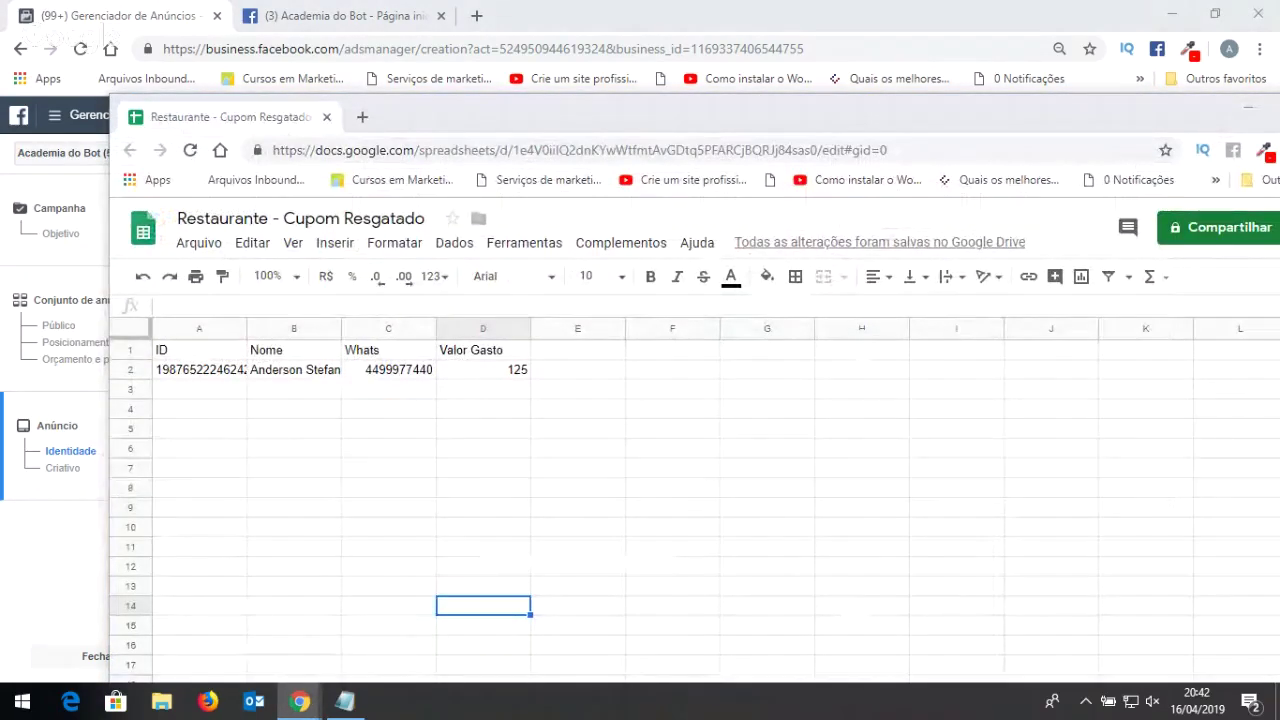
Toggle the desktop view and slide the ManyChat window over the spreadsheet.
key(super+d)
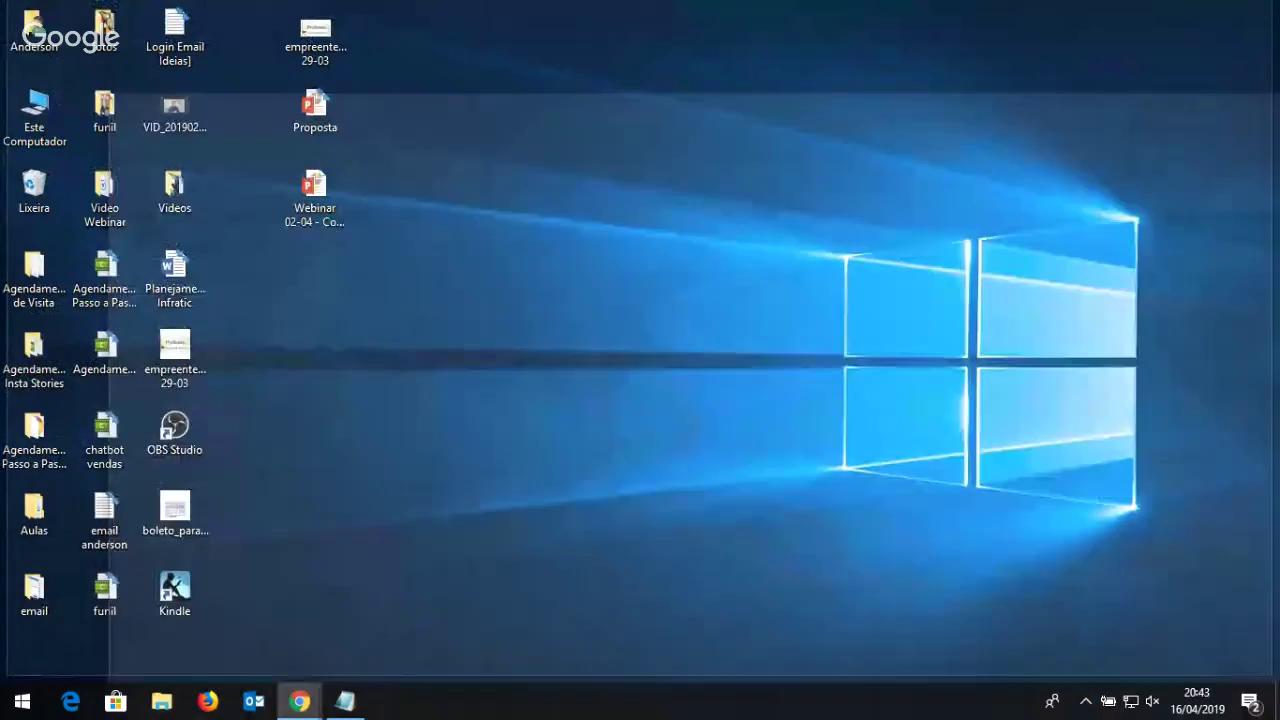
key(super+d)
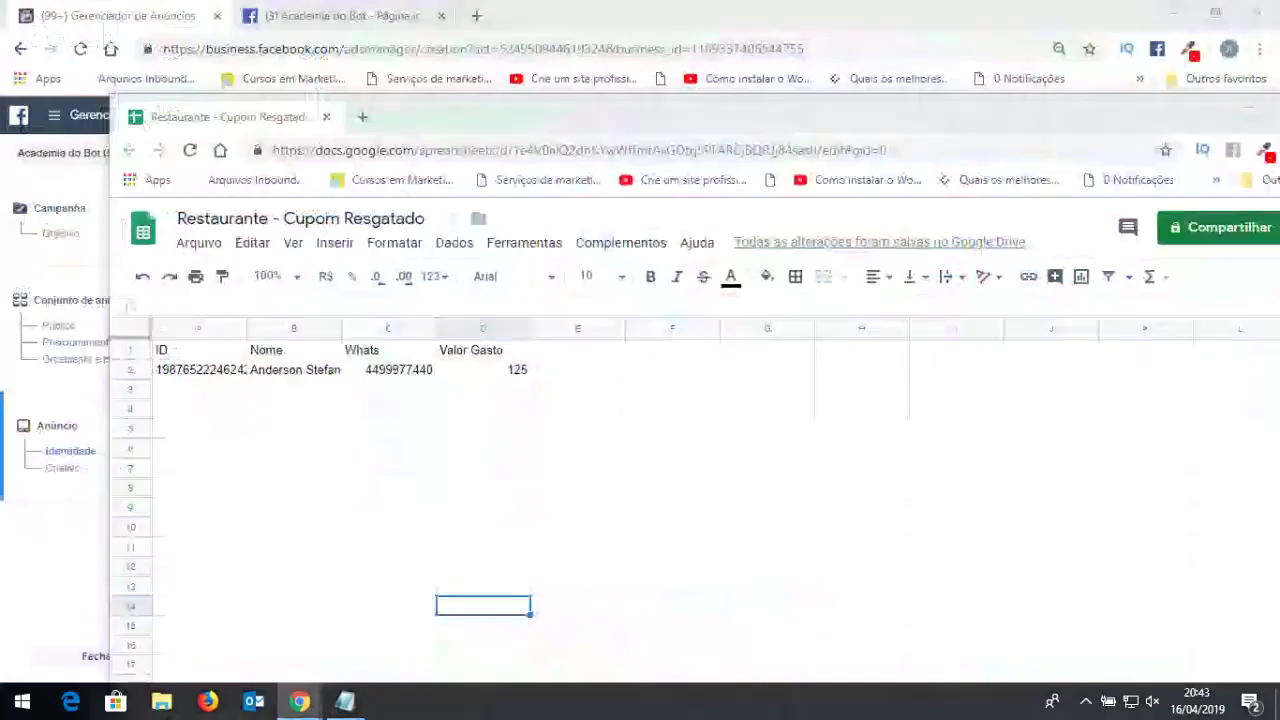
key(super+d)
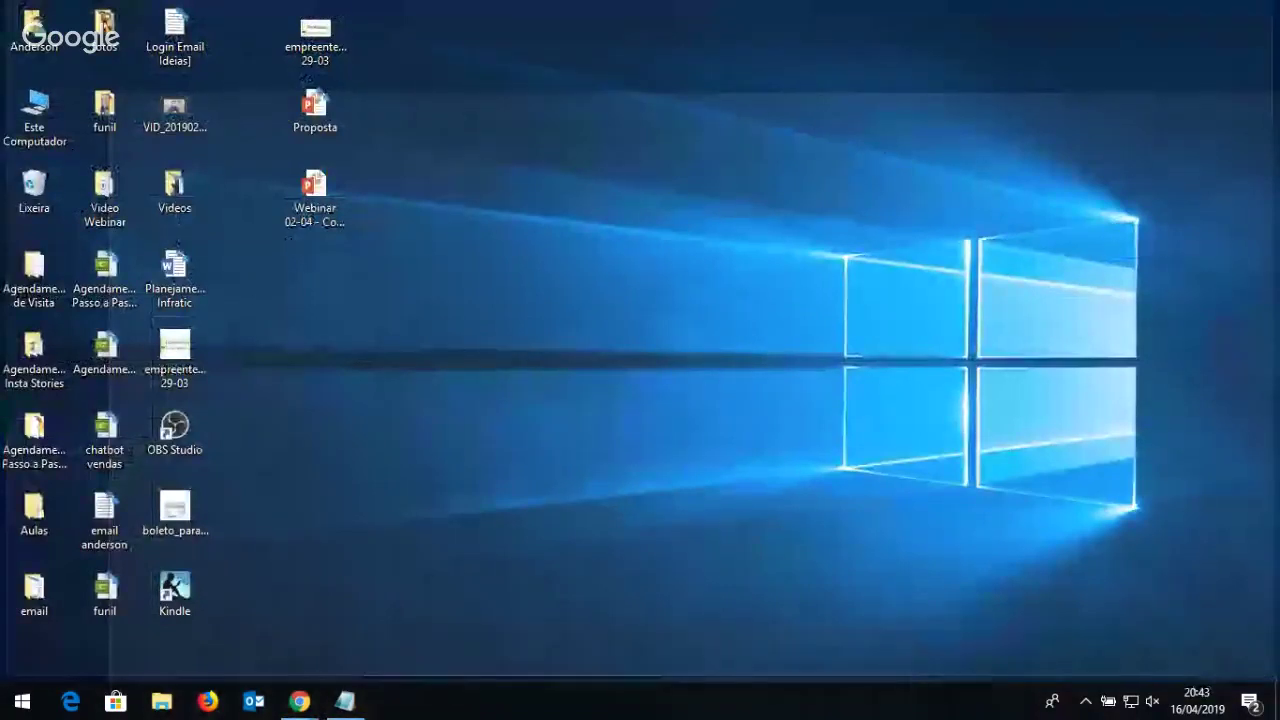
key(super+d)
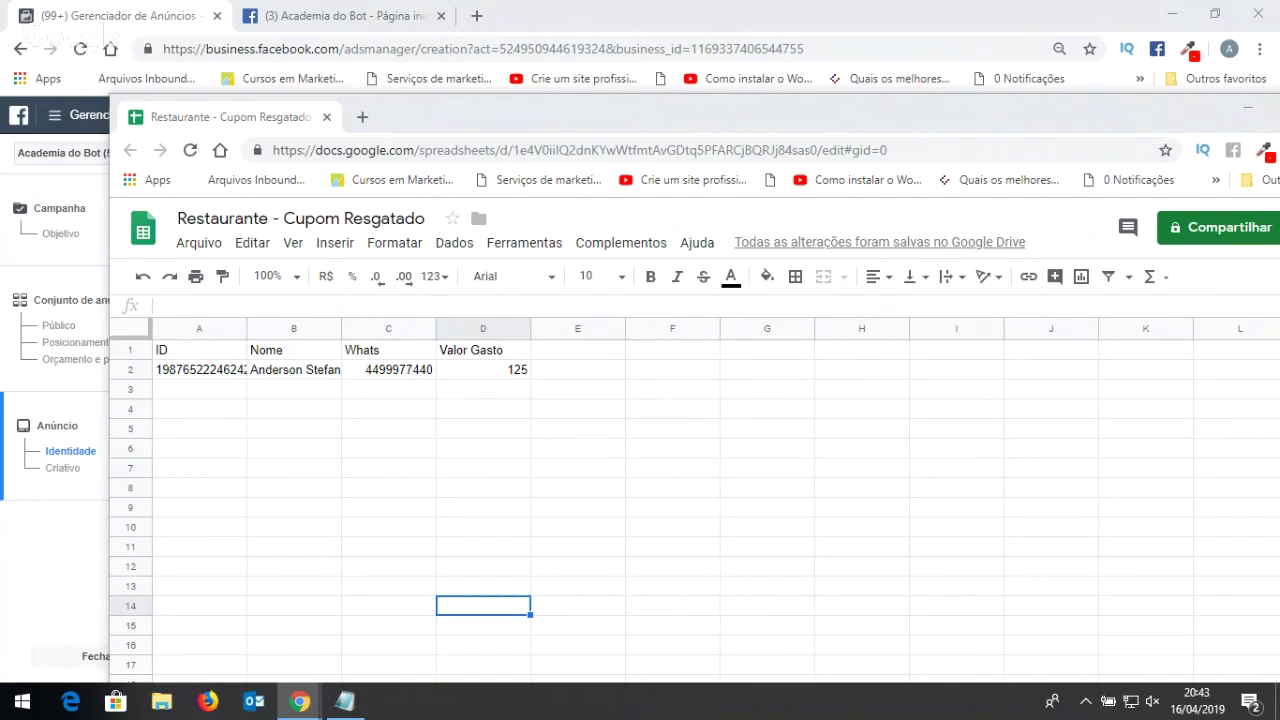
drag(1279, 22, 425, 37)
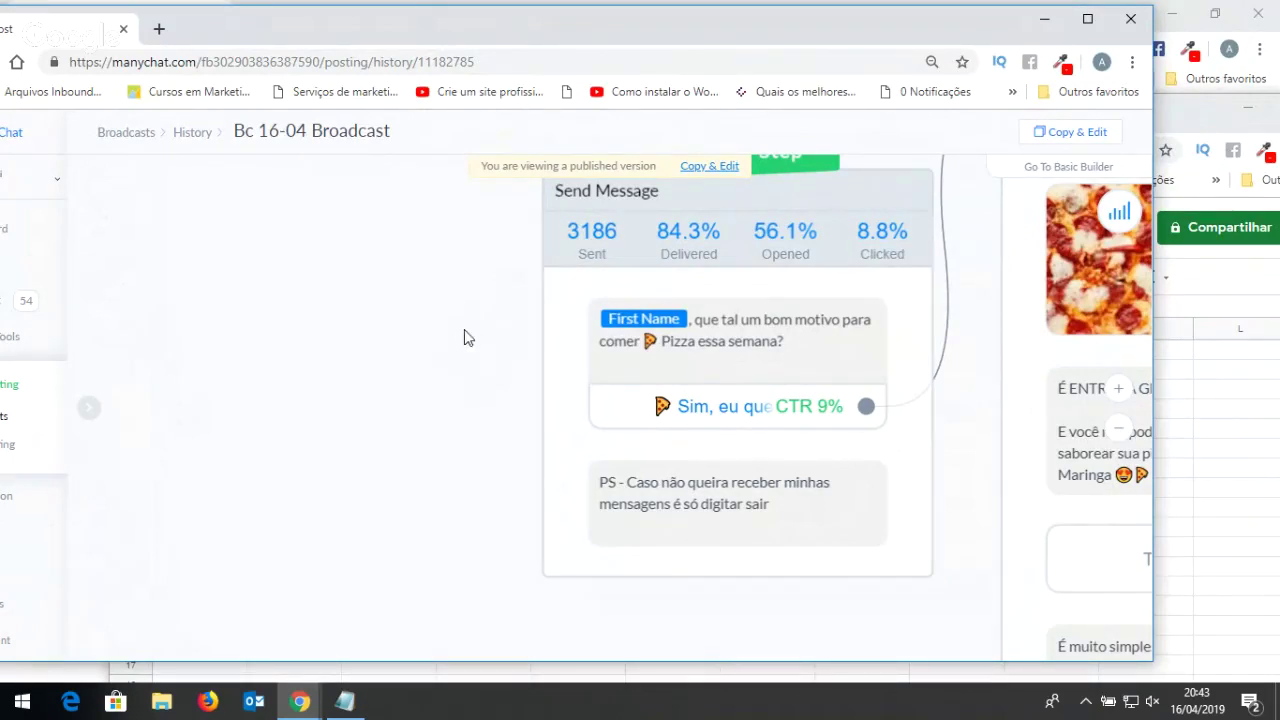
Zoom the Bc 16-04 Broadcast flow canvas and check the message's Delivered statistic.
scroll(465, 338, down, 4)
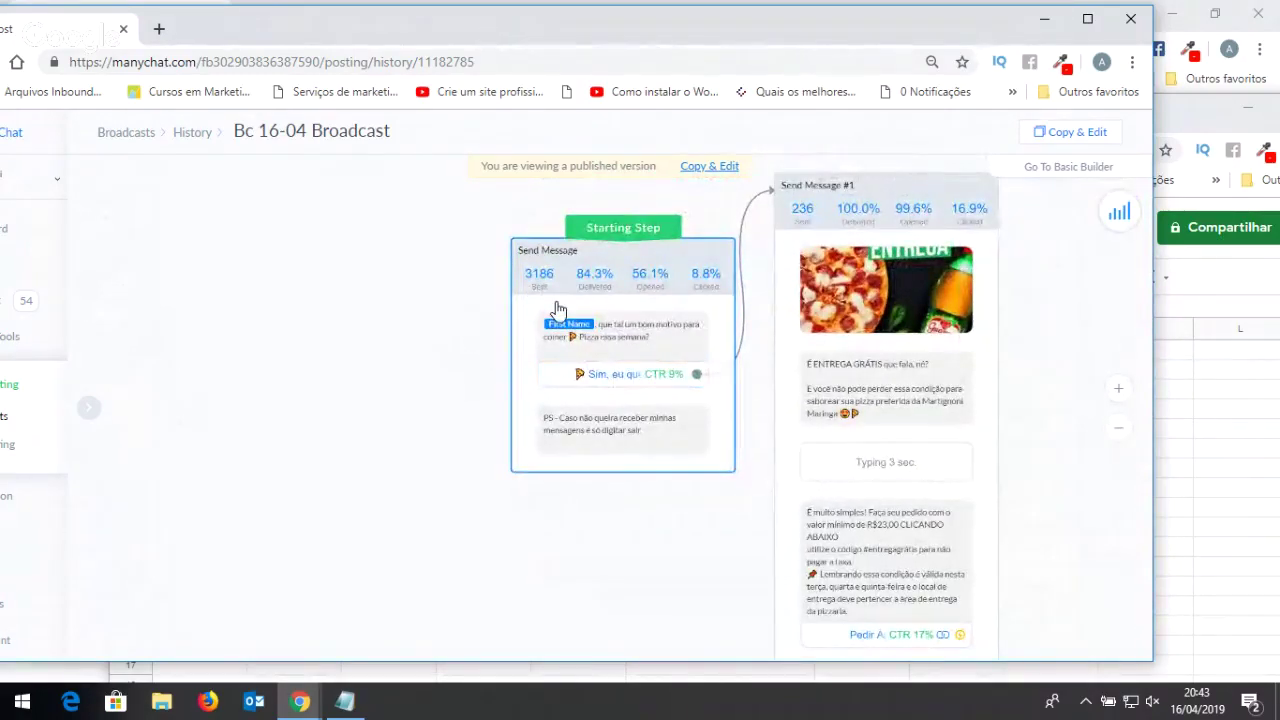
scroll(558, 308, up, 1)
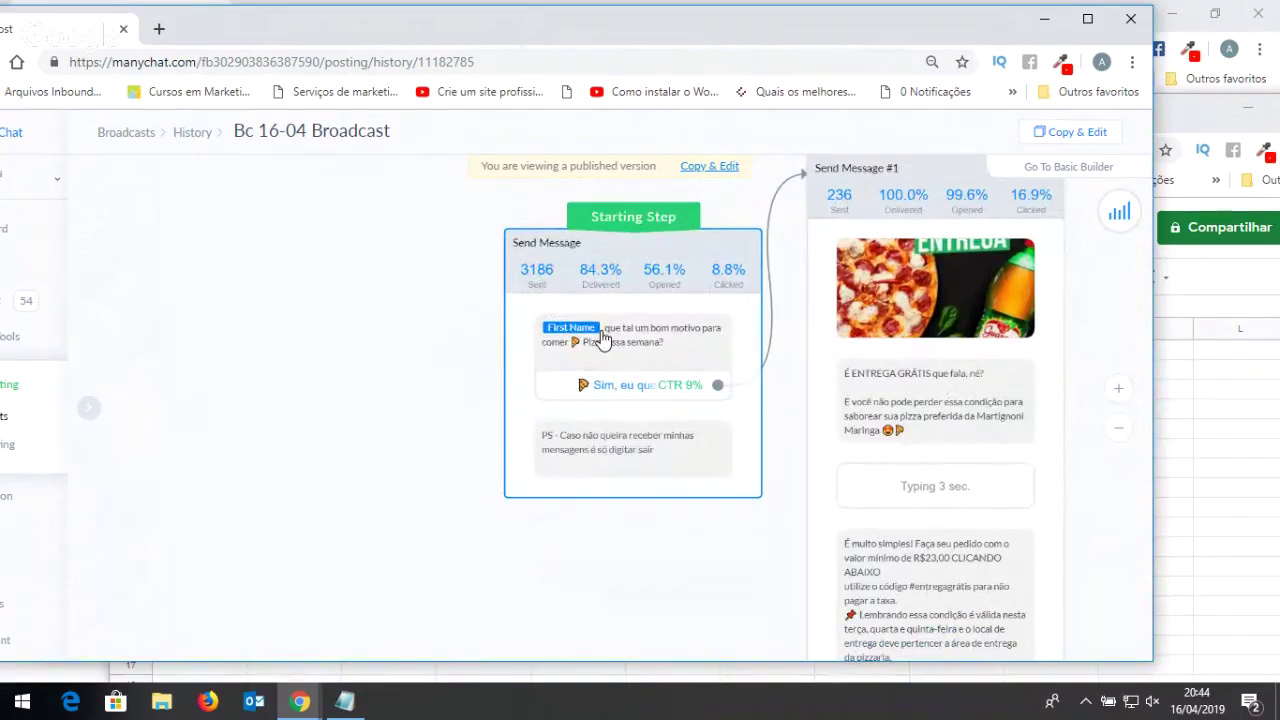
mouse_move(606, 292)
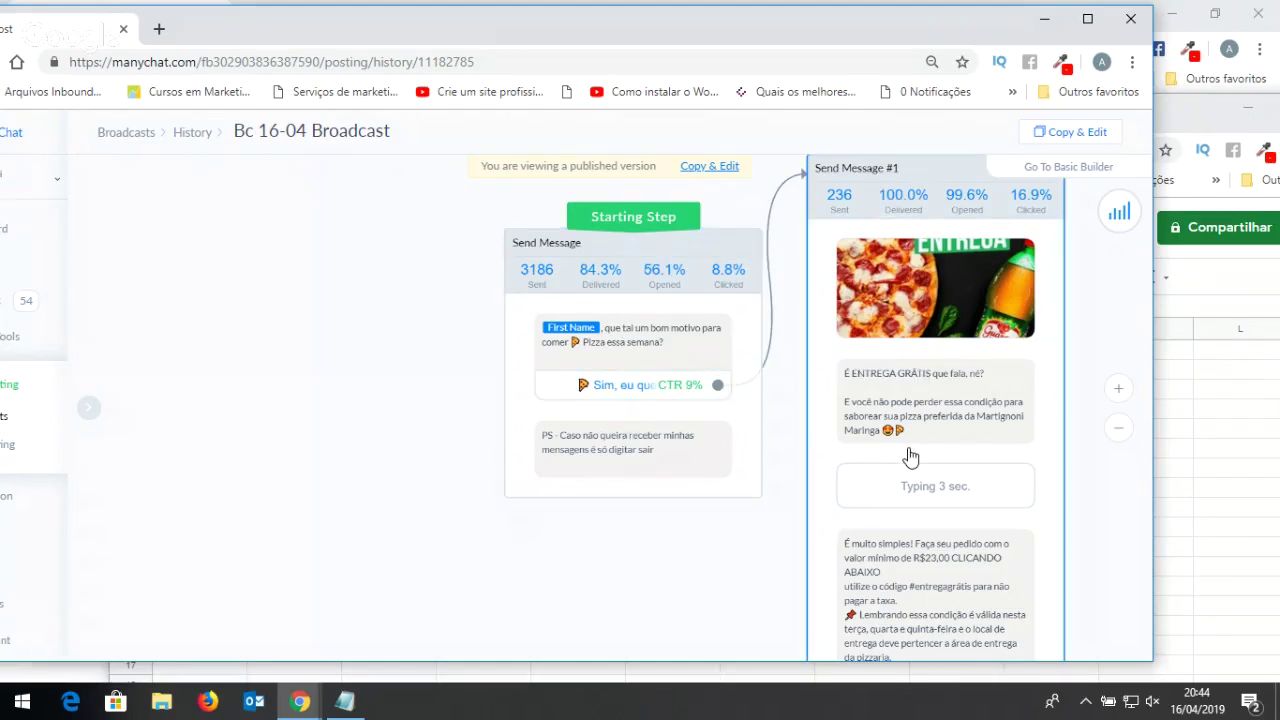
Inspect the Pedir order button's 17% click-through rate and its click-count panel.
scroll(910, 457, up, 3)
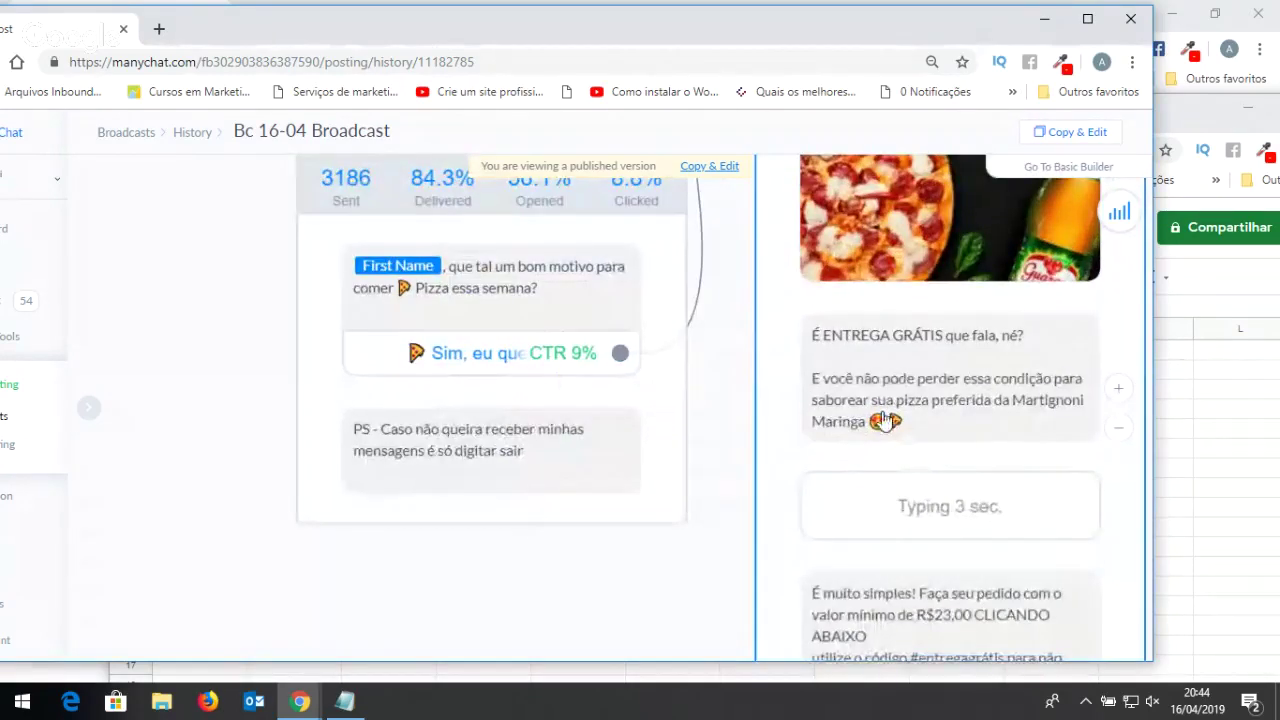
scroll(900, 405, down, 1)
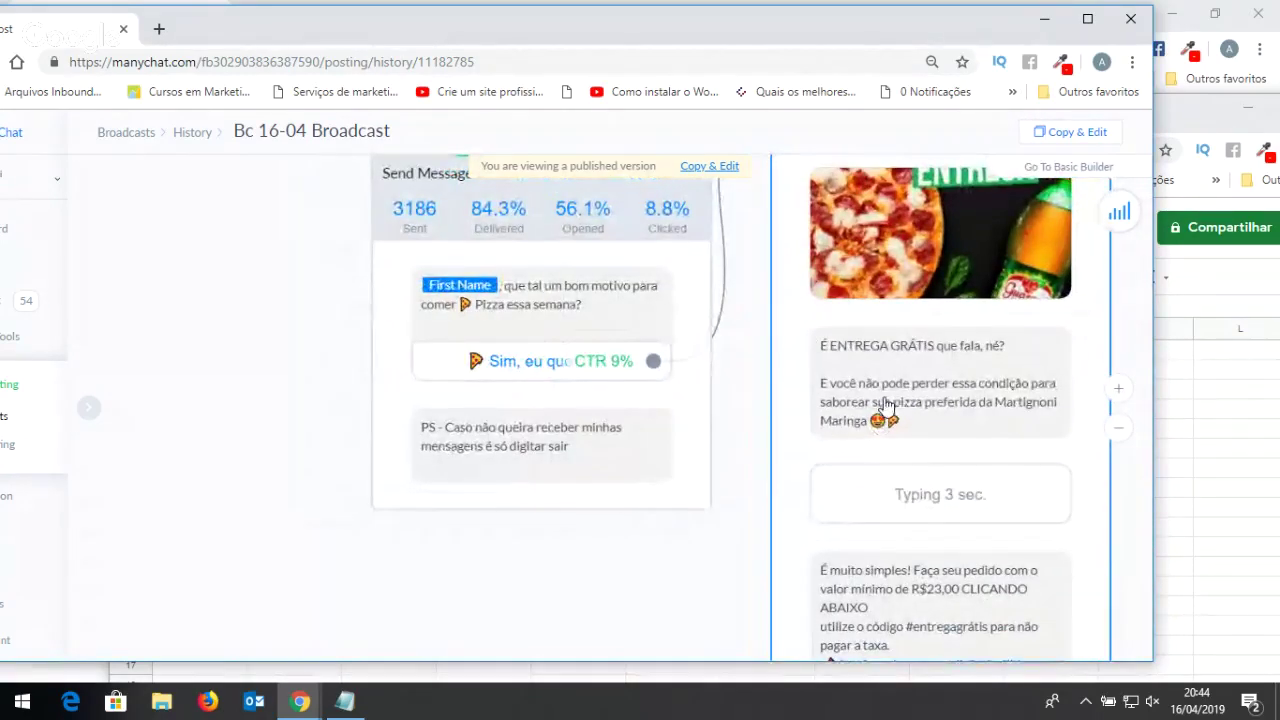
scroll(943, 466, down, 3)
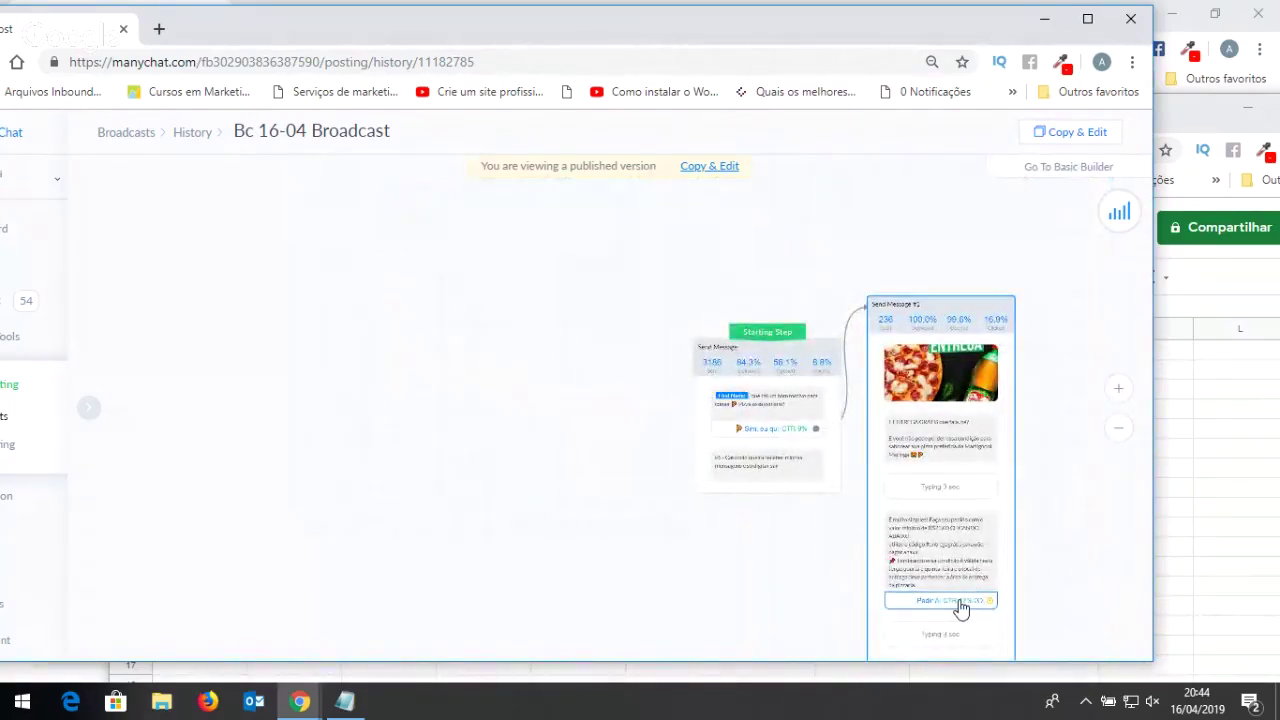
scroll(960, 606, up, 3)
scroll(962, 620, up, 1)
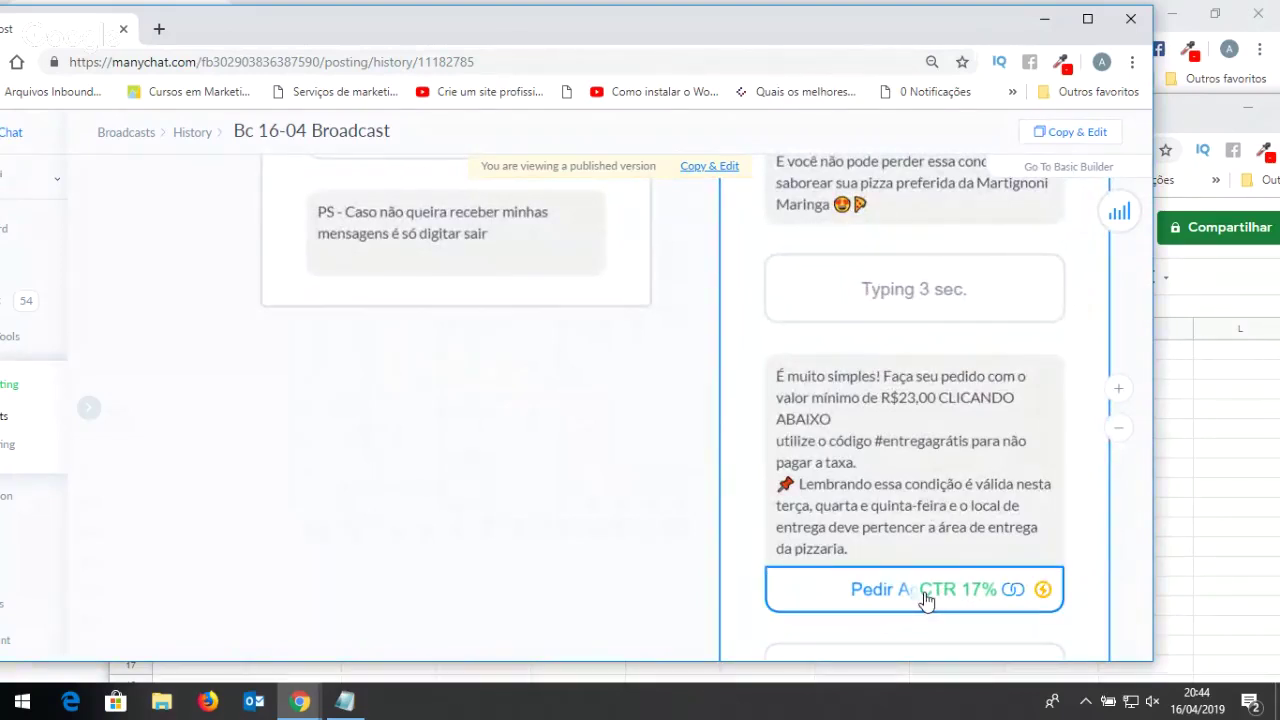
mouse_move(956, 600)
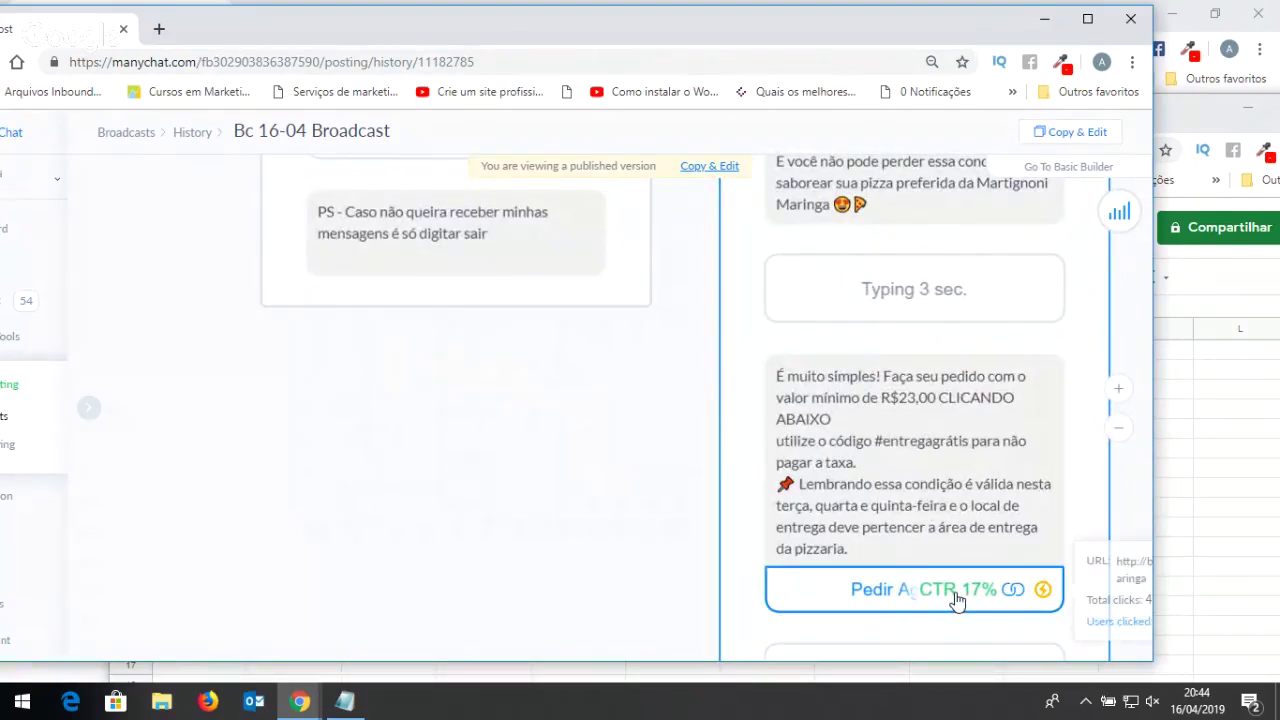
Shift the ManyChat browser window left, maximize it, then restore it to smaller size.
drag(971, 34, 868, 45)
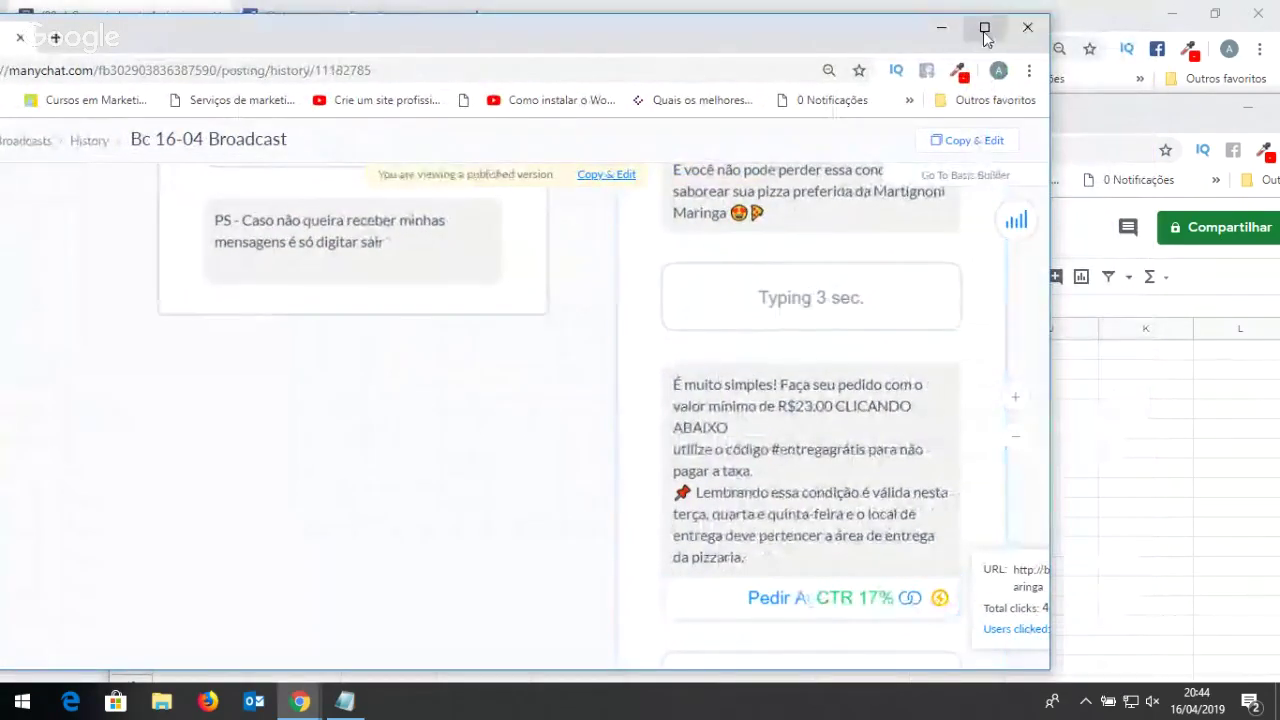
click(985, 30)
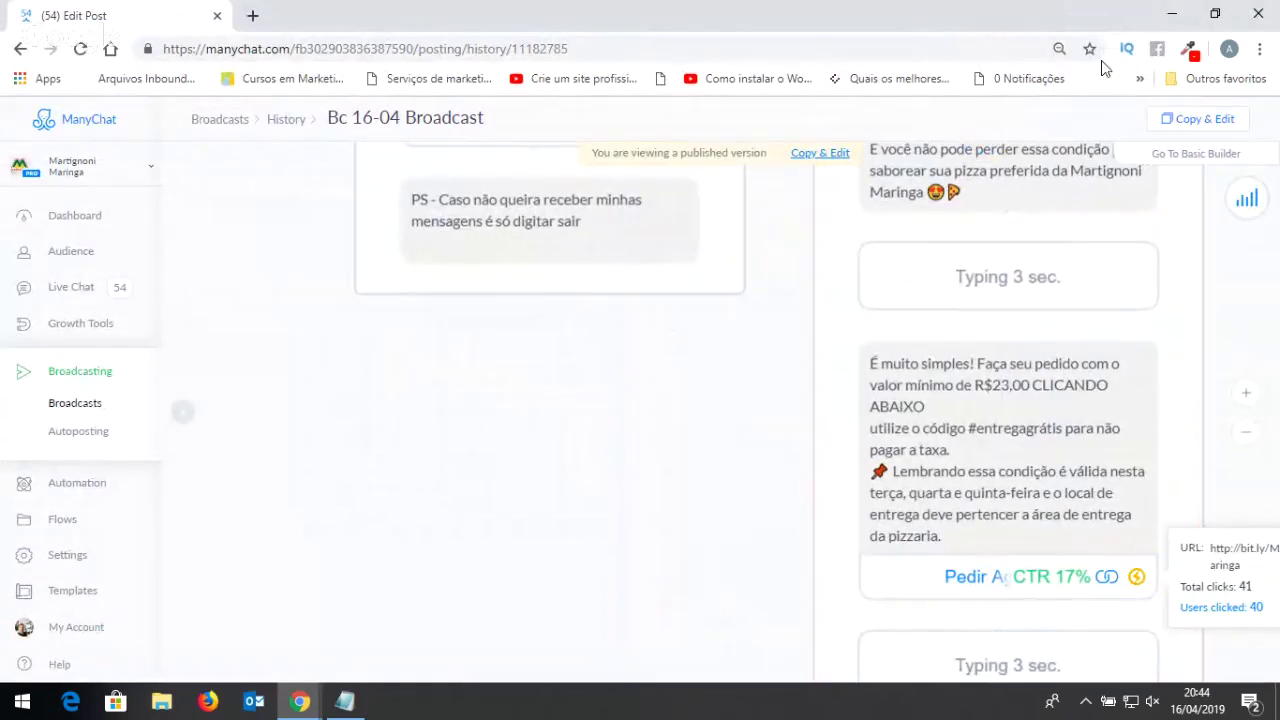
click(1213, 18)
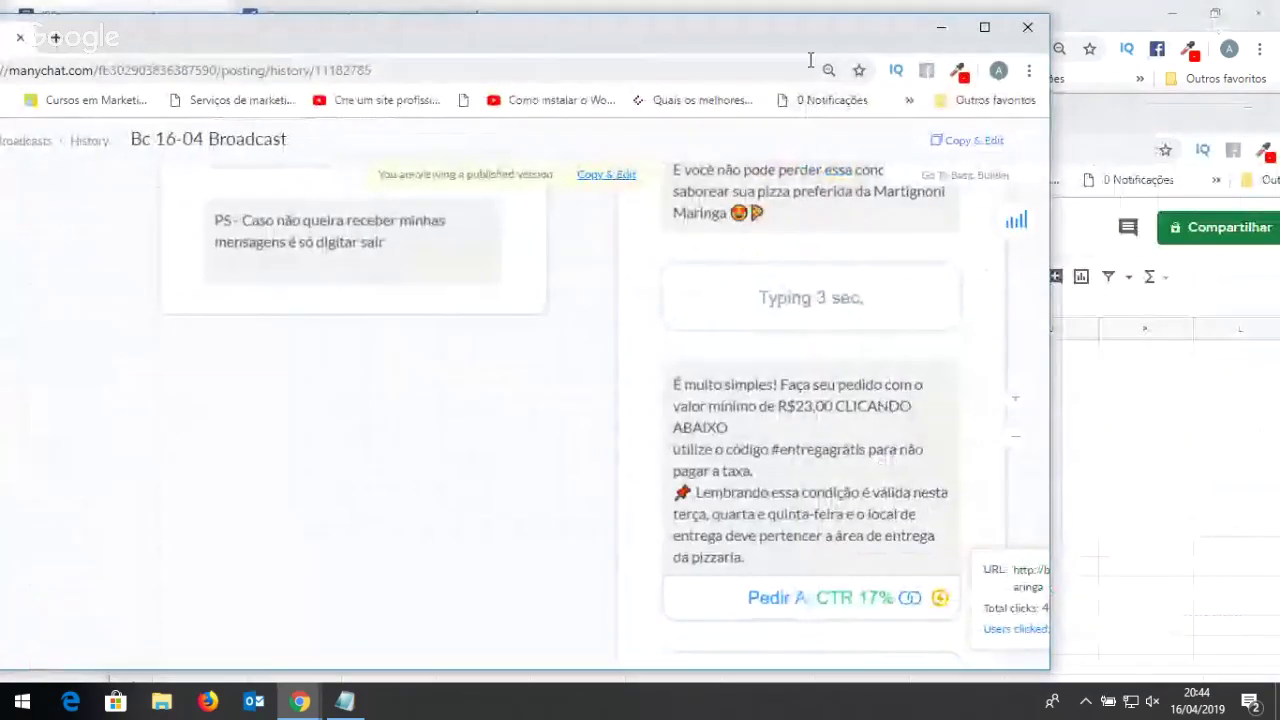